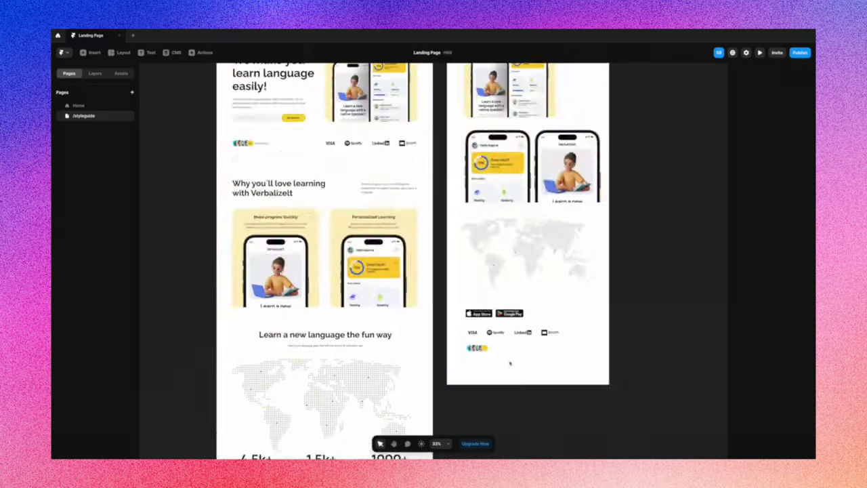
Add light yellow #FFEFBF, yellow #FFCE30 and black square swatches under the Colors heading on the style guide page
scroll(519, 350, "up", 2)
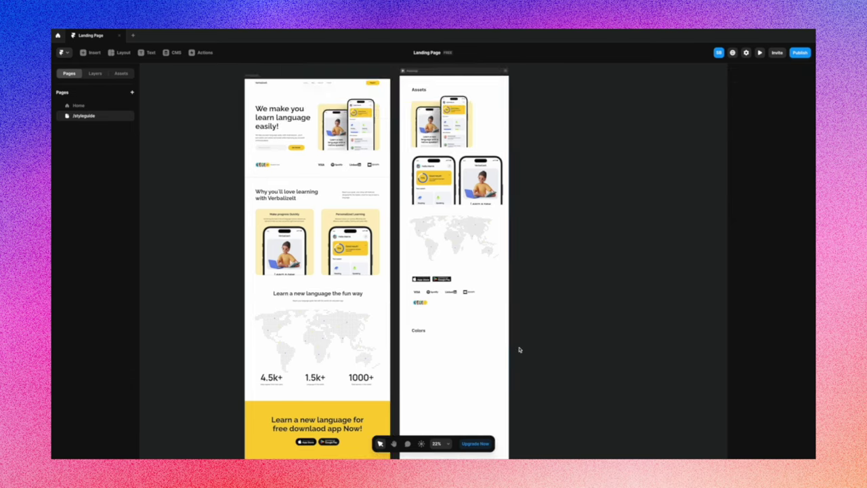
scroll(463, 325, "up", 3)
left_click(446, 324)
key("super+c")
key("super+v")
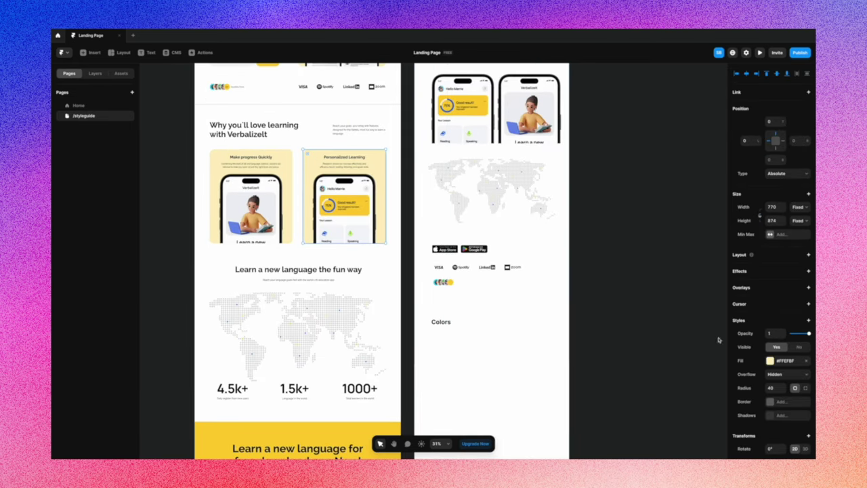
key("super+c")
key("super+z")
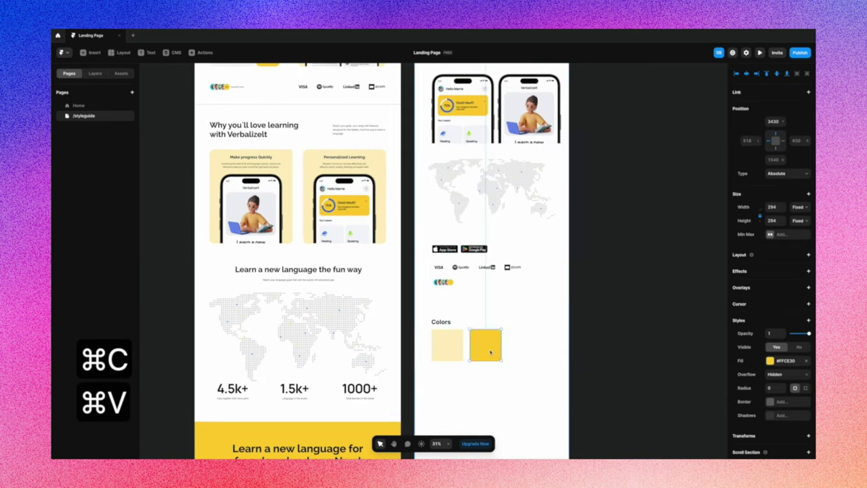
key("super+v")
key("super+c")
key("super+v")
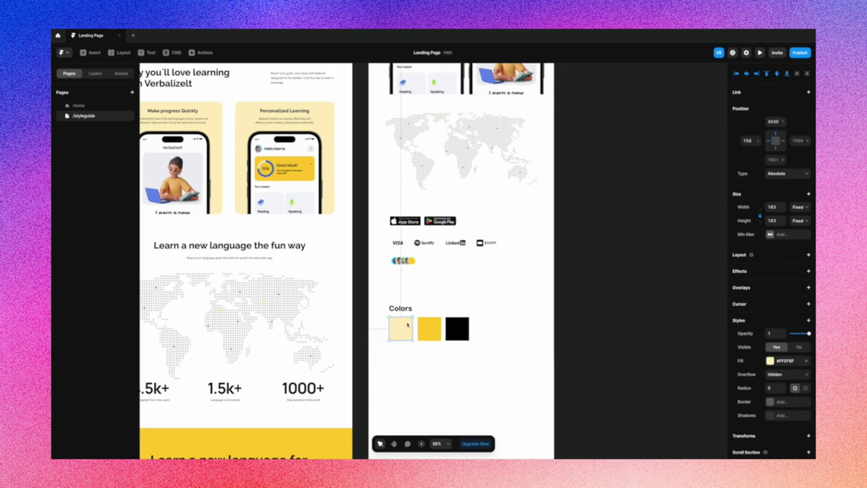
Save the light yellow swatch's fill as a color style named Light Yellow
left_click(769, 360)
left_click(657, 446)
type("Light Yellow")
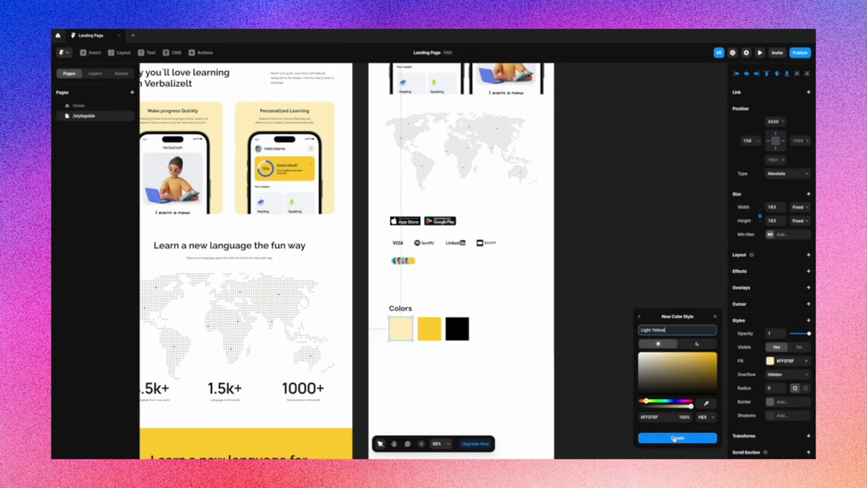
key("Return")
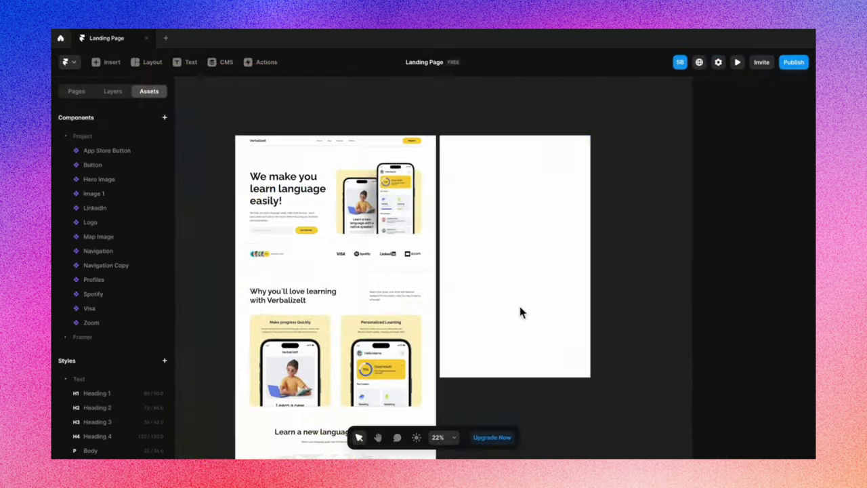
Insert the light navigation bar with the Features, Gallery and Blog preview at the head of the empty 1440 Desktop frame
scroll(500, 280, "up", 3)
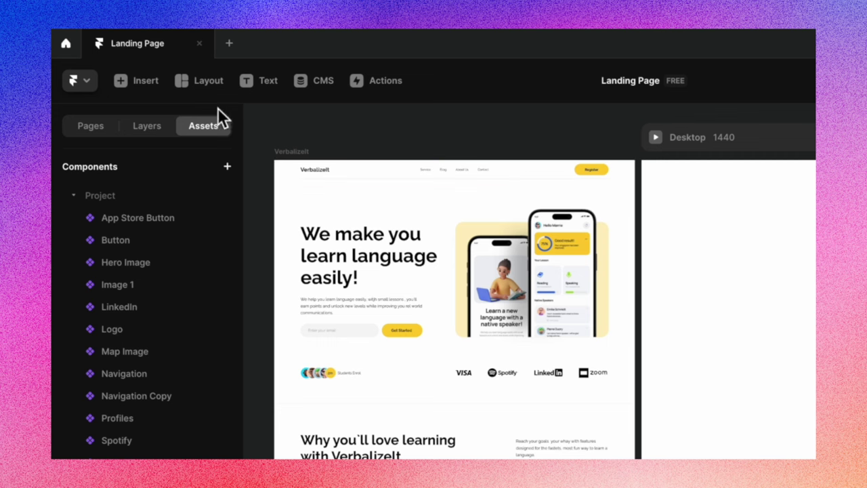
left_click(139, 80)
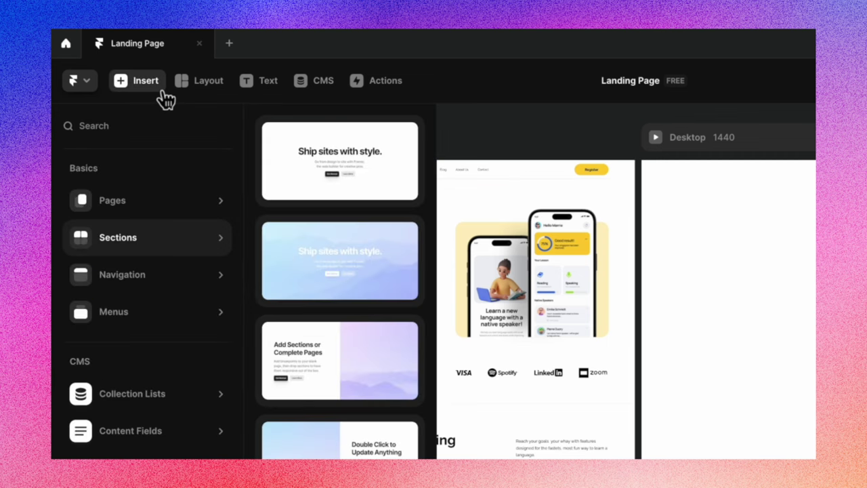
mouse_move(155, 280)
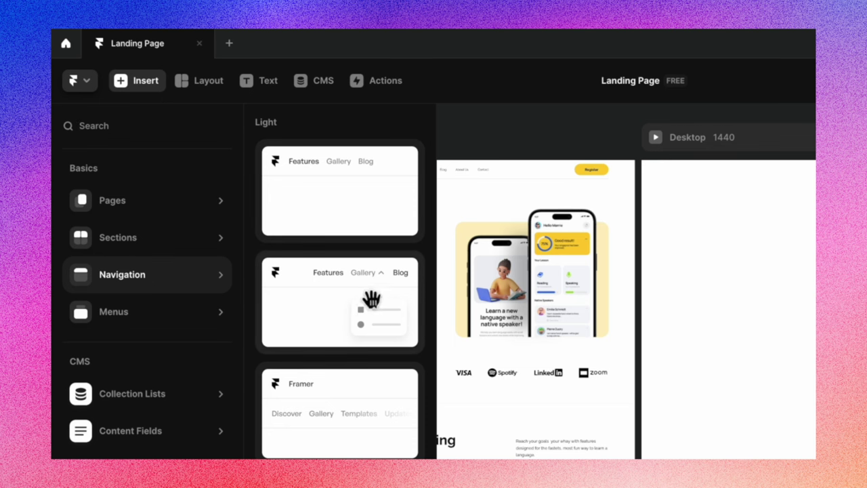
left_click_drag(354, 190, 733, 223)
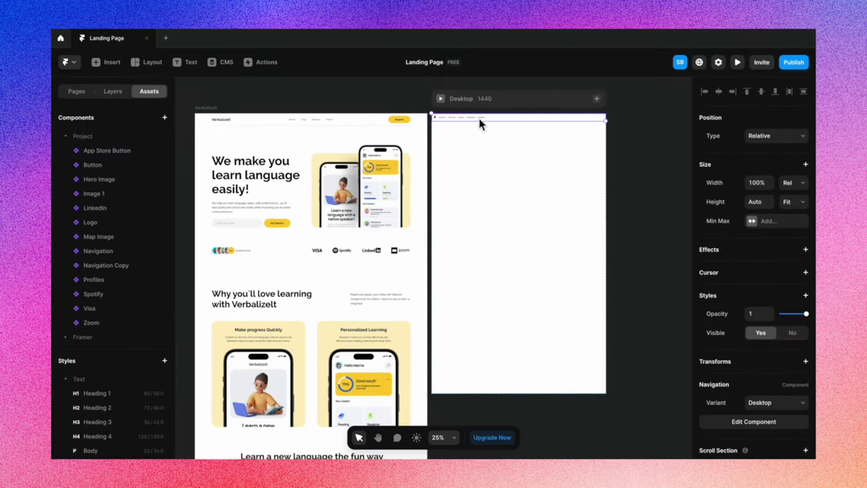
Select the navbar layer in the VerbalizeIt design's header and copy it
double_click(499, 120)
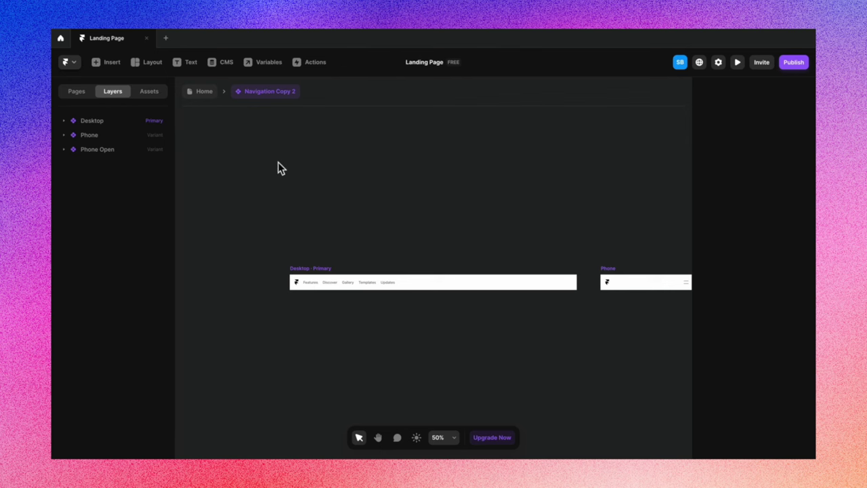
left_click(212, 98)
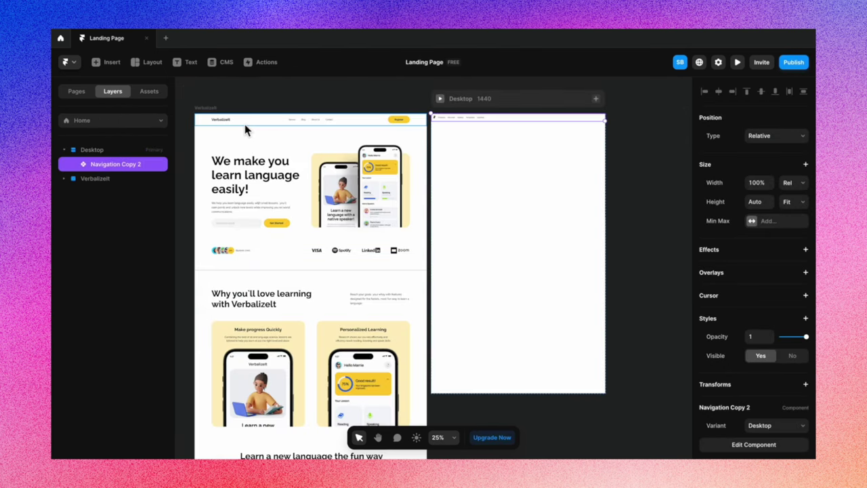
left_click(245, 123)
left_click(116, 310)
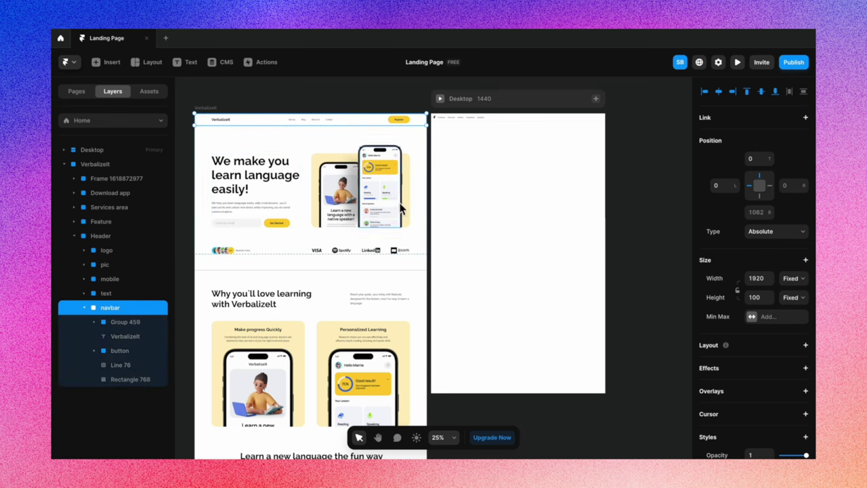
Paste the copied navbar into the Navigation Copy 2 component's canvas and place it above the Desktop variant as a reference
double_click(491, 122)
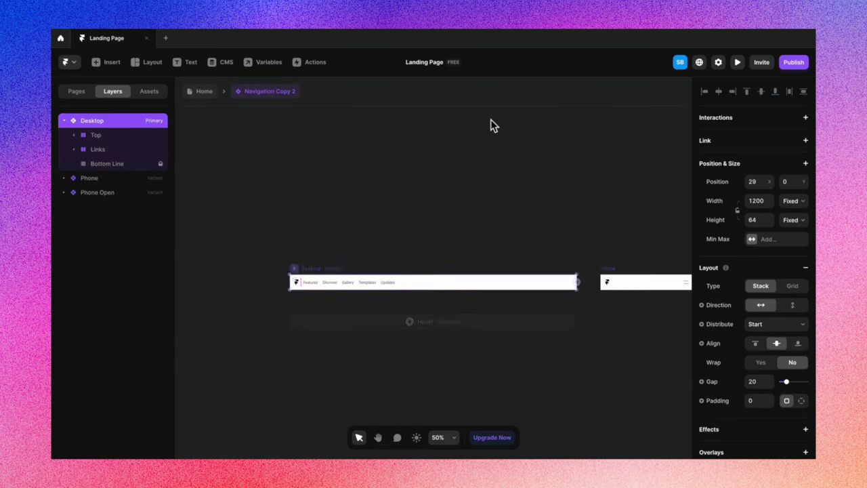
left_click(307, 209)
scroll(307, 204, "down", 3)
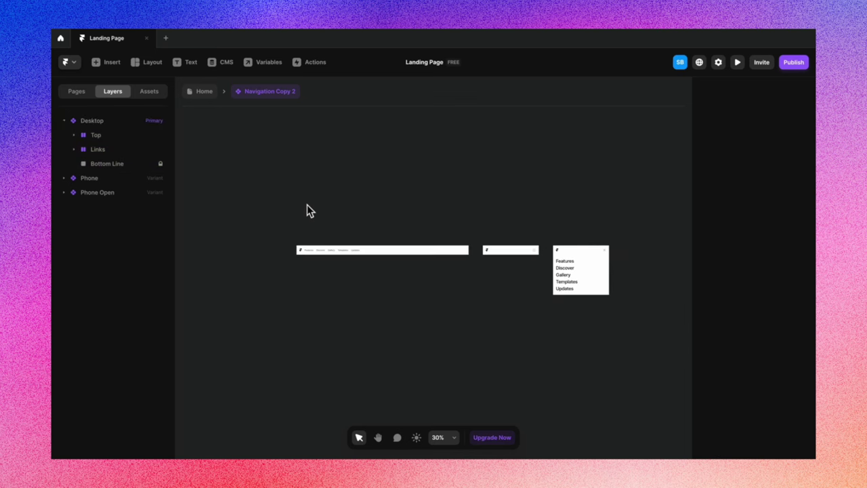
scroll(307, 205, "left", 5)
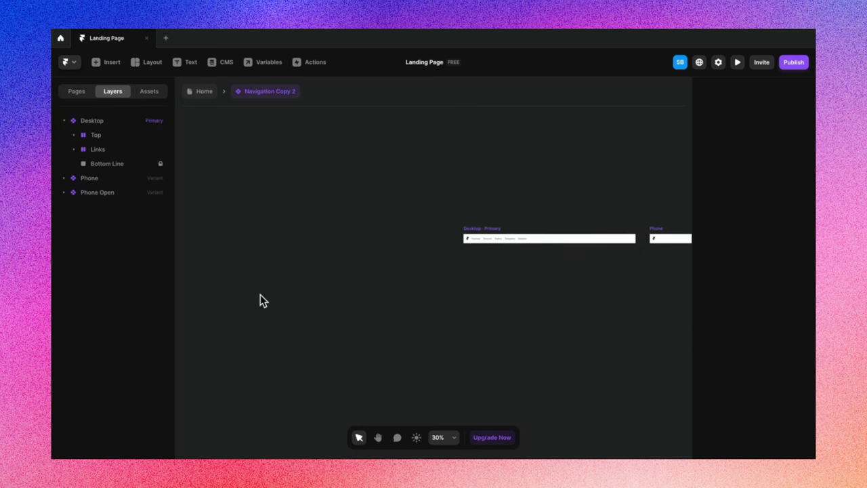
key("ctrl+v")
left_click_drag(309, 269, 371, 194)
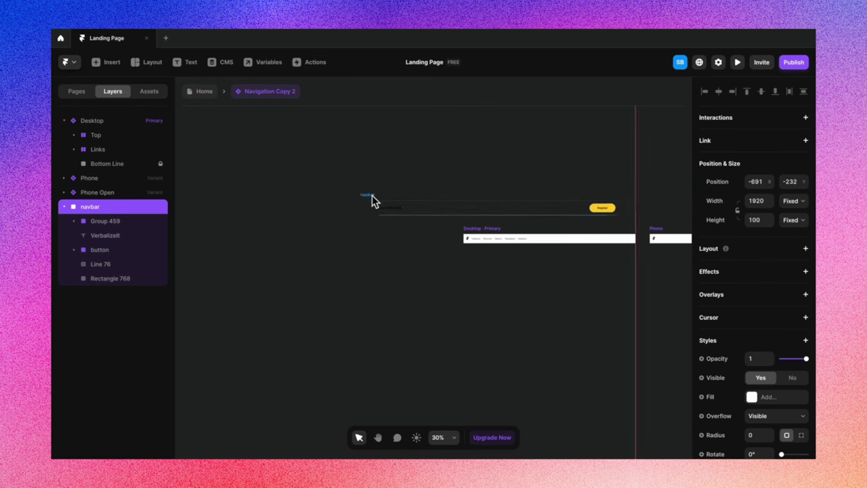
scroll(379, 291, "right", 2)
left_click(382, 306)
Change the first three link labels in the Desktop variant to Service, Blog and About Us
scroll(382, 302, "right", 4)
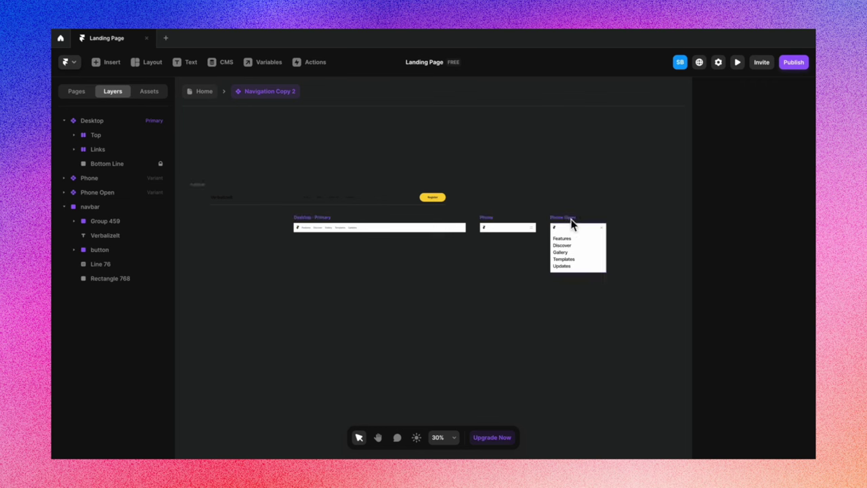
scroll(560, 298, "left", 2)
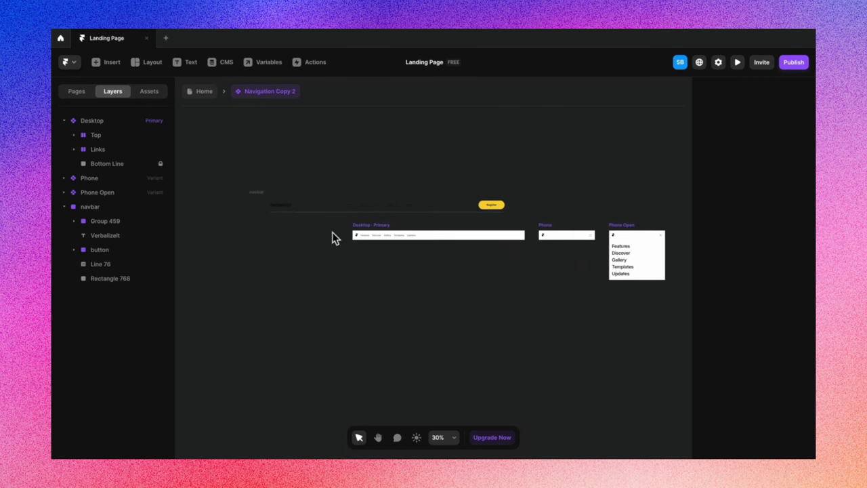
scroll(339, 227, "up", 5)
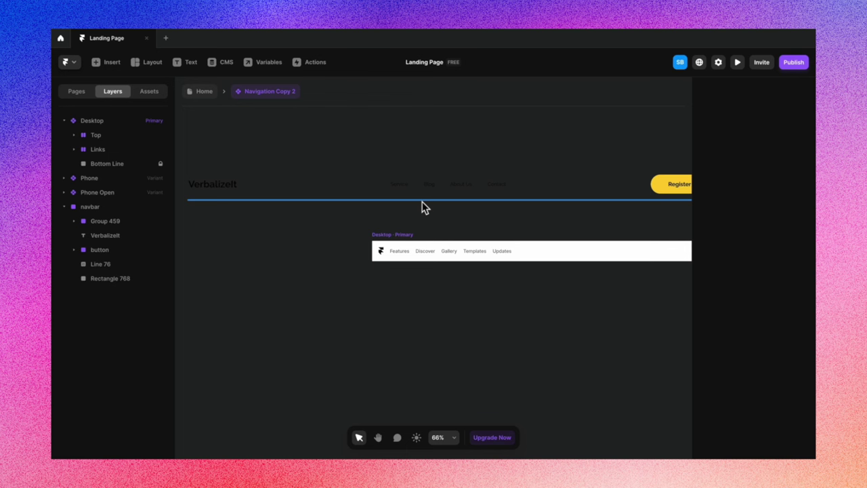
double_click(402, 251)
type("Service")
double_click(420, 251)
type("Blog")
double_click(436, 251)
type("About Us")
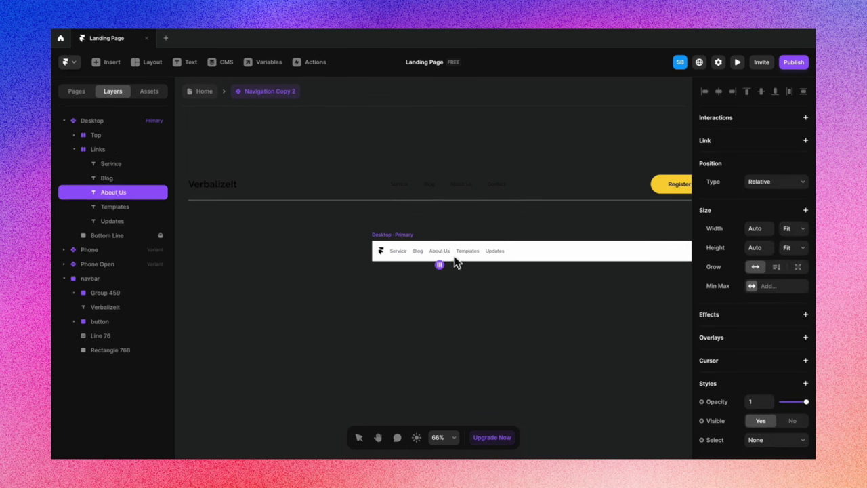
Change the fourth link label to Contact and delete the Updates link from the Desktop variant
double_click(466, 251)
type("Contact")
key("Tab")
key("Delete")
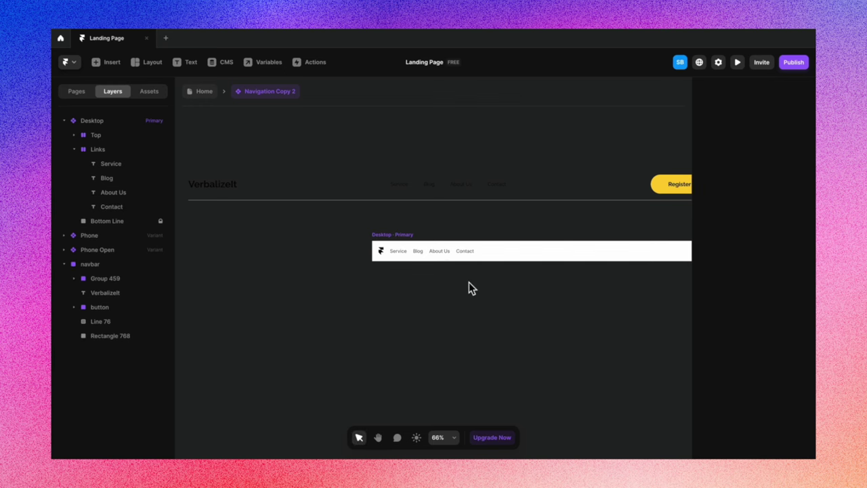
Replace the Framer logo in the Desktop variant with the project's Logo component, placed before the links
left_click(380, 251)
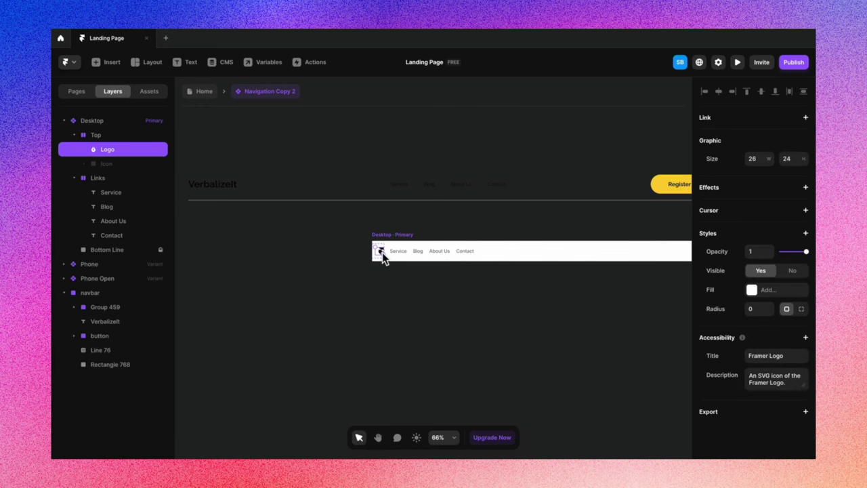
left_click(163, 95)
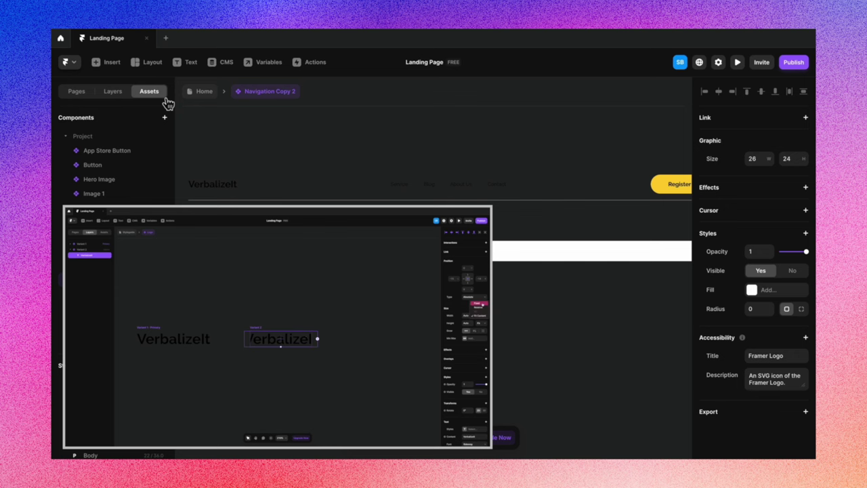
left_click_drag(97, 225, 375, 251)
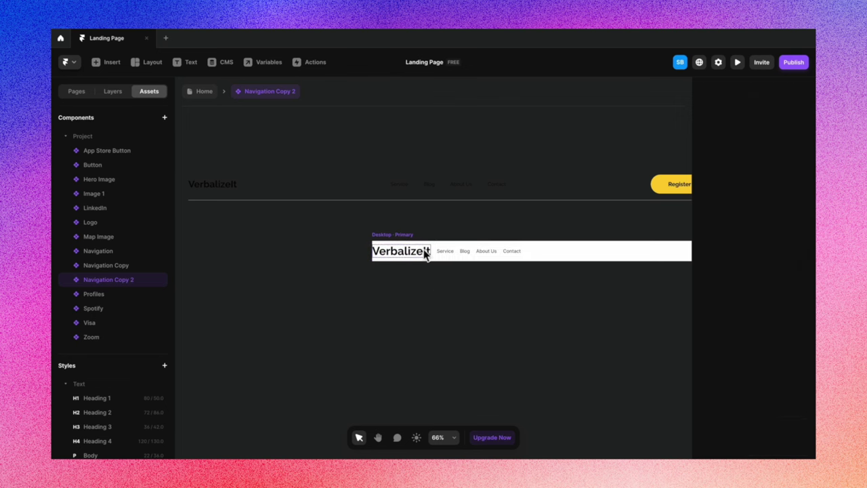
left_click(223, 186)
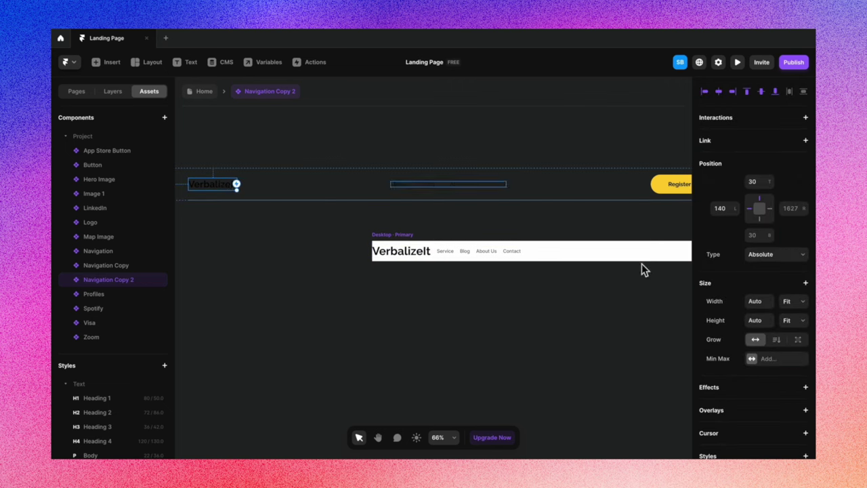
left_click(797, 306)
left_click(793, 271)
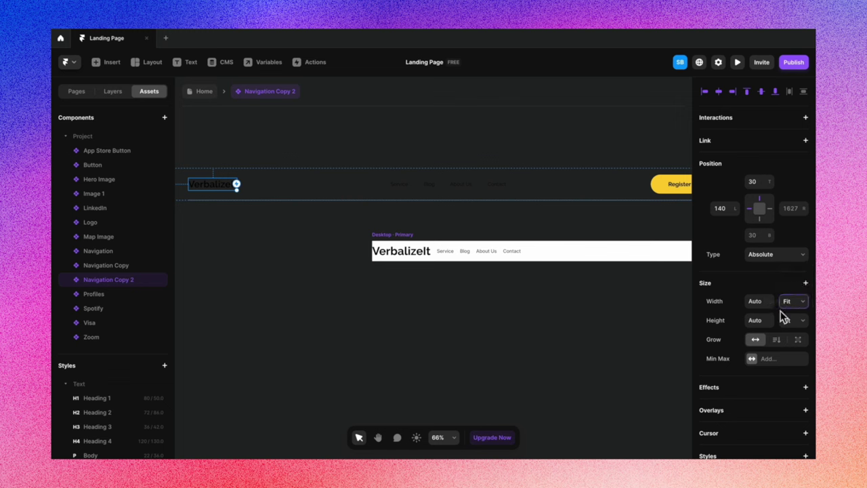
Set the navigation bar's logo to the Small Logo variant
left_click(413, 253)
scroll(759, 335, "down", 1)
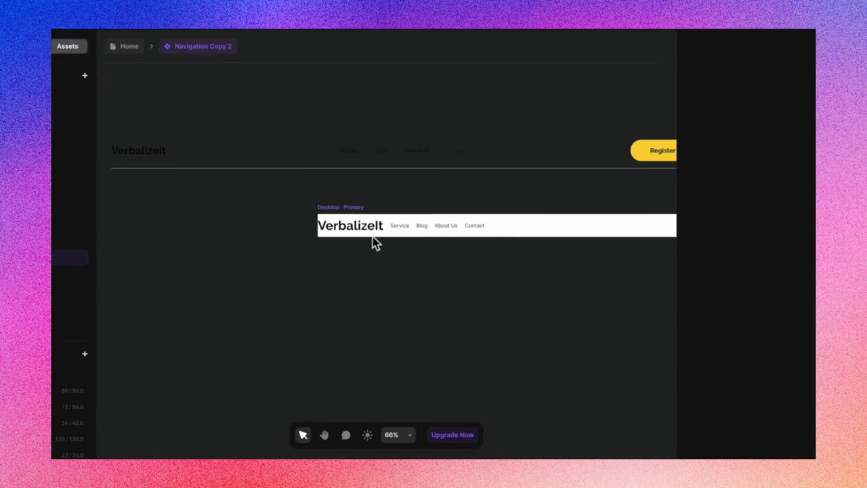
scroll(665, 271, "down", 3)
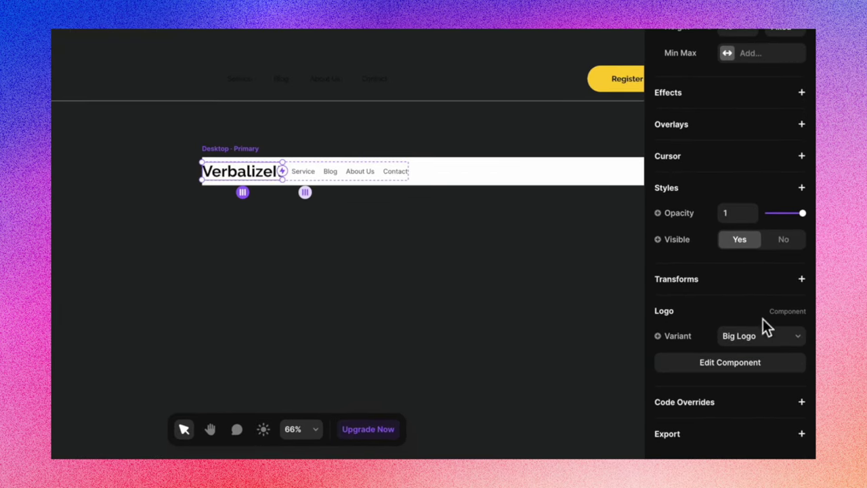
left_click(764, 345)
left_click(762, 353)
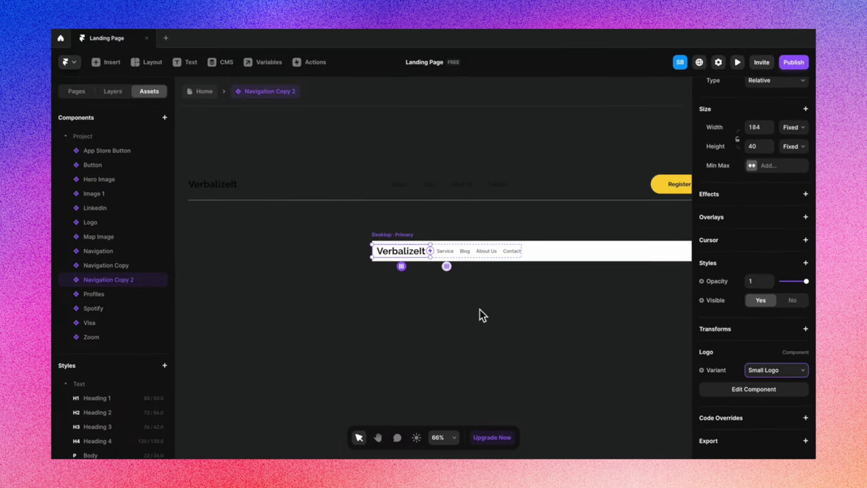
left_click(479, 316)
Open the project's Button component to view its primary variant, and return to the Home page
scroll(479, 316, "right", 3)
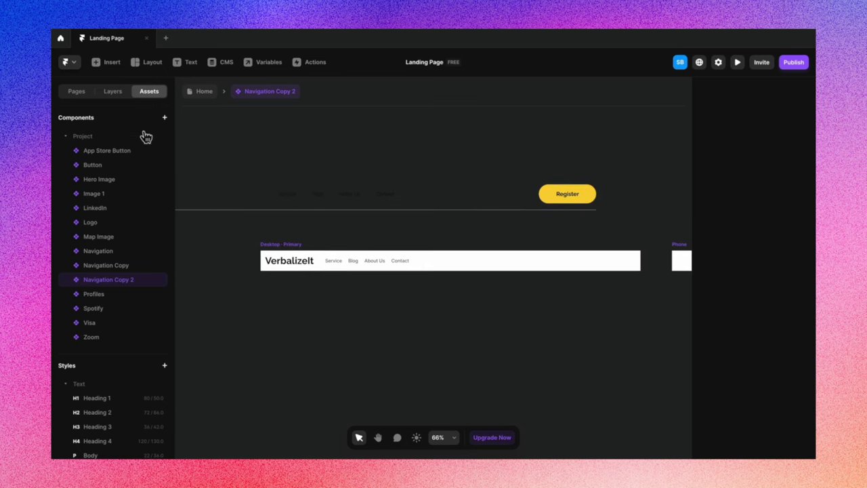
left_click(96, 166)
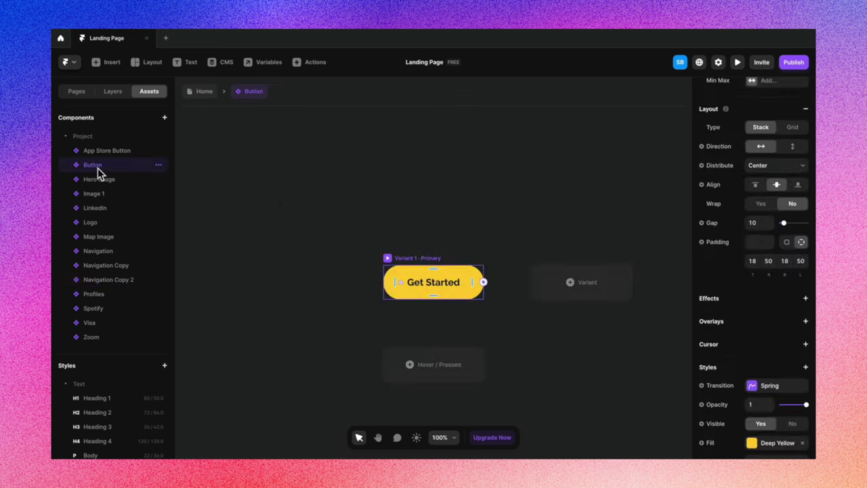
left_click(203, 93)
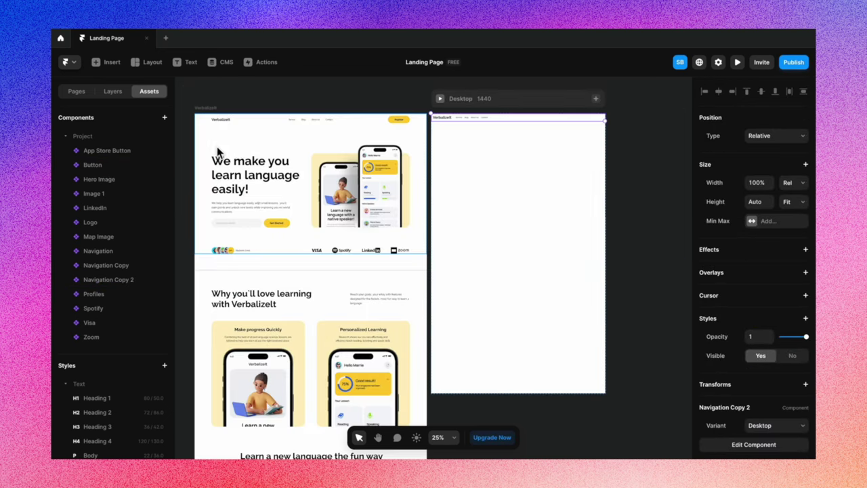
Open the page's navigation component for editing and add the project's Button component after the links in the Desktop variant
double_click(500, 119)
scroll(514, 185, "right", 5)
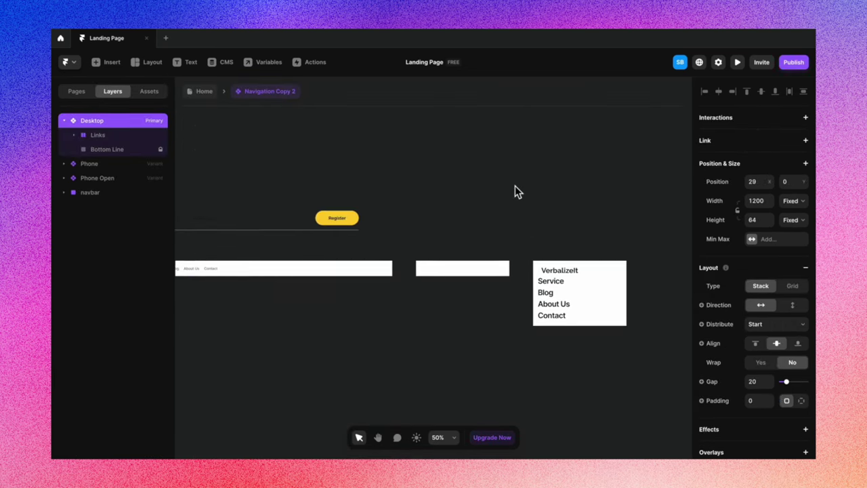
left_click(150, 92)
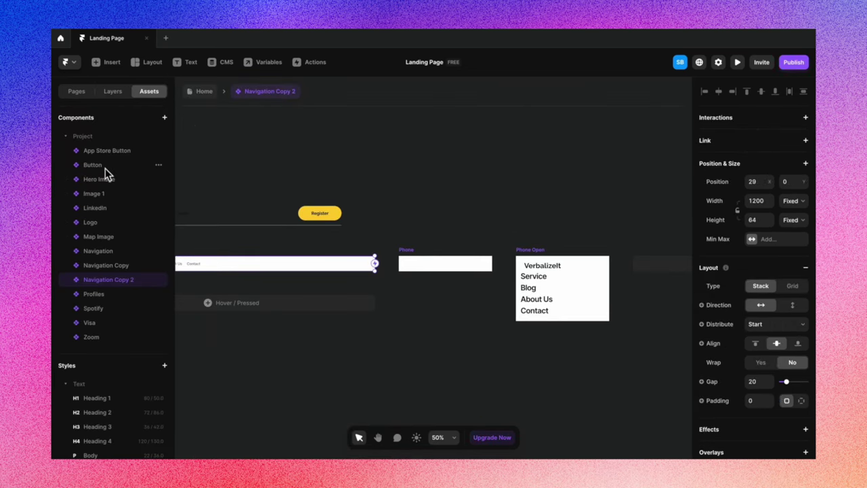
left_click_drag(94, 171, 332, 264)
scroll(247, 244, "left", 5)
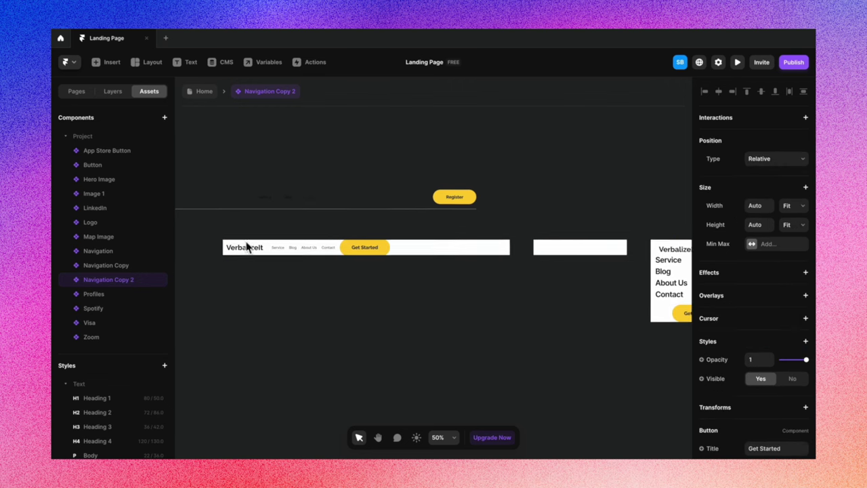
left_click(361, 284)
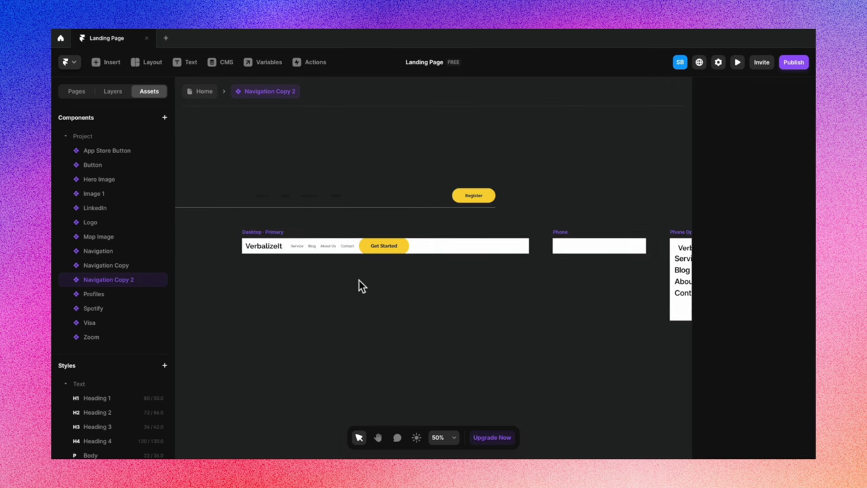
Set the title of the Desktop variant's button to Register
left_click(397, 250)
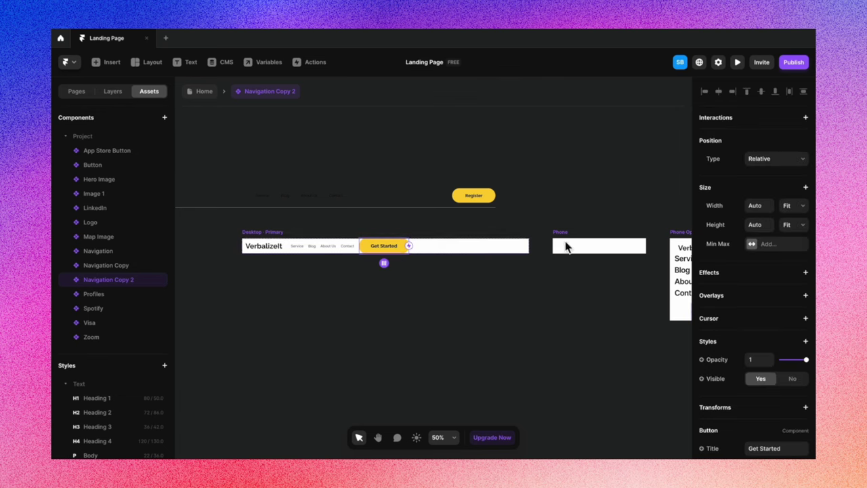
scroll(735, 348, "down", 3)
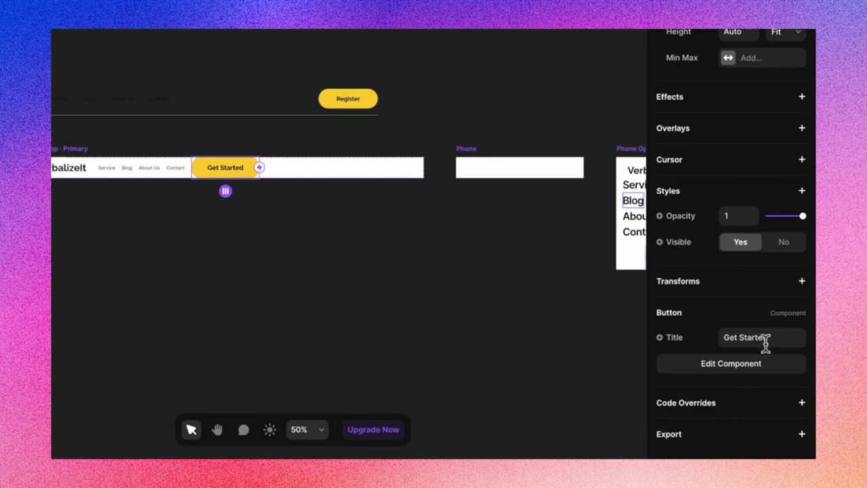
left_click(780, 343)
left_click_drag(780, 343, 726, 344)
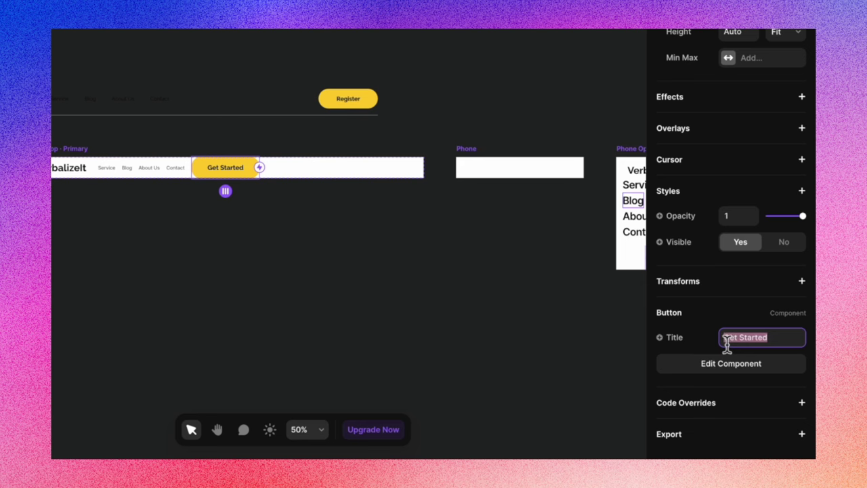
type("Register")
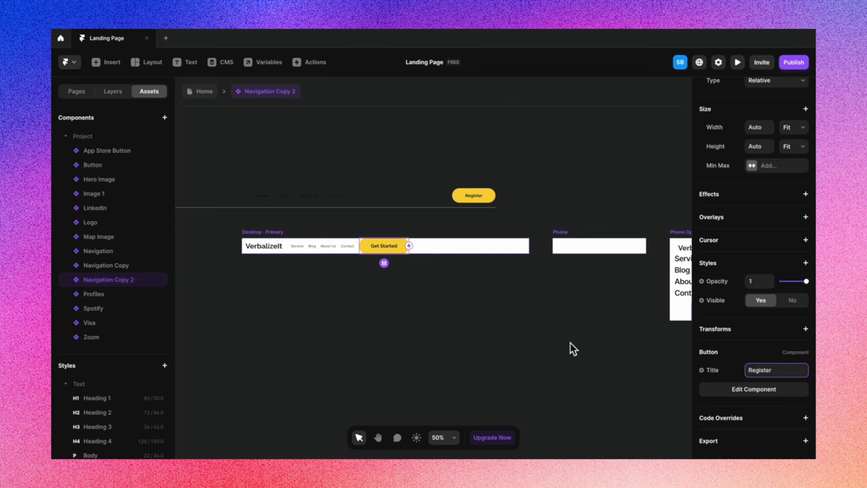
left_click(455, 287)
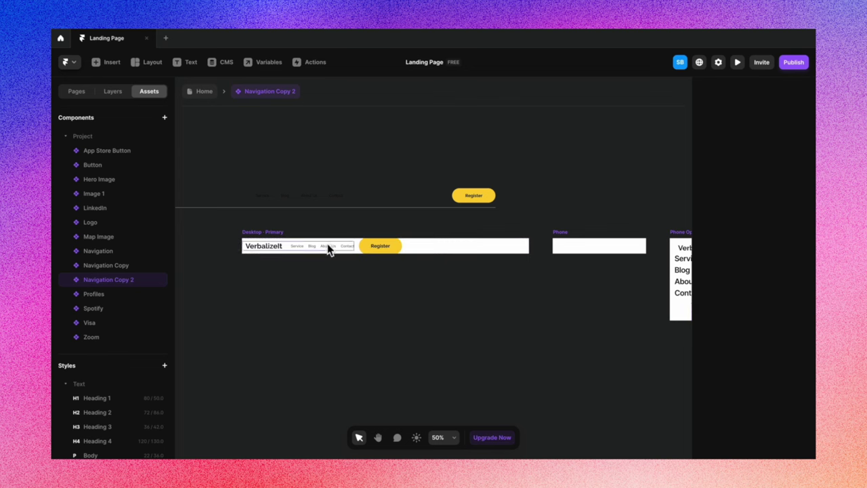
Set the Desktop variant's width to 1440 and shift the variant away from the Phone variant so they no longer overlap
left_click(279, 231)
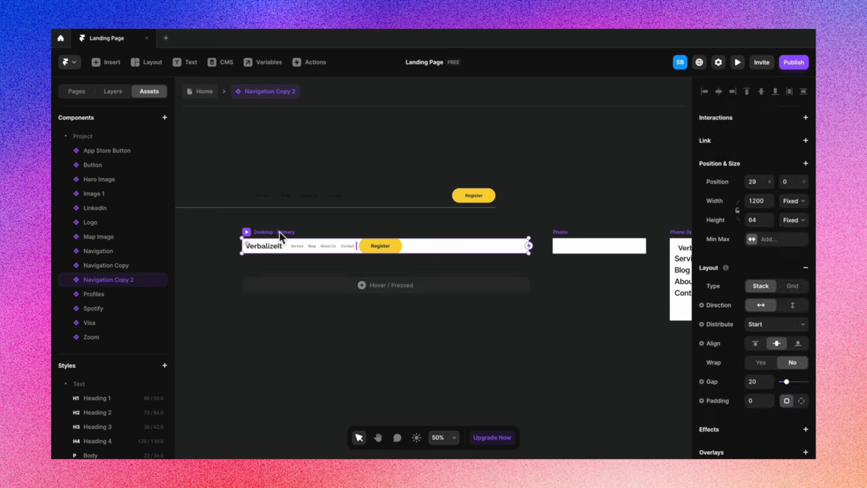
left_click(761, 201)
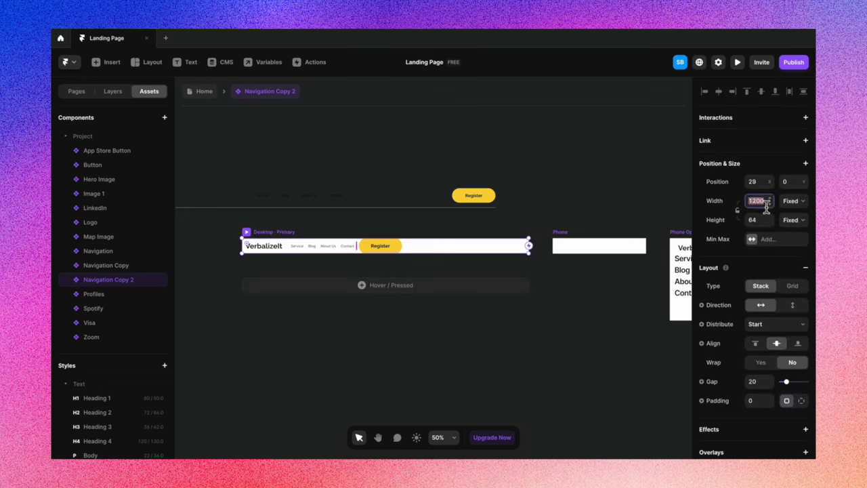
type("1440")
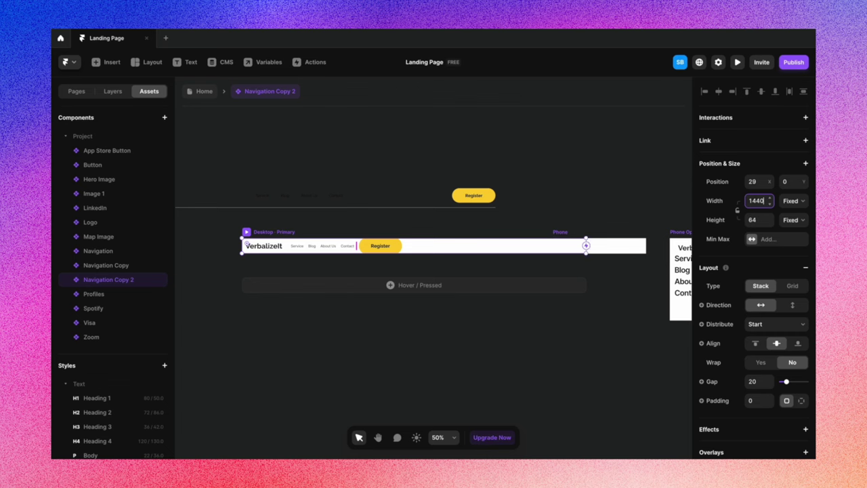
key("Return")
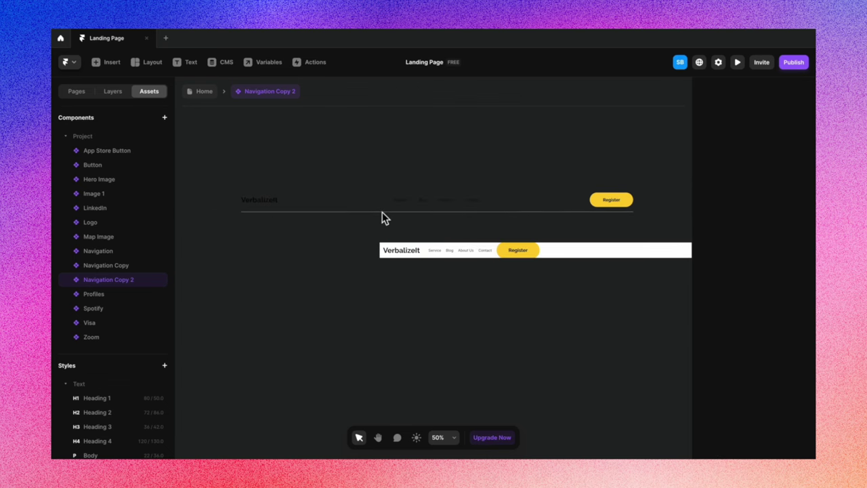
left_click_drag(395, 237, 330, 236)
left_click(367, 309)
scroll(367, 309, "right", 3)
scroll(367, 309, "down", 1)
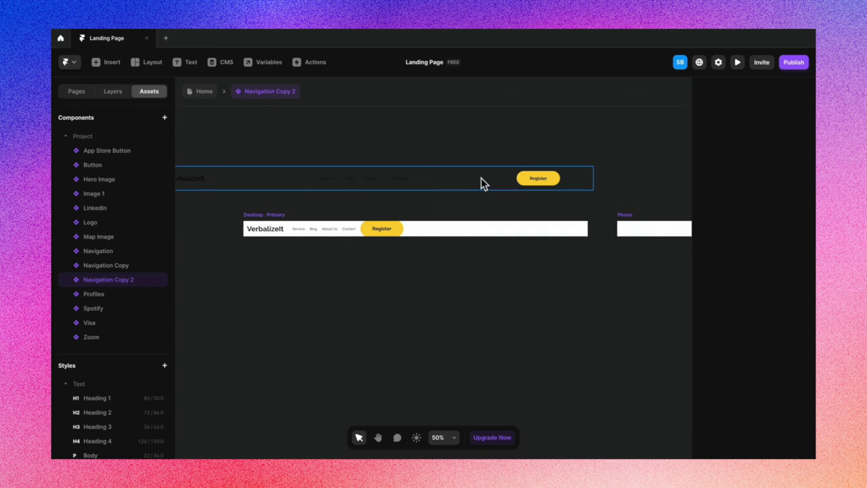
Delete the reference navbar frame above the Desktop variant
left_click(481, 179)
key("Escape")
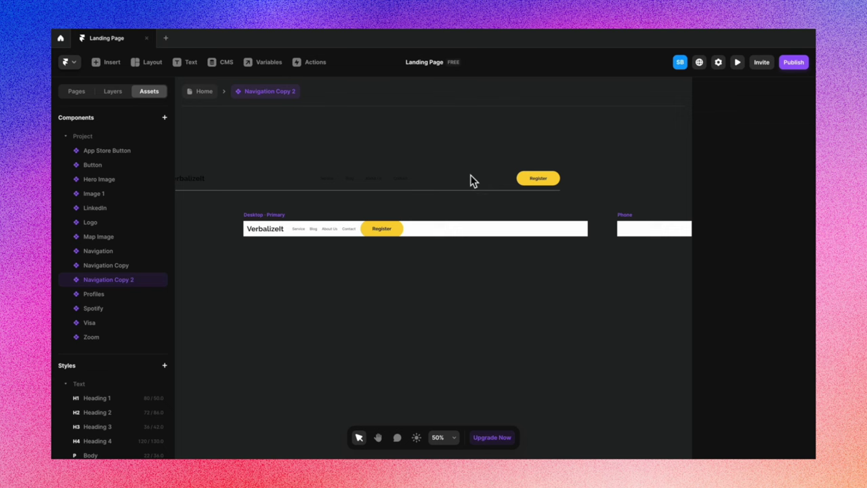
left_click(475, 172)
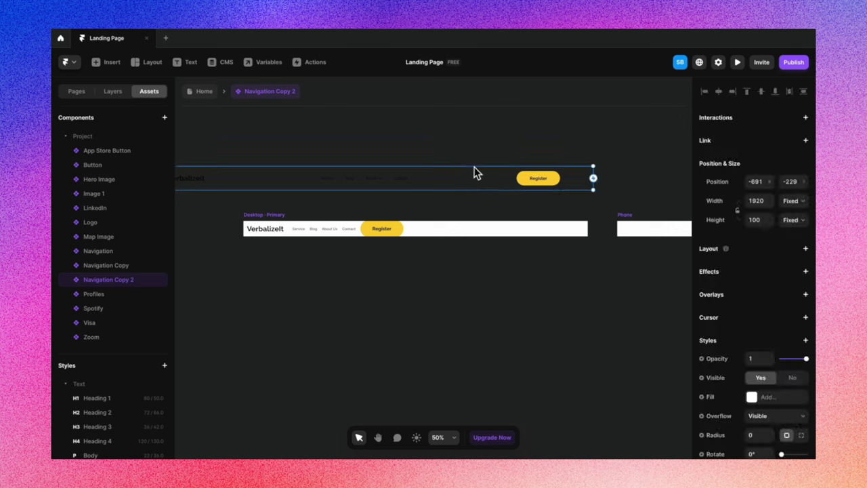
key("Delete")
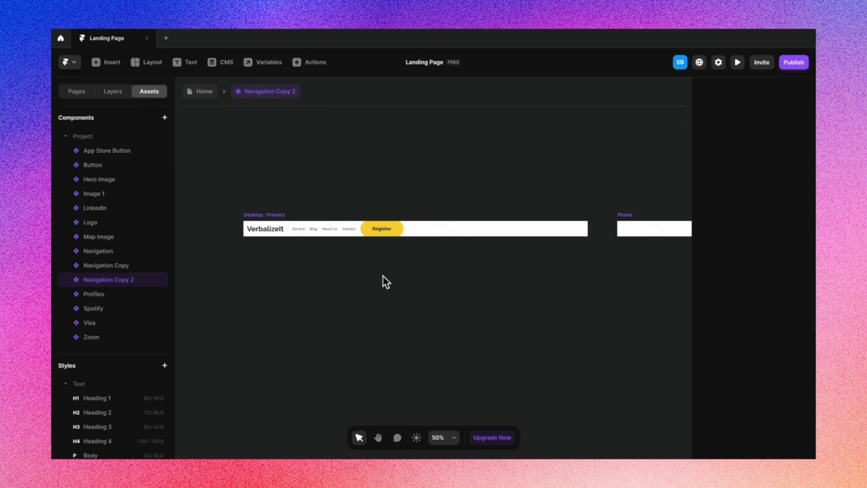
scroll(383, 275, "right", 1)
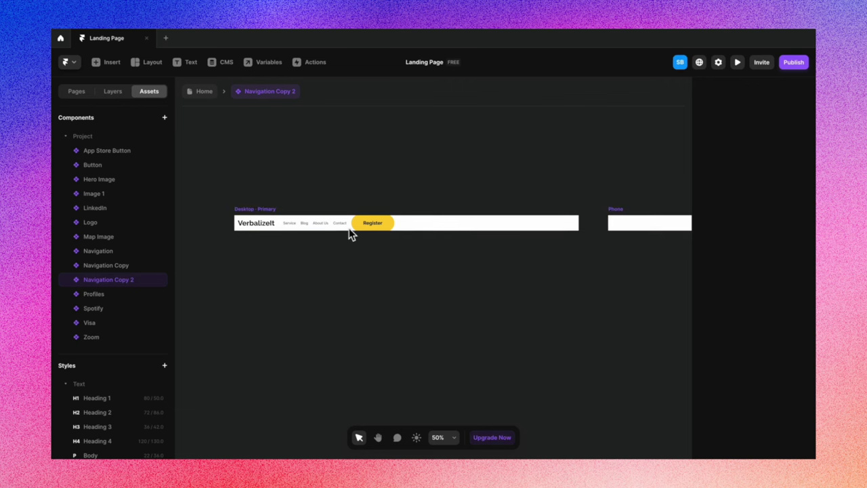
Position the Desktop variant's logo absolutely with a left offset of 100
left_click(377, 226)
left_click(324, 243)
left_click(262, 222)
scroll(784, 203, "up", 2)
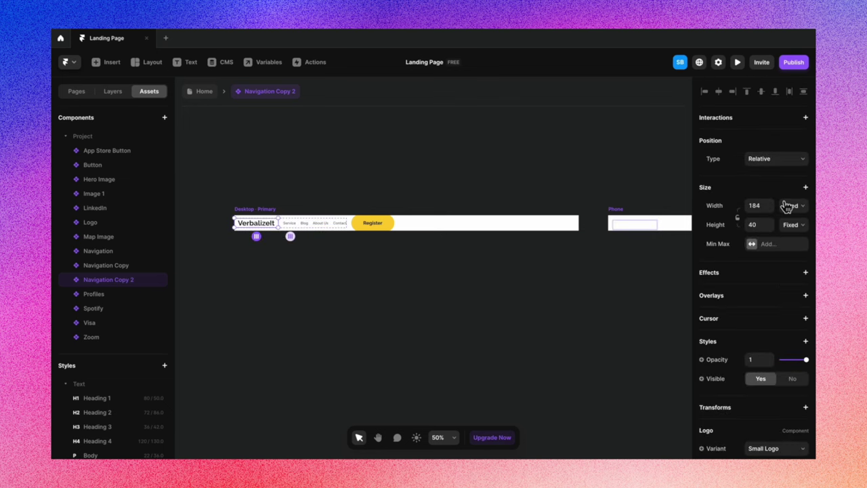
left_click(786, 160)
left_click(785, 160)
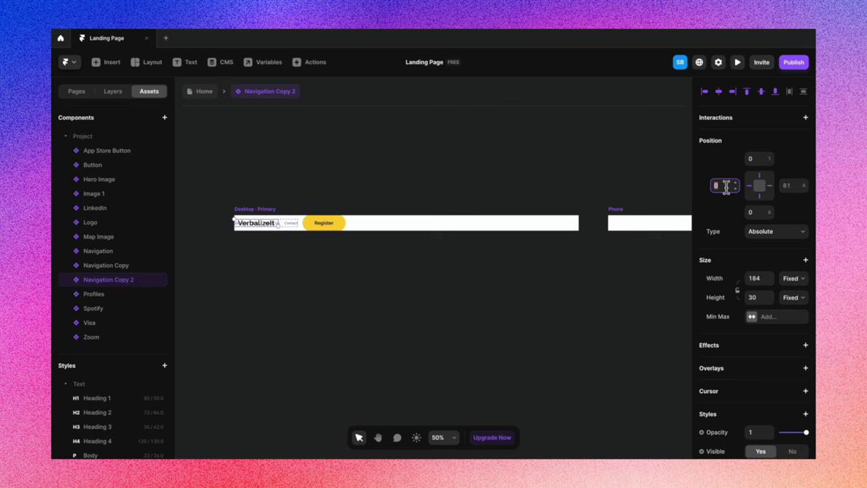
type("100")
key("Return")
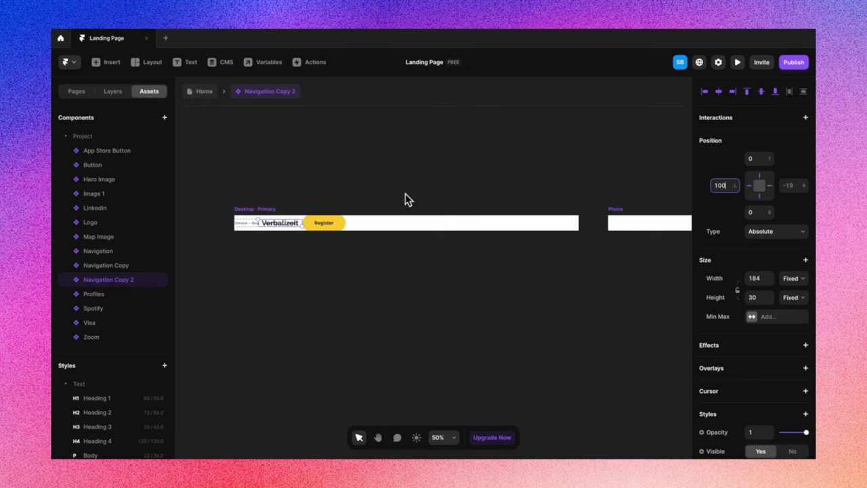
left_click(271, 252)
Position the Register button absolutely with a right offset of 100 in the Desktop variant
left_click(331, 229)
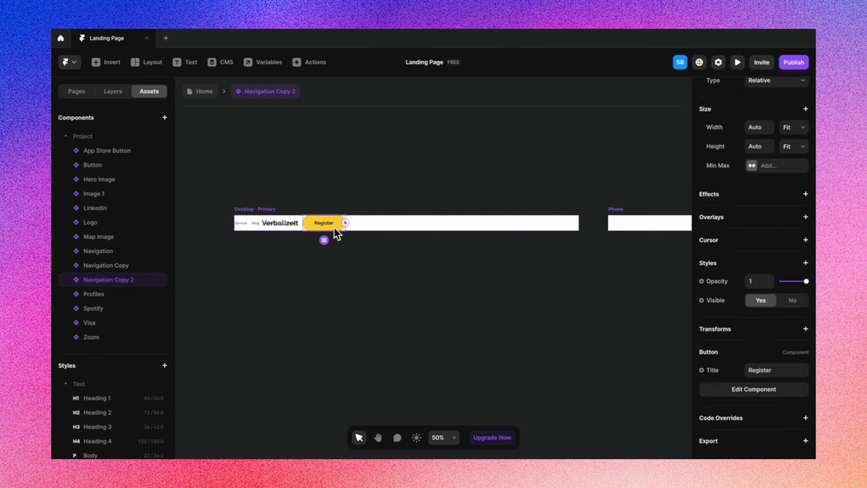
scroll(808, 190, "up", 2)
left_click(787, 159)
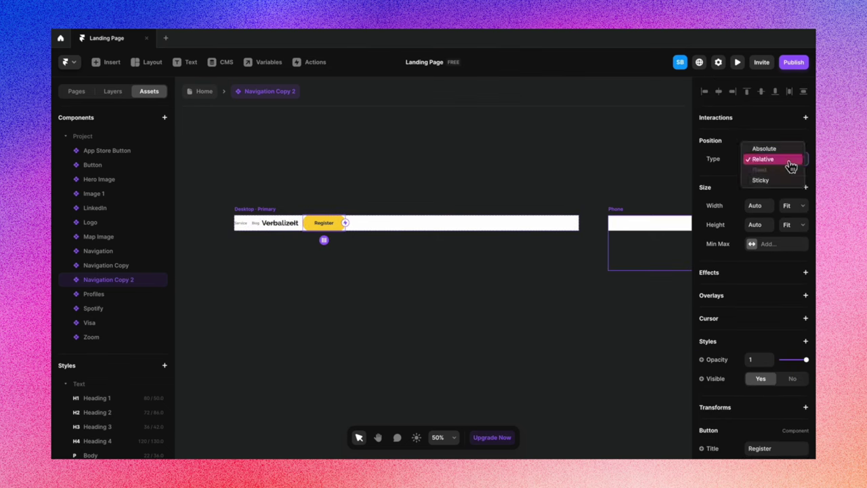
left_click(779, 148)
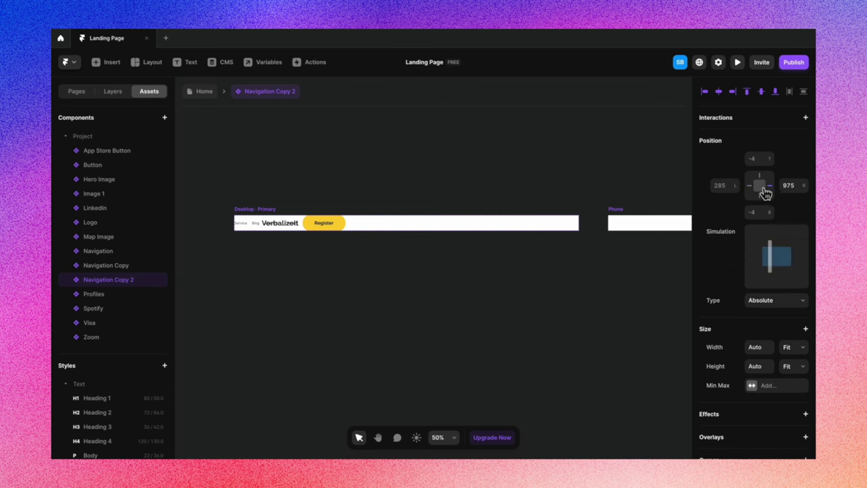
left_click(788, 187)
type("100")
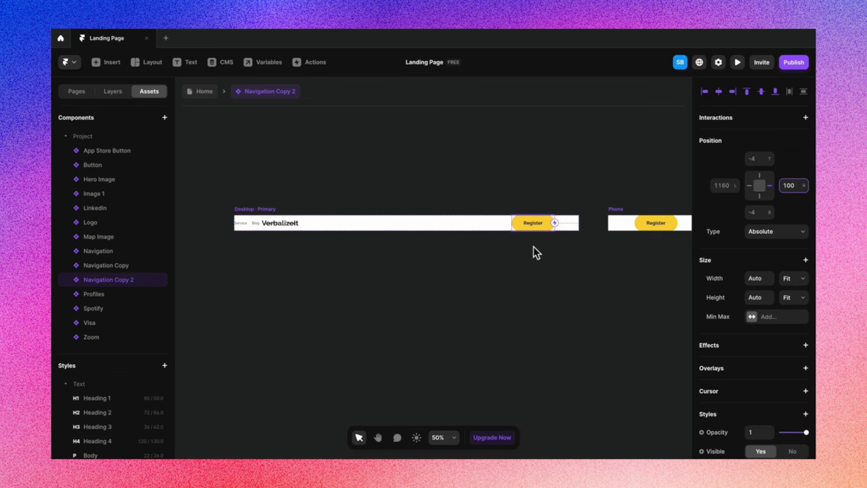
Move the Logo layer out of the Links stack so it sits directly above it inside Desktop
left_click(248, 226)
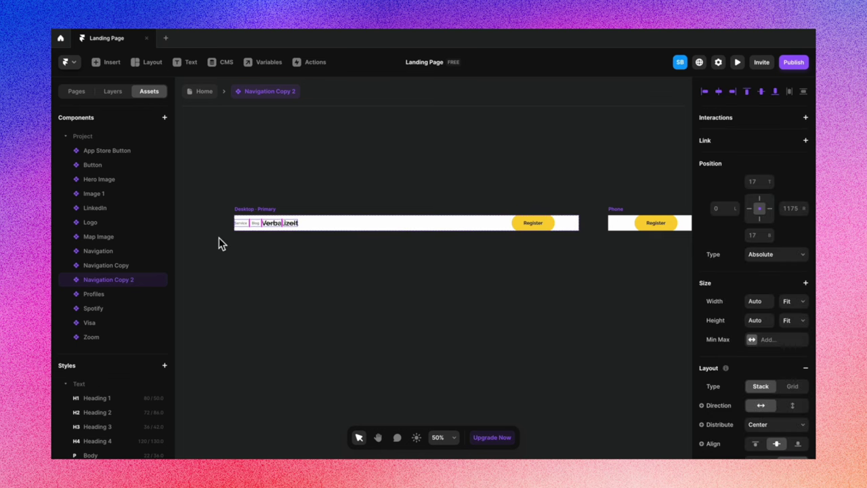
left_click(117, 95)
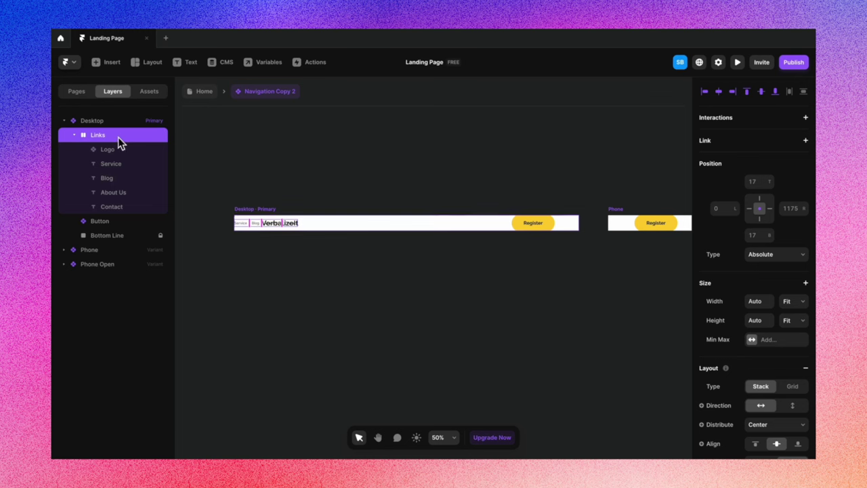
left_click_drag(124, 144, 121, 133)
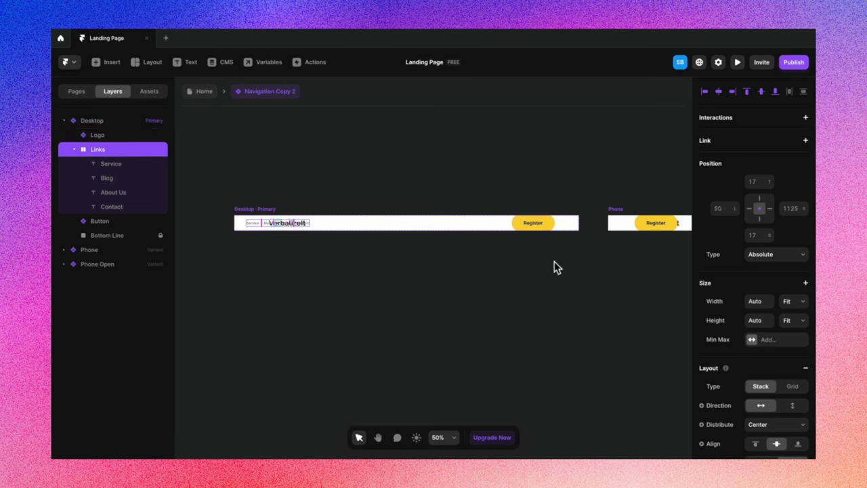
Set the Links stack's left offset to 575 in the Desktop variant
left_click(731, 210)
type("500")
key("Return")
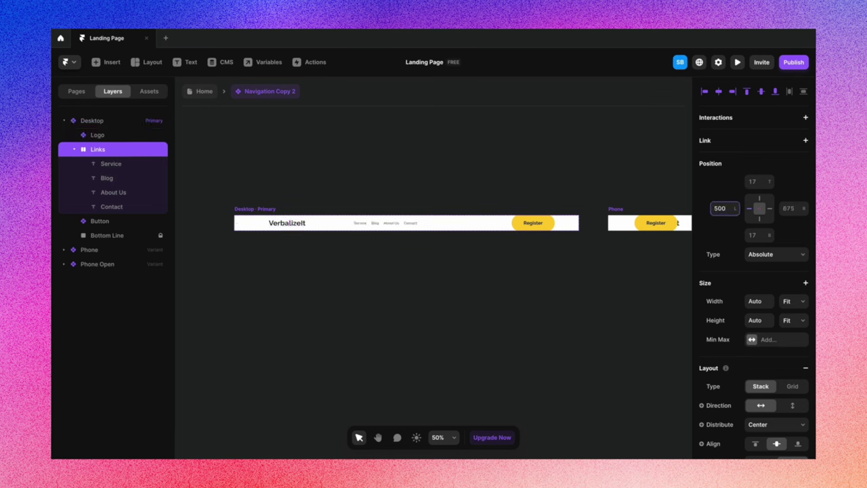
scroll(390, 246, "up", 1)
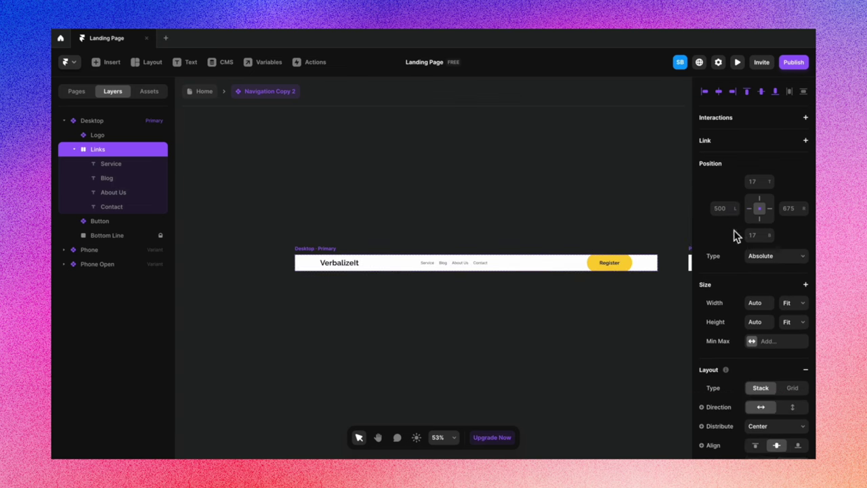
left_click(723, 209)
type("488")
key("BackSpace")
key("BackSpace")
key("BackSpace")
type("575")
key("Return")
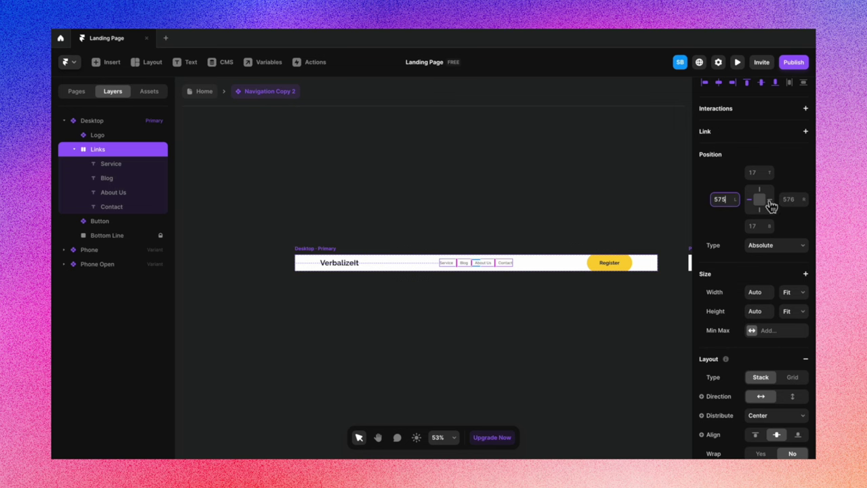
left_click(540, 287)
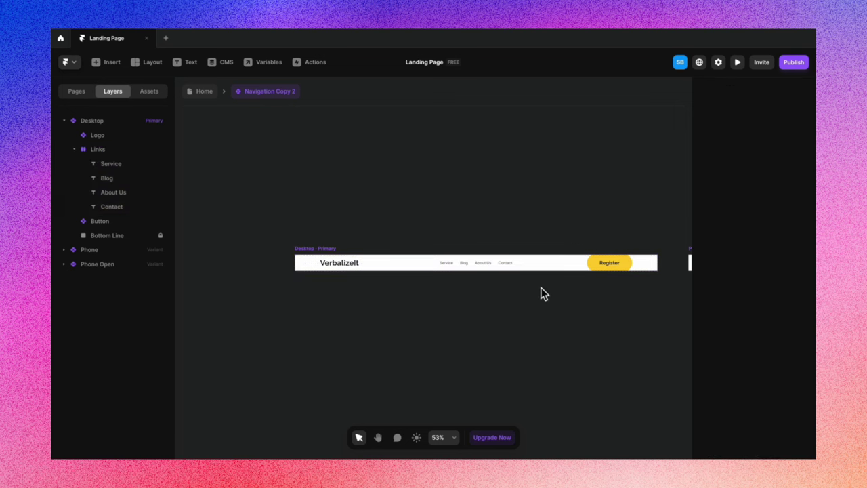
Apply the Body 2 text style to the Service link in the Desktop variant
left_click(448, 263)
double_click(451, 263)
key("Escape")
scroll(725, 373, "down", 5)
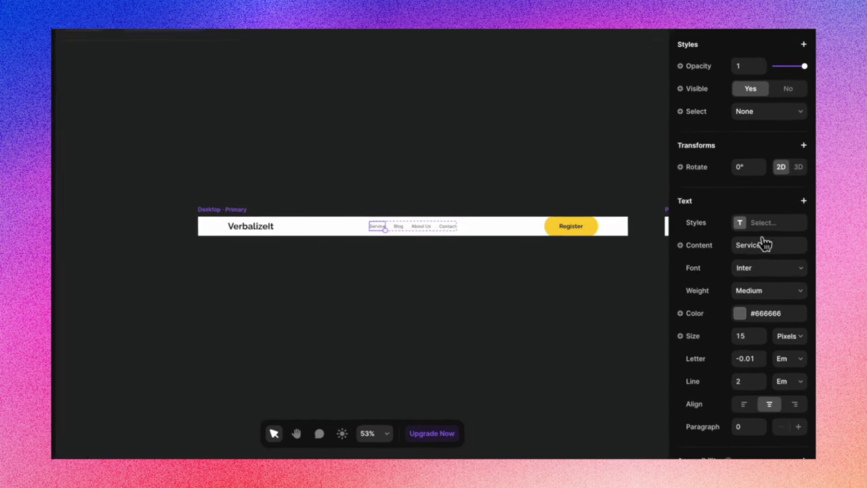
left_click(769, 258)
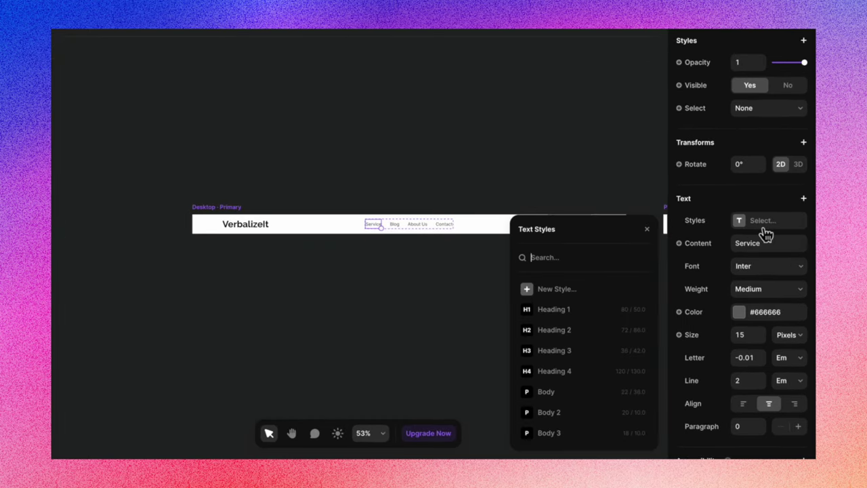
left_click(556, 418)
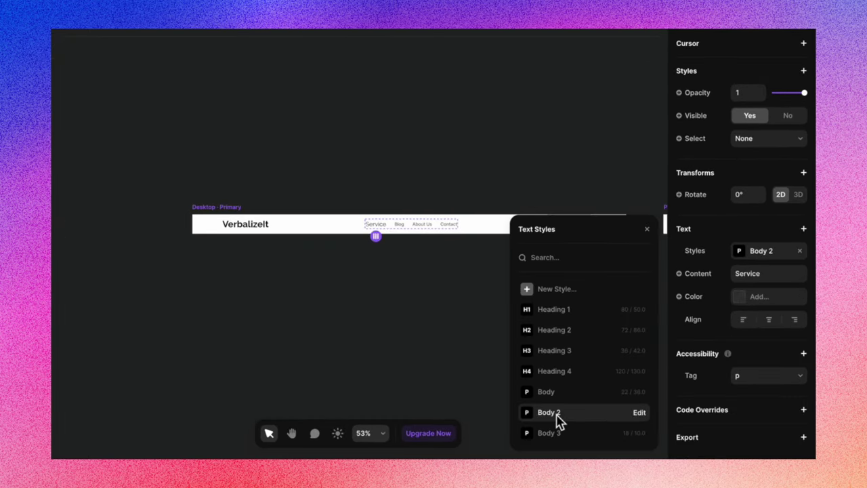
Apply the Body 3 text style to the Service, Blog, About Us and Contact links in the Desktop variant
left_click(555, 435)
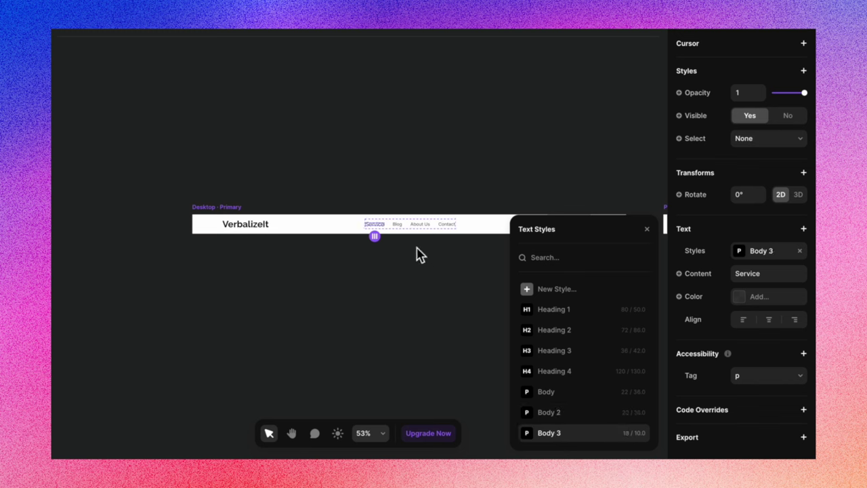
left_click(398, 224)
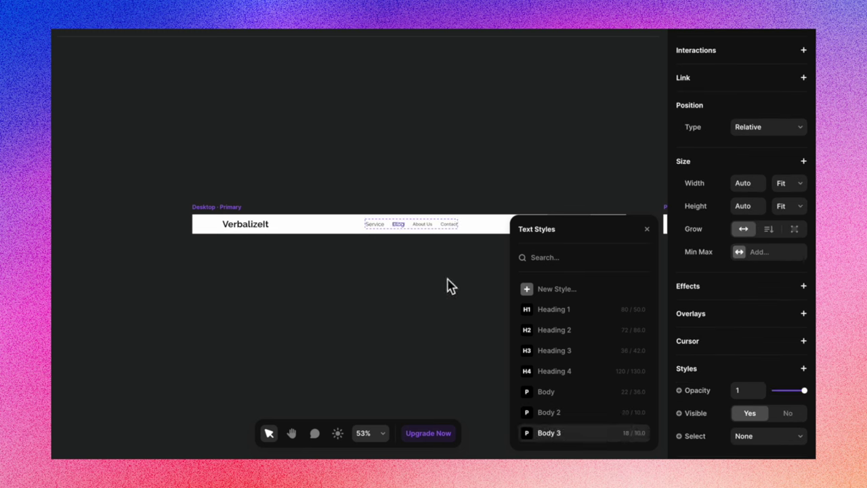
left_click(421, 226)
left_click(450, 224, "shift")
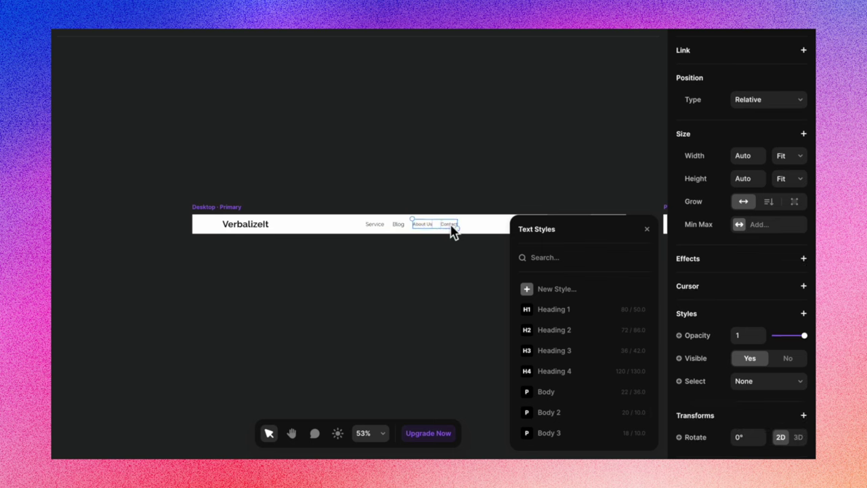
left_click(549, 433)
left_click(444, 357)
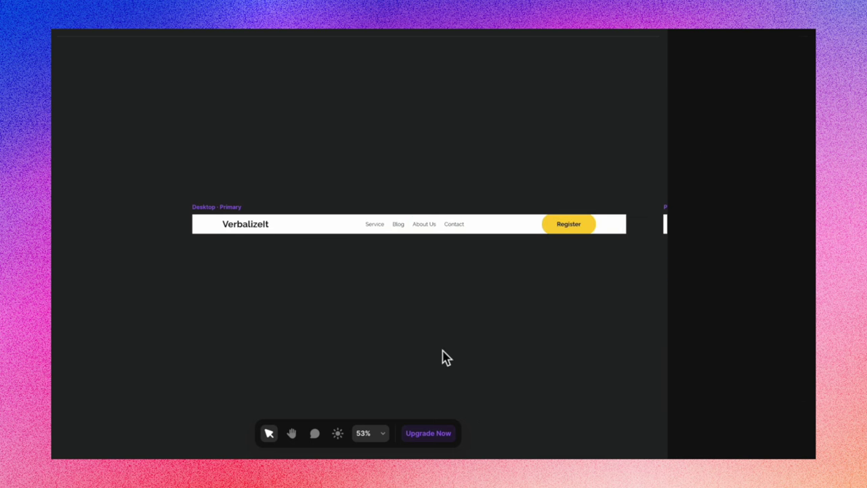
Change the Desktop variant's height from Fit Content to Fixed and set it to 100
left_click(284, 230)
scroll(692, 213, "up", 1)
scroll(692, 214, "up", 2)
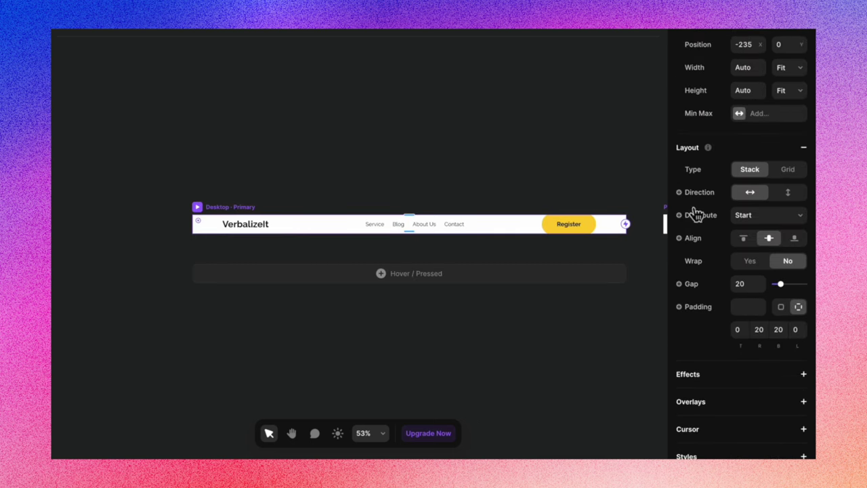
left_click(787, 90)
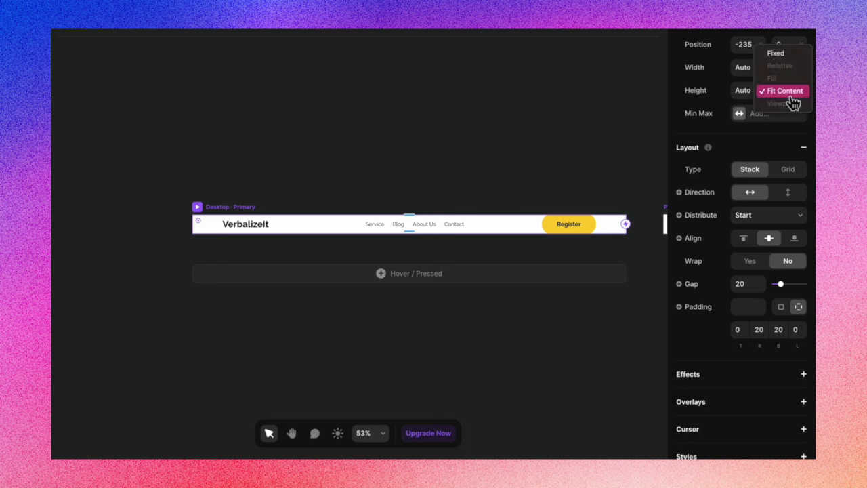
left_click(791, 55)
left_click(755, 94)
type("100")
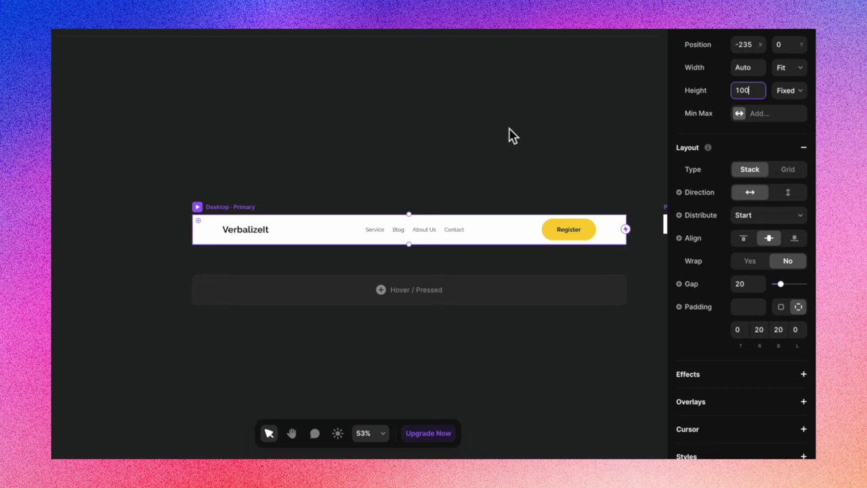
left_click(509, 138)
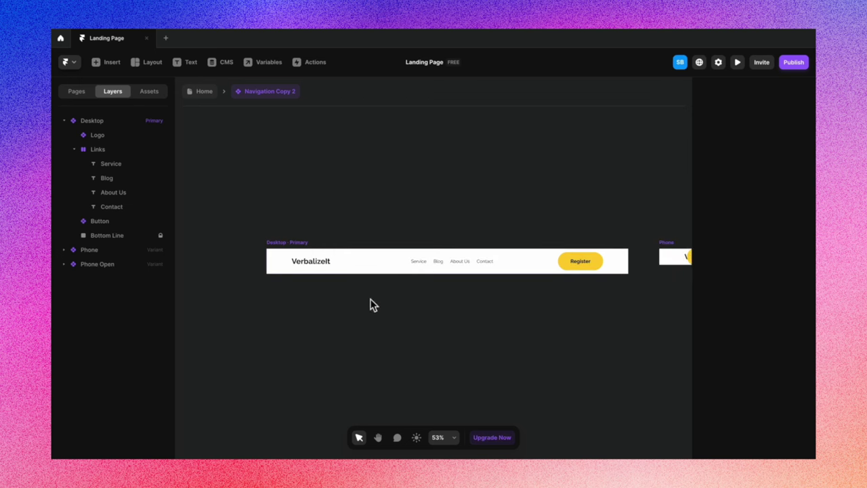
Hide the Register button and the logo in the Phone variant
scroll(371, 302, "right", 4)
scroll(371, 302, "right", 4)
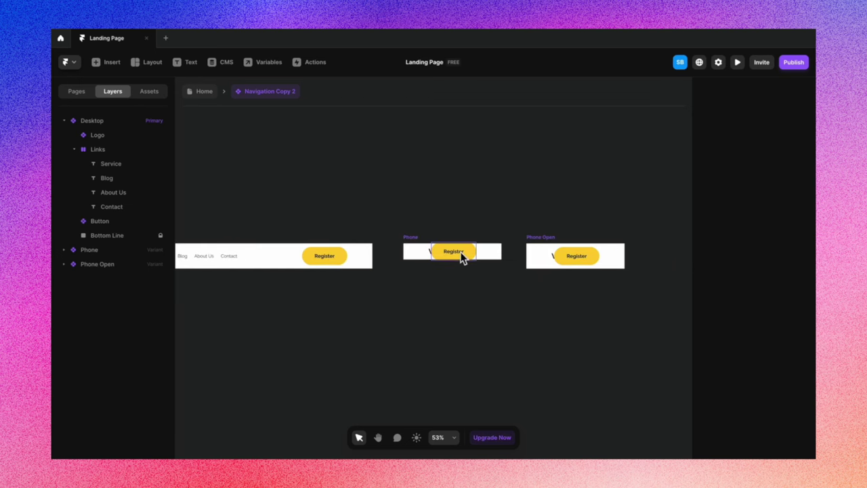
left_click(460, 256)
key("ctrl+shift+h")
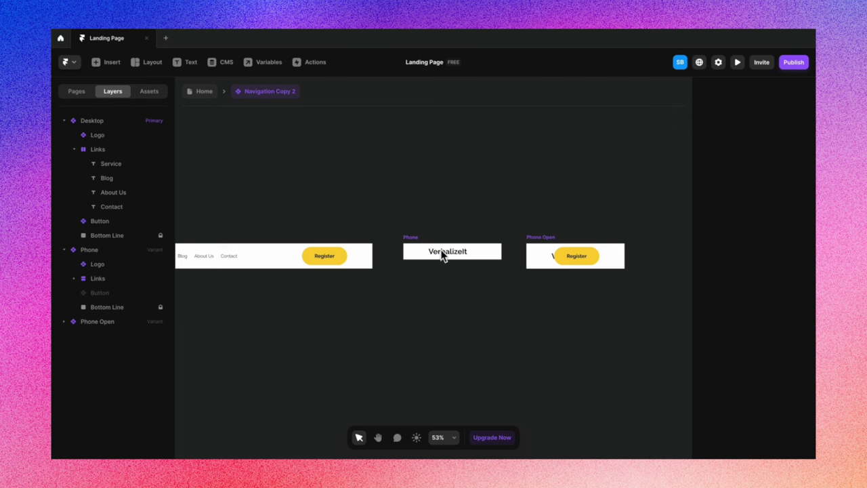
left_click(451, 261)
key("ctrl+shift+h")
Delete the Phone and Phone Open variants of the navigation component and return to the Home page
left_click(416, 246)
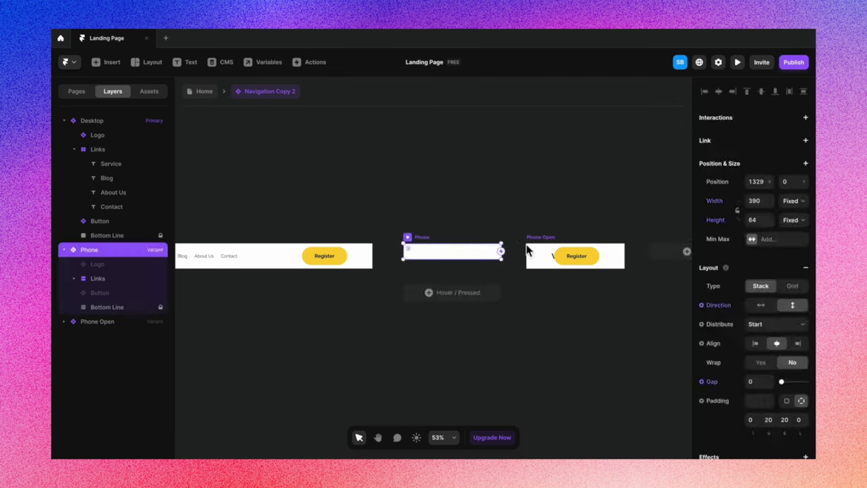
left_click(546, 238, "shift")
key("Delete")
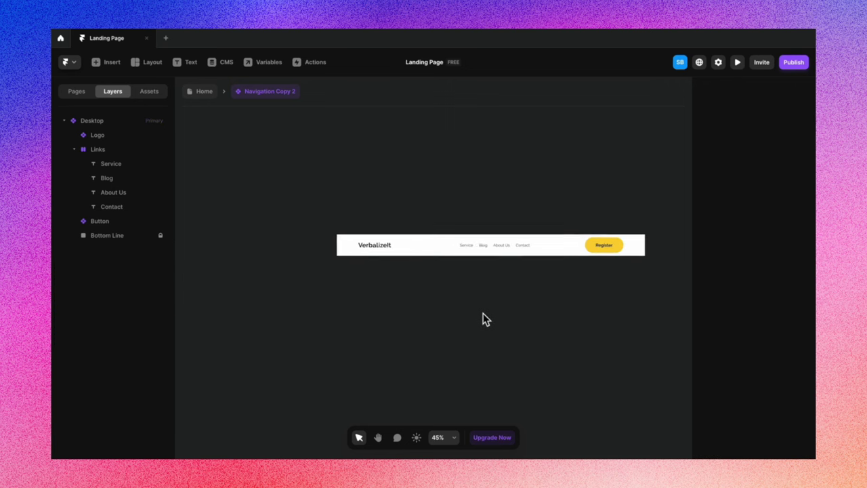
scroll(417, 238, "down", 5)
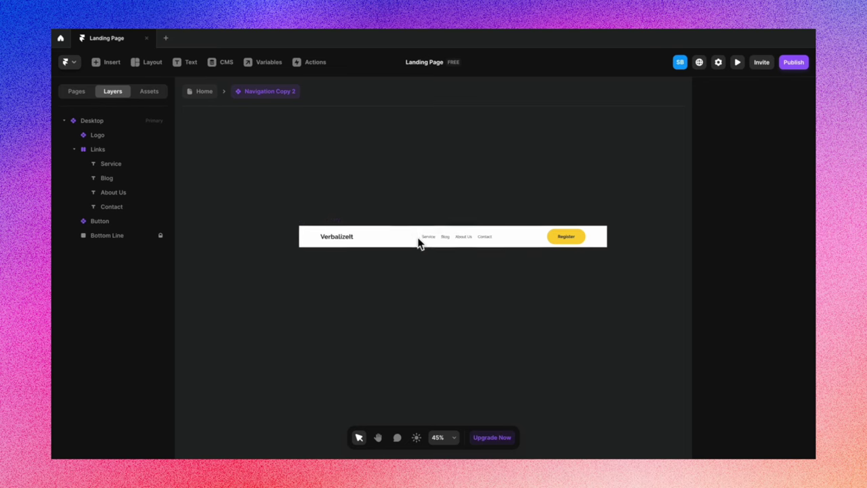
left_click(201, 91)
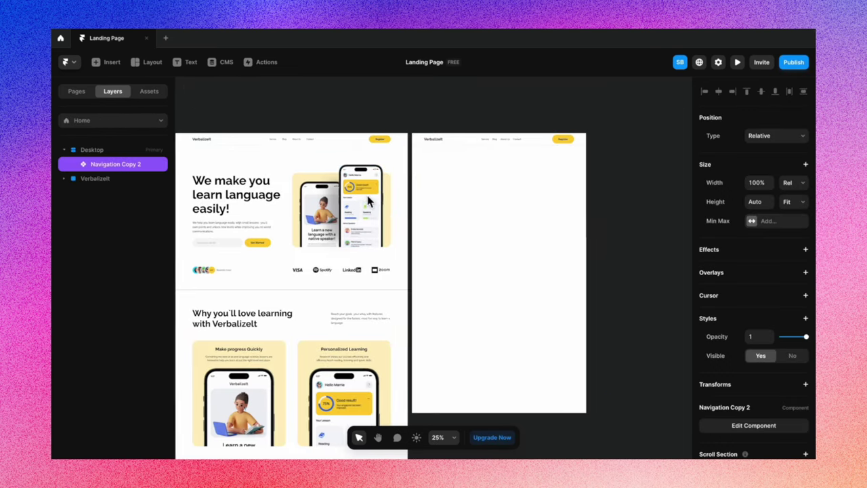
Compare the rebuilt navigation bar on the Desktop page with the one in the original VerbalizeIt design
left_click(620, 151)
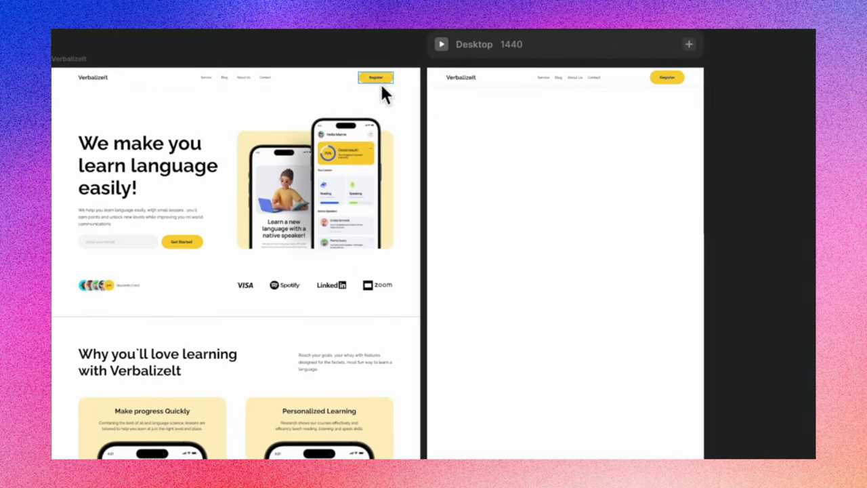
scroll(684, 71, "up", 5)
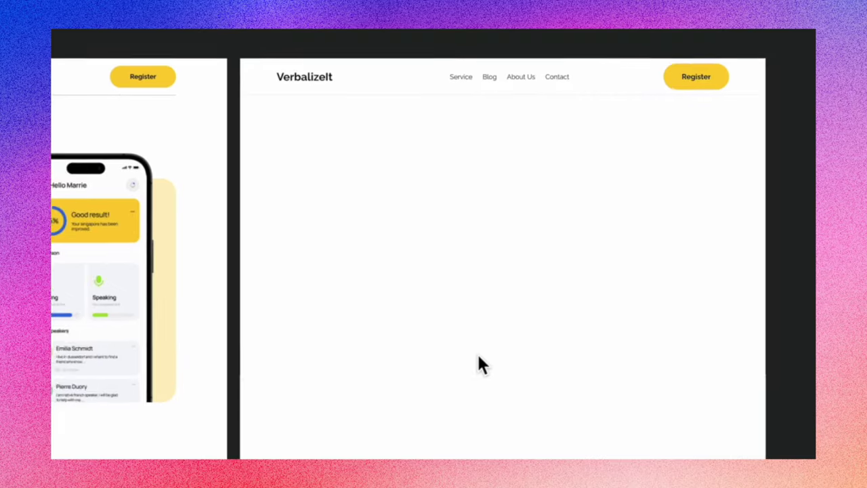
scroll(571, 163, "down", 5)
scroll(480, 216, "up", 4)
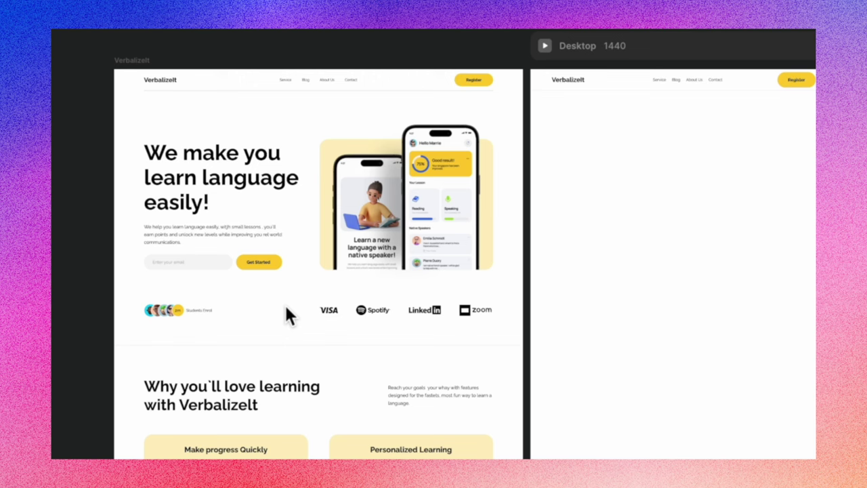
scroll(284, 303, "up", 3)
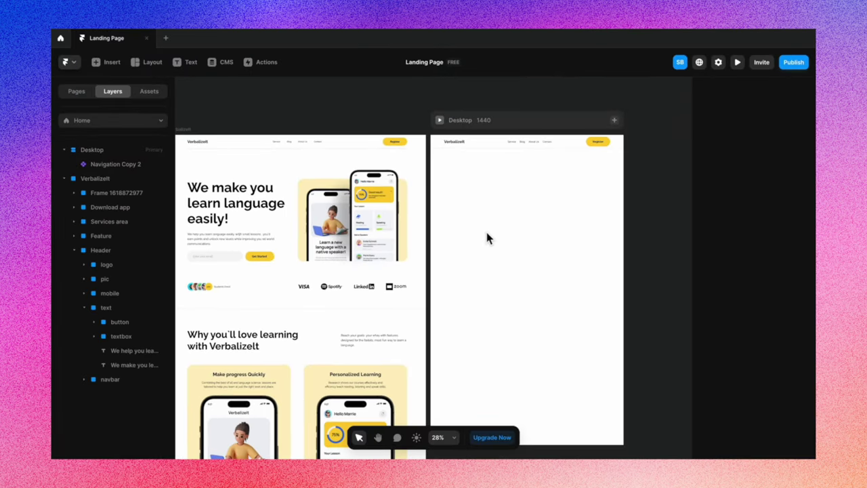
Add a frame below the navigation bar in Desktop with Fill width and a height of about 903
key("f")
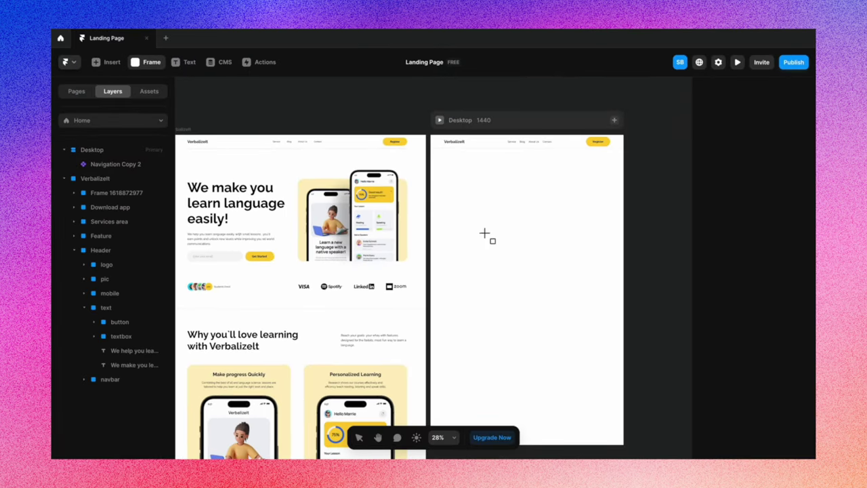
left_click_drag(438, 175, 595, 276)
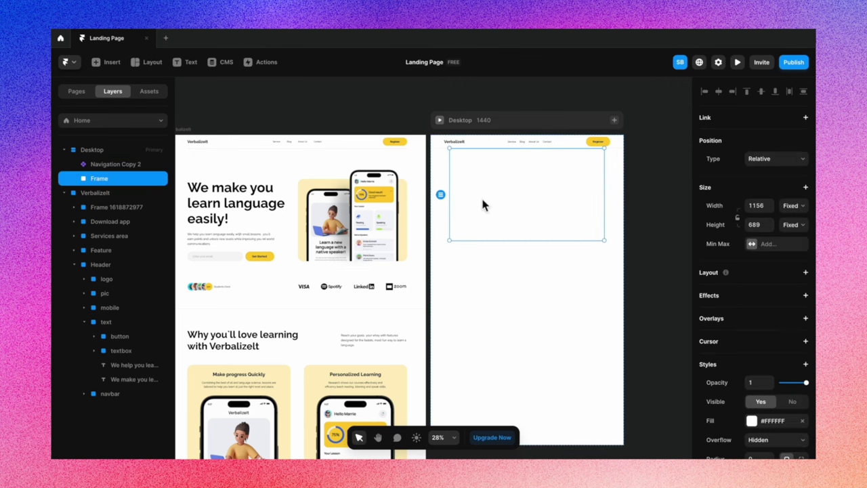
left_click(795, 207)
left_click(793, 230)
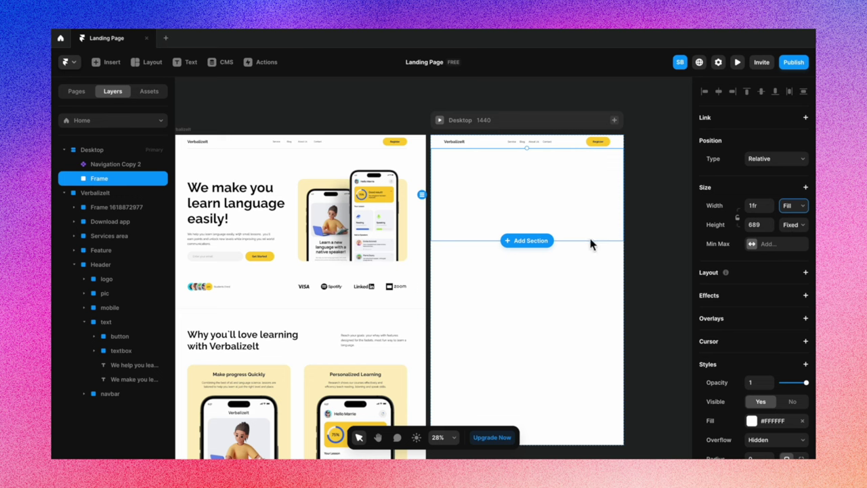
left_click_drag(578, 240, 579, 273)
left_click(663, 250)
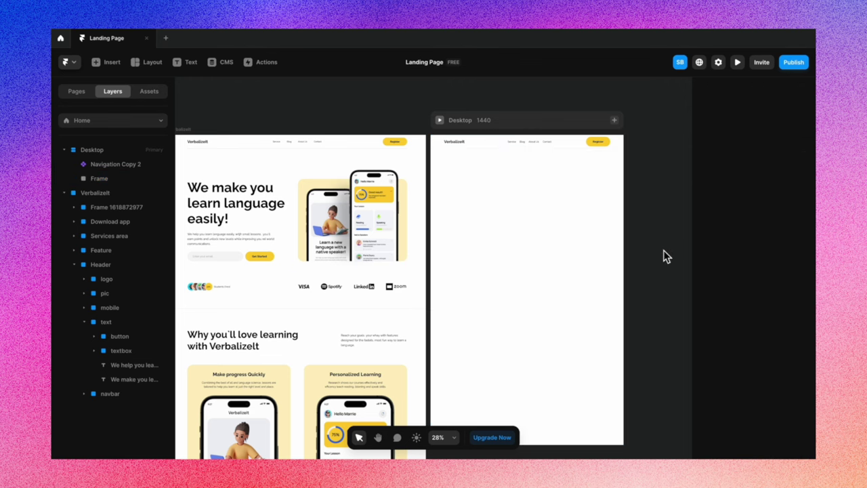
Copy the text of the "We make you learn language easily!" heading from the original design
key("t")
left_click(498, 210)
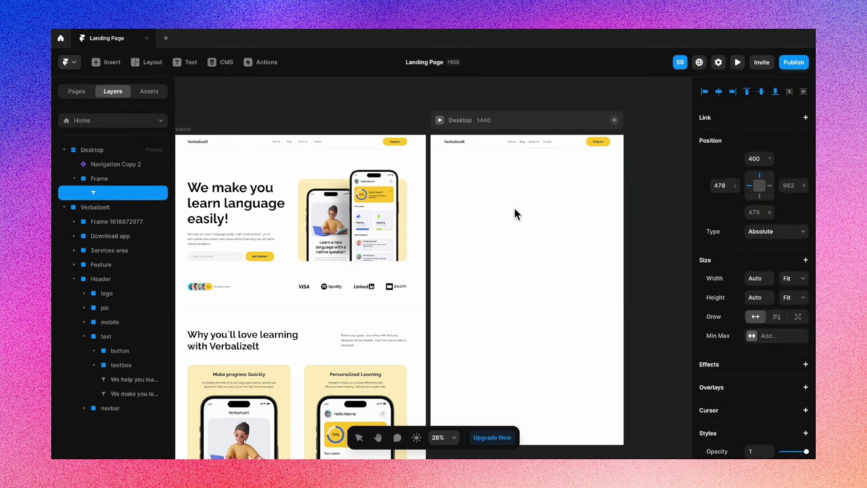
left_click(254, 194)
double_click(202, 189)
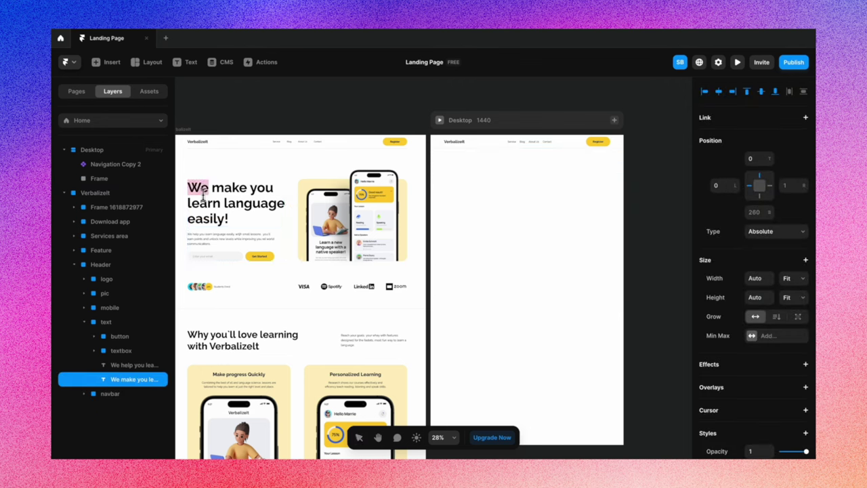
left_click_drag(202, 191, 251, 222)
key("super+c")
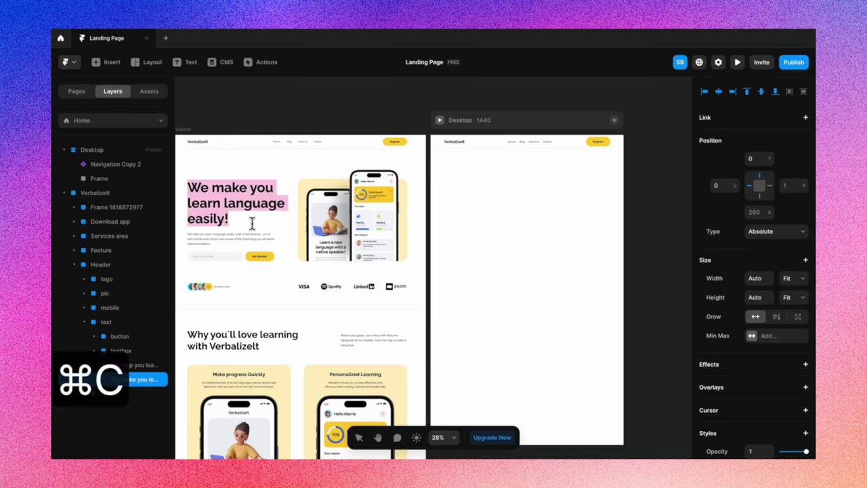
key("Escape")
Paste the heading into a new text layer in the Desktop frame and position it at about left 96, top 132
left_click(486, 195)
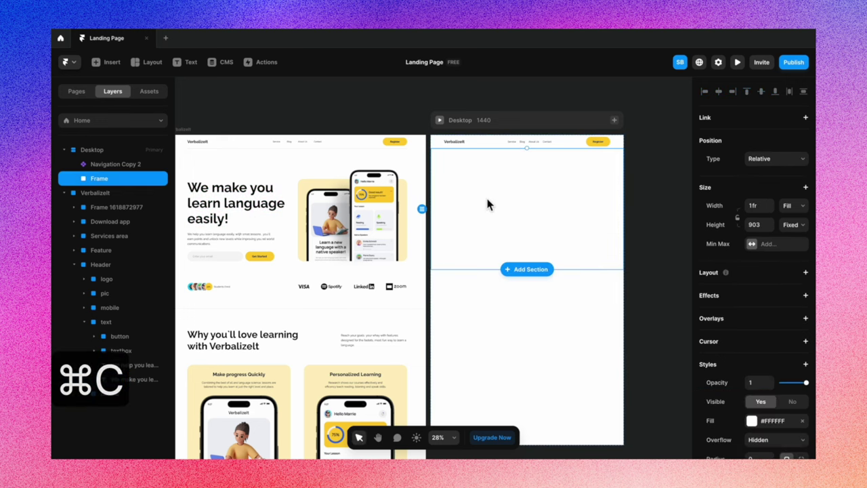
key("t")
left_click(482, 199)
key("super+v")
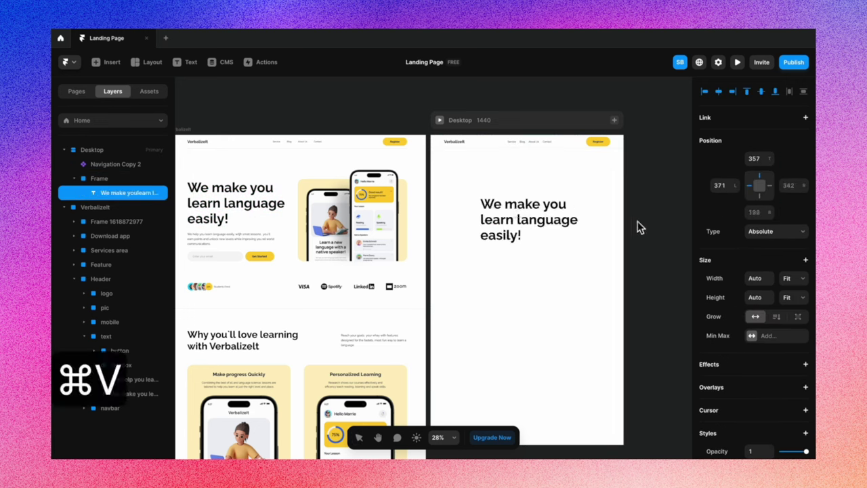
left_click_drag(520, 233, 486, 197)
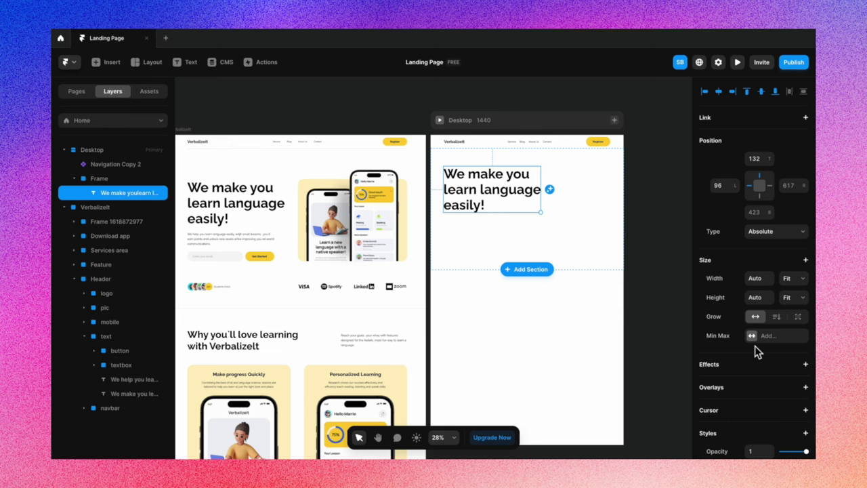
Apply the Heading 1 text style to the pasted heading
scroll(754, 344, "down", 8)
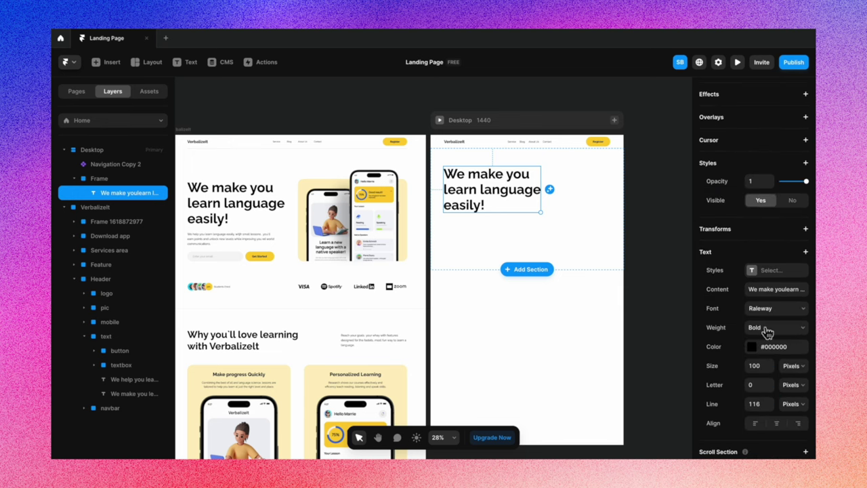
left_click(769, 273)
left_click(622, 340)
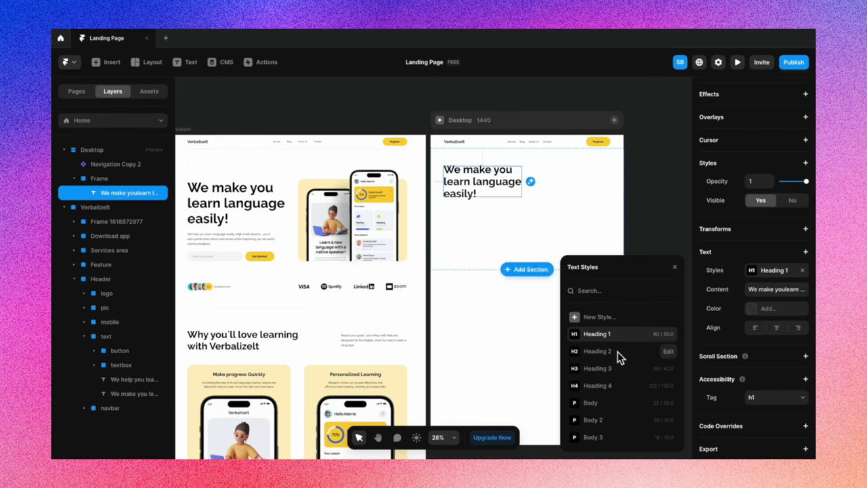
left_click(650, 211)
Copy the "We help you learn language easily" paragraph below the new heading at left 96, correcting its typos to "with" and "real"
scroll(514, 260, "up", 1)
left_click(515, 259)
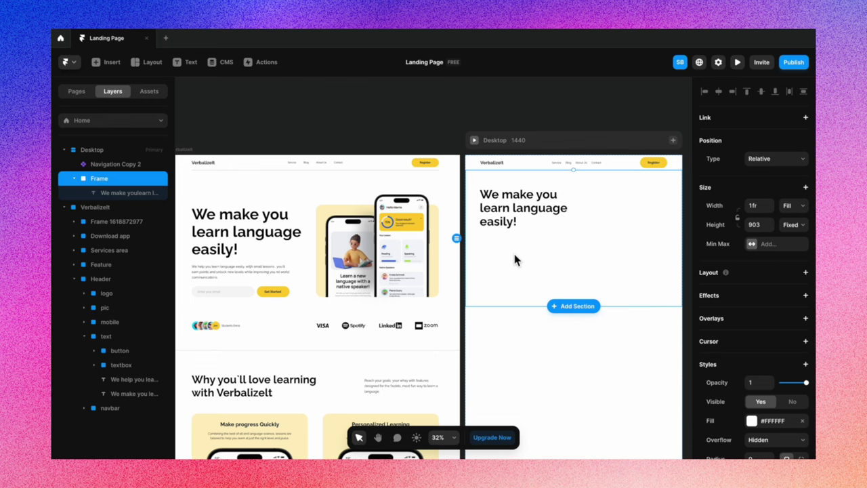
left_click(231, 275)
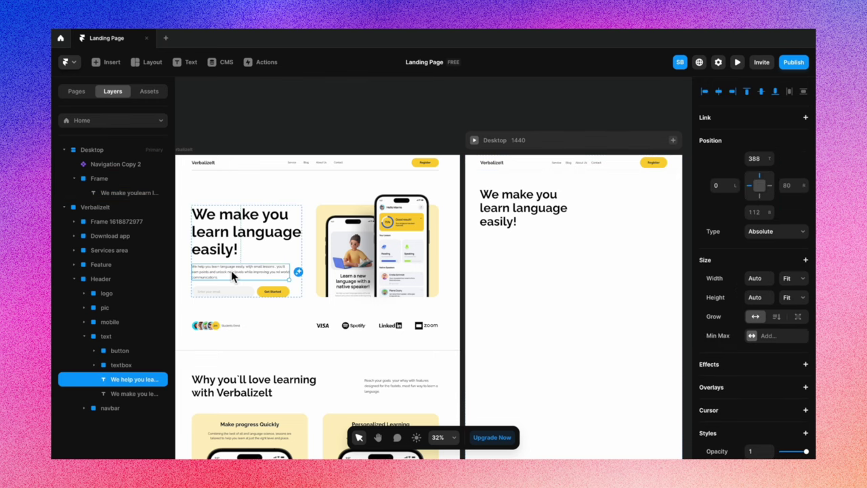
key("super+c")
left_click(540, 141)
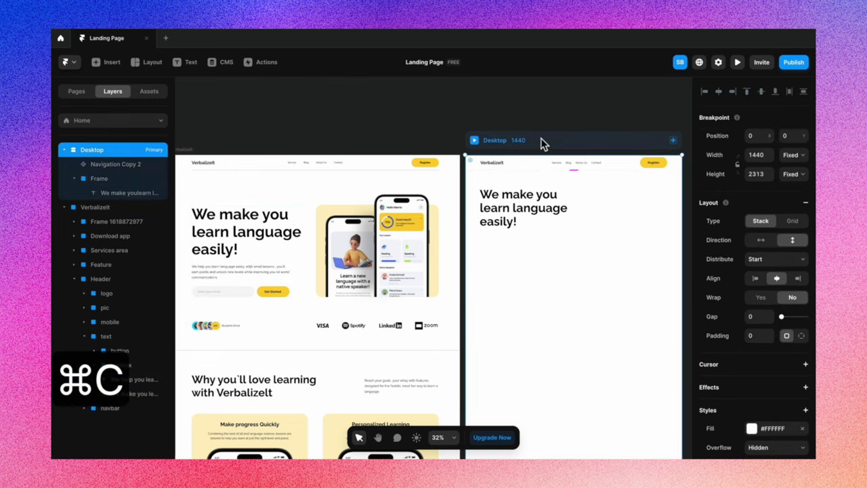
key("super+v")
scroll(529, 252, "up", 3)
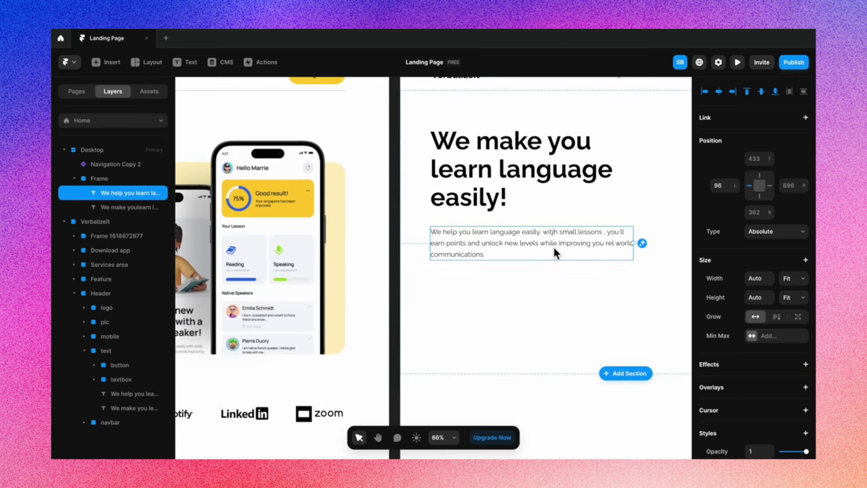
scroll(512, 264, "up", 2)
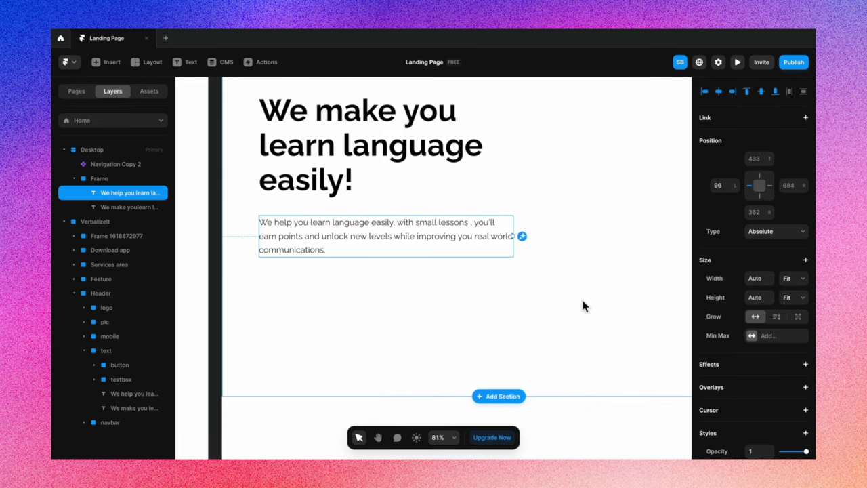
Apply the Body text style to the paragraph below the hero heading, after trying Body 2 for comparison
scroll(729, 342, "down", 5)
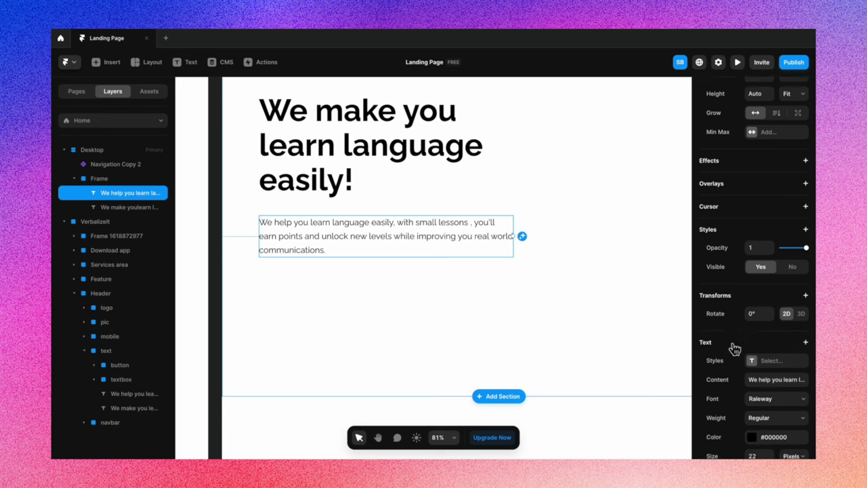
scroll(734, 348, "down", 1)
left_click(771, 321)
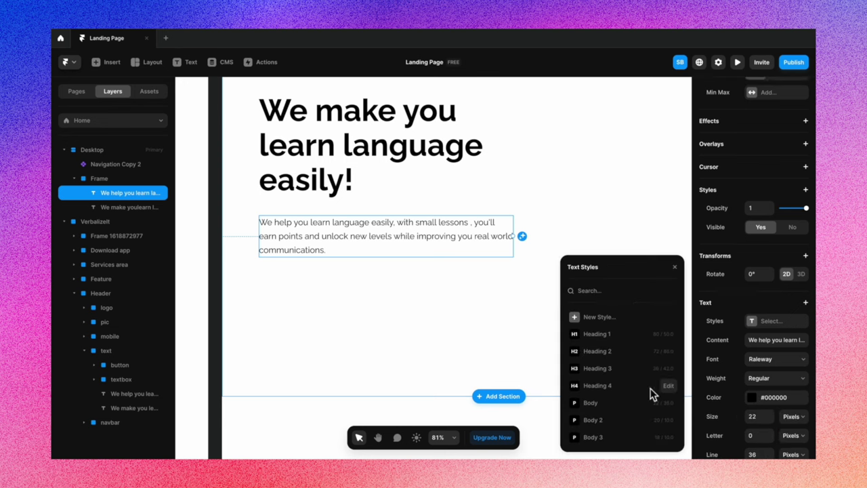
left_click(592, 420)
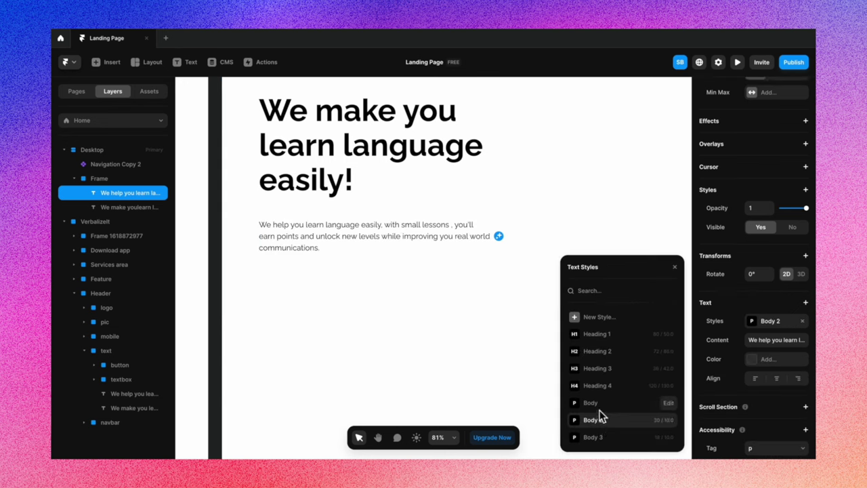
left_click(599, 407)
left_click(599, 419)
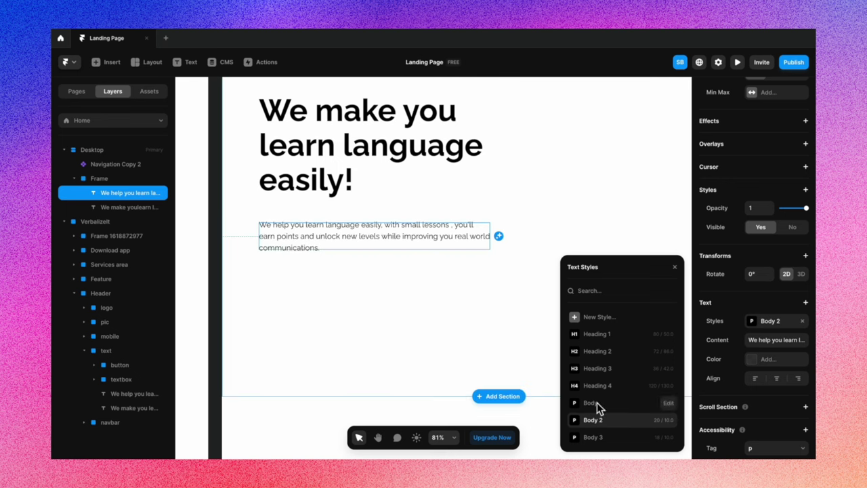
left_click(596, 402)
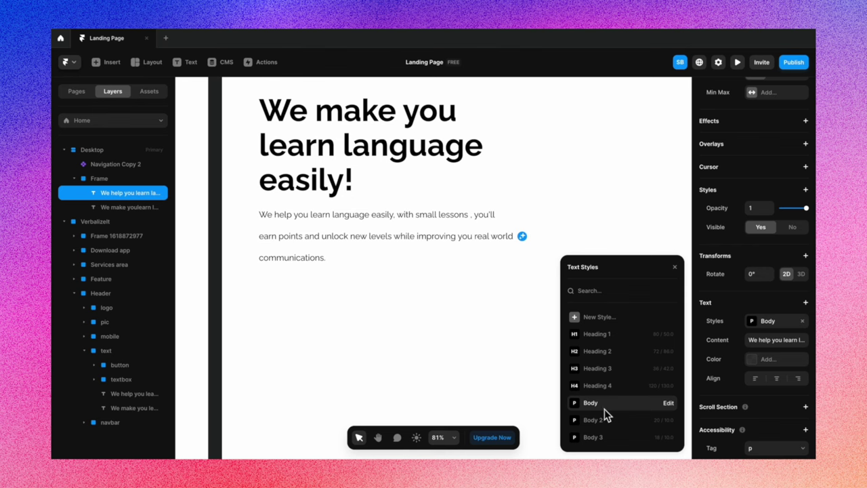
left_click(602, 419)
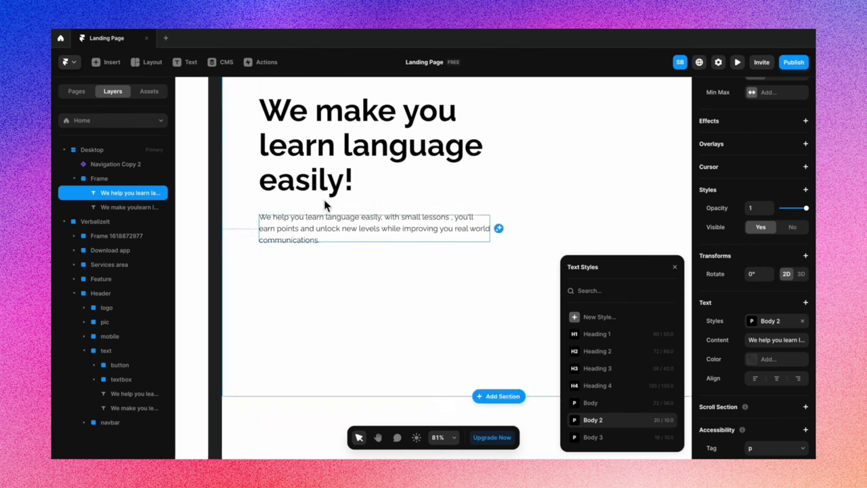
left_click(616, 405)
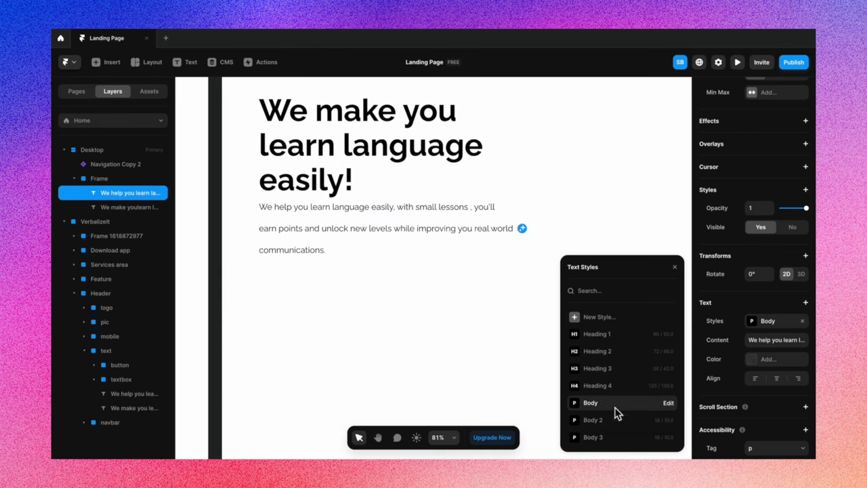
Edit the Body text style so its line height is 20 pixels
left_click(670, 405)
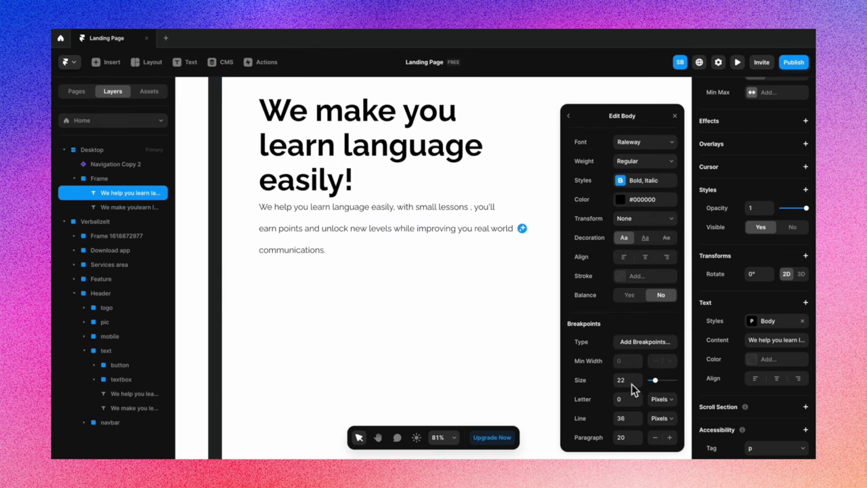
left_click(628, 420)
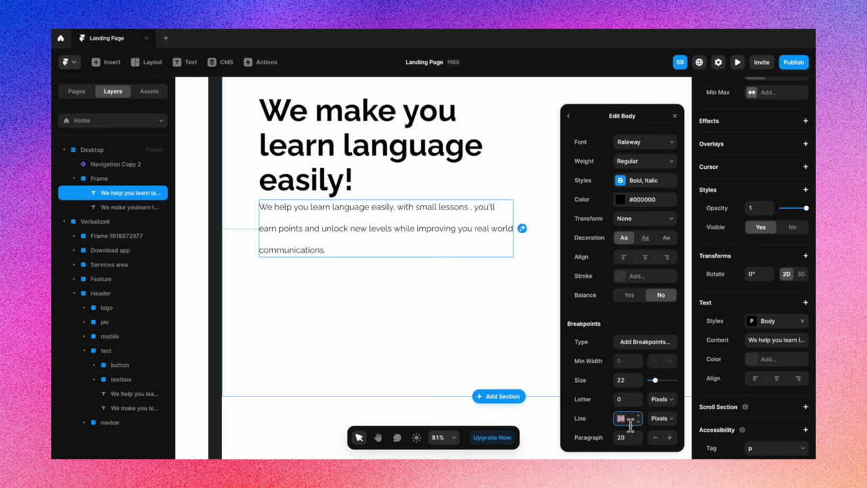
type("26")
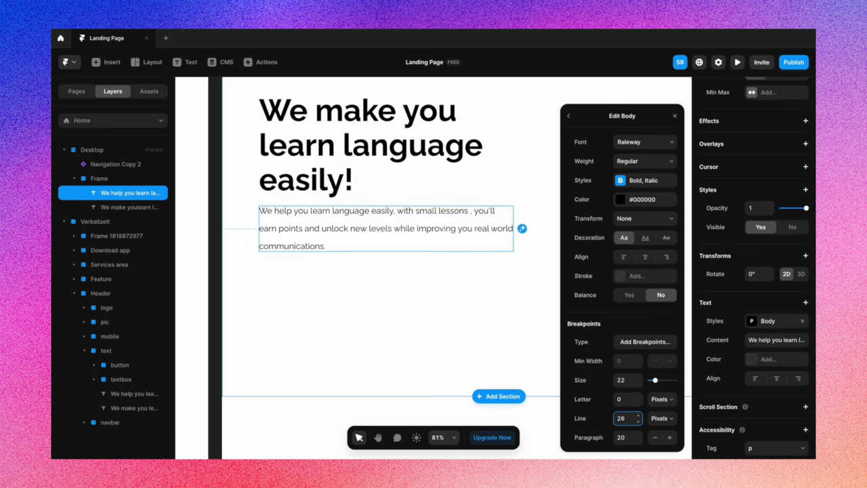
key("BackSpace")
key("BackSpace")
type("16")
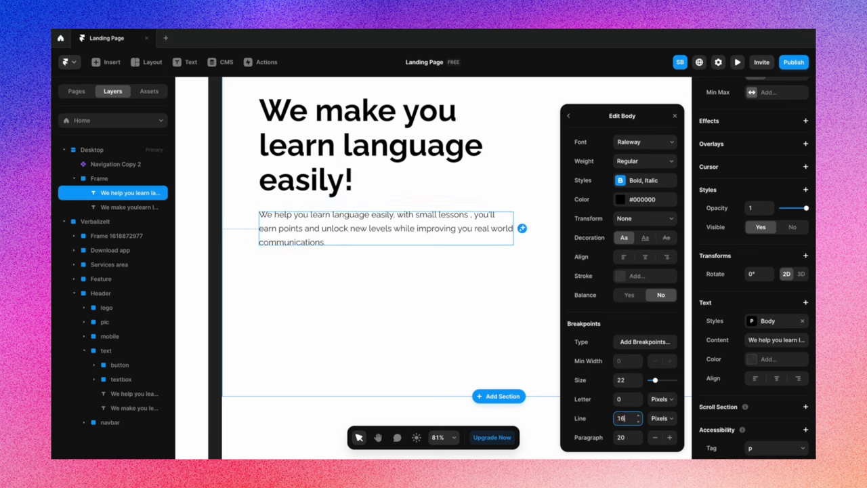
key("Up")
key("Up")
key("Up")
key("Up")
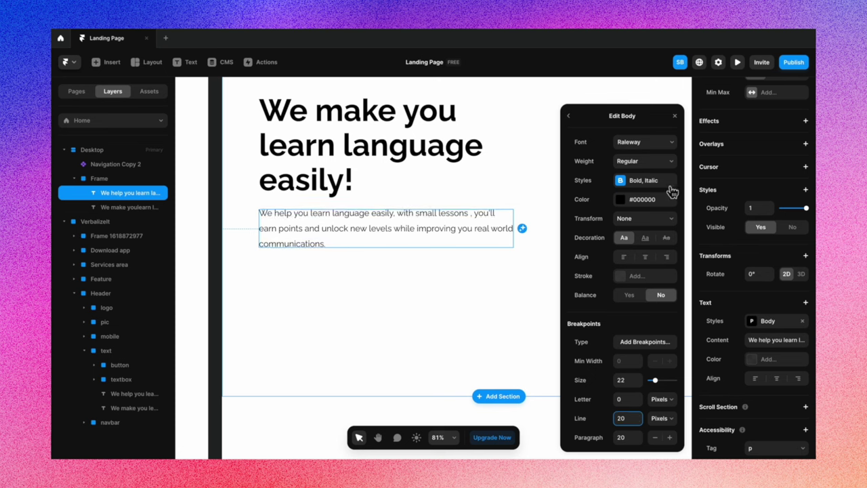
left_click(567, 120)
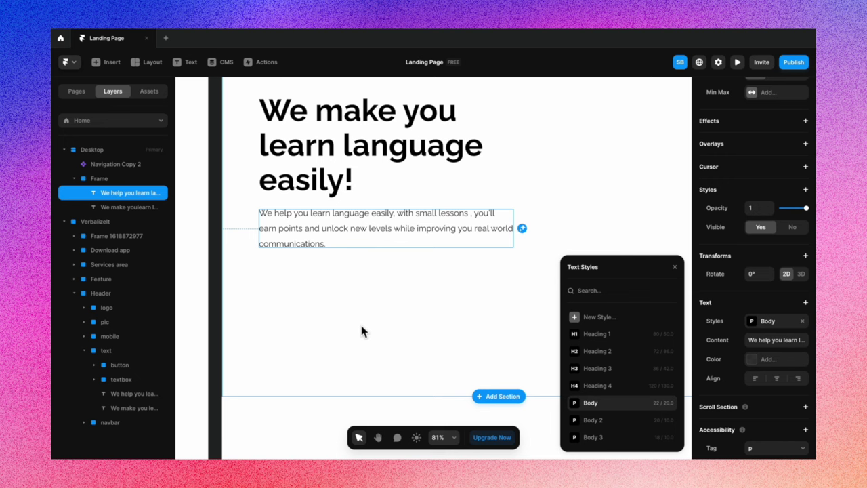
left_click(361, 328)
Compare the new hero text with the original header design, including its email field and Get Started button
scroll(449, 276, "left", 2)
scroll(449, 283, "down", 4)
scroll(449, 283, "left", 6)
scroll(504, 285, "right", 6)
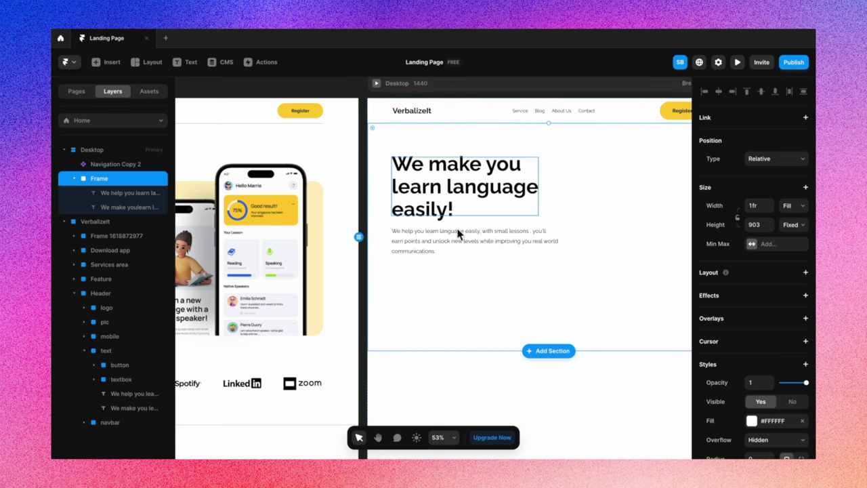
scroll(435, 302, "left", 1)
scroll(511, 241, "left", 8)
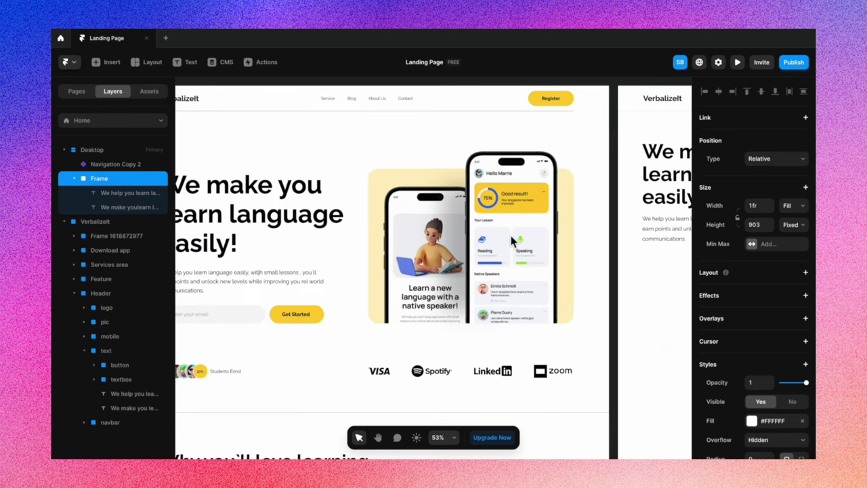
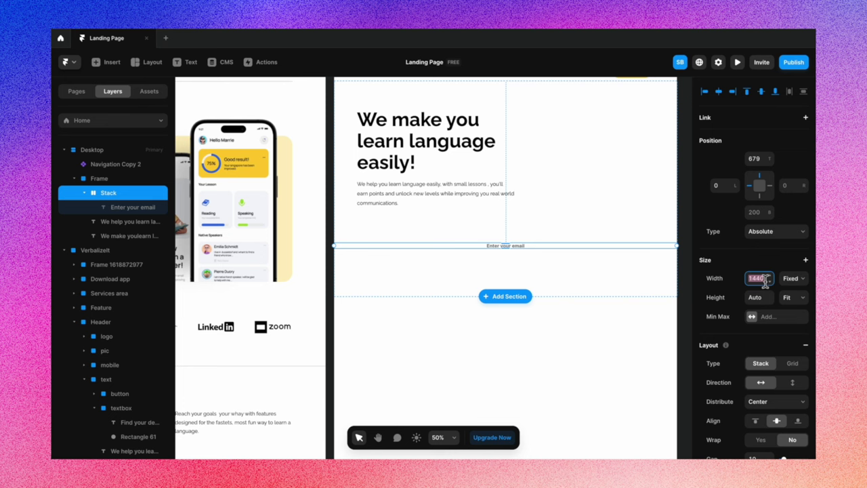
Set the "Enter your email" stack's width to 350 and its top and bottom padding to 20
type("350")
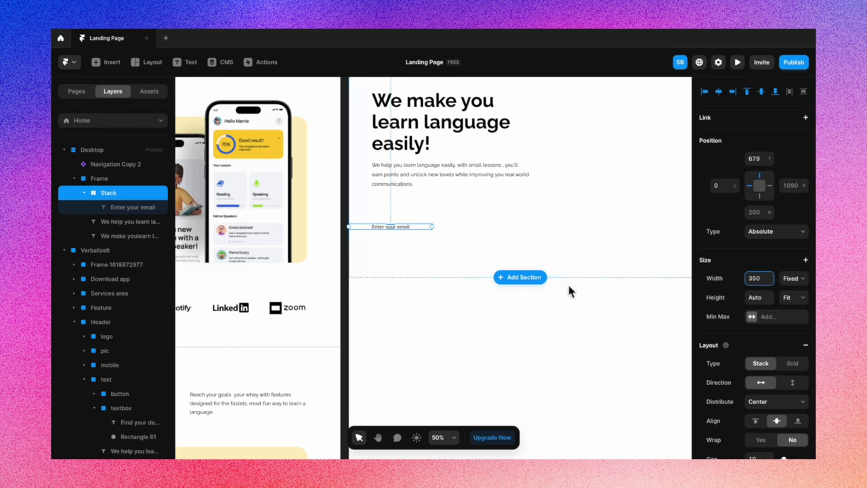
scroll(744, 379, "down", 3)
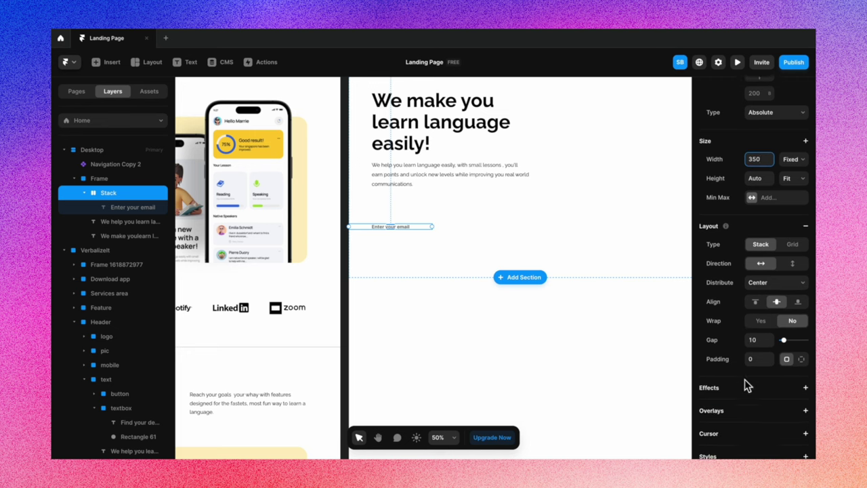
scroll(744, 379, "down", 1)
left_click(802, 350)
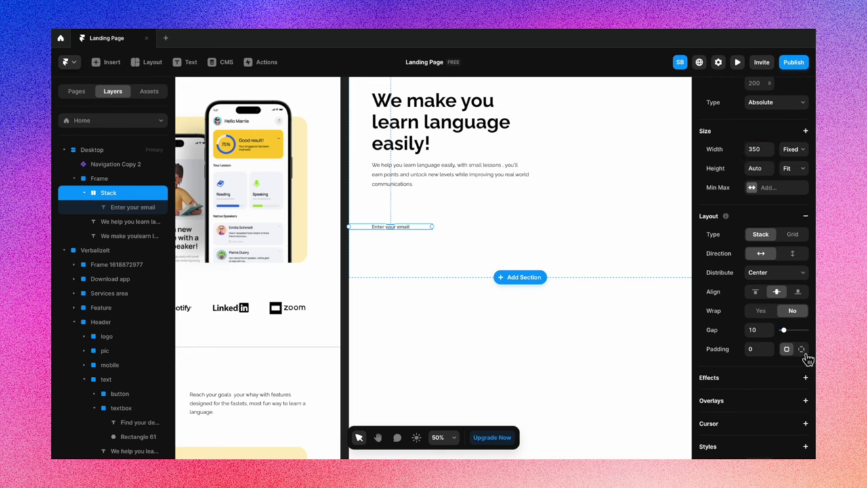
left_click(757, 369)
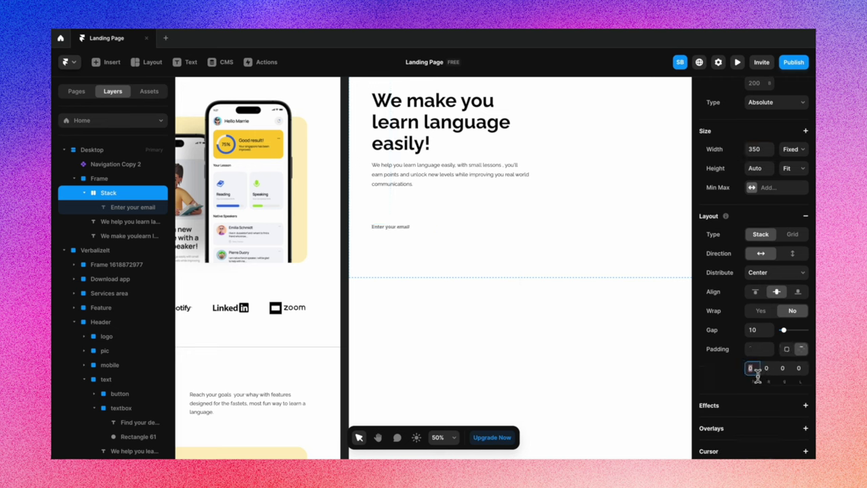
key("Return")
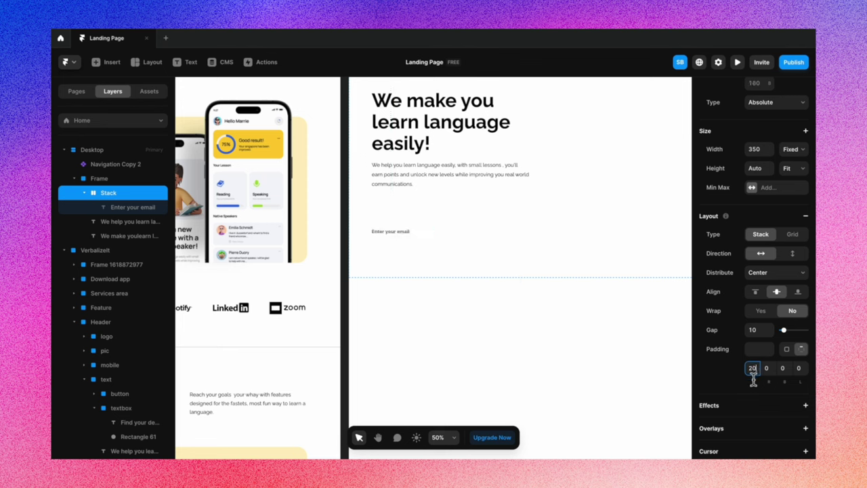
left_click(784, 368)
type("20")
Fill the "Enter your email" stack with the Light Grey color style
scroll(769, 267, "down", 3)
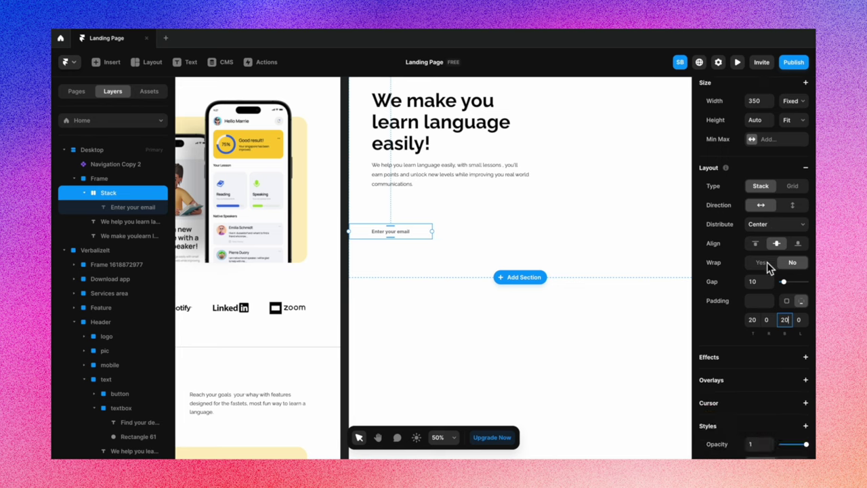
scroll(765, 305, "down", 2)
left_click(757, 358)
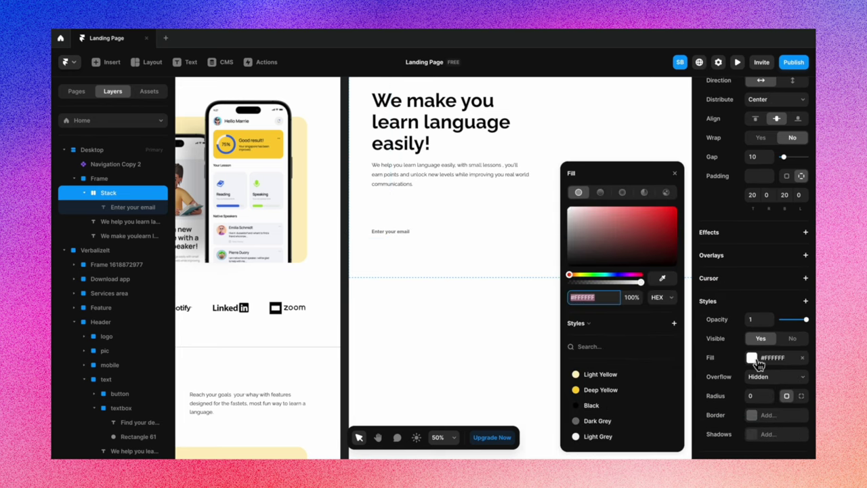
left_click(602, 436)
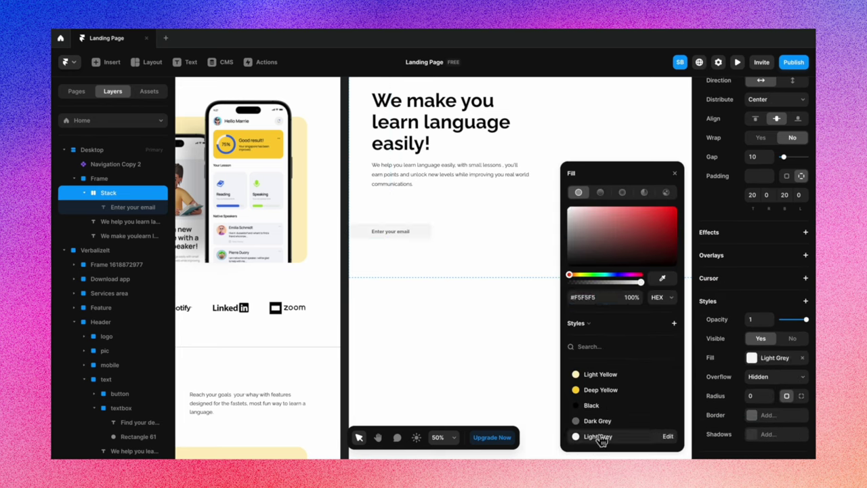
Apply the Body 2 text style and the Dark Grey color to the "Enter your email" text
double_click(408, 235)
key("Escape")
scroll(751, 388, "down", 5)
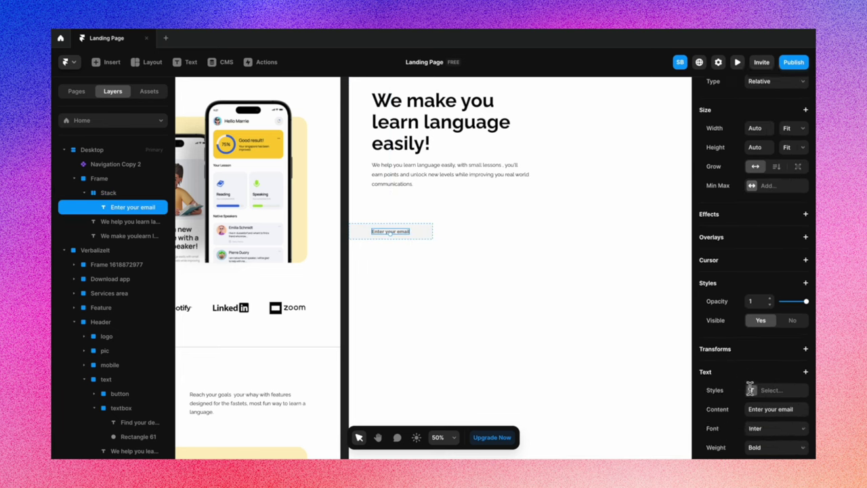
left_click(766, 259)
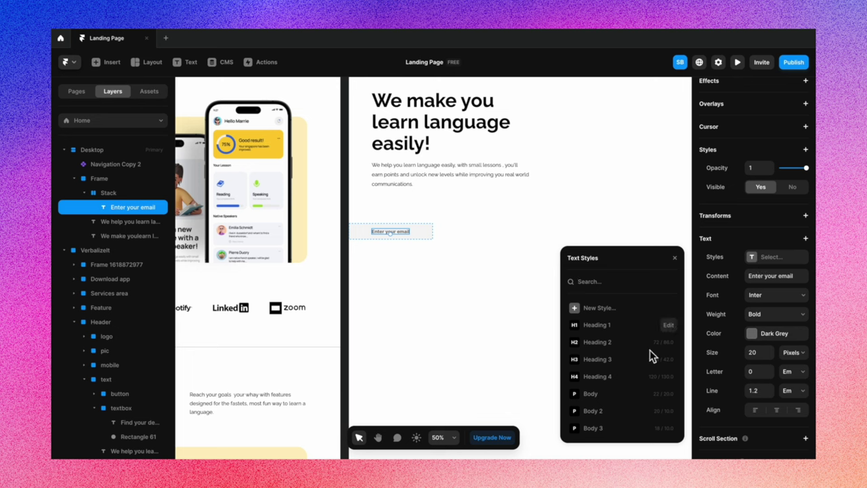
left_click(605, 413)
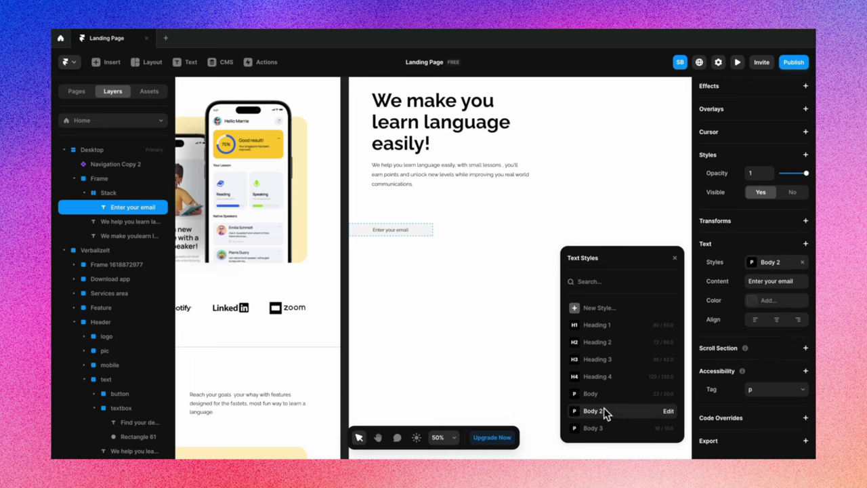
left_click(675, 258)
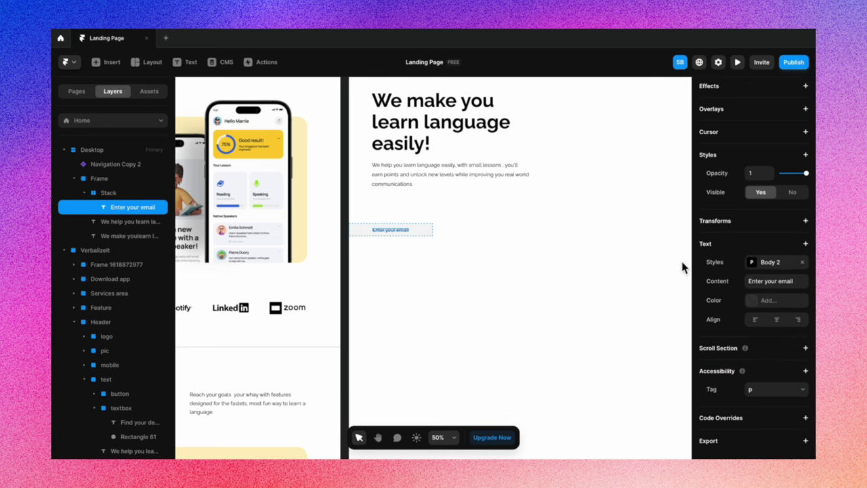
left_click(756, 302)
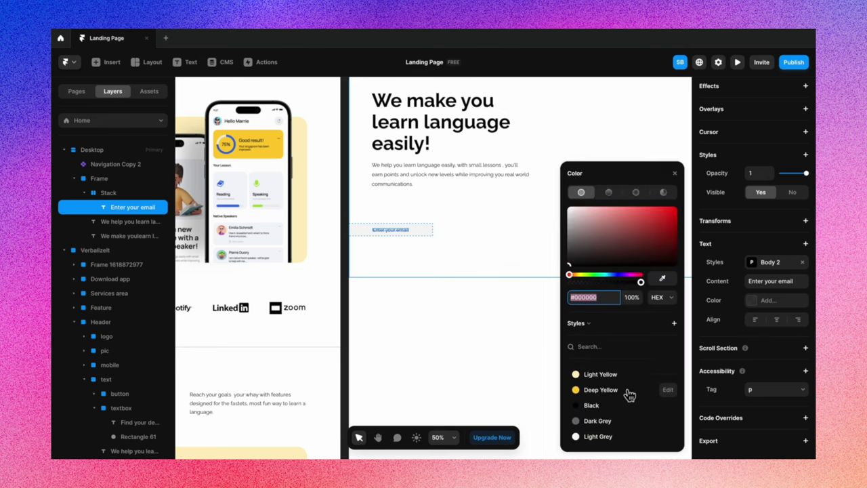
left_click(598, 421)
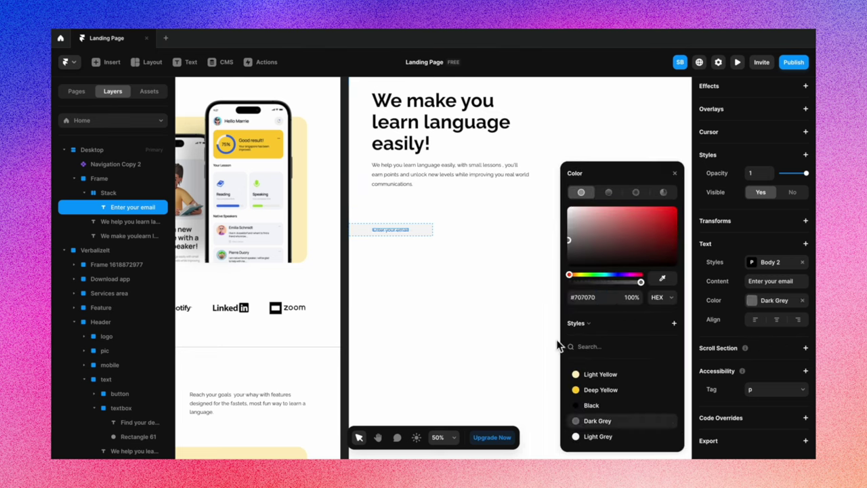
left_click(674, 173)
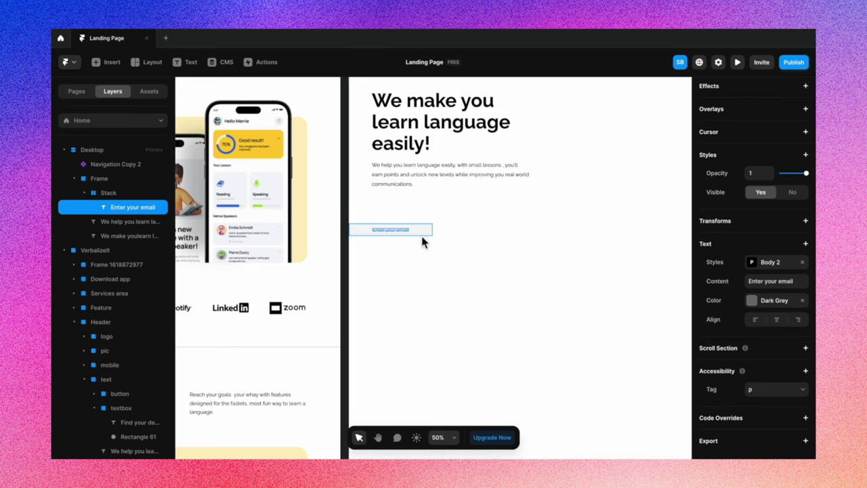
Move the email field stack below the hero paragraph, align it with the paragraph's left edge and fully round its corners
left_click(466, 241)
left_click(421, 235)
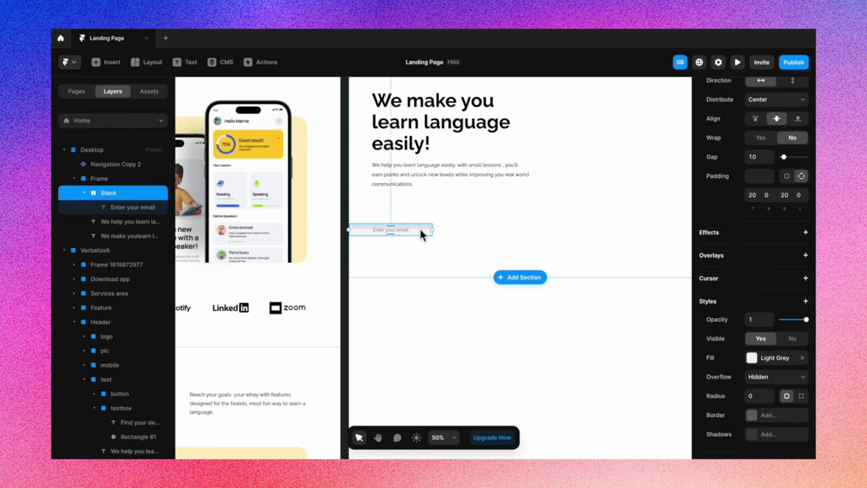
left_click_drag(420, 234, 449, 208)
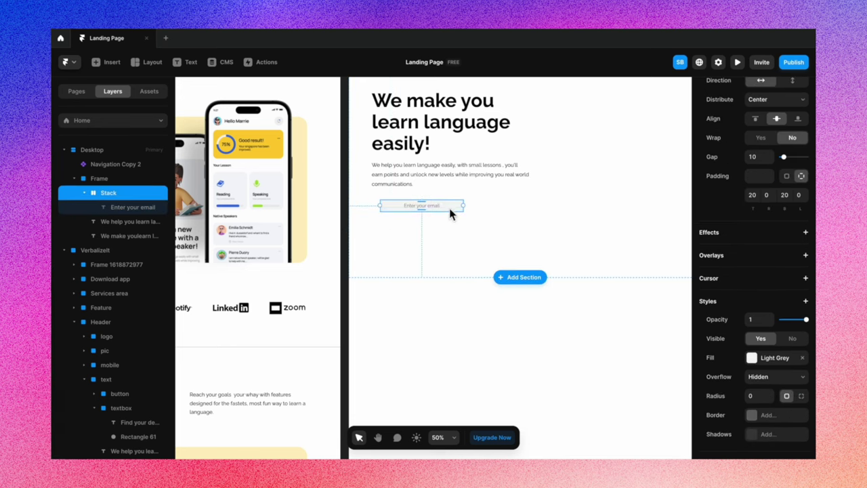
scroll(393, 195, "up", 5)
left_click_drag(370, 218, 433, 249)
left_click(460, 260)
left_click(536, 229)
left_click_drag(536, 229, 522, 227)
left_click(510, 275)
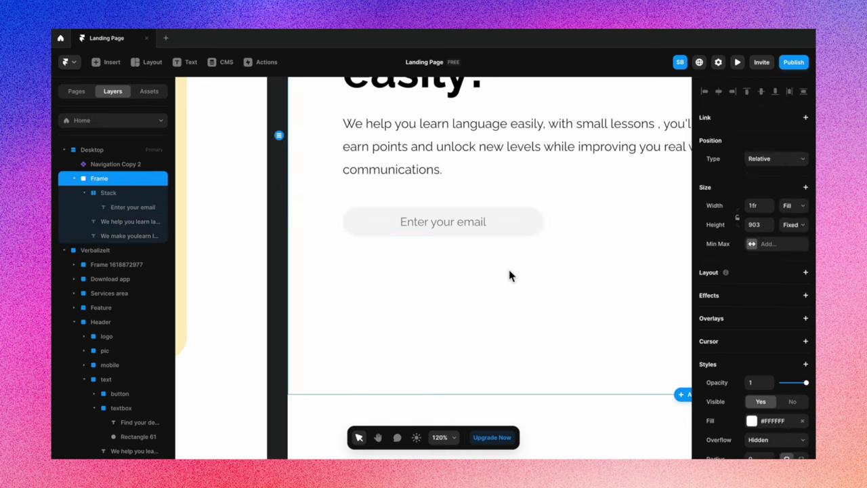
scroll(509, 269, "down", 4)
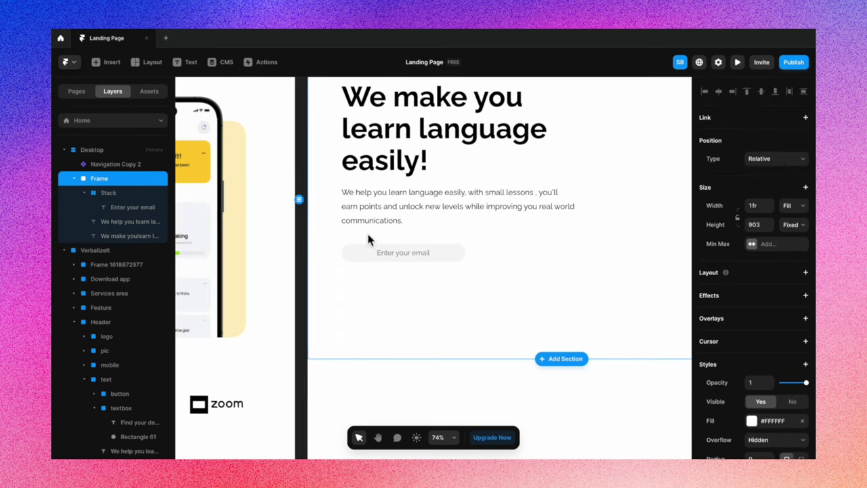
Place the Button component to the right of the email field in the hero and set its height to Fixed
left_click(149, 91)
left_click_drag(97, 167, 479, 252)
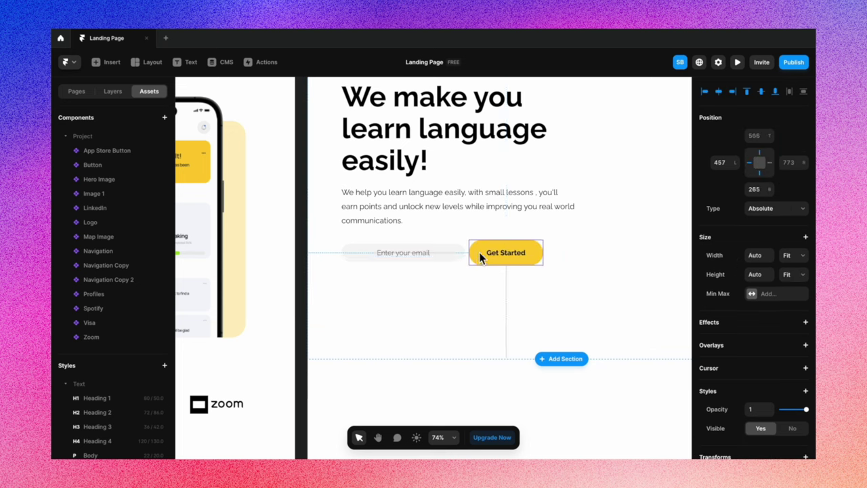
scroll(754, 337, "down", 3)
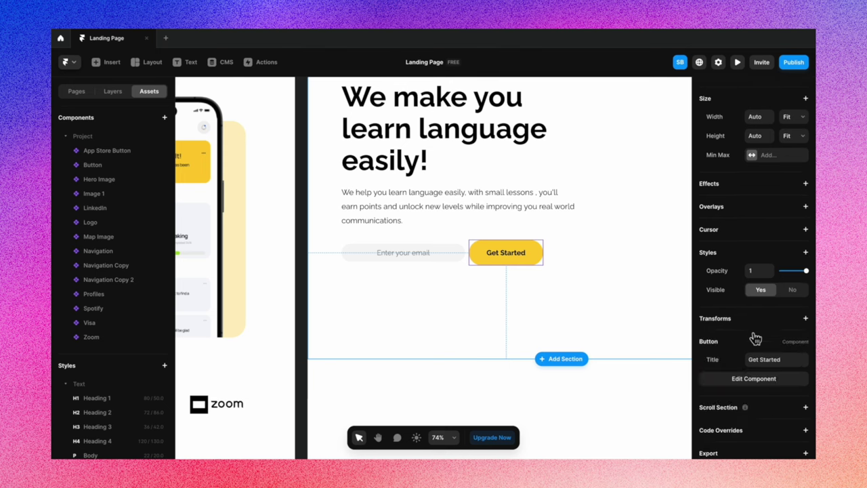
scroll(757, 267, "up", 3)
left_click(791, 275)
left_click(785, 242)
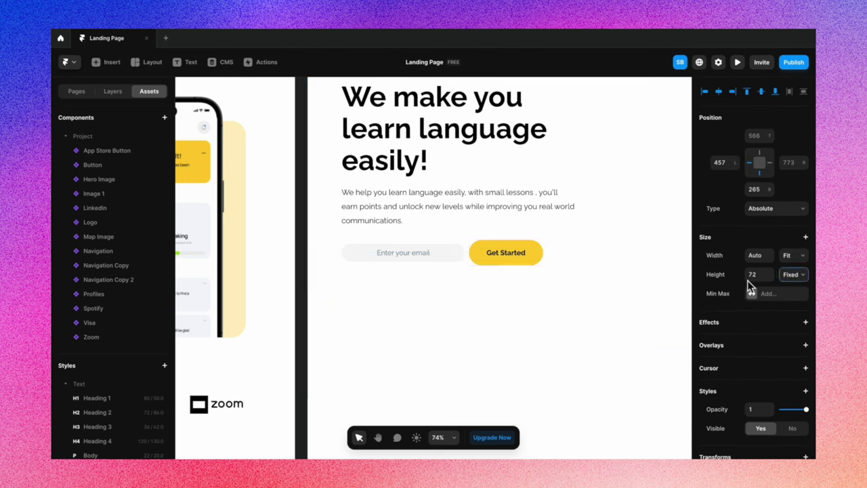
Set the email field stack's height to a fixed 72
left_click(457, 257)
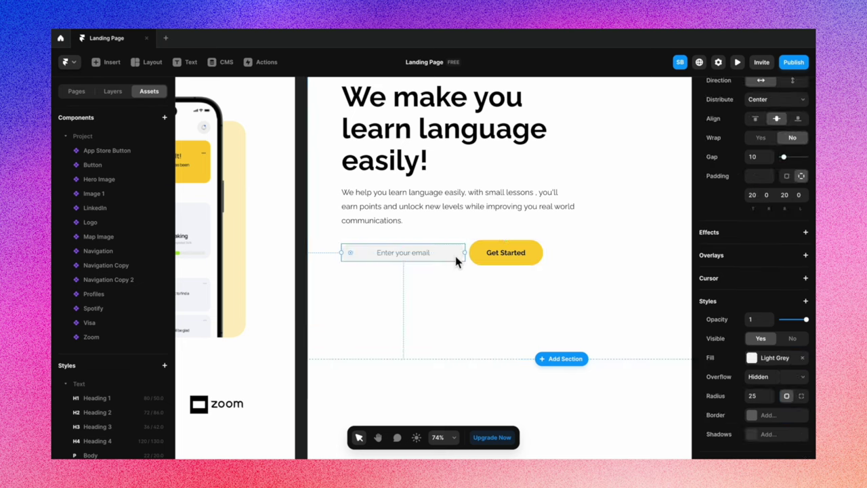
scroll(778, 251, "up", 3)
scroll(785, 230, "up", 2)
left_click(801, 260)
left_click(788, 230)
left_click(762, 261)
type("72")
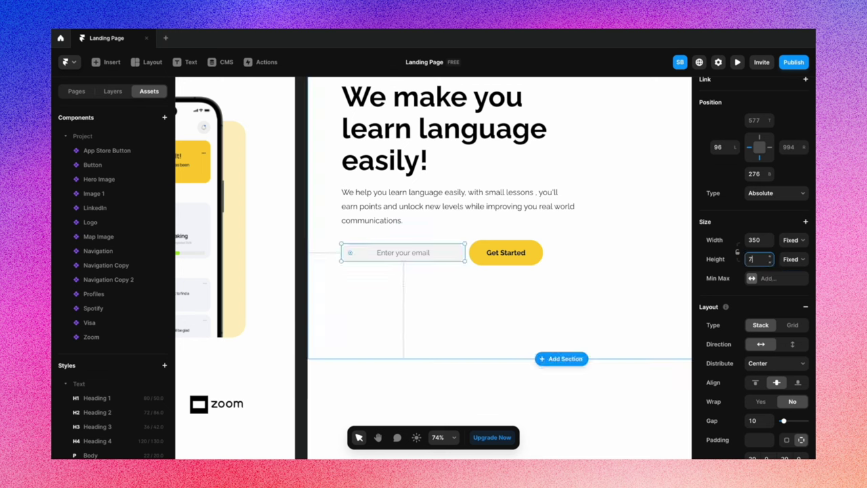
Widen the email field stack to about 394 and line up the Get Started button just to its right
left_click(353, 249)
scroll(510, 196, "down", 3)
left_click(534, 243)
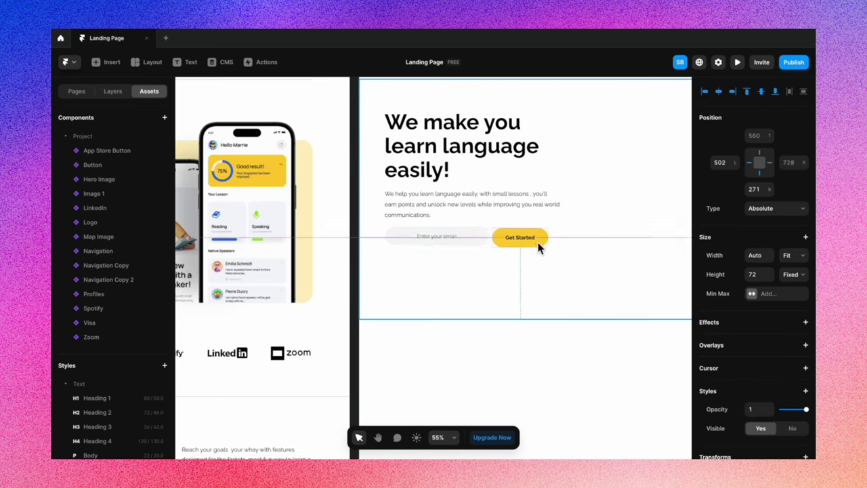
left_click(537, 268)
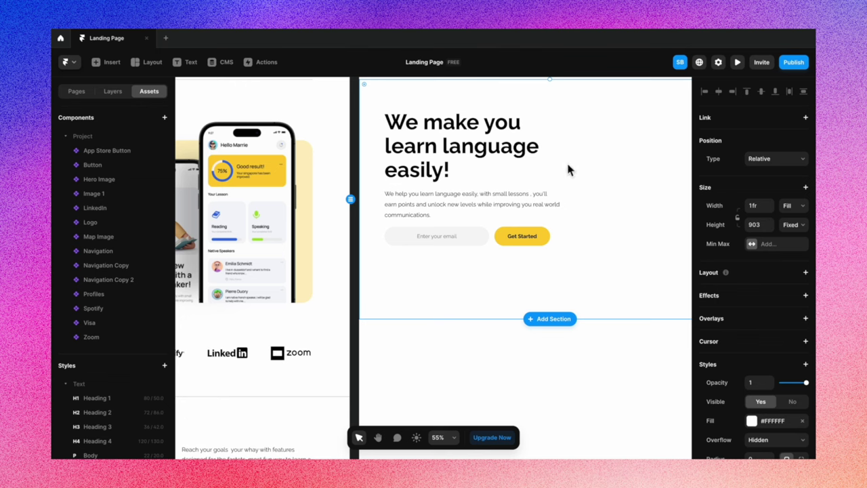
Wrap the email field and the Get Started button together in a new stack
scroll(628, 224, "down", 3)
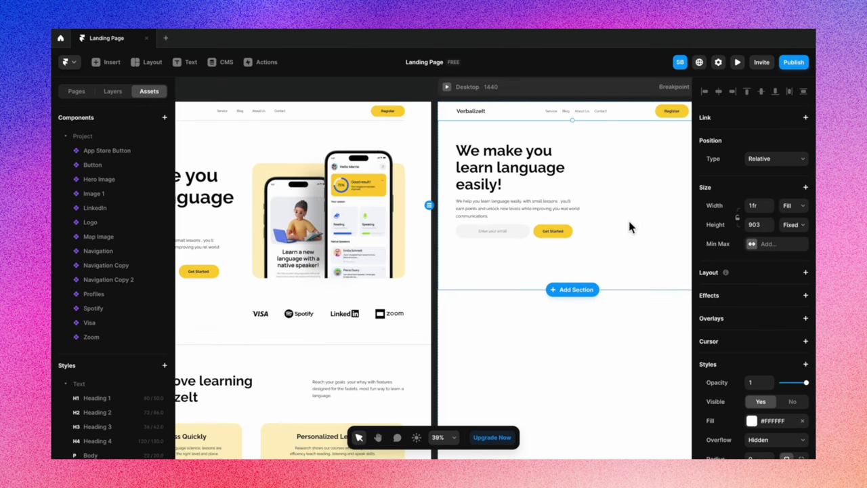
scroll(494, 308, "down", 3)
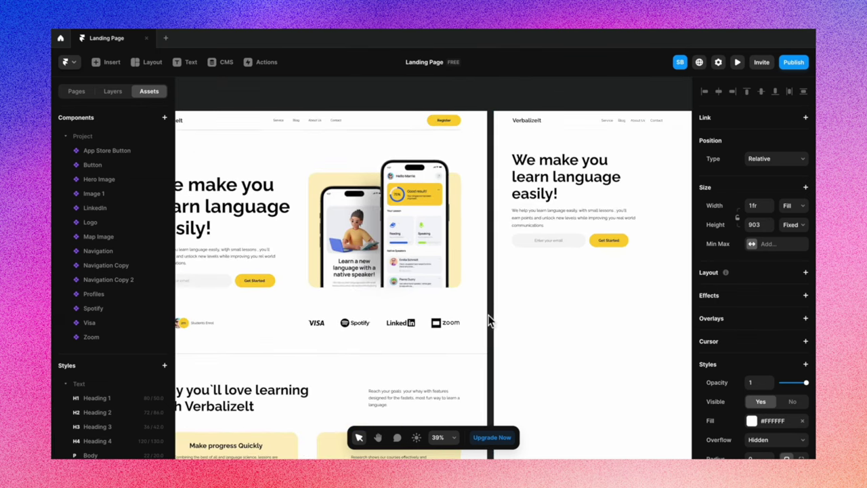
scroll(526, 285, "right", 1)
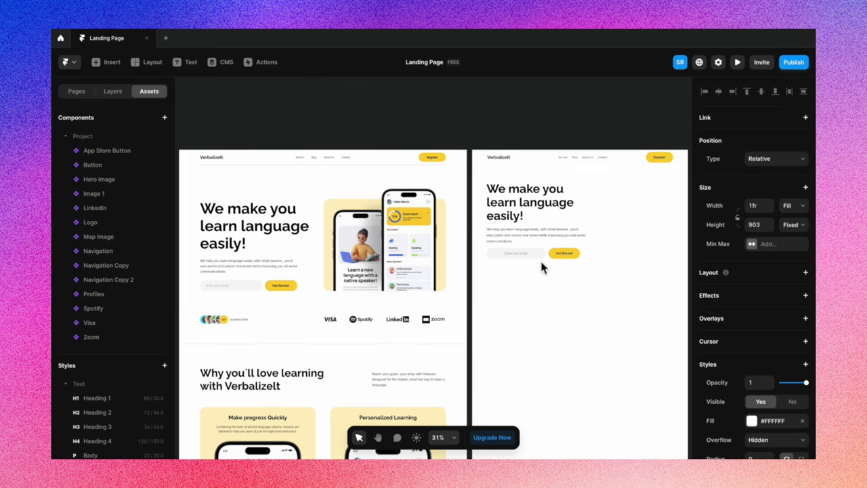
left_click(540, 258)
left_click(573, 258, "shift")
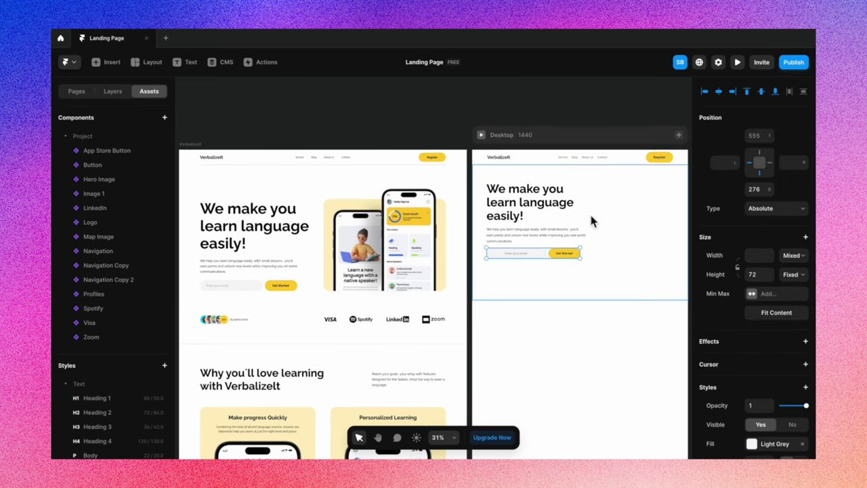
scroll(581, 254, "up", 3)
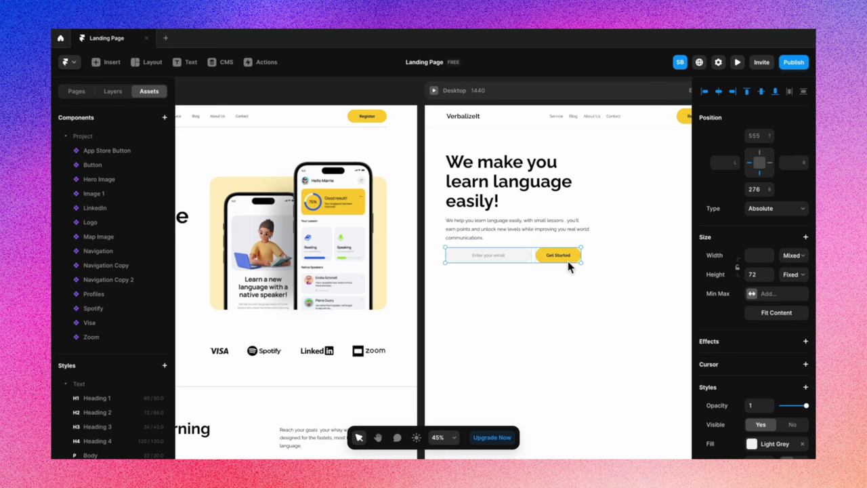
right_click(567, 261)
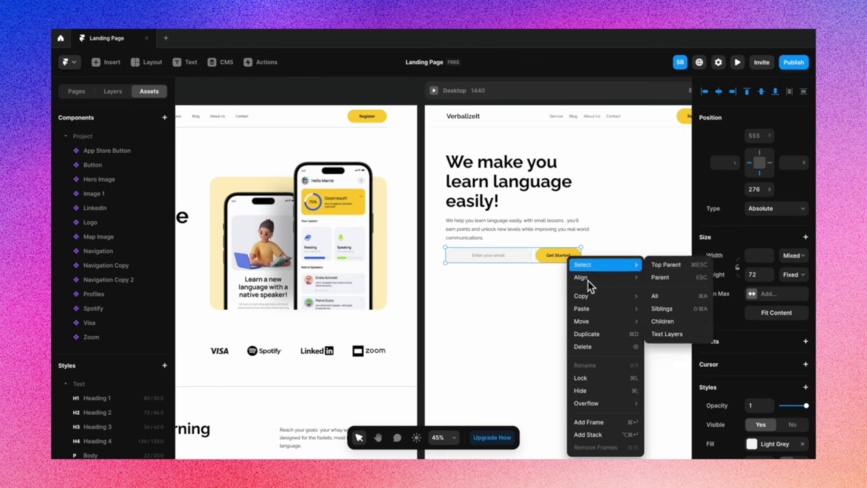
left_click(597, 434)
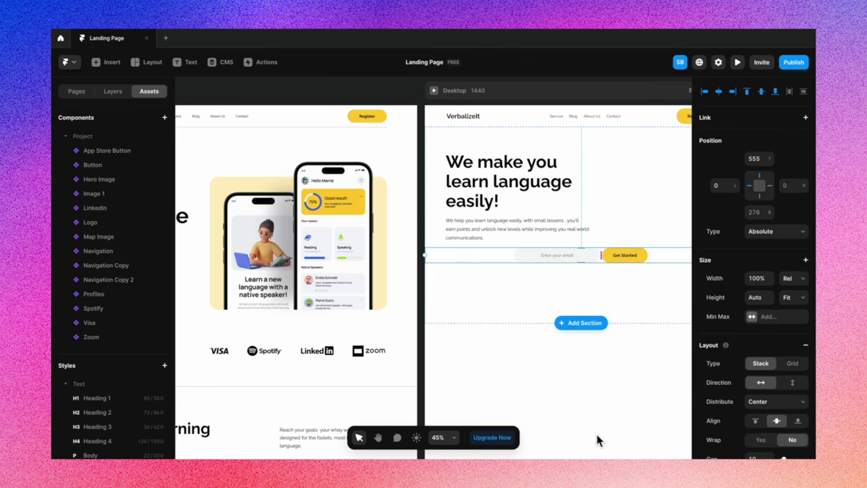
Set the new email-and-button stack's width to Fit Content and its gap to 16
scroll(575, 338, "right", 3)
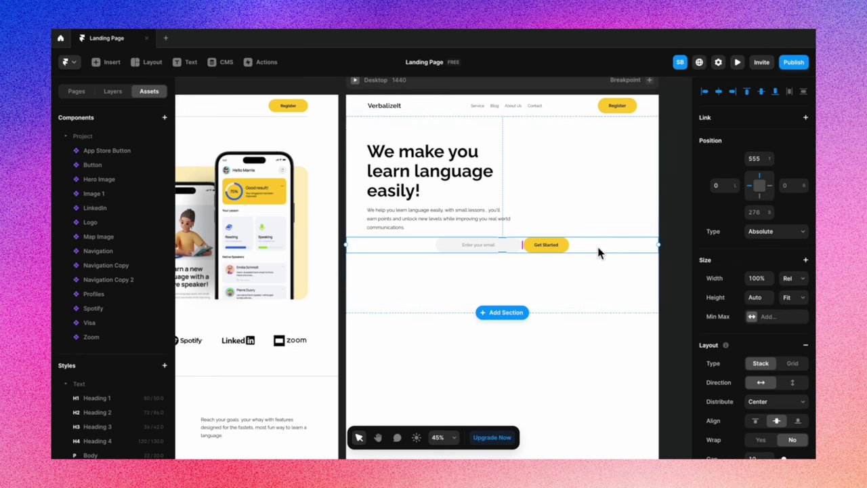
left_click(789, 277)
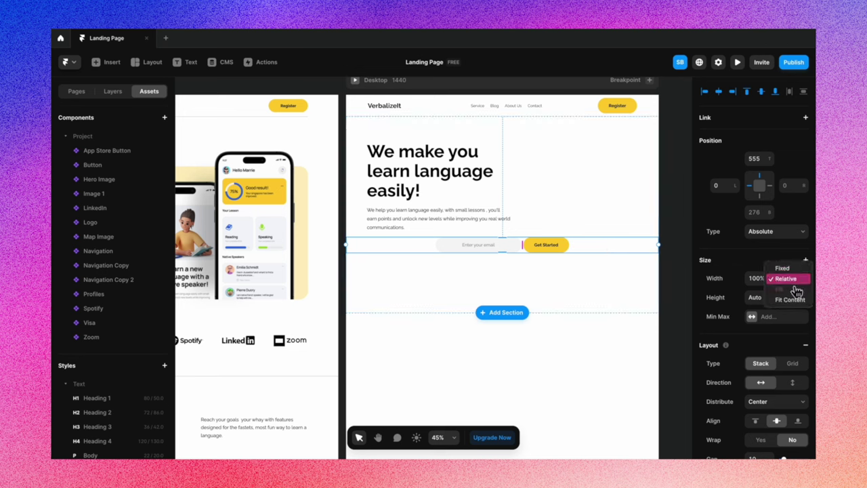
left_click(791, 300)
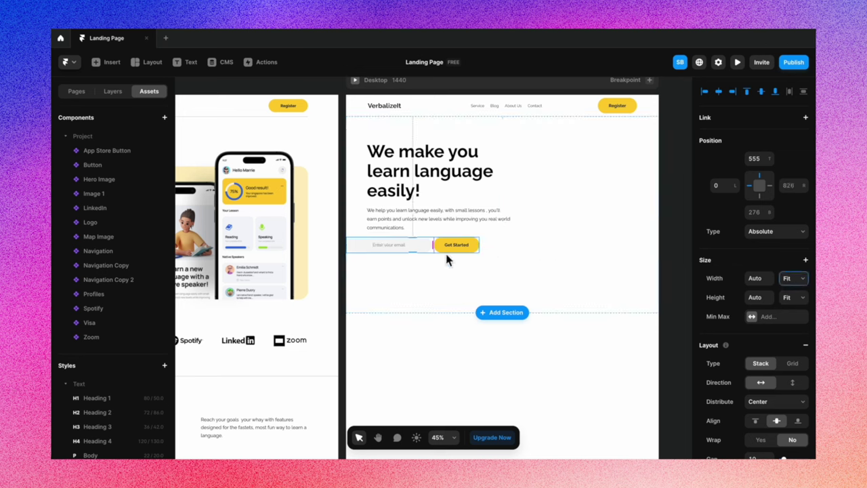
left_click_drag(436, 249, 443, 249)
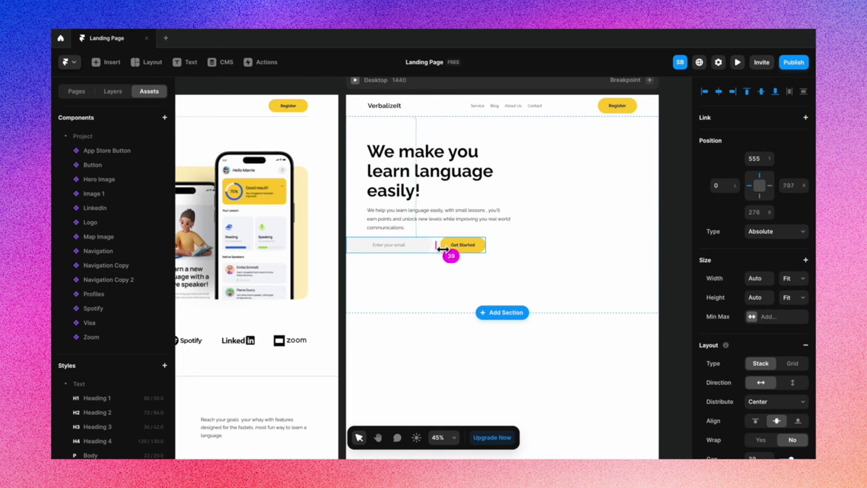
scroll(758, 352, "down", 2)
left_click(757, 381)
type("12")
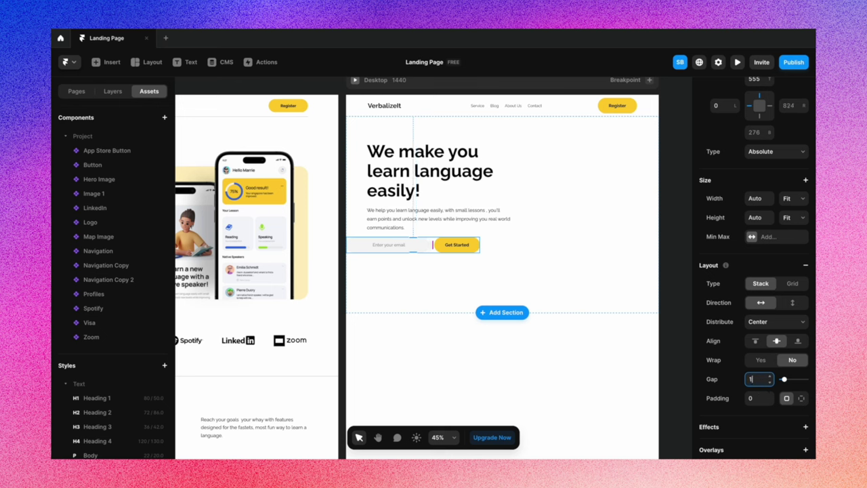
key("Return")
key("Escape")
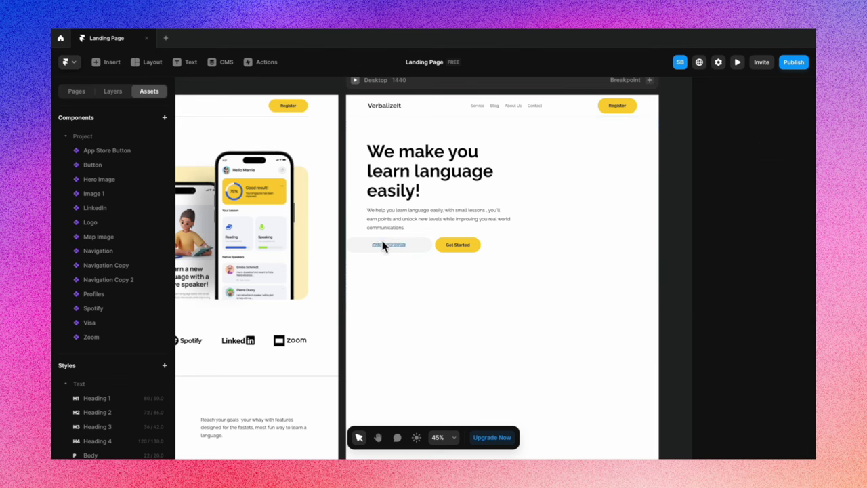
Move the outer email-and-button stack below the hero paragraph, near the paragraph's left edge, at about 86 from the left
left_click(375, 240)
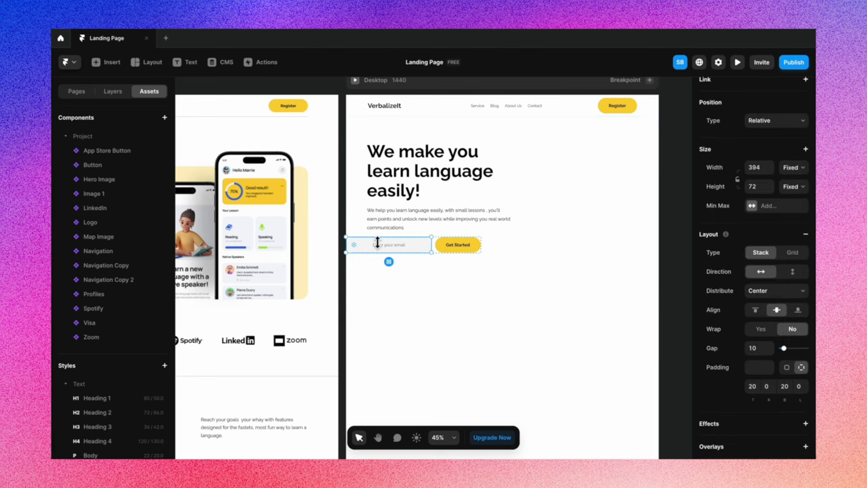
left_click(113, 91)
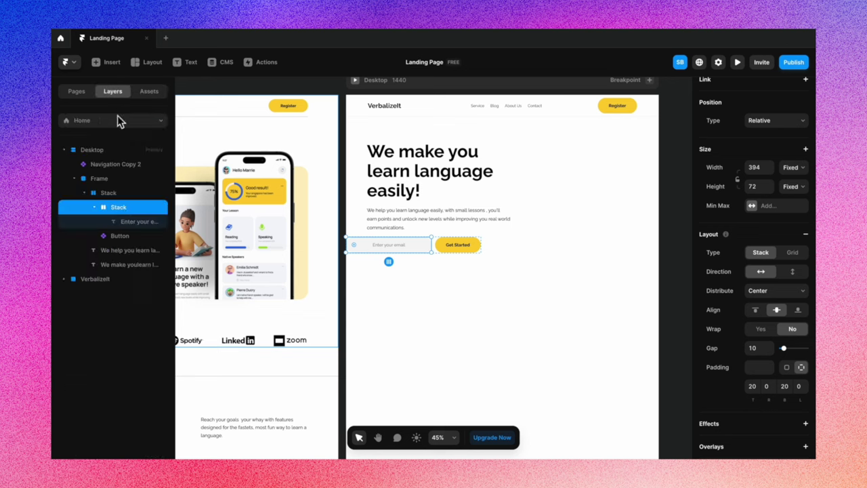
left_click(115, 193)
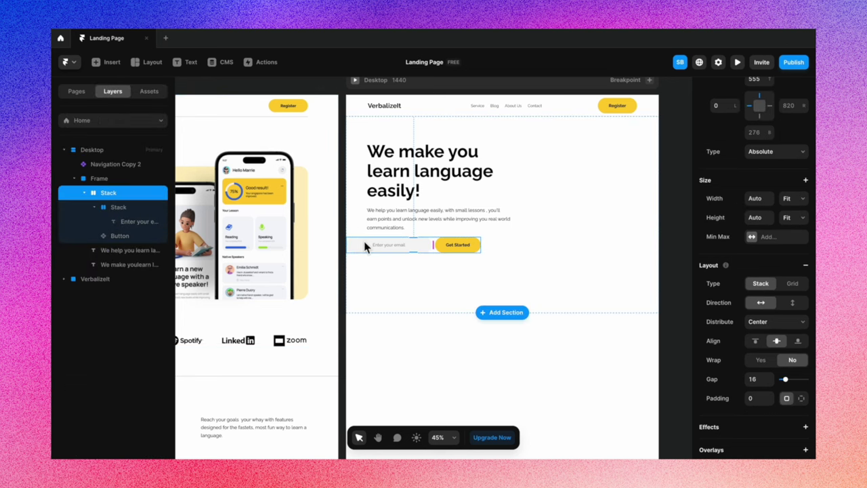
left_click_drag(364, 246, 383, 245)
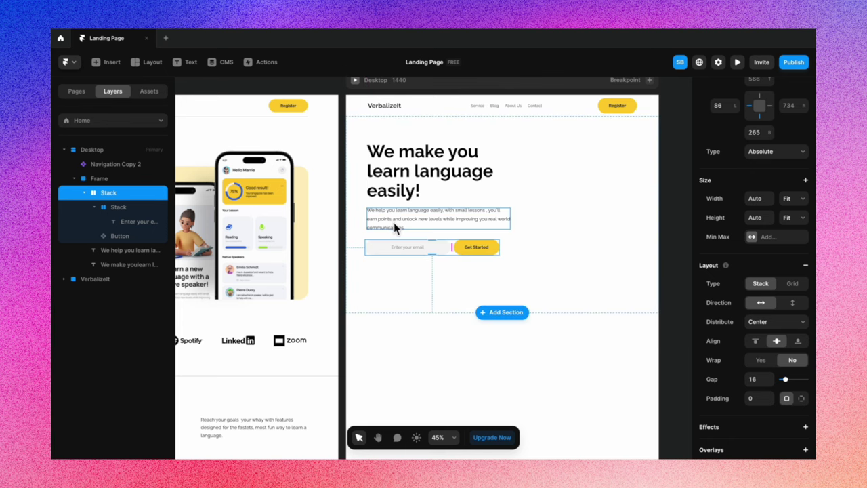
Wrap the hero heading, the paragraph and the email-and-button stack together in a new stack
scroll(394, 221, "left", 8)
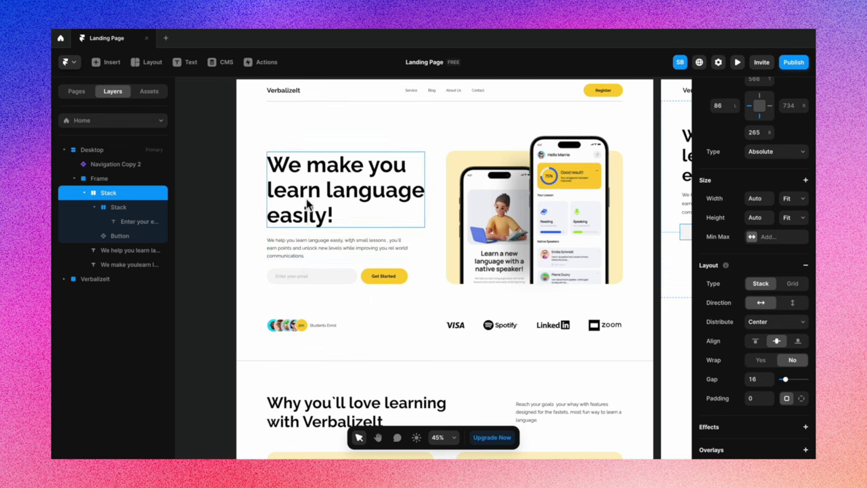
scroll(301, 286, "right", 9)
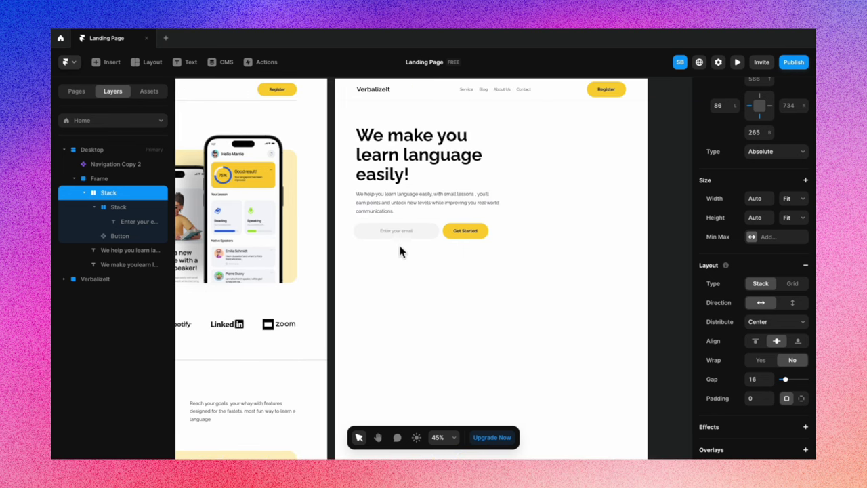
left_click(408, 229)
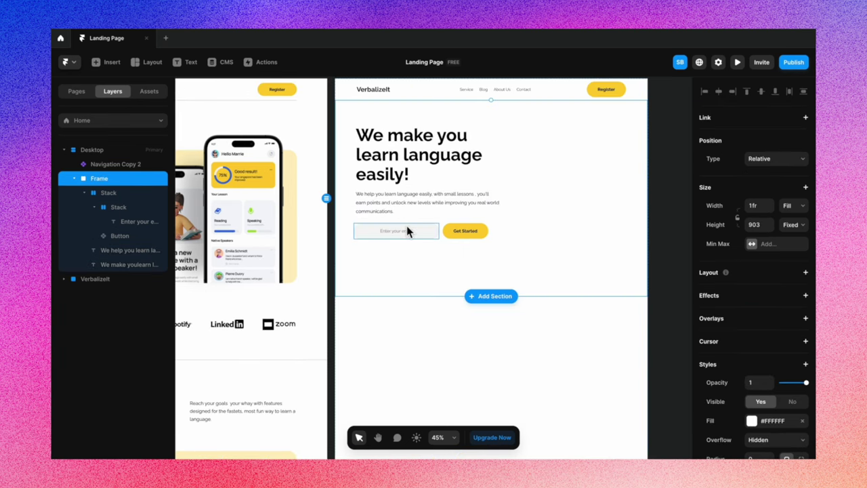
left_click(407, 227)
left_click(91, 193)
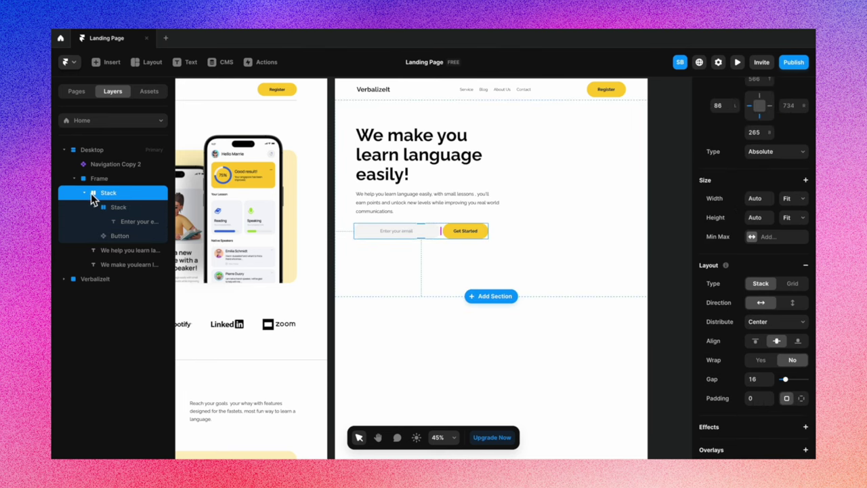
left_click(83, 193)
left_click(420, 201)
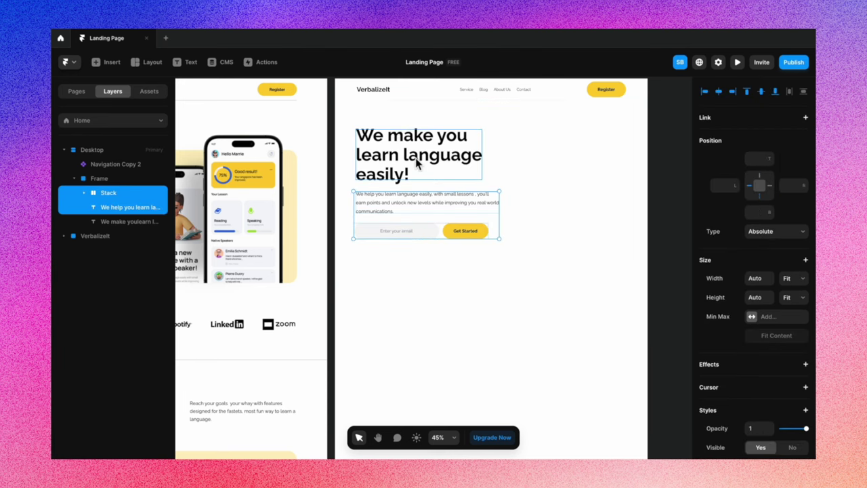
left_click(416, 162, "shift")
right_click(415, 158)
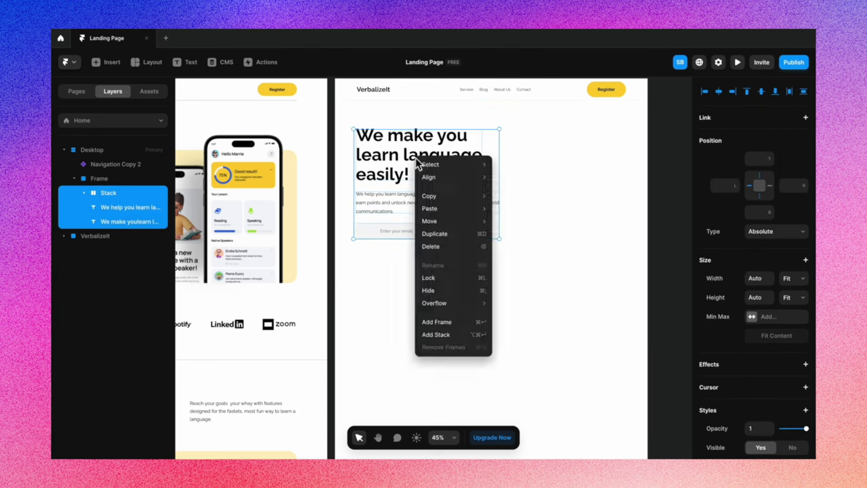
left_click(443, 332)
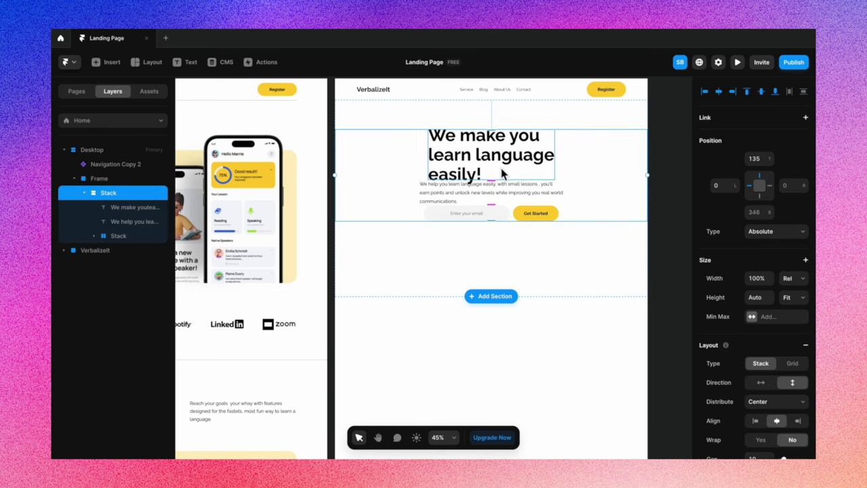
Align the hero text stack's contents to the left and set its distribution to Start
scroll(743, 360, "down", 3)
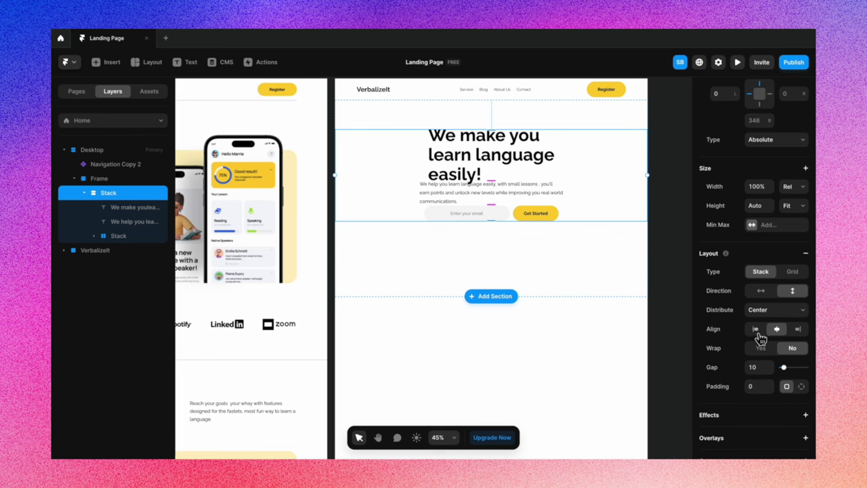
left_click(755, 329)
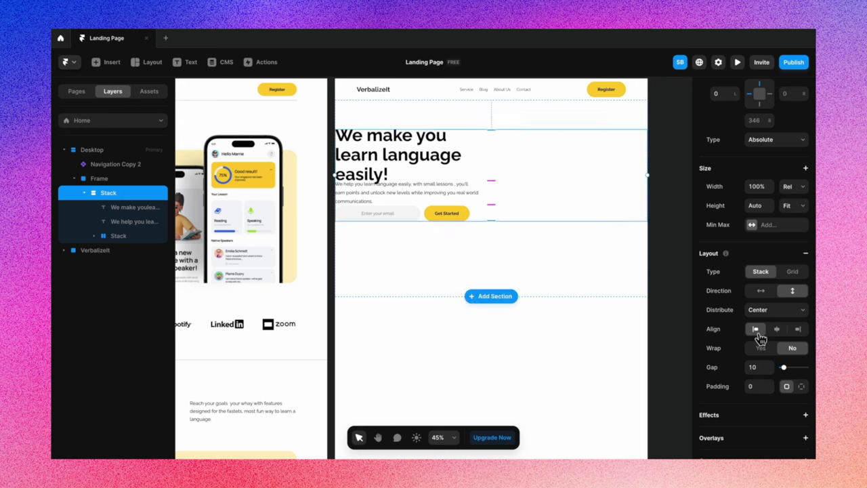
left_click(768, 315)
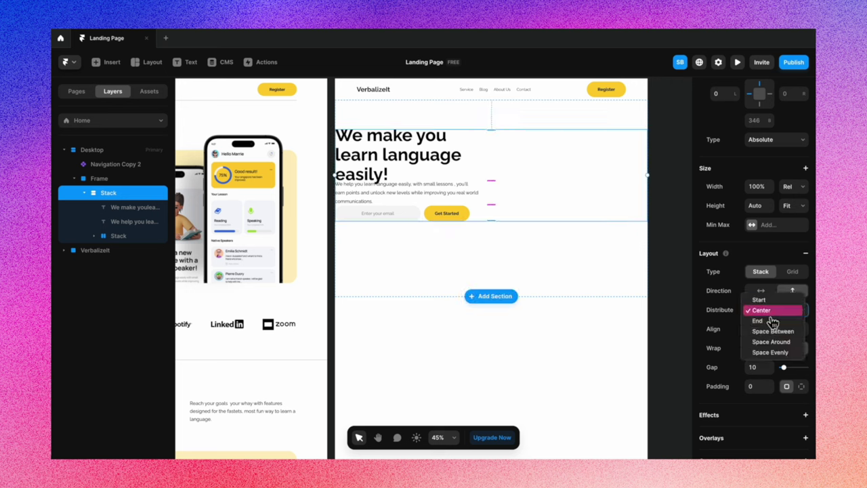
left_click(767, 300)
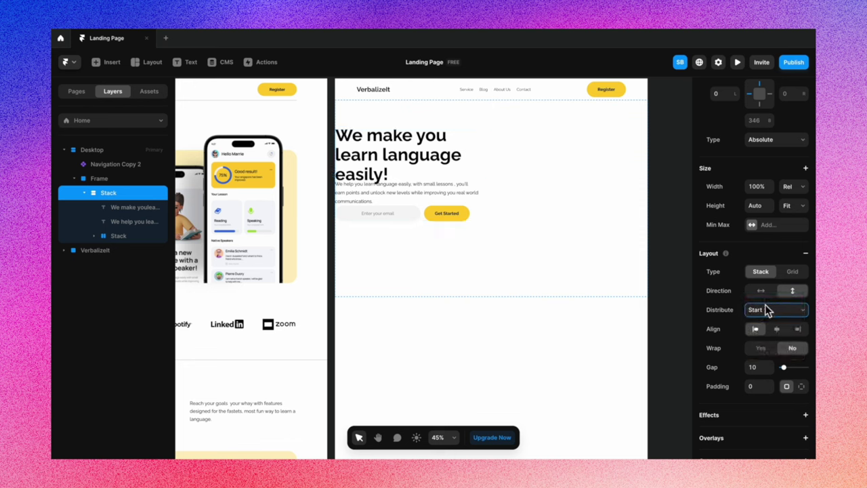
Set the hero text stack's gap to 50 and its width to Fit Content
left_click(762, 373)
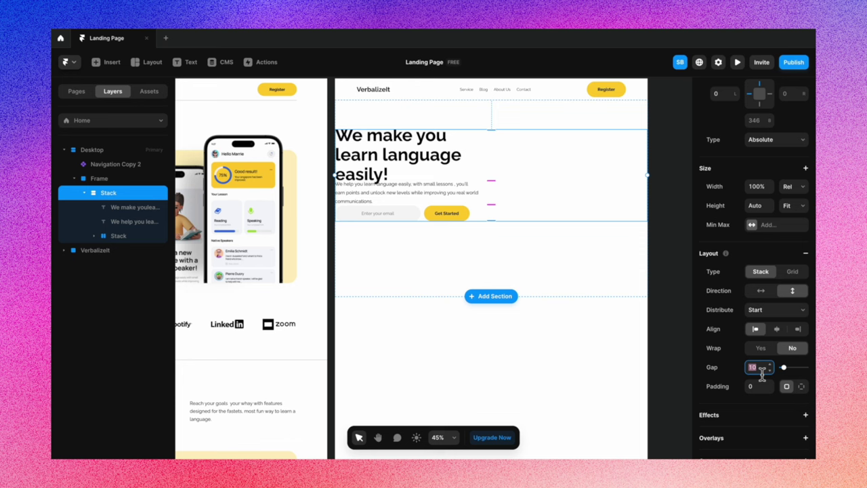
type("50")
key("Return")
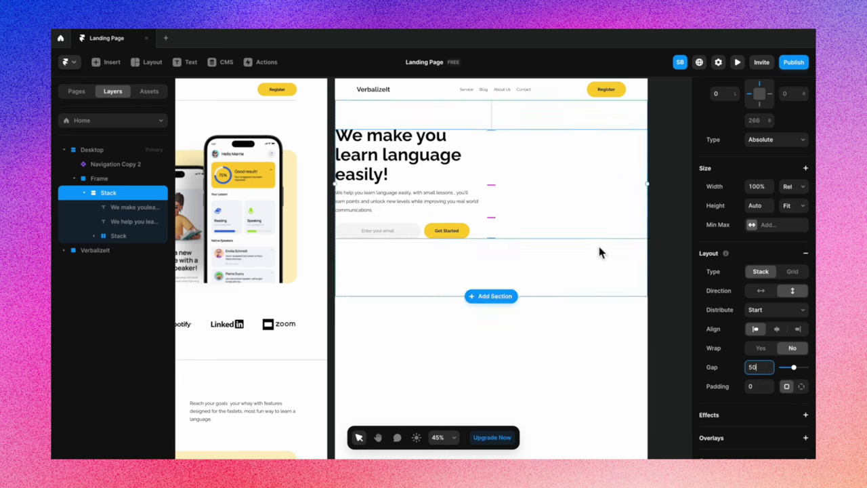
scroll(781, 230, "up", 1)
scroll(781, 230, "up", 3)
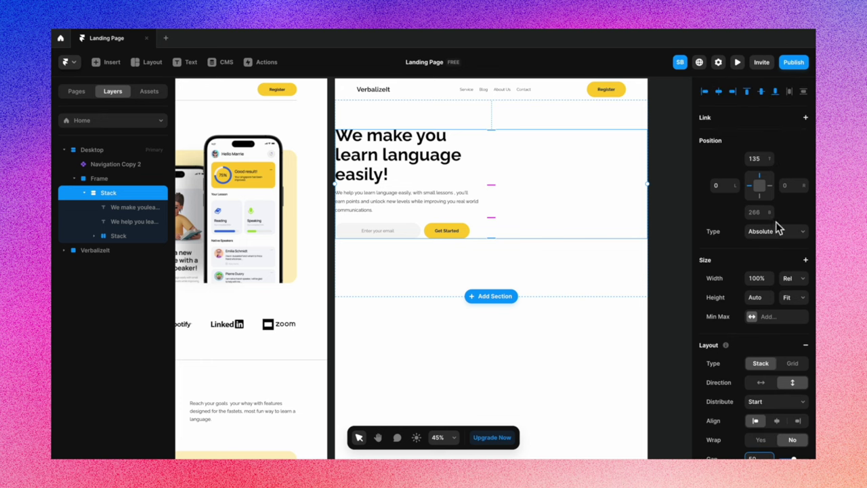
left_click(796, 285)
left_click(797, 302)
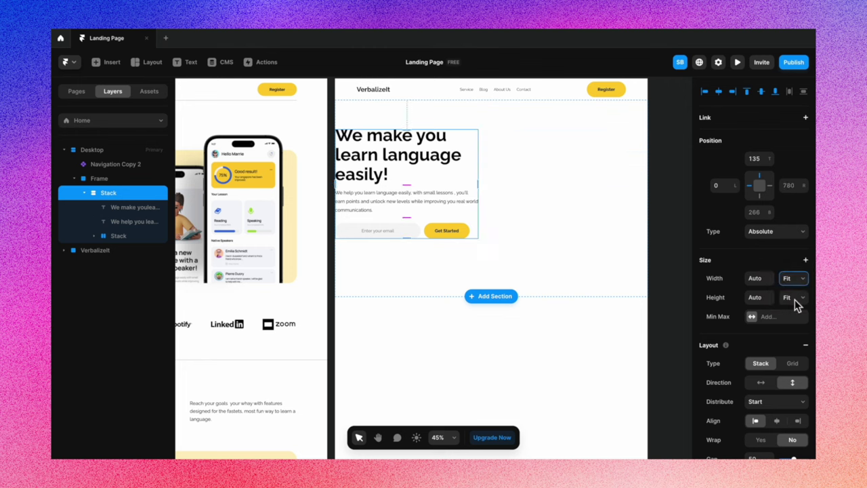
Move the hero text stack inside its frame to about 70 from the left and 155 from the top
mouse_move(479, 188)
left_mouse_down()
mouse_move(498, 190)
mouse_move(494, 183)
mouse_move(492, 191)
left_mouse_up()
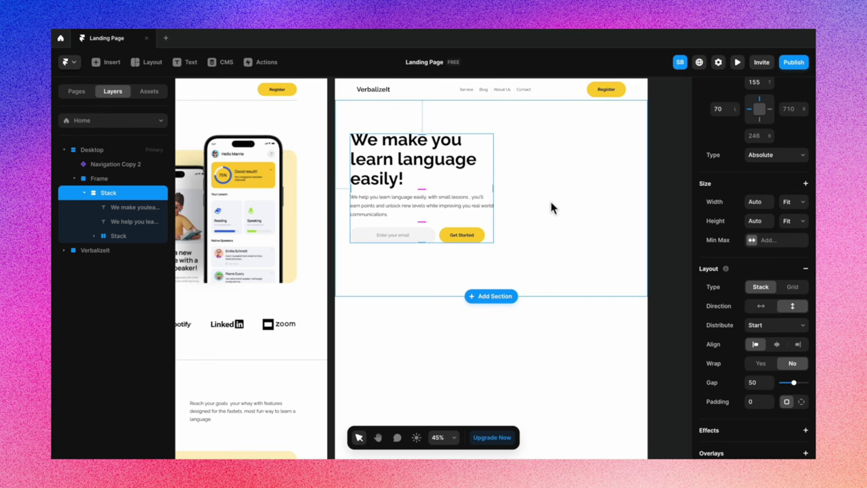
left_click(672, 226)
scroll(672, 224, "down", 3)
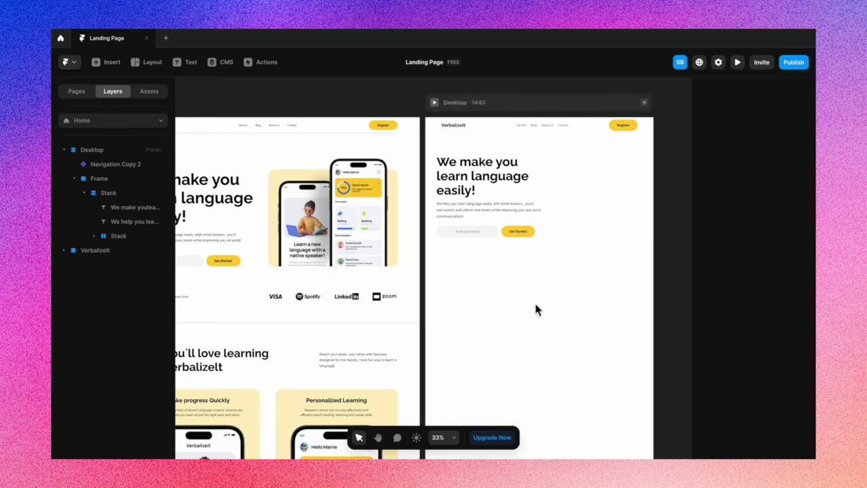
Set the distribution of the email field's stack to Start
left_click(569, 218)
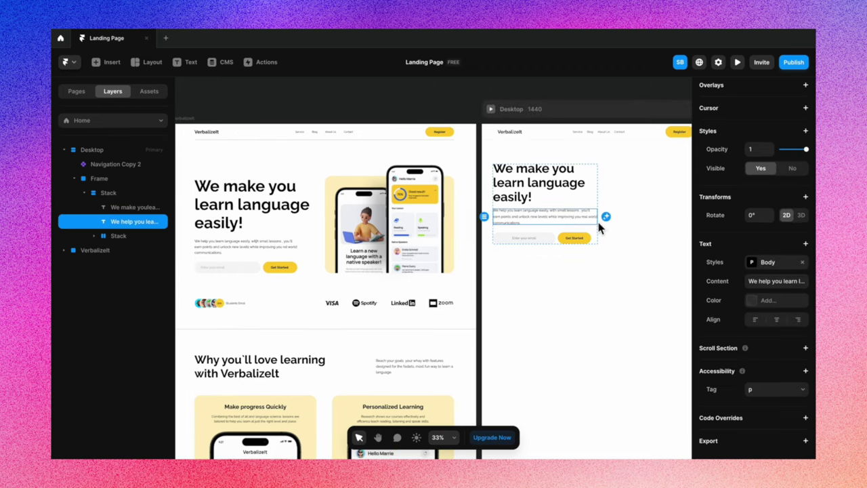
scroll(535, 284, "up", 2)
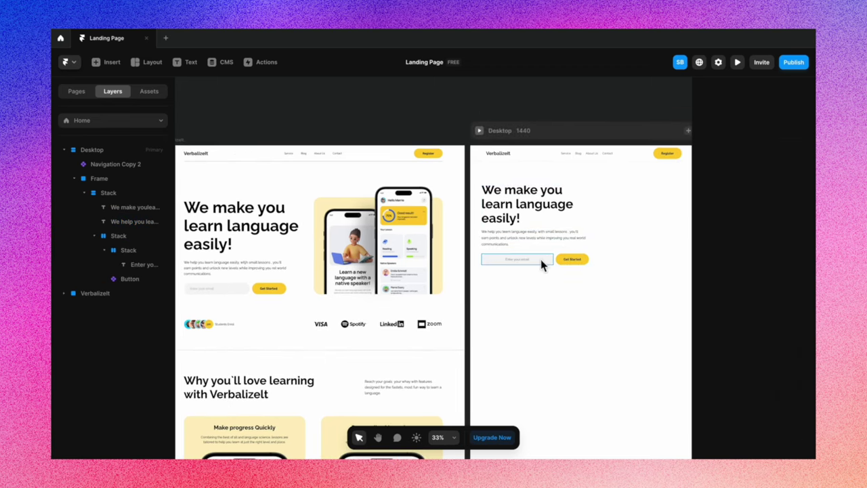
left_click(546, 263)
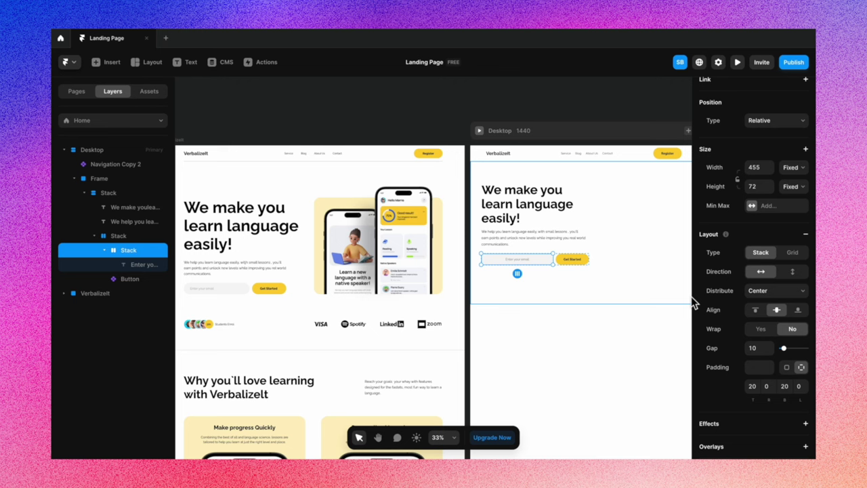
left_click(777, 293)
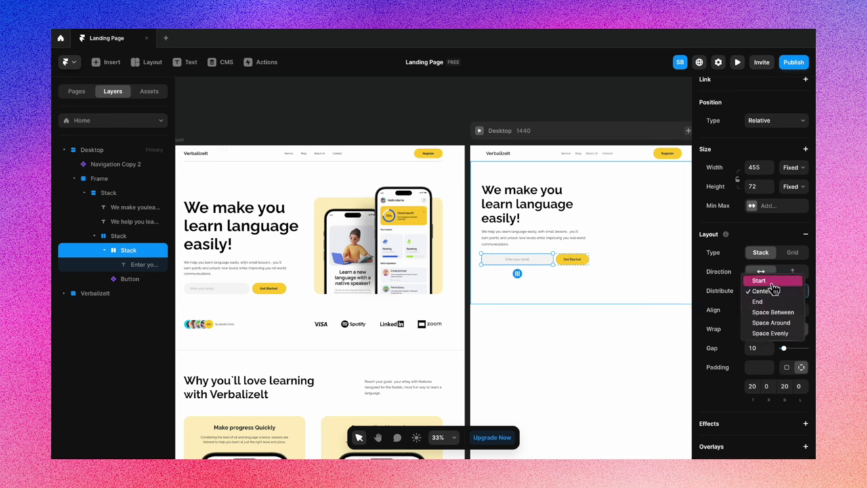
left_click(774, 290)
left_click(759, 289)
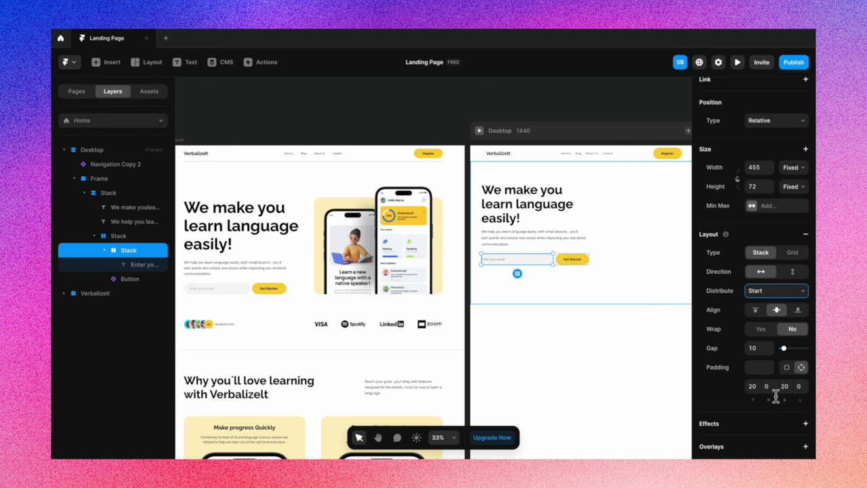
Give the email field's stack a left padding of 40
left_click(799, 386)
type("20")
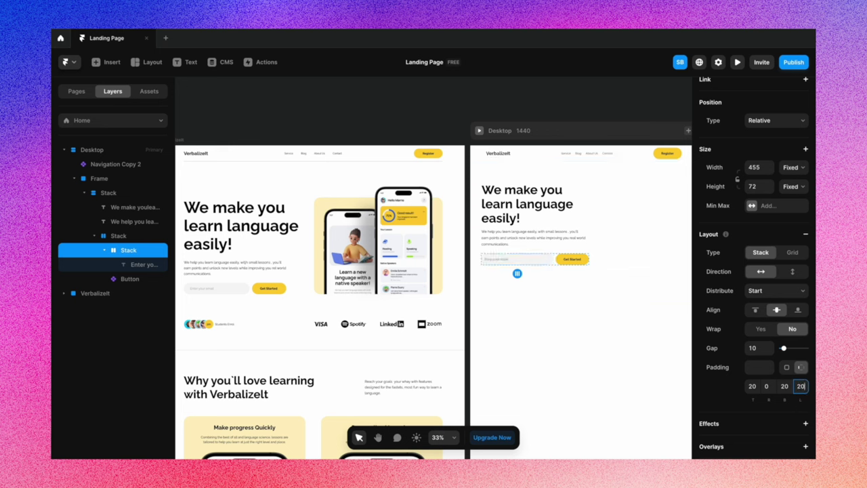
left_click_drag(807, 391, 794, 394)
type("60")
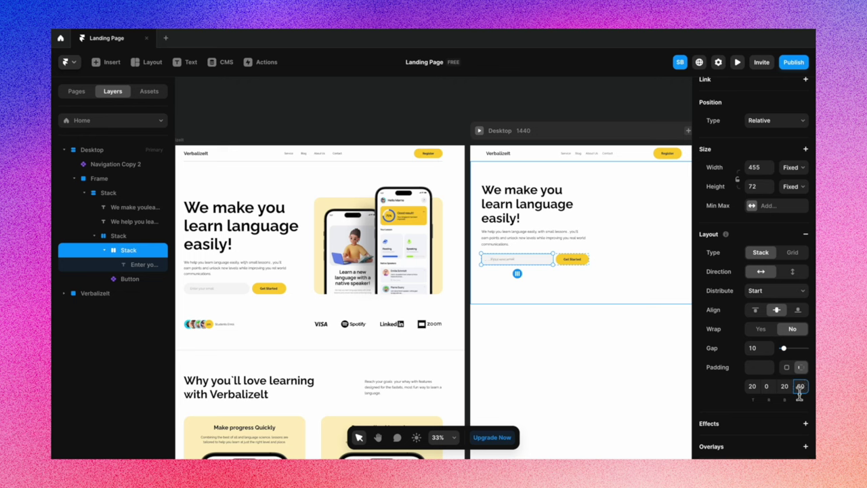
type("40")
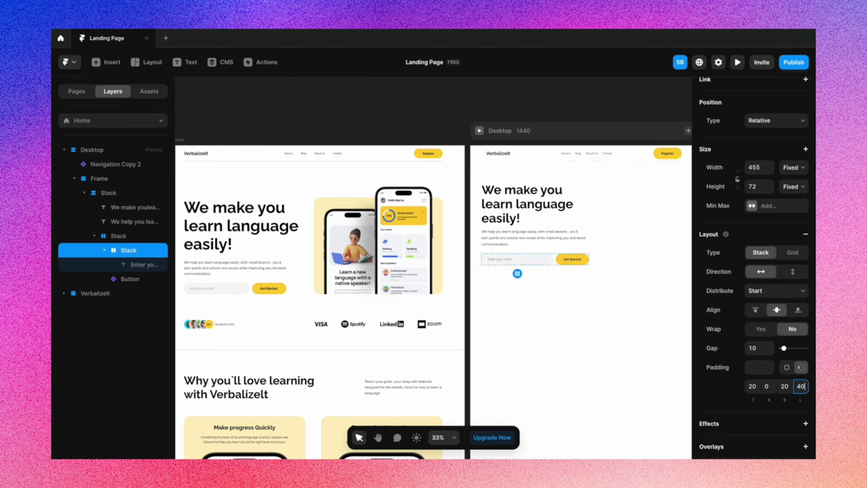
key("Escape")
scroll(576, 376, "right", 3)
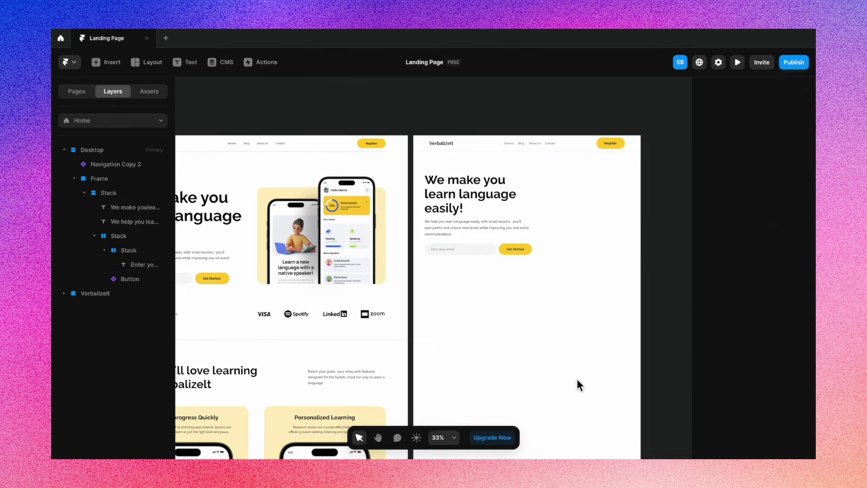
Rename the stack holding the hero heading, paragraph and email row as Hero Text
scroll(576, 376, "up", 3)
scroll(565, 248, "down", 2)
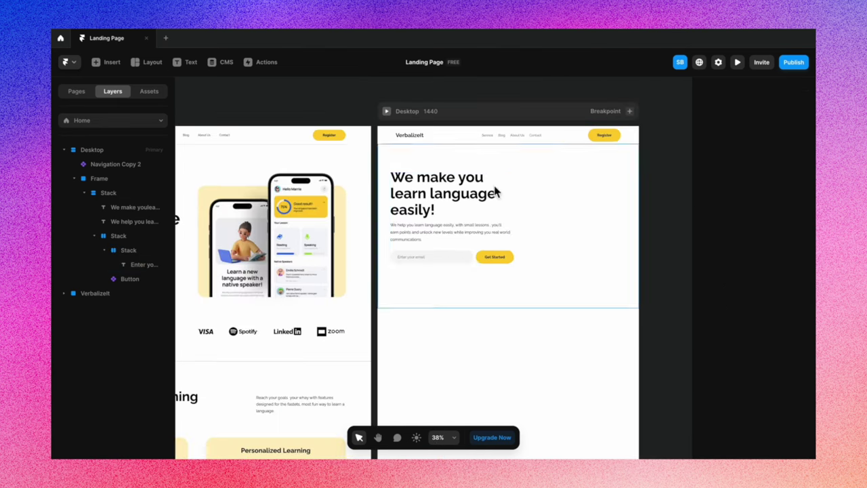
left_click(513, 210)
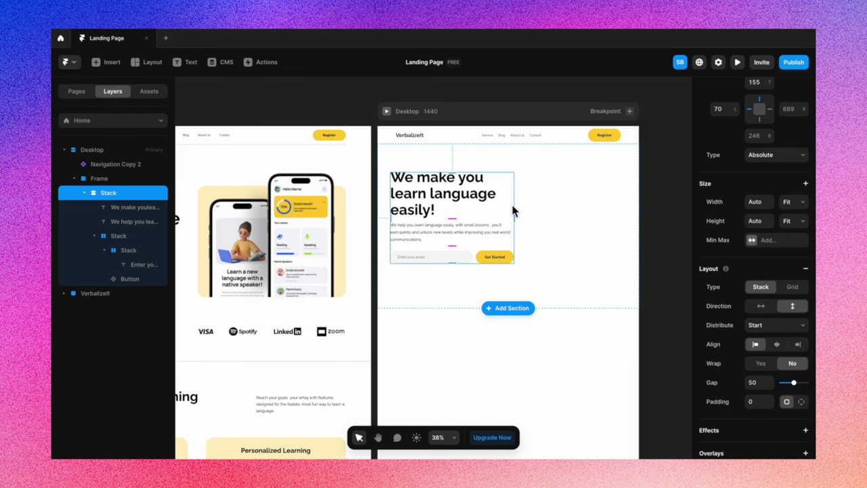
double_click(105, 193)
type("Hero Text")
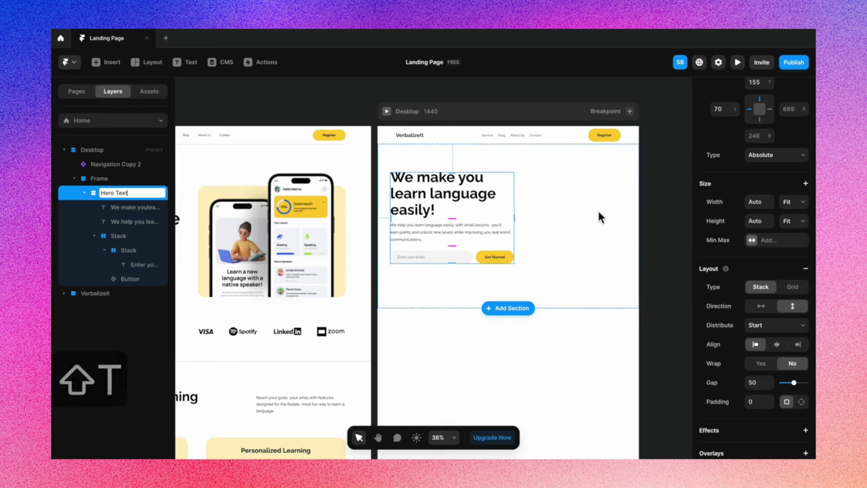
left_click(685, 224)
scroll(553, 201, "down", 3)
Add the Hero Image component beside the hero text and scale it to about 621 by 540
left_click(154, 95)
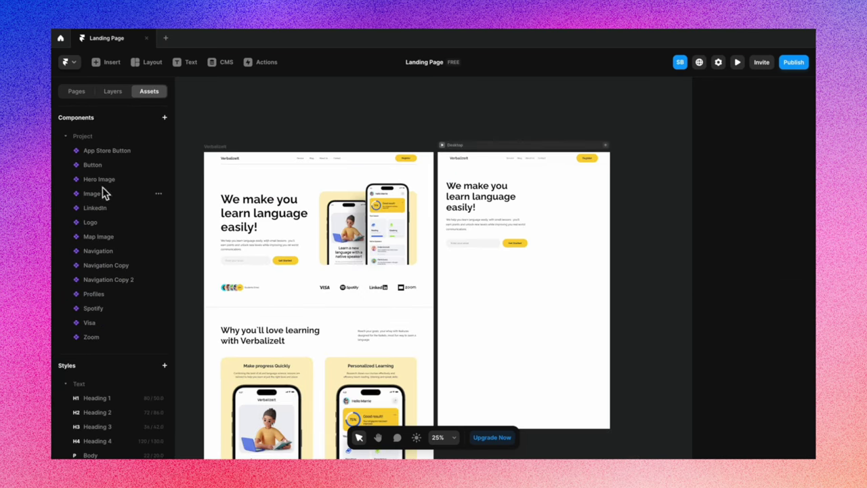
left_click_drag(103, 180, 550, 229)
left_click_drag(501, 264, 529, 251)
left_click(640, 245)
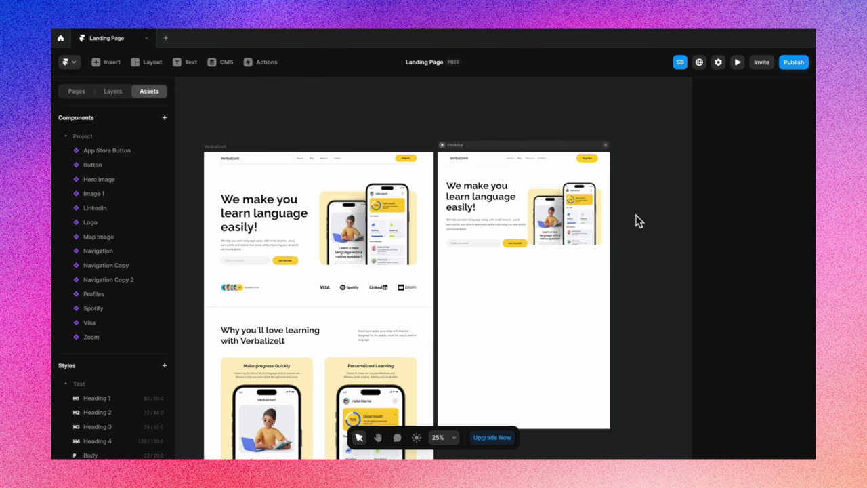
Shift the hero image toward the text and enlarge it to about 646 by 562, starting about 694 from the left
scroll(636, 220, "up", 3)
left_click(584, 247)
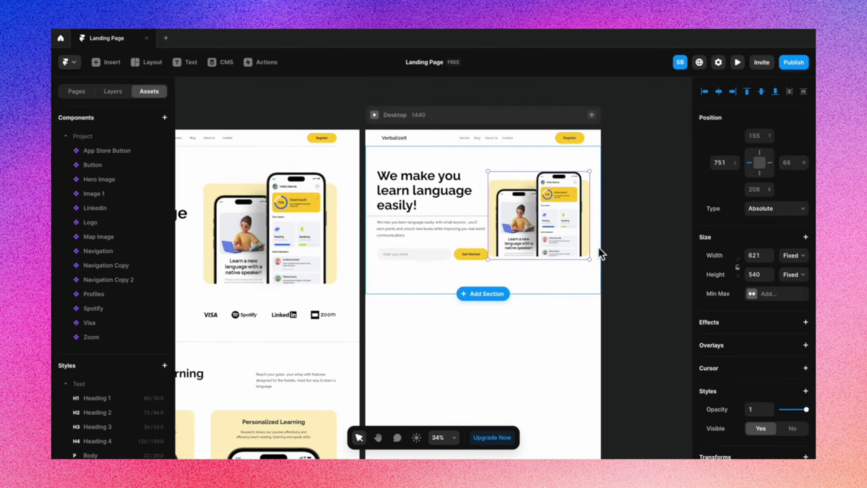
left_click_drag(563, 245, 559, 245)
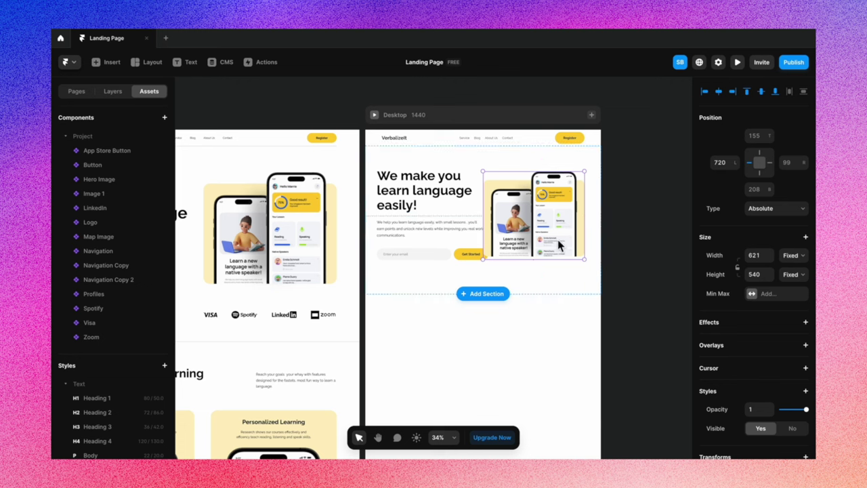
left_click_drag(483, 258, 483, 266)
scroll(485, 280, "up", 5)
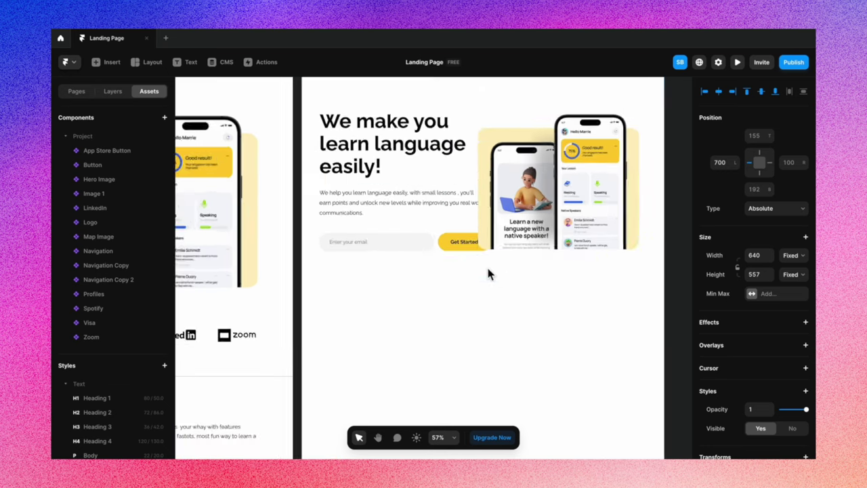
left_click_drag(479, 258, 479, 259)
scroll(480, 259, "up", 2)
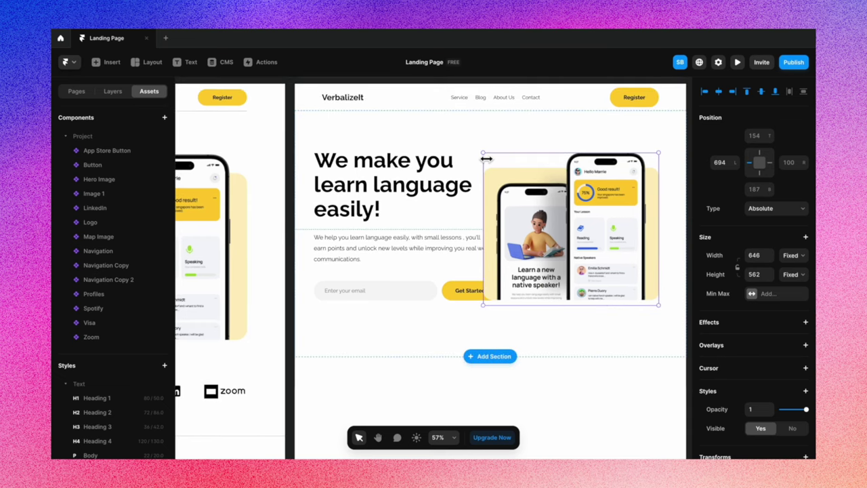
scroll(535, 169, "down", 5)
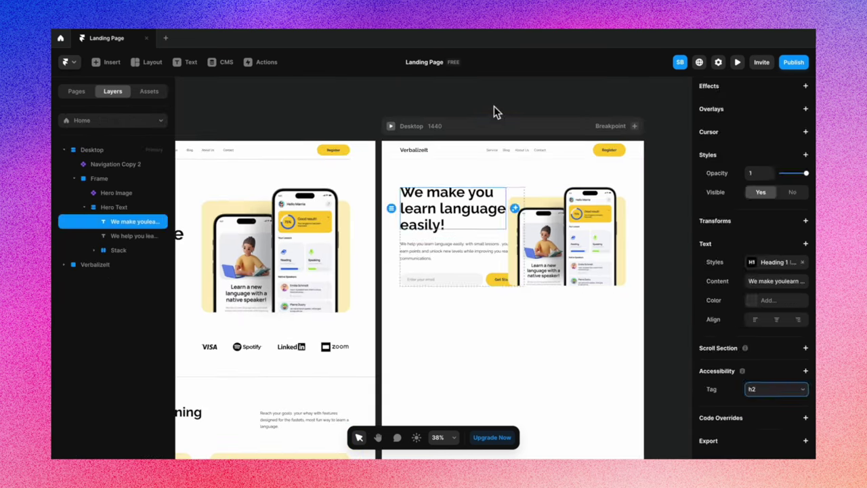
Apply the Heading 2 text style to the hero heading and set that style's line height to 50 pixels
left_click(494, 109)
left_click(487, 219)
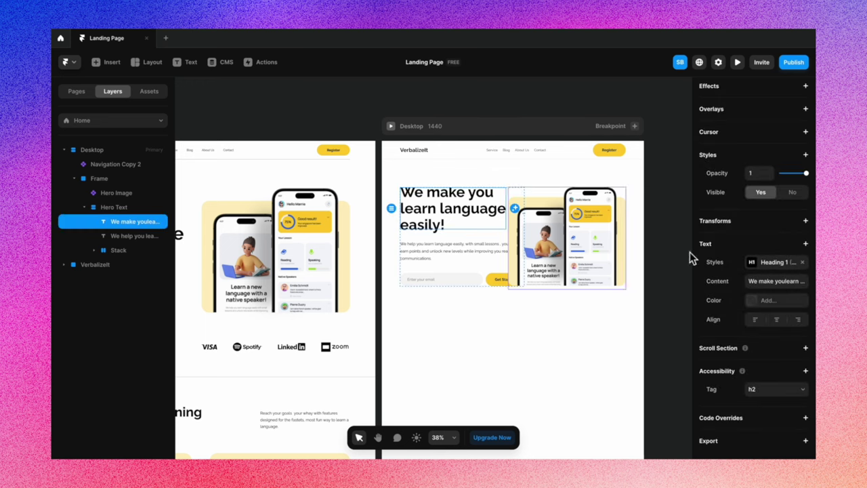
left_click(778, 264)
left_click(620, 348)
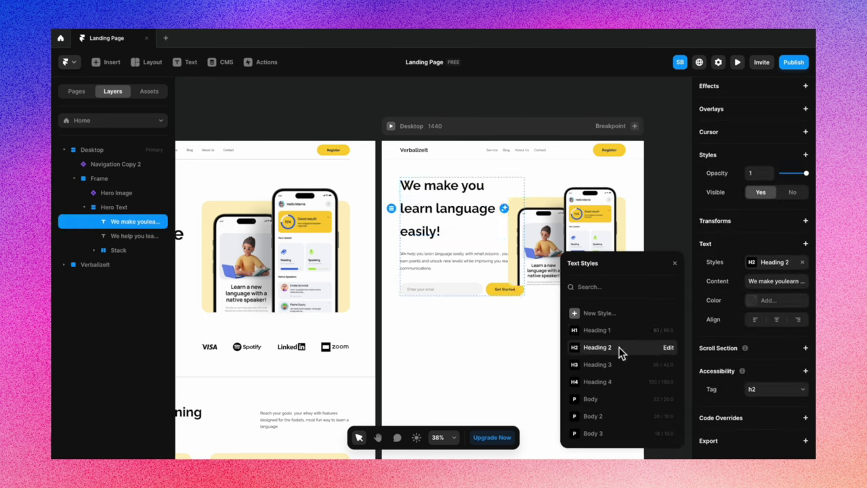
left_click(668, 347)
left_click(632, 423)
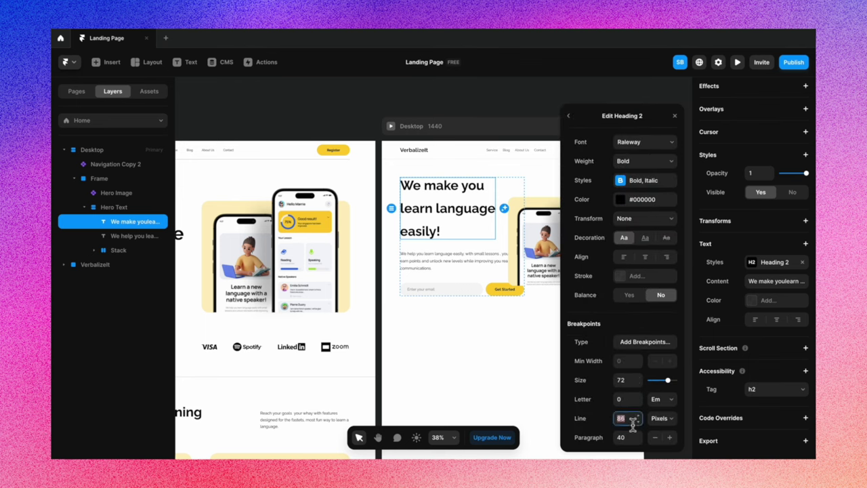
type("50")
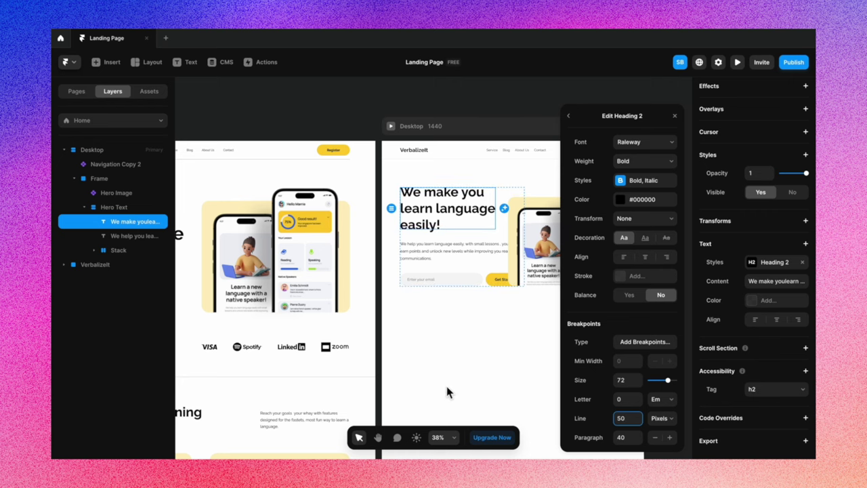
scroll(443, 322, "right", 2)
Narrow the email field's stack to about 330 wide
left_click(436, 249)
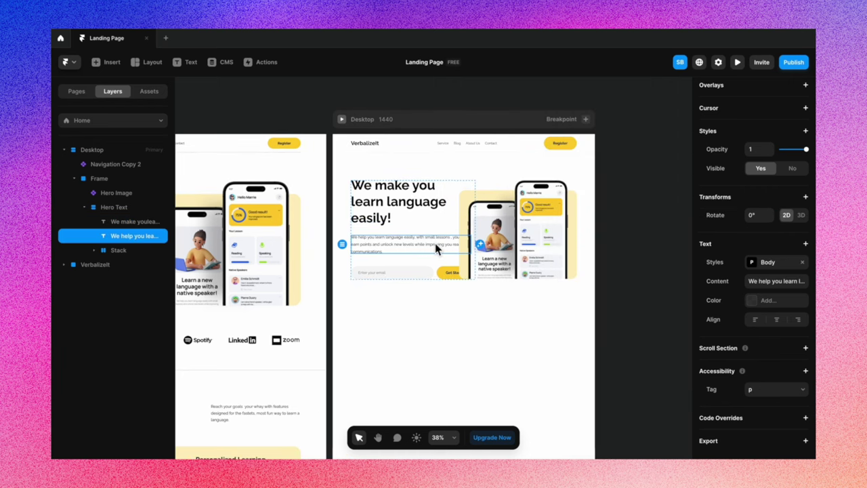
left_click(417, 276)
left_click_drag(438, 276, 414, 276)
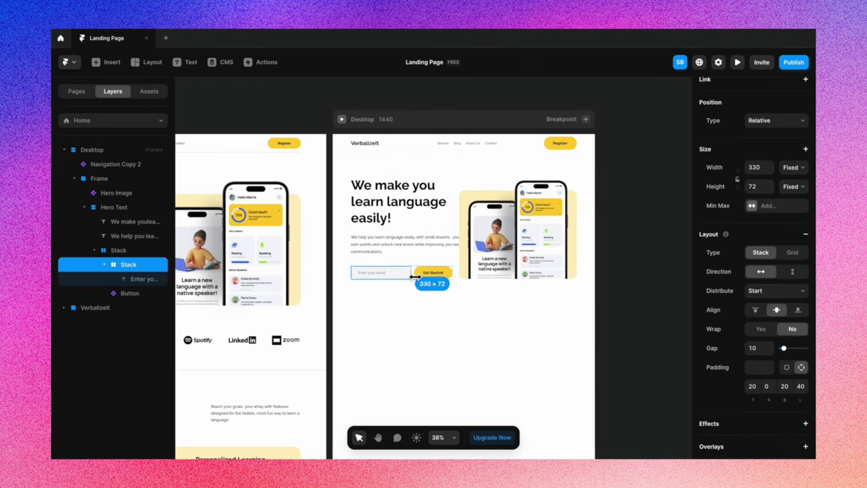
Set the hero paragraph's width to Fixed and narrow it so it ends before the hero image
left_click(428, 247)
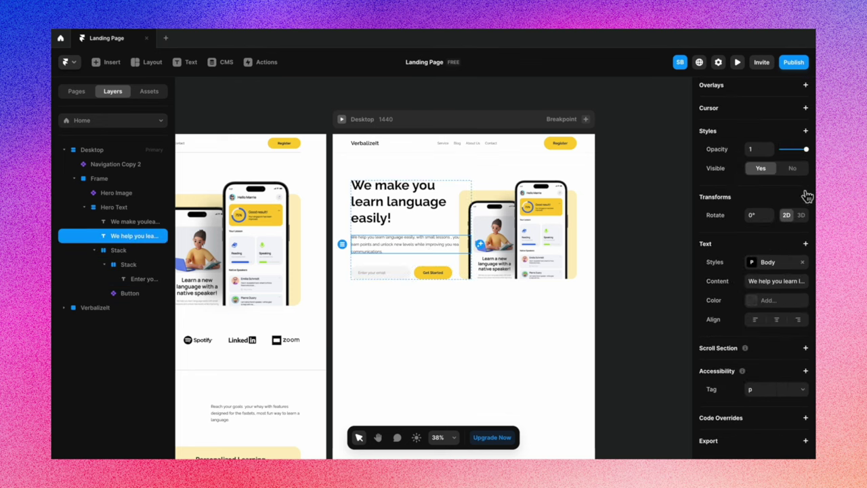
scroll(806, 195, "up", 5)
left_click(799, 161)
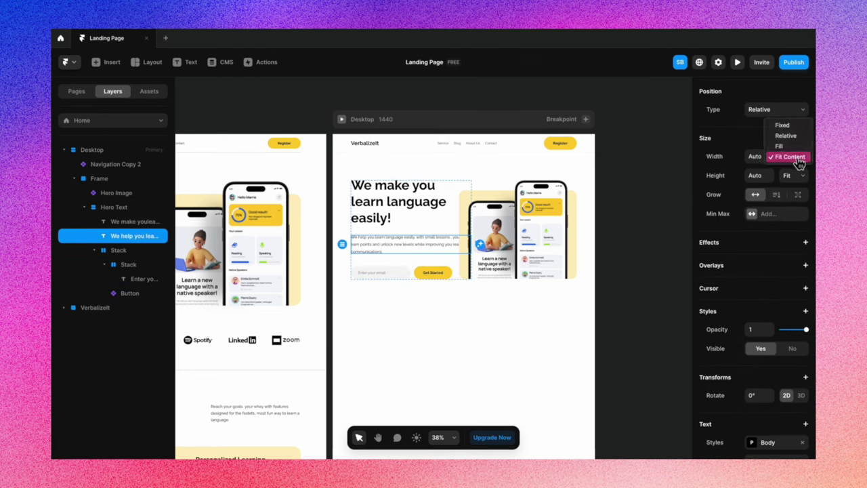
left_click(785, 125)
left_click_drag(471, 248, 459, 251)
Wrap the Hero Text stack and the hero image in a new stack and set its width to Fit Content
scroll(459, 251, "down", 2)
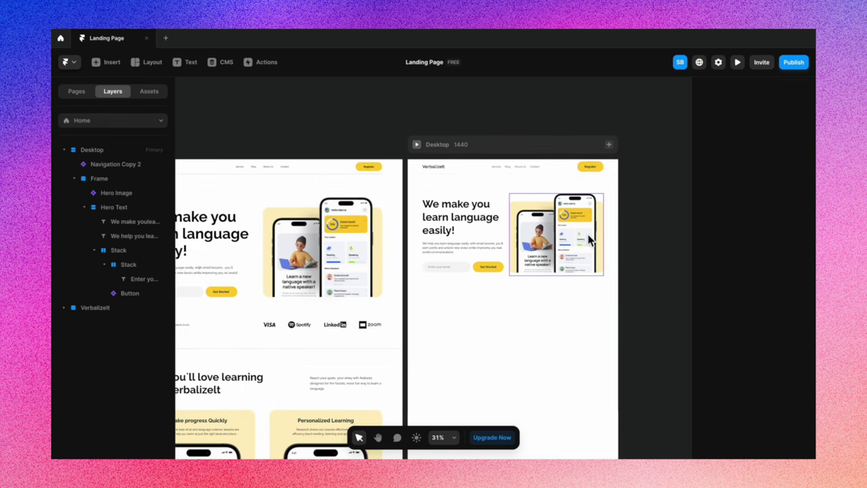
left_click(555, 234)
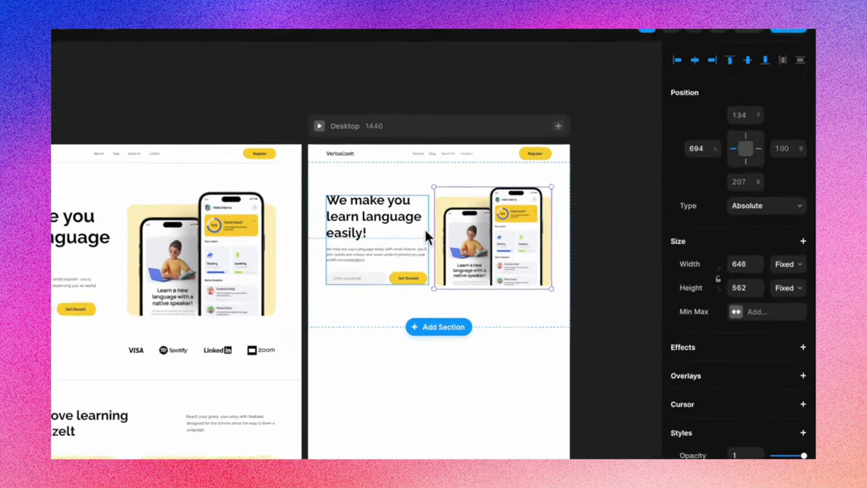
left_click(499, 227)
left_click(536, 234, "shift")
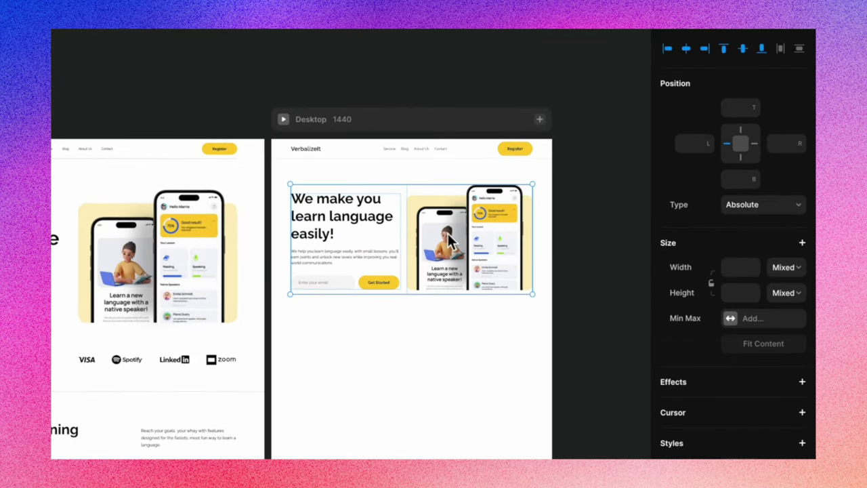
right_click(447, 233)
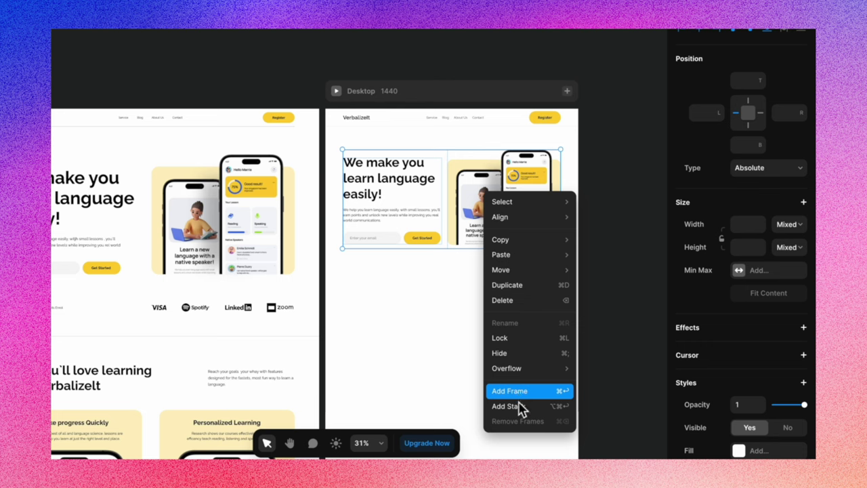
left_click(520, 406)
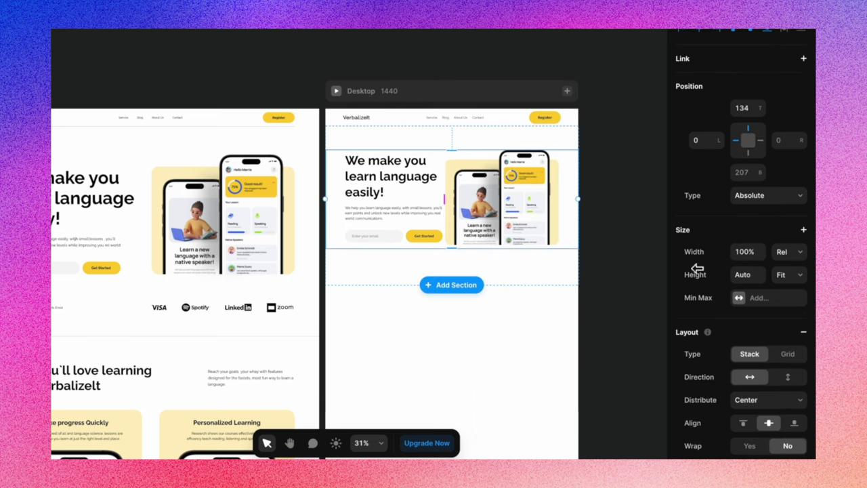
left_click(793, 256)
left_click(797, 279)
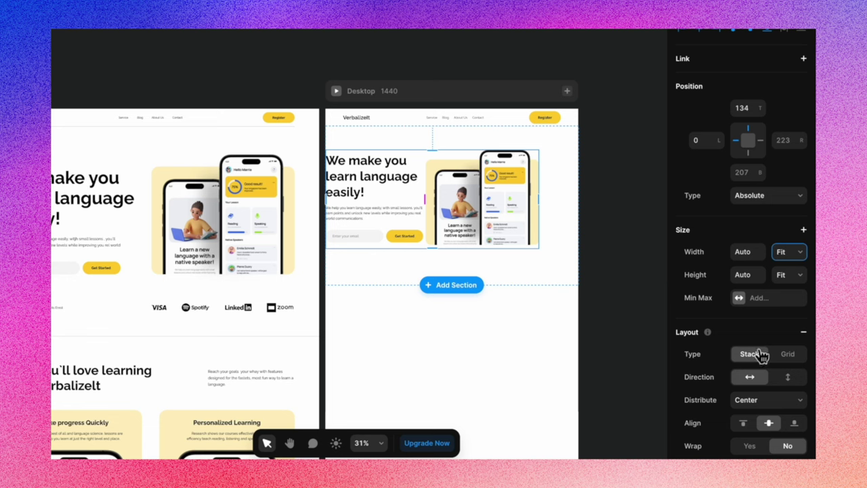
Set the new hero stack's distribution to Start, keep its items centre-aligned, and set its gap to 90
scroll(761, 353, "down", 1)
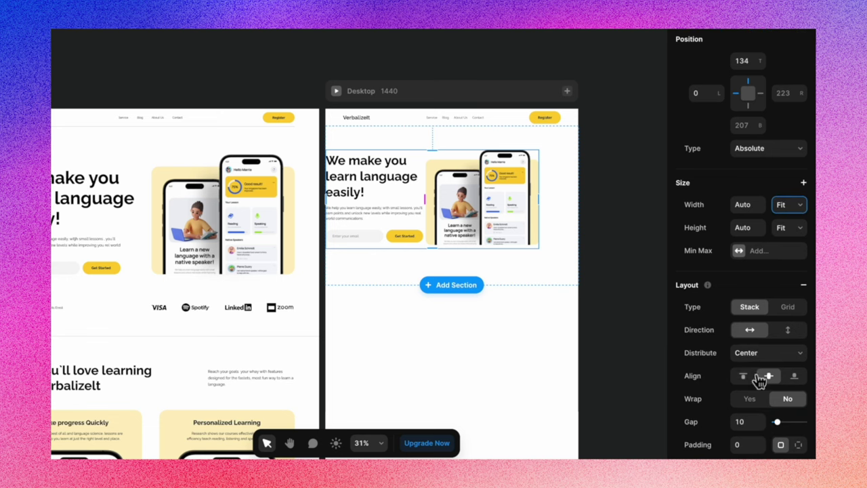
scroll(762, 401, "down", 2)
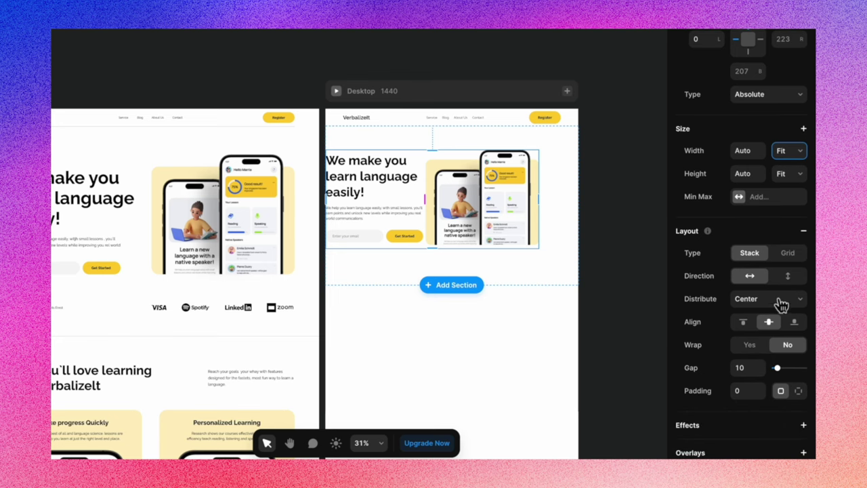
left_click(777, 304)
left_click(767, 287)
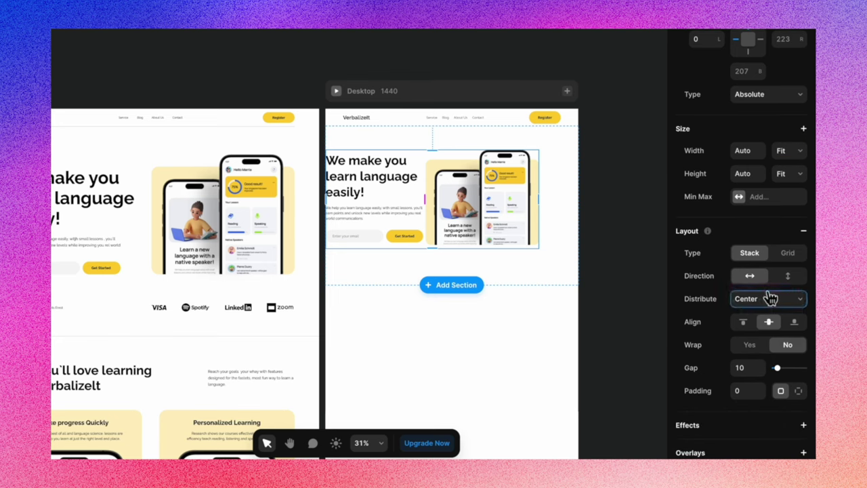
scroll(750, 356, "down", 2)
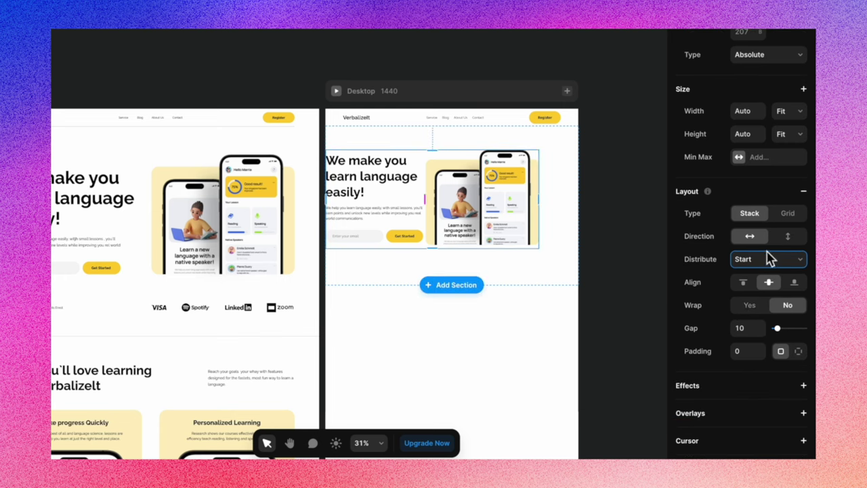
left_click(767, 282)
left_click(751, 330)
type("90")
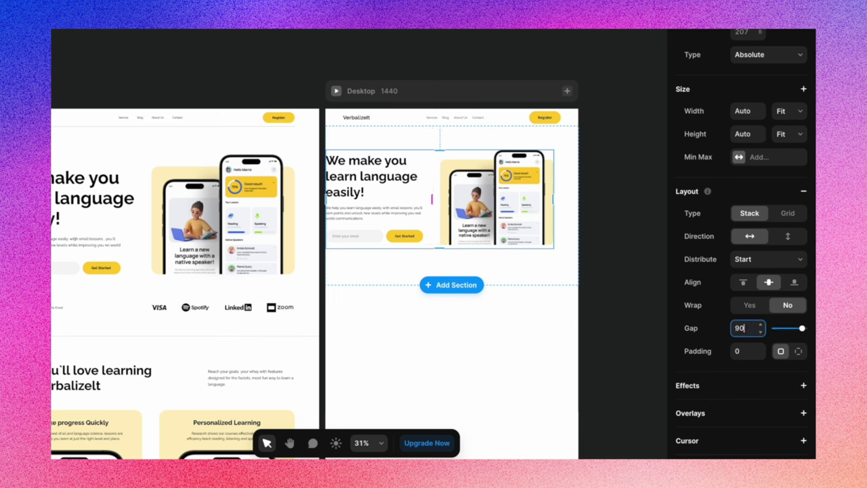
Centre the hero stack horizontally in its section and reduce the gap between text and image to 70
left_click(798, 351)
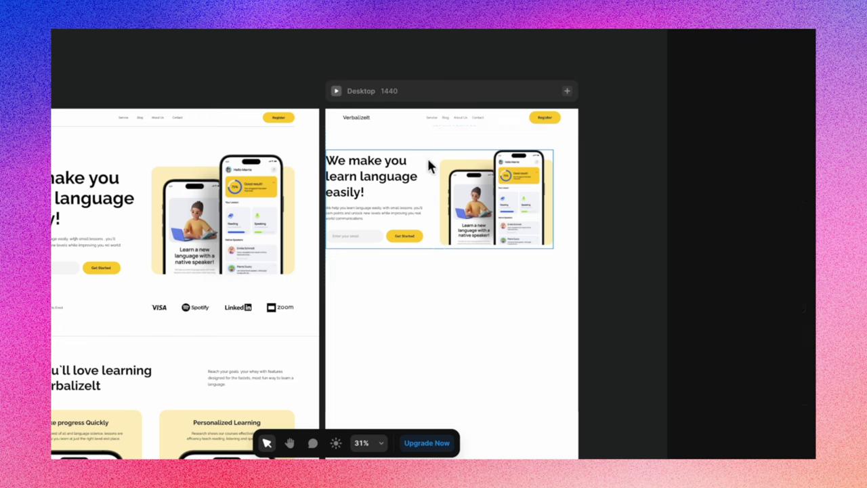
left_click_drag(427, 163, 440, 162)
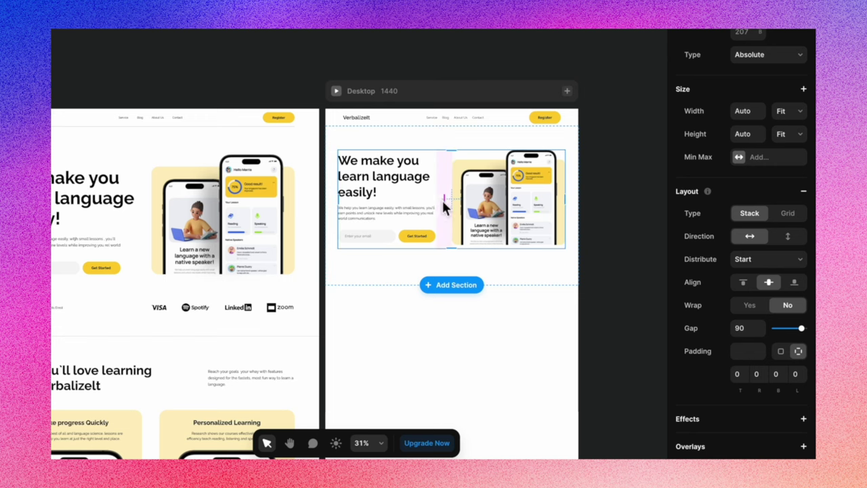
left_click_drag(443, 200, 439, 202)
left_click(594, 266)
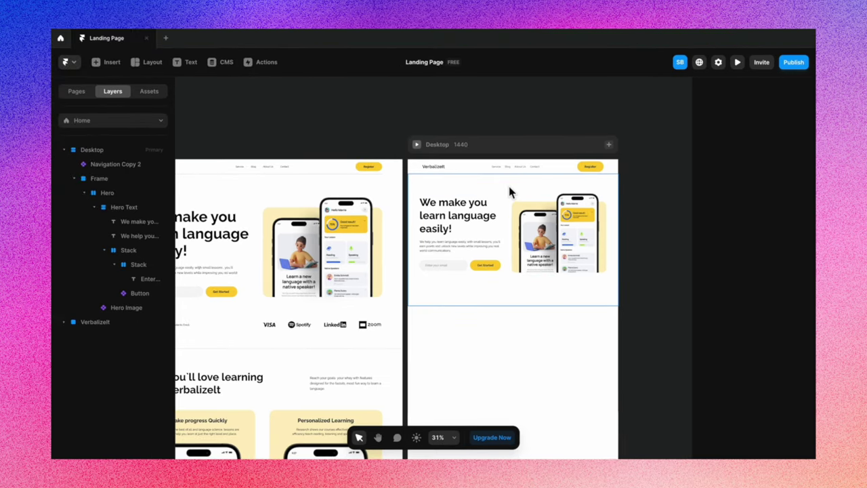
Add a stack layout to the frame around the hero content and set its gap to 0
left_click(507, 188)
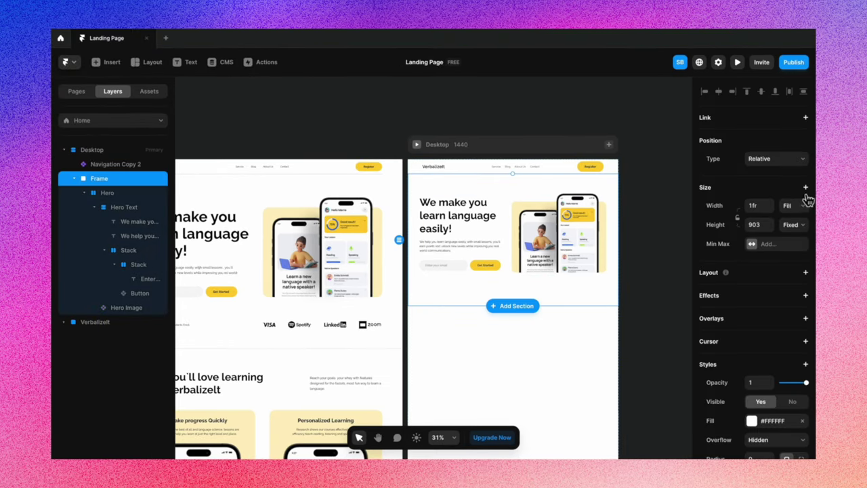
left_click(805, 273)
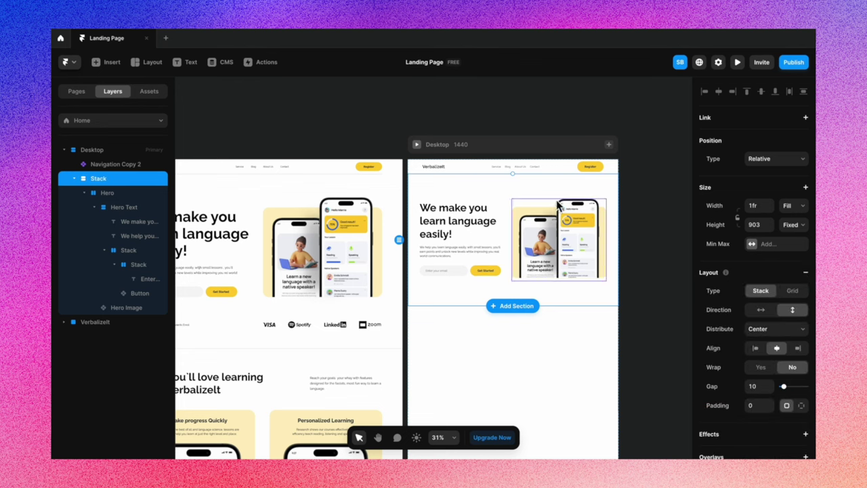
scroll(791, 329, "down", 1)
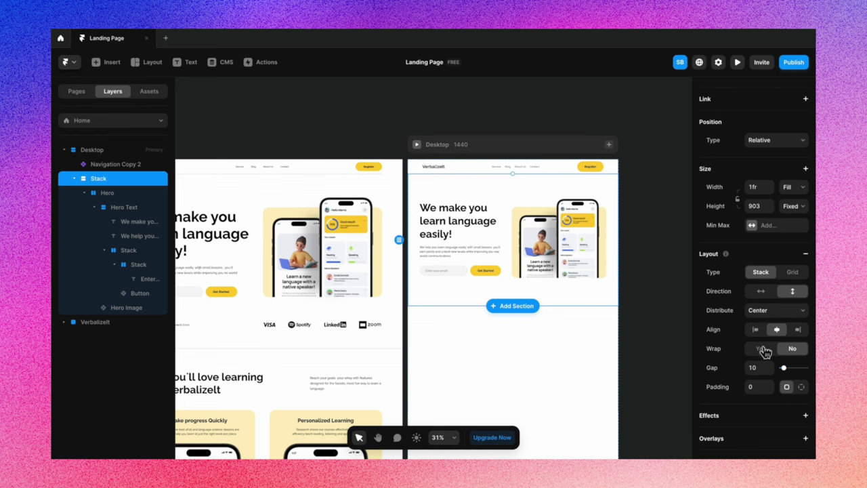
scroll(762, 360, "down", 2)
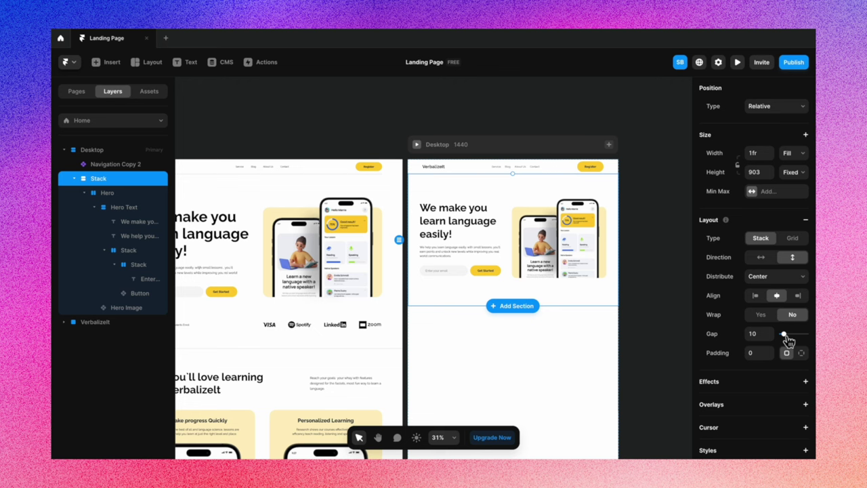
left_click_drag(788, 341, 779, 341)
Shorten the hero section stack to 751 high and inspect the phone image's dimensions in the reference design
left_click_drag(550, 311, 551, 289)
scroll(361, 196, "left", 5)
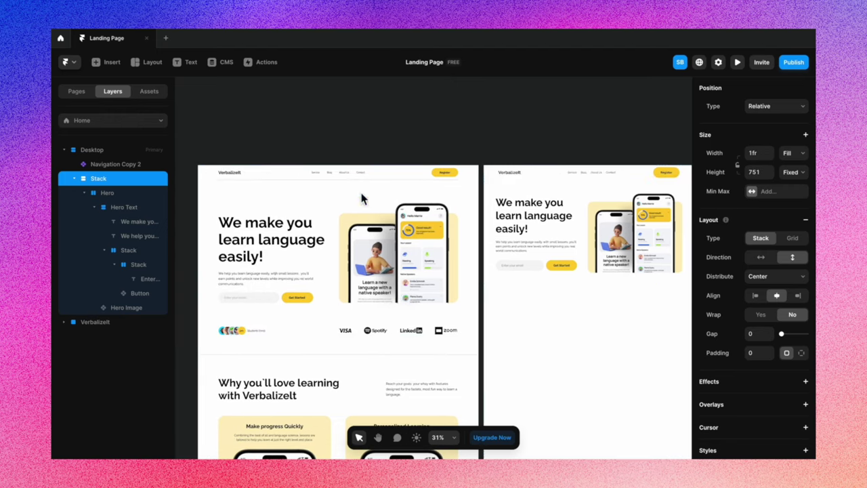
left_click(384, 213)
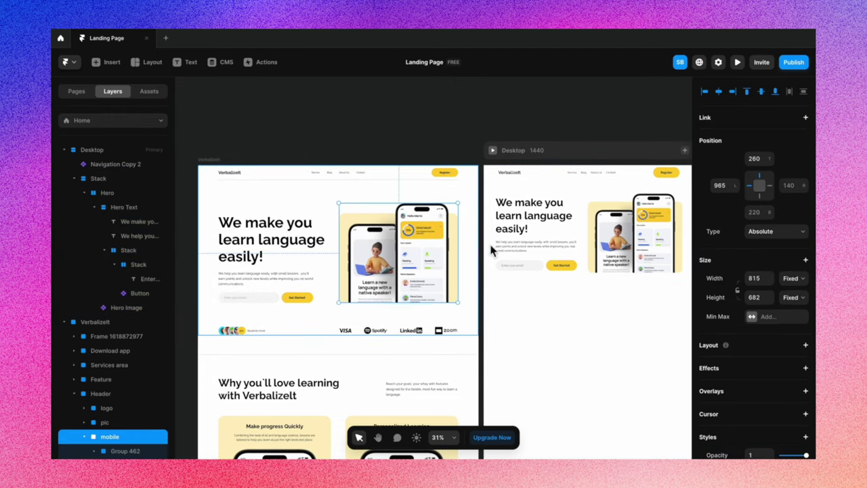
Give the hero section stack individual paddings of 80 top, 100 right and 100 left
left_click(531, 279)
scroll(622, 193, "right", 5)
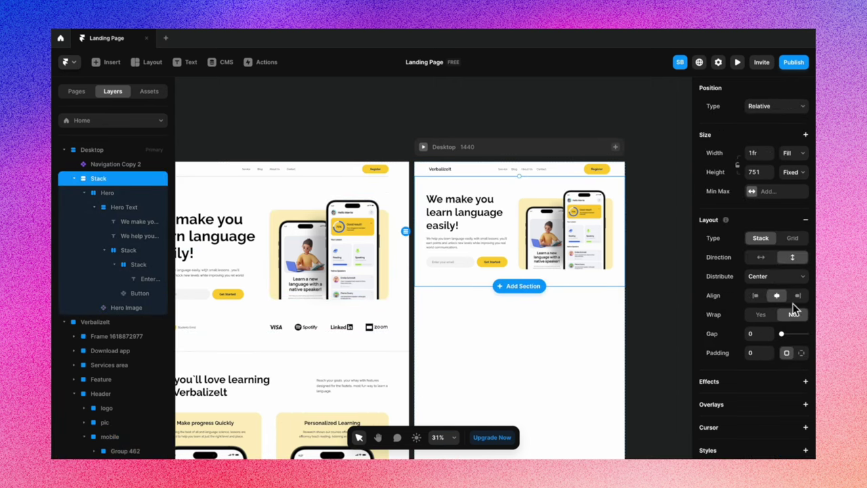
left_click(801, 352)
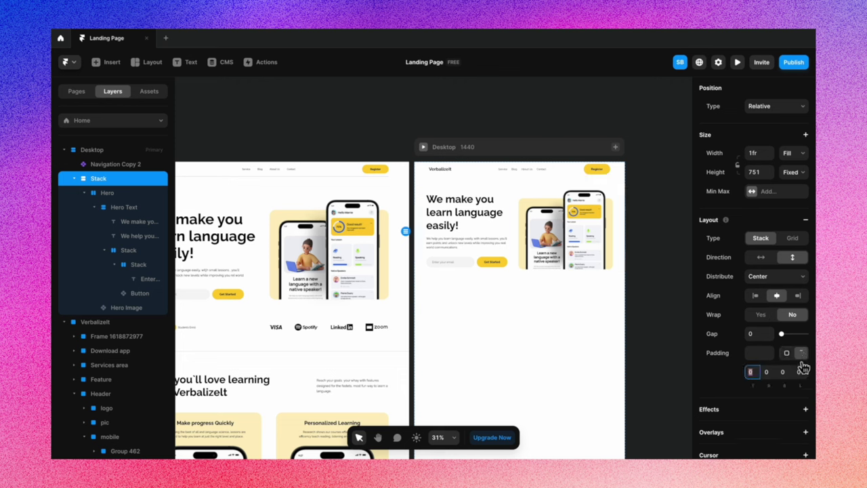
type("80")
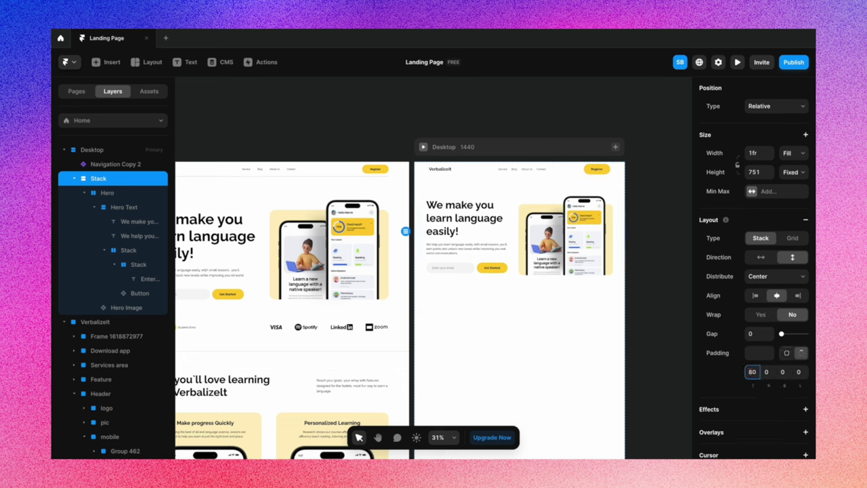
key("Tab")
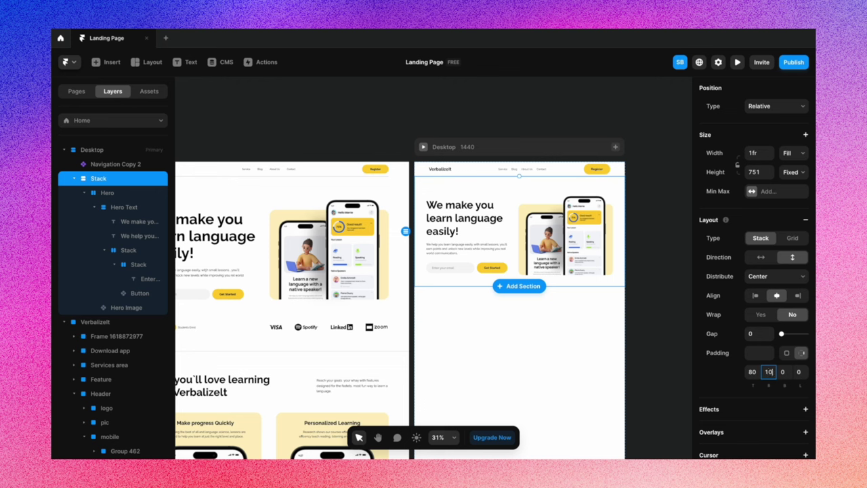
type("100")
left_click(799, 371)
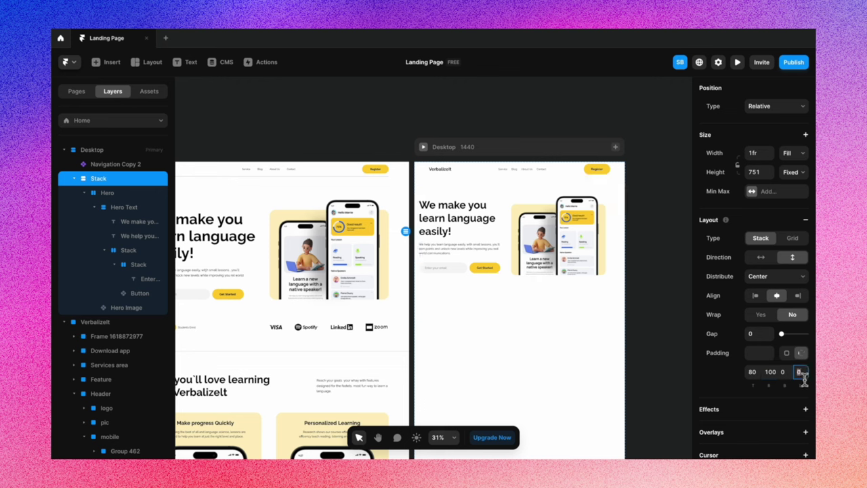
type("100")
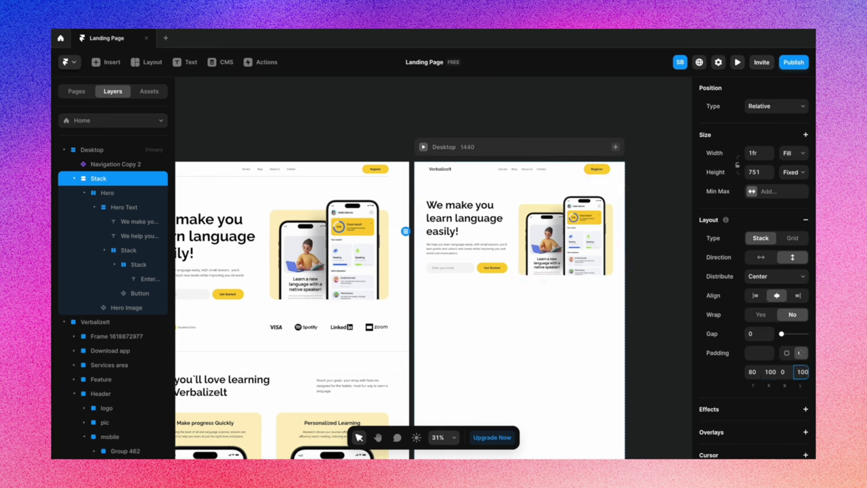
Set the inner Hero stack's width to Fixed at 1240, calculated as 1440-200
left_click(583, 253)
scroll(583, 253, "up", 3)
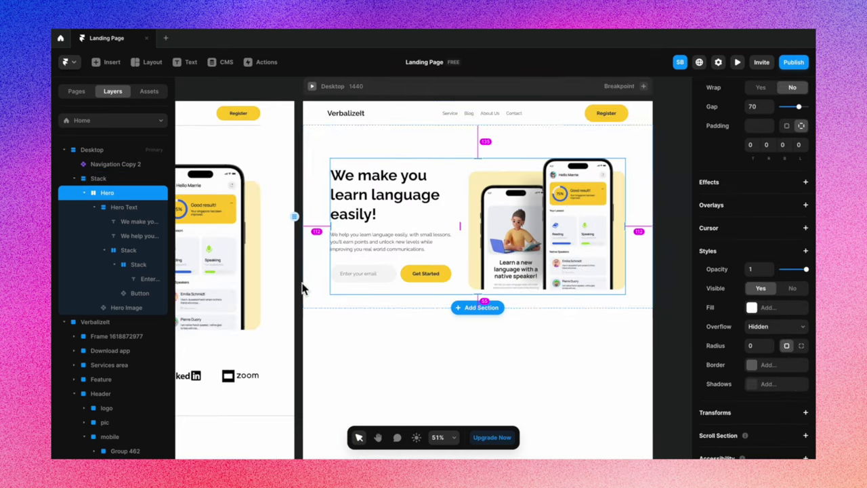
scroll(597, 248, "up", 1)
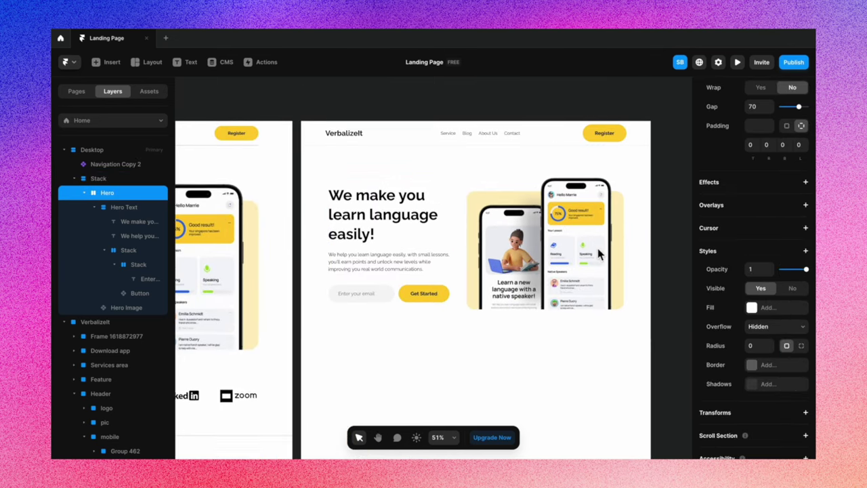
scroll(795, 188, "up", 3)
scroll(795, 188, "up", 3)
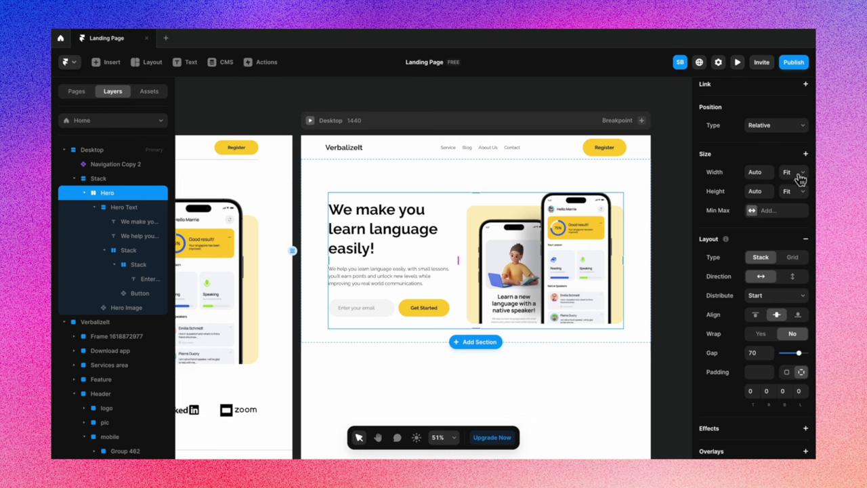
left_click(794, 174)
left_click(781, 140)
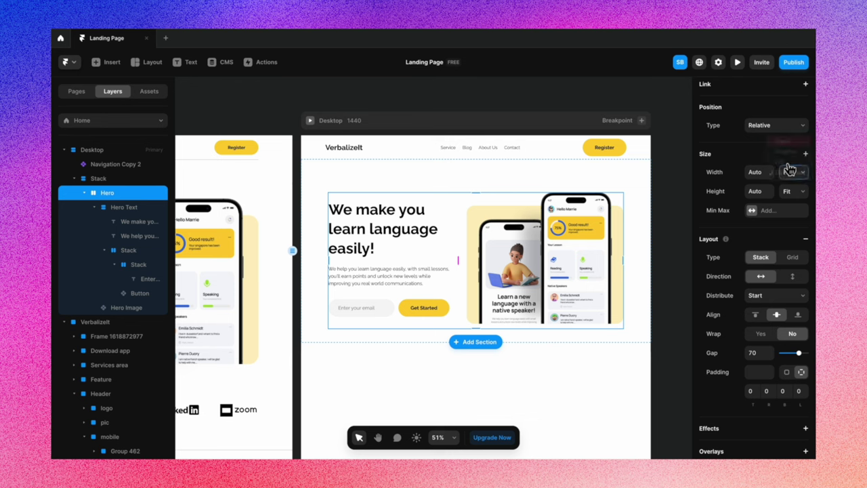
left_click(761, 177)
type("1")
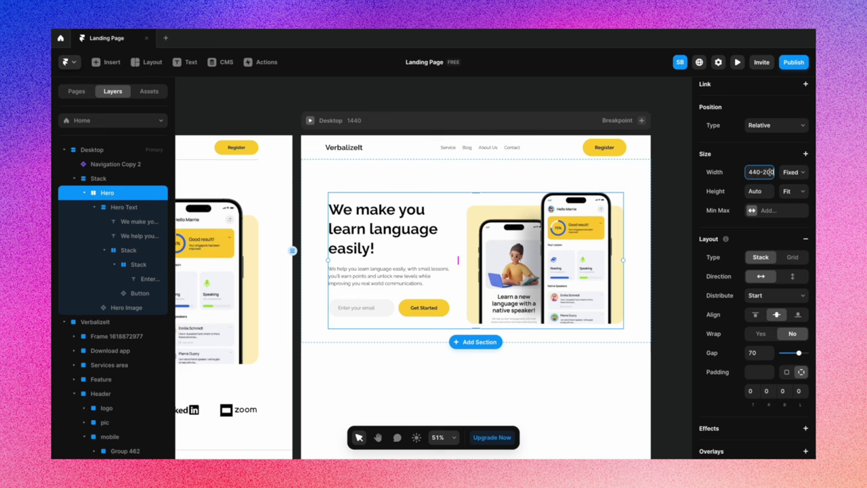
key("Return")
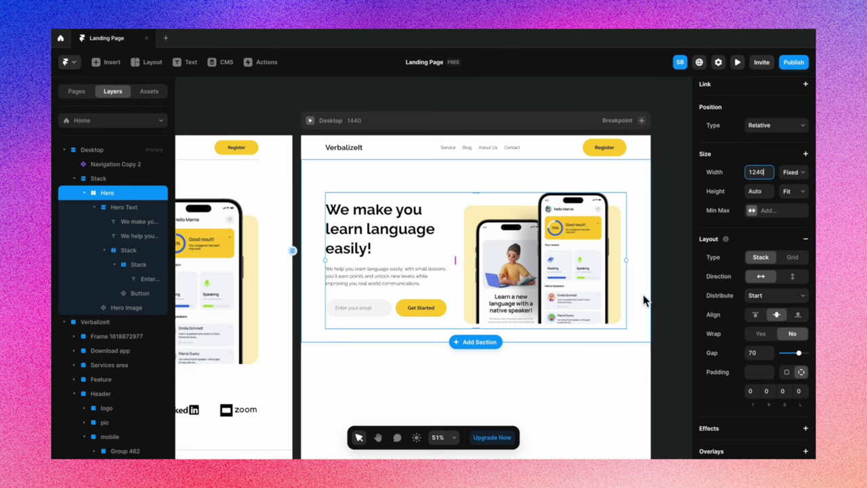
Widen the gap between the hero text and the hero image to 92, and select the surrounding section stack
left_click_drag(459, 266, 468, 267)
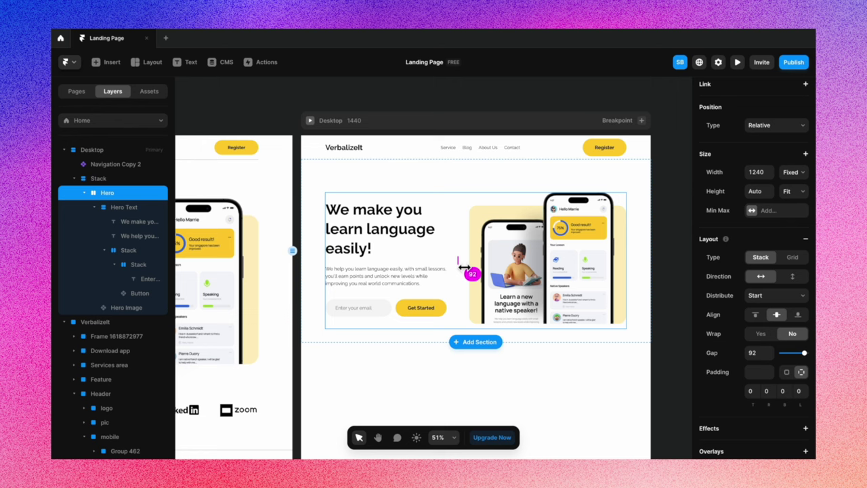
left_click(665, 293)
scroll(603, 388, "down", 1)
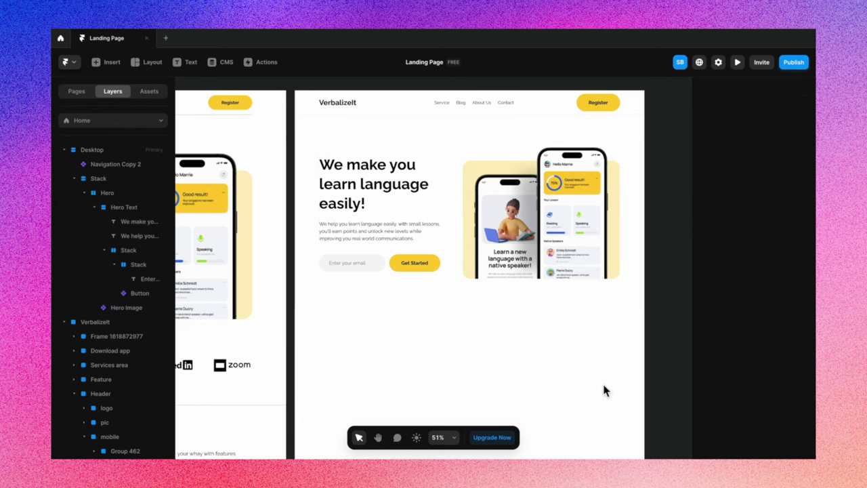
left_click(546, 138)
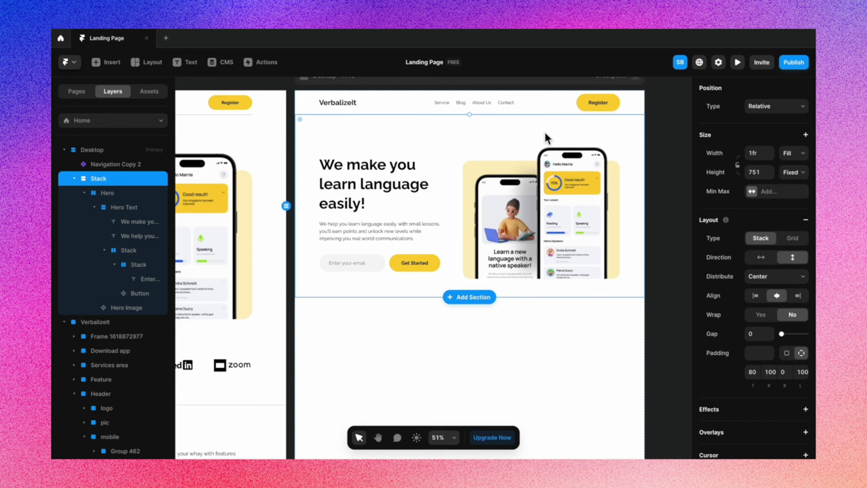
Set the hero section stack's height to Fit Content
left_click(802, 174)
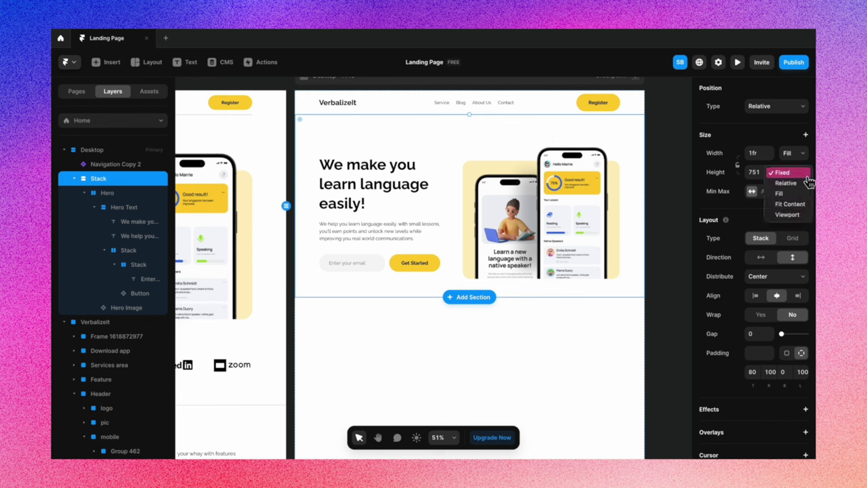
left_click(789, 204)
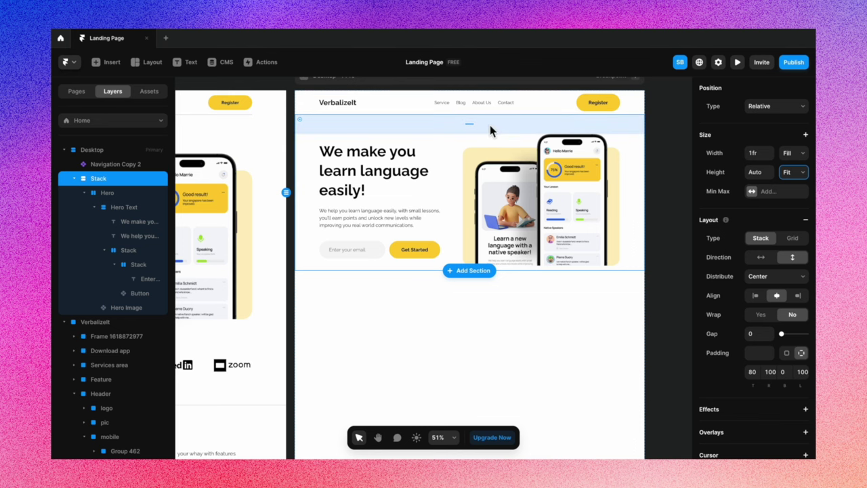
left_click(573, 306)
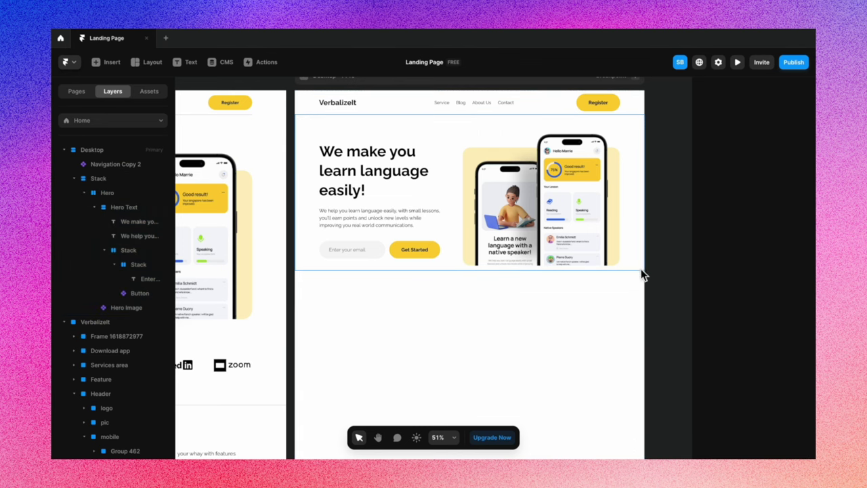
Draw a frame about 1119 by 725 below the hero section on the Desktop page for the logo and profile row
scroll(651, 305, "down", 2)
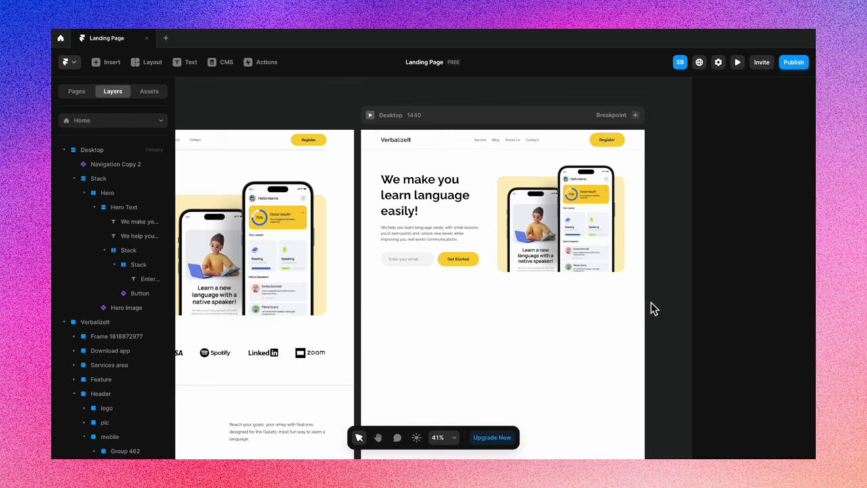
scroll(652, 308, "down", 2)
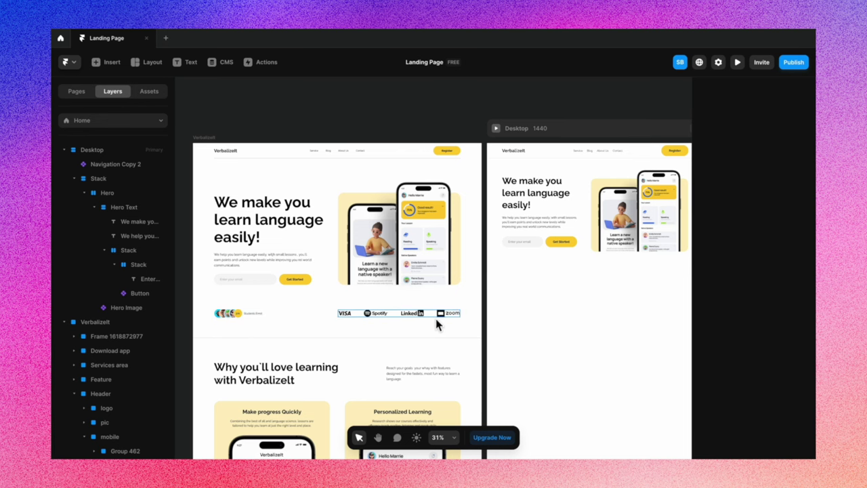
scroll(381, 281, "down", 2)
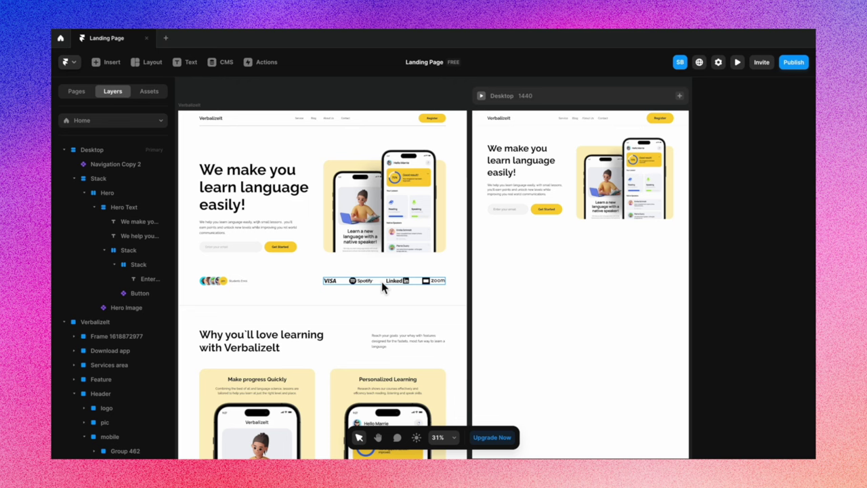
left_click(150, 91)
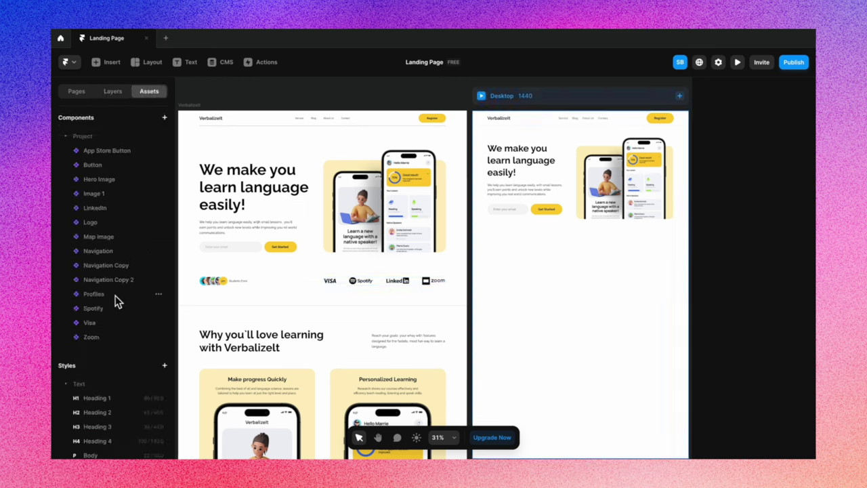
scroll(456, 236, "right", 2)
scroll(457, 237, "down", 1)
key("f")
mouse_move(438, 219)
left_mouse_down()
mouse_move(547, 306)
mouse_move(611, 328)
left_mouse_up()
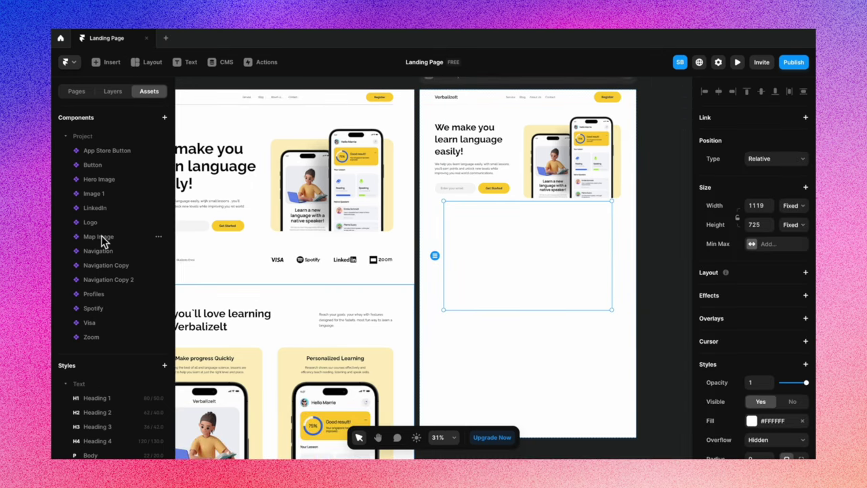
Place the Zoom, Visa, Spotify and LinkedIn logo components in the new frame below the hero
left_click_drag(96, 337, 496, 264)
left_click_drag(101, 324, 496, 291)
left_click_drag(95, 310, 496, 237)
left_click_drag(101, 214, 535, 253)
scroll(569, 292, "right", 2)
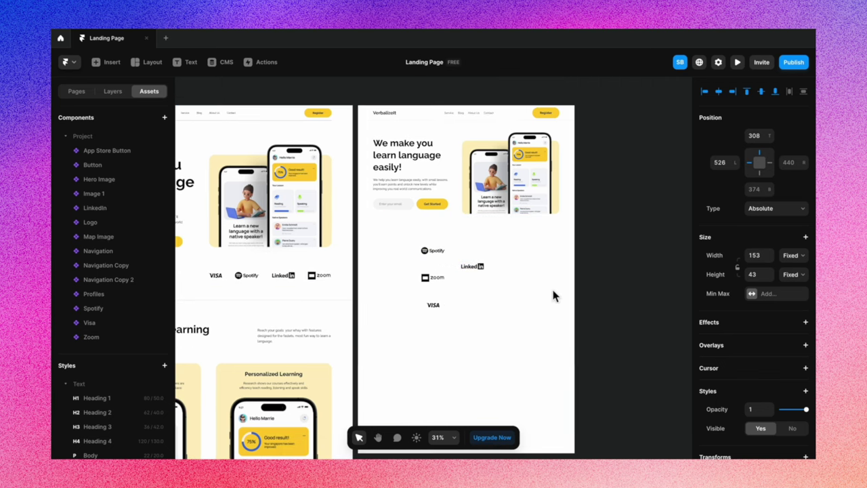
Wrap the Visa, Zoom, Spotify and LinkedIn logos together in a stack
left_click(434, 303)
left_click(437, 287, "shift")
left_click(434, 252, "shift")
left_click(476, 268, "shift")
right_click(476, 261)
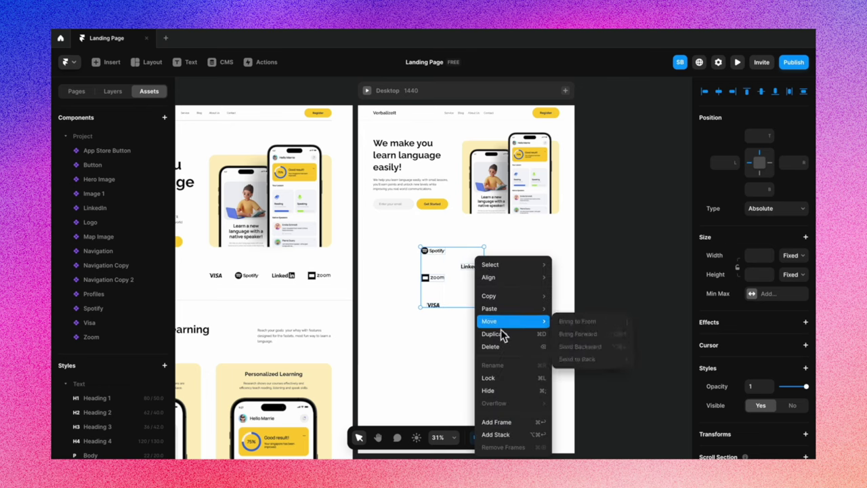
left_click(498, 435)
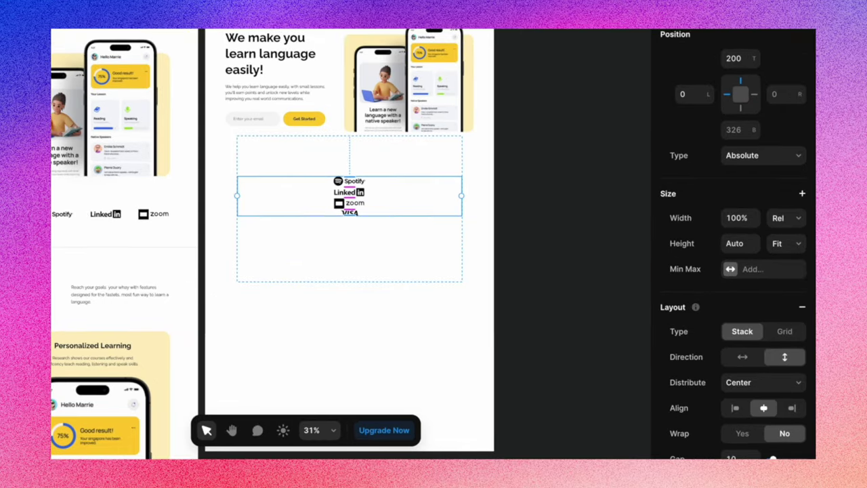
Make the logo stack horizontal and set its gap to 40
scroll(764, 287, "down", 3)
left_click(753, 242)
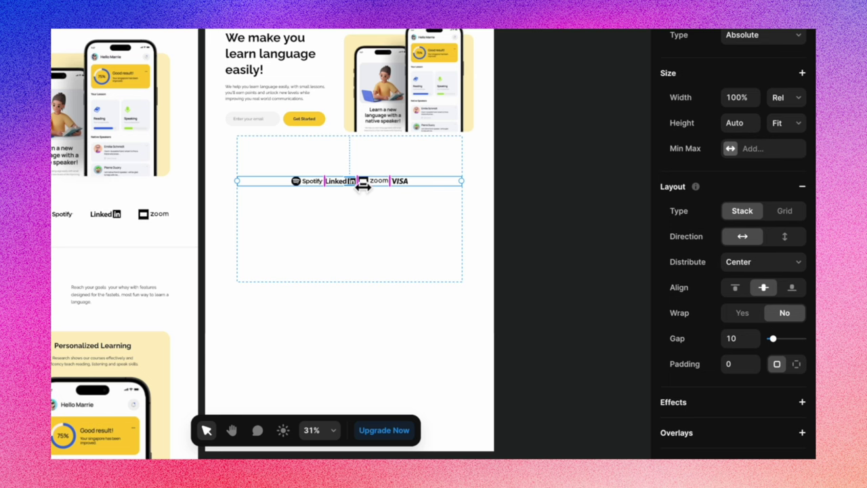
left_click_drag(360, 186, 369, 188)
left_click(742, 340)
type("40")
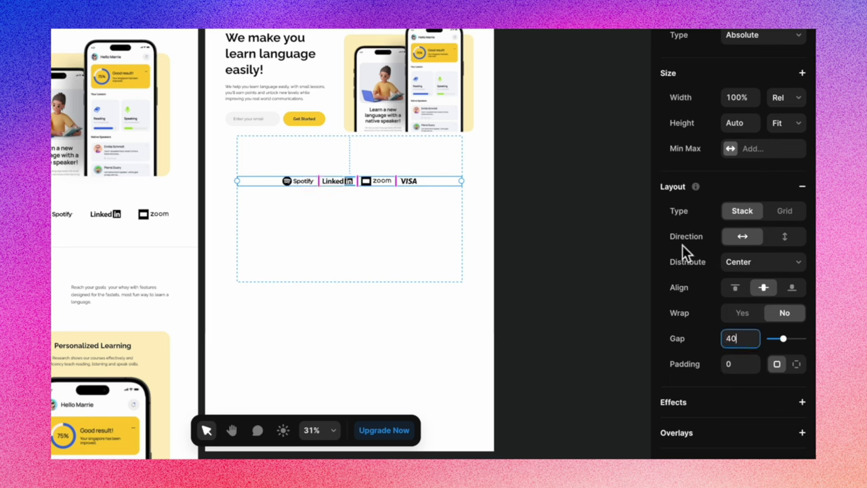
Reorder the logos in the stack to Visa, Spotify, LinkedIn, Zoom
left_click(386, 183)
key("Right")
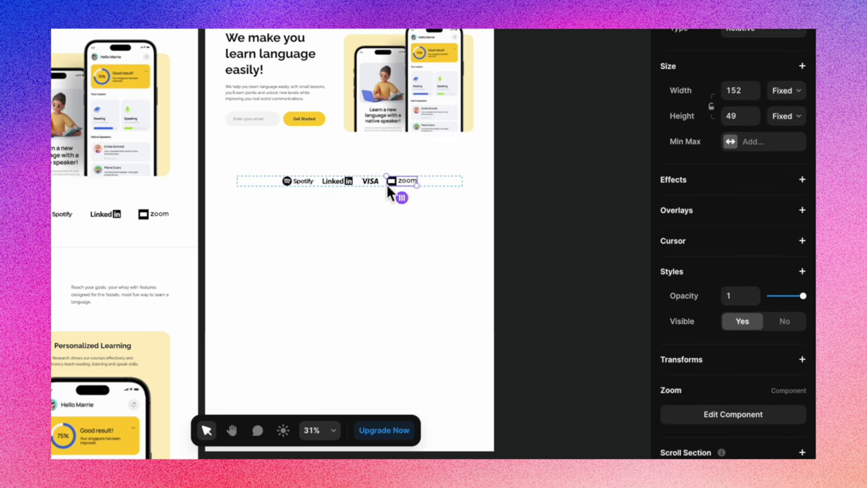
left_click(379, 182)
left_click(382, 202)
left_click(374, 180)
key("Left")
key("Left")
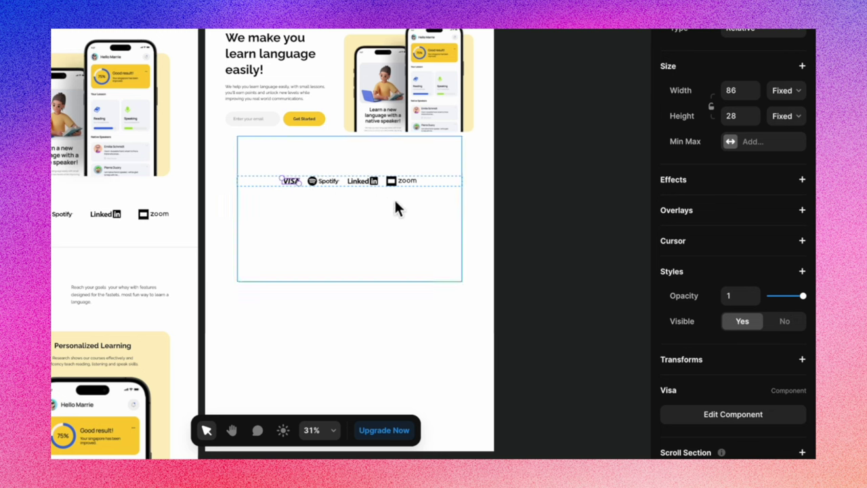
Set the logo stack's width to Fit Content and name the stack Logos
left_click(455, 183)
left_click(790, 98)
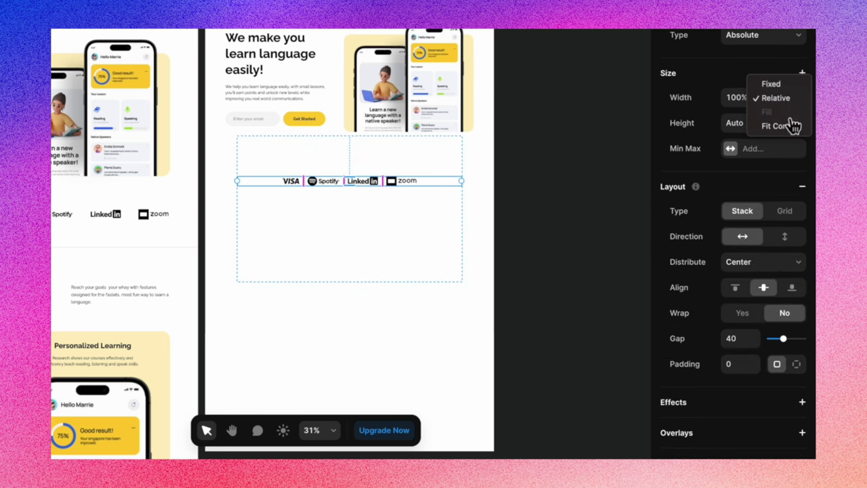
left_click(791, 128)
scroll(397, 204, "left", 3)
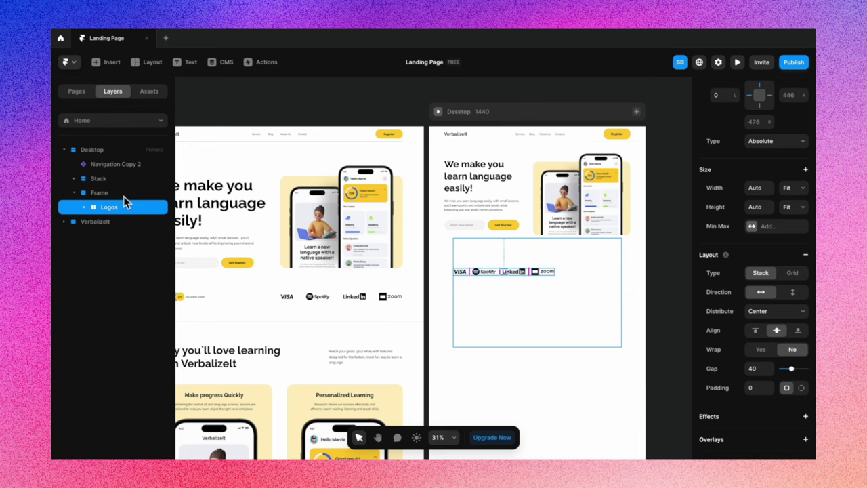
Move the Logos stack out of the frame into the hero section stack, below the Hero row
mouse_move(117, 195)
left_mouse_down()
mouse_move(115, 178)
mouse_move(117, 185)
left_mouse_up()
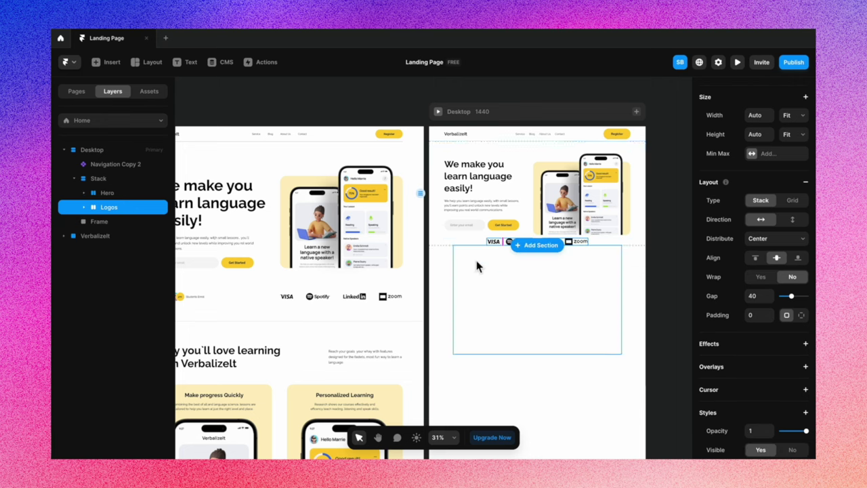
left_click(525, 164)
scroll(499, 268, "right", 3)
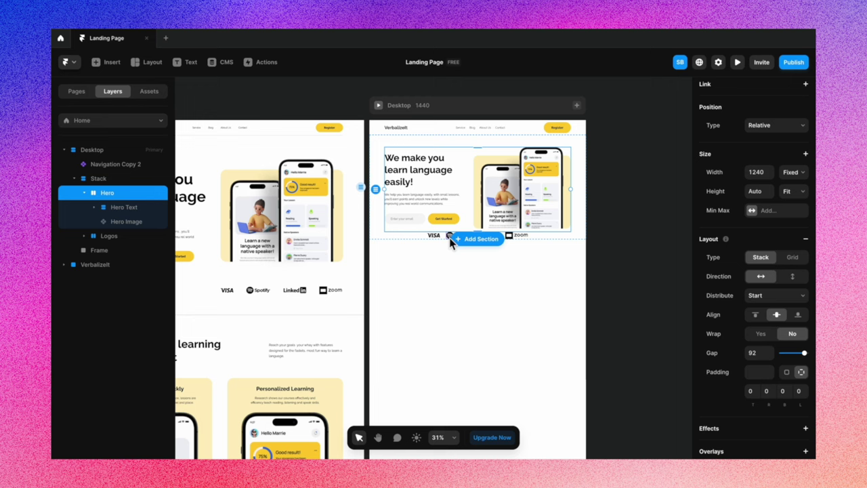
left_click(616, 261)
scroll(451, 300, "left", 5)
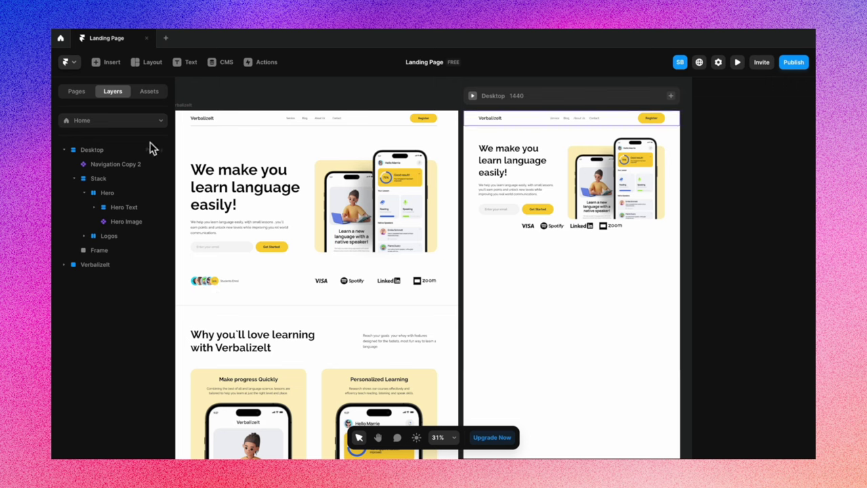
Place the Profiles component in the empty frame below the logos and open the component for editing
left_click(150, 92)
left_click_drag(95, 293, 533, 291)
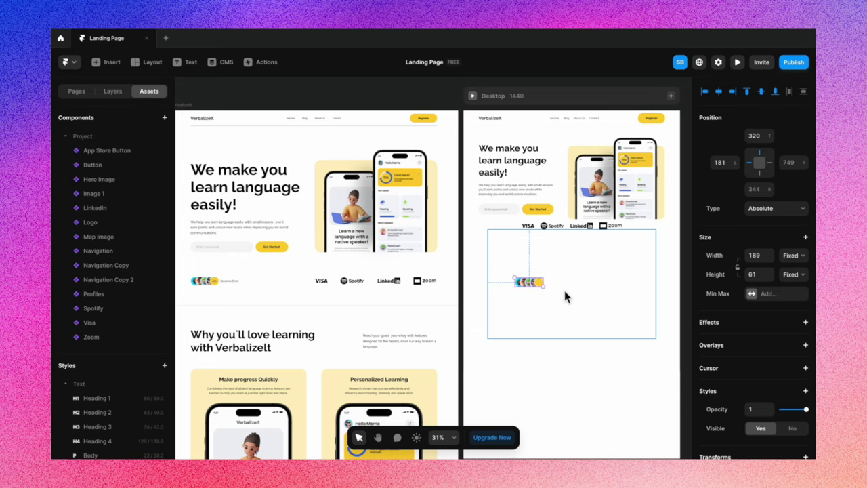
scroll(564, 291, "up", 1)
scroll(535, 279, "up", 4)
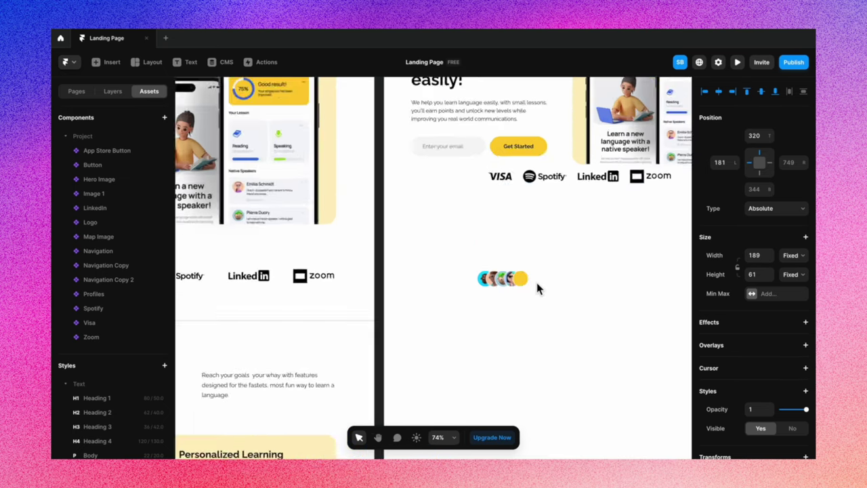
double_click(516, 281)
left_click(466, 287)
key("Escape")
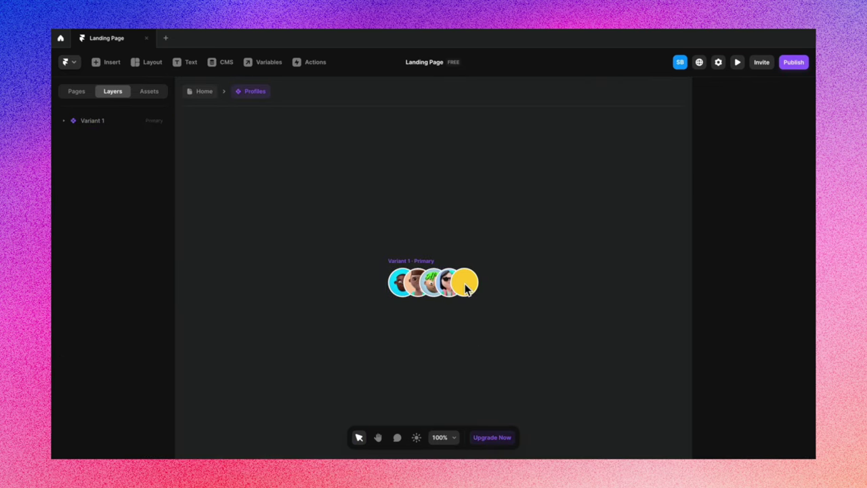
Add the text "2m" and centre it on the yellow circle of the Profiles component
scroll(466, 287, "up", 5)
key("t")
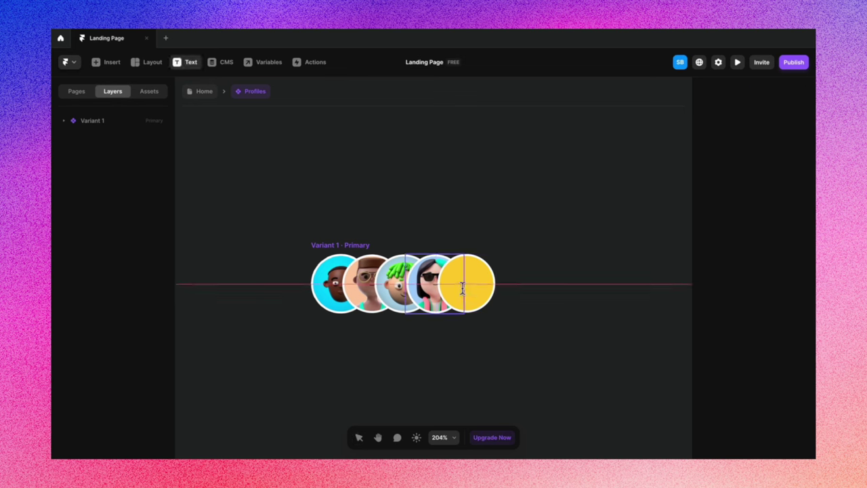
left_click(469, 291)
type("2m")
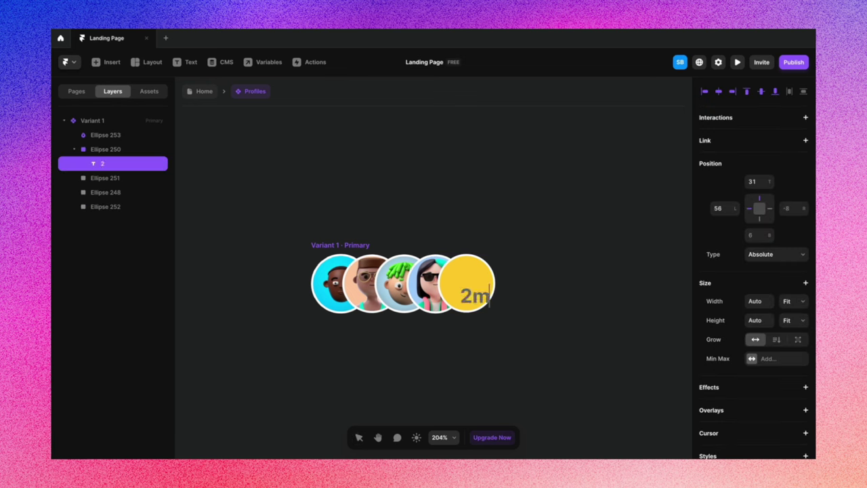
scroll(474, 295, "down", 3)
left_click(561, 296)
left_click_drag(476, 299, 470, 288)
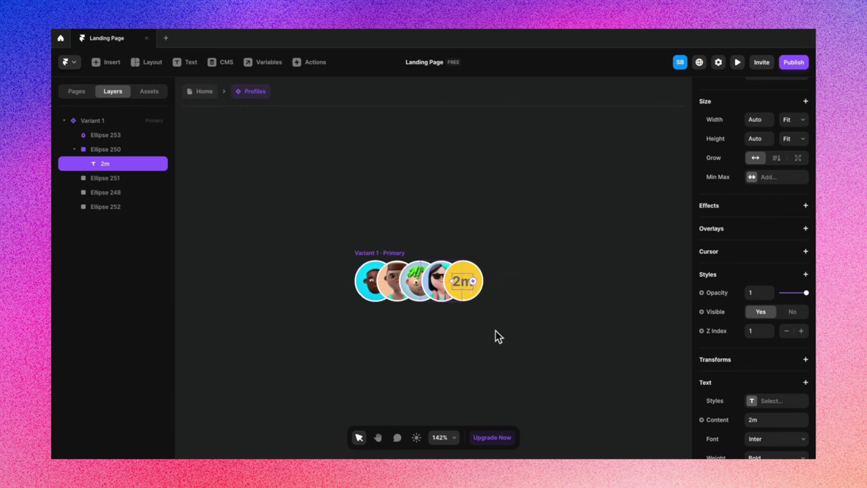
Set the "2m" text's color to the Black color style
left_click(495, 329)
left_click(474, 296)
scroll(723, 389, "down", 5)
left_click(756, 314)
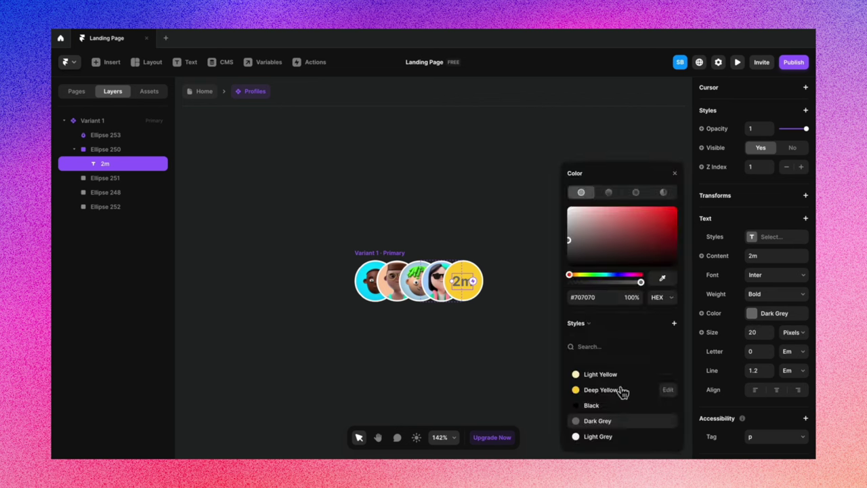
left_click(602, 410)
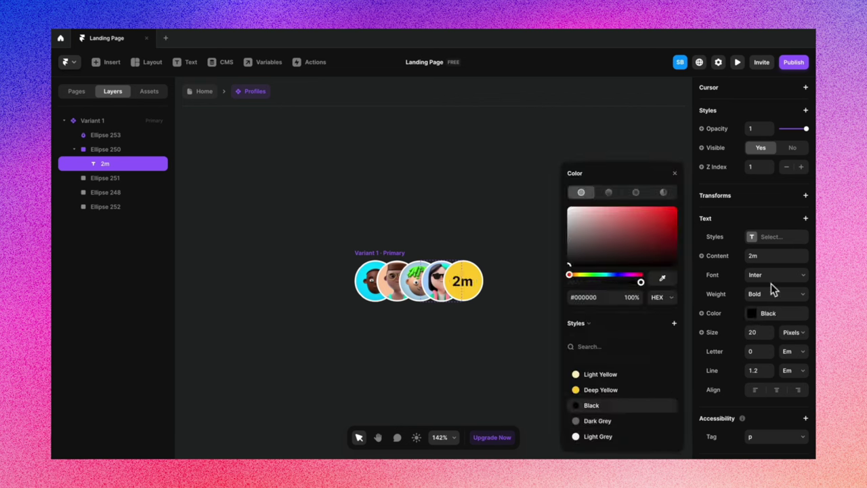
Apply the Body 2 text style to the "2m" text in the yellow circle
left_click(772, 241)
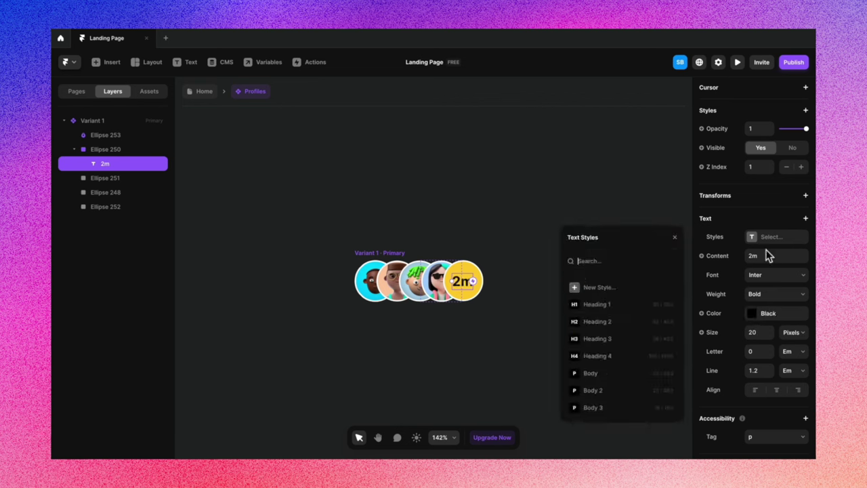
left_click(590, 373)
left_click(601, 390)
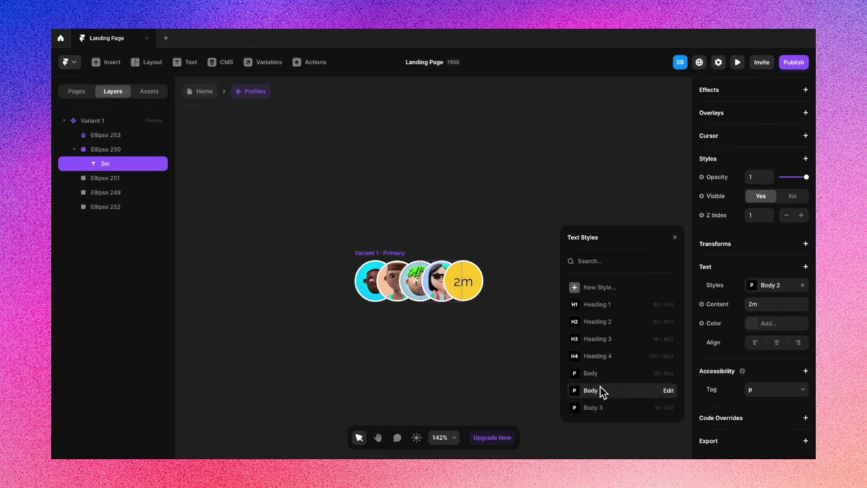
left_click(674, 238)
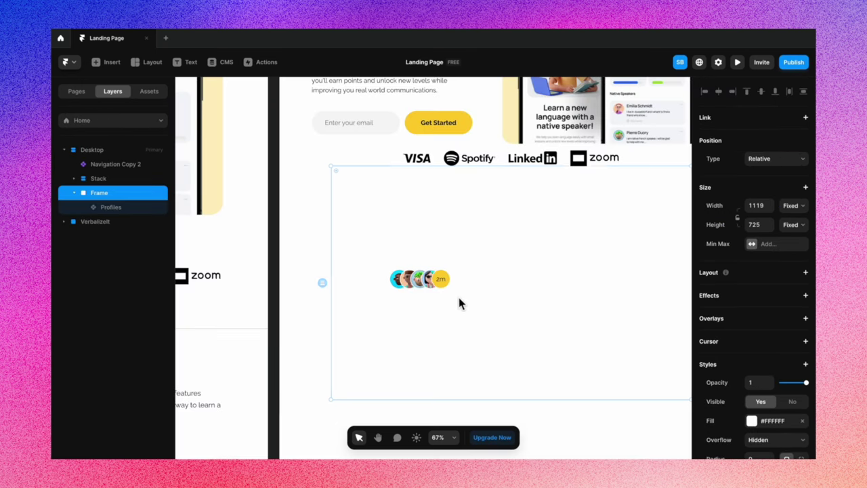
Add the text "Students Enrol" beside the avatar group in the frame
key("t")
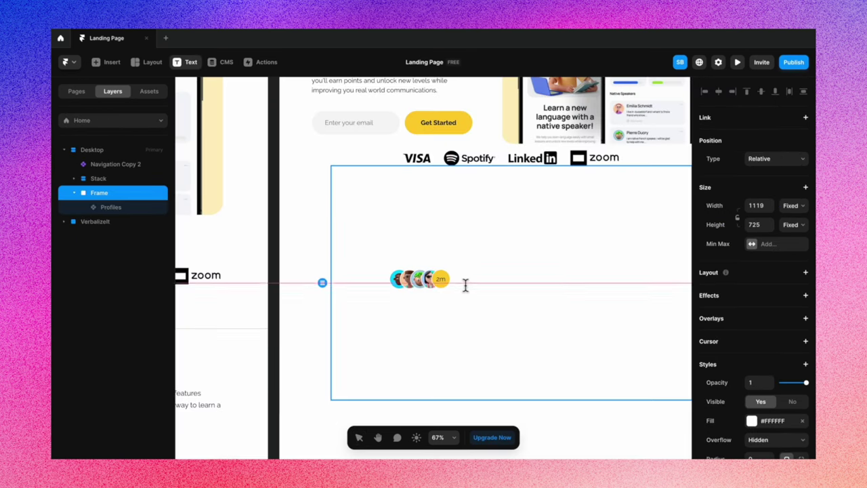
left_click(462, 285)
type("St")
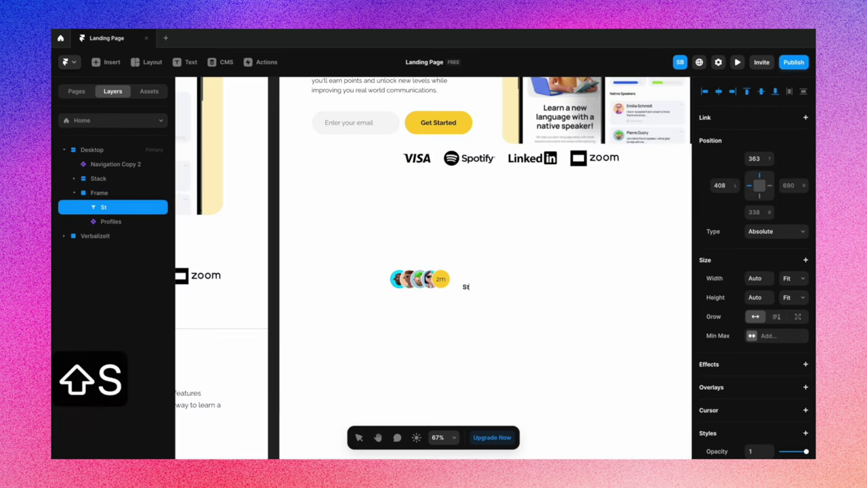
type("udents Enrol")
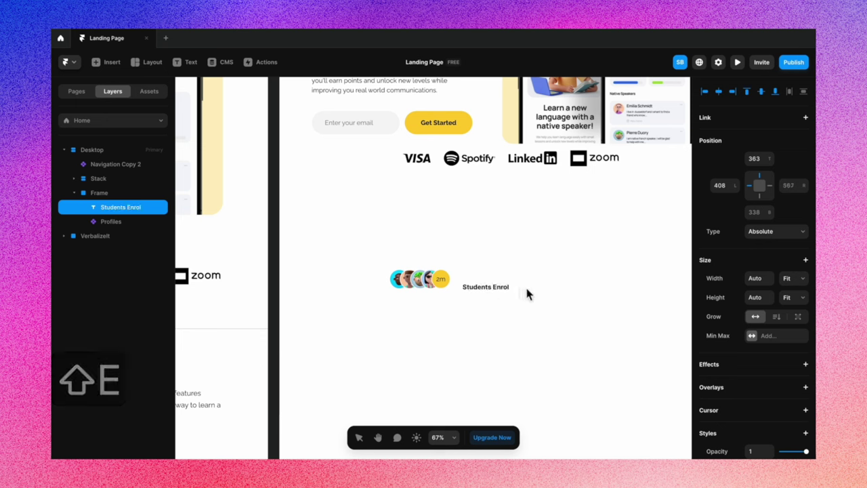
key("Escape")
Apply the Body 2 text style to the "Students Enrol" label and align it vertically with the avatar group
scroll(754, 361, "down", 1)
scroll(753, 361, "down", 2)
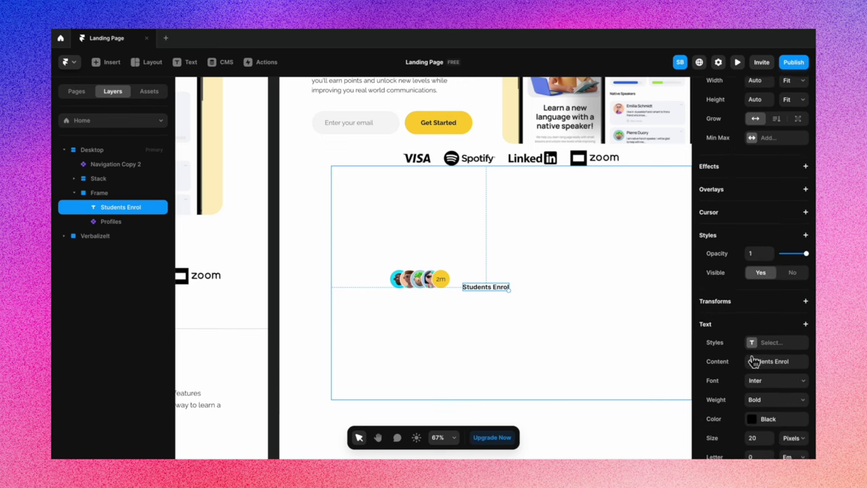
left_click(768, 338)
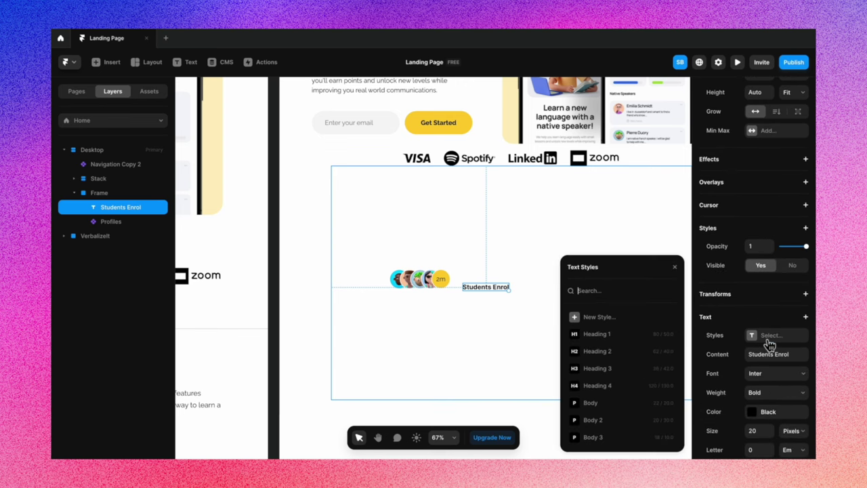
left_click(600, 404)
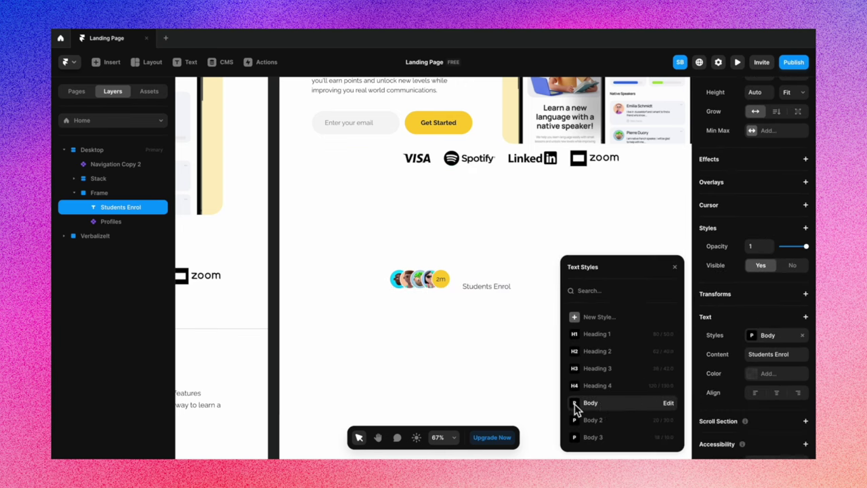
left_click(584, 419)
left_click_drag(483, 291, 475, 281)
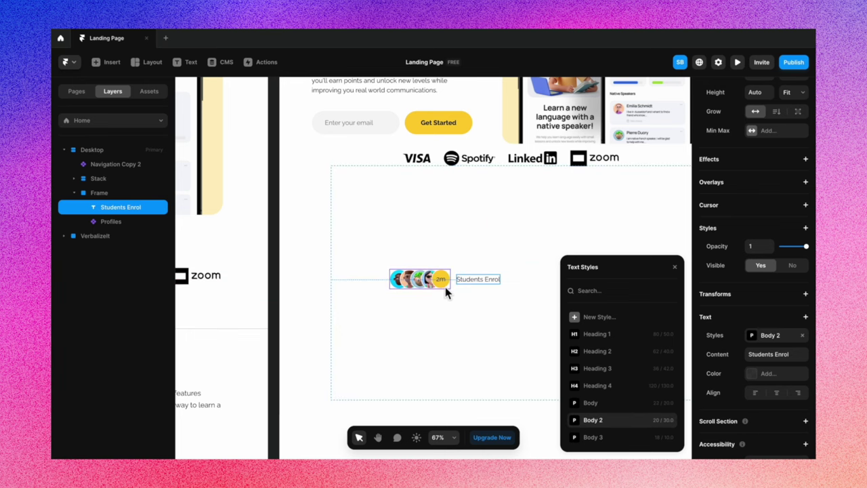
Wrap the avatar group and the "Students Enrol" label together in a frame
left_click(445, 286, "shift")
right_click(445, 286)
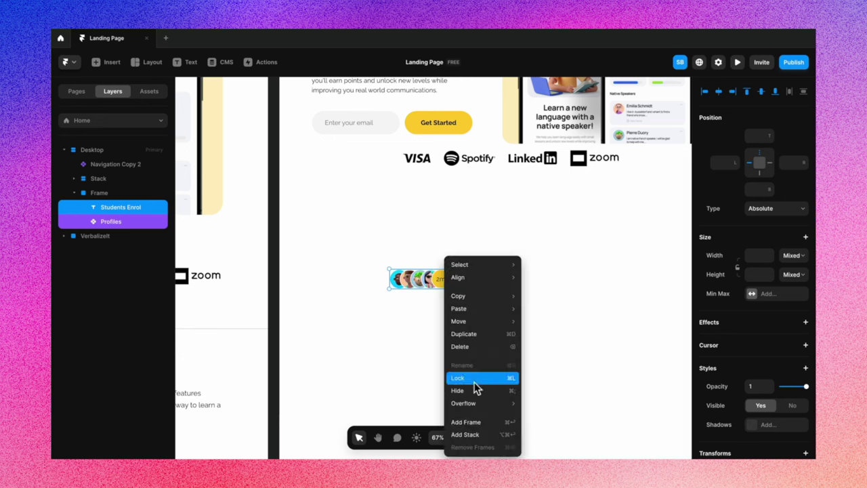
left_click(470, 428)
Turn the new frame into a stack layout with a gap of 20
scroll(774, 252, "down", 1)
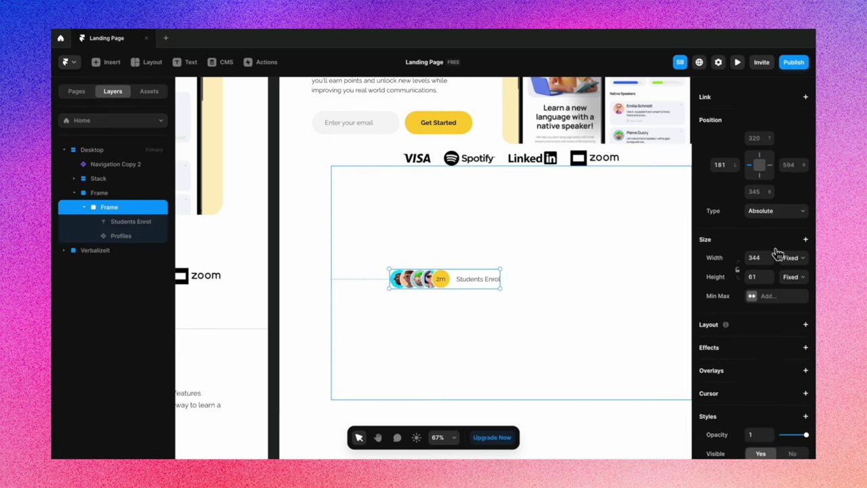
left_click(805, 325)
scroll(765, 417, "down", 2)
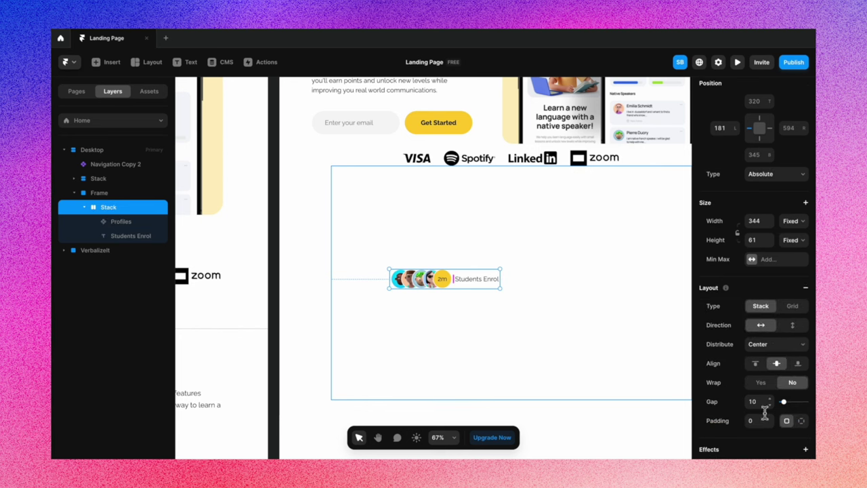
left_click(759, 402)
key("shift+Up")
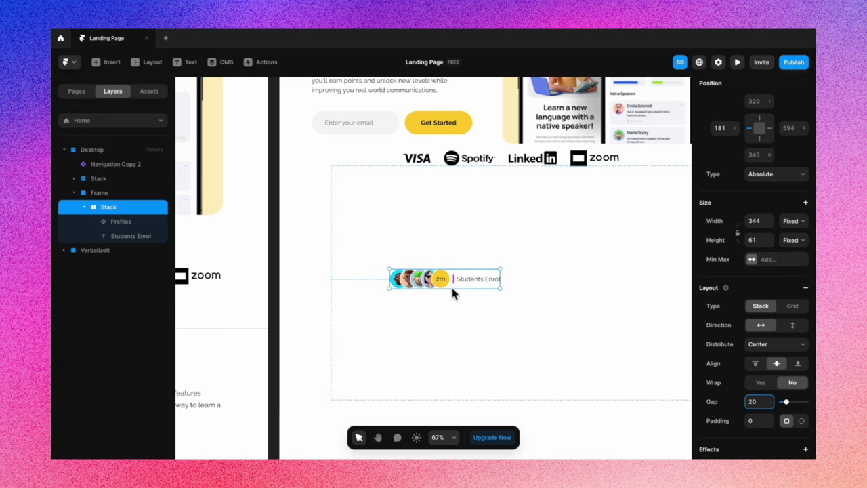
Rename the new stack to Profiles and move it into the page's main Stack, below Logos
double_click(117, 208)
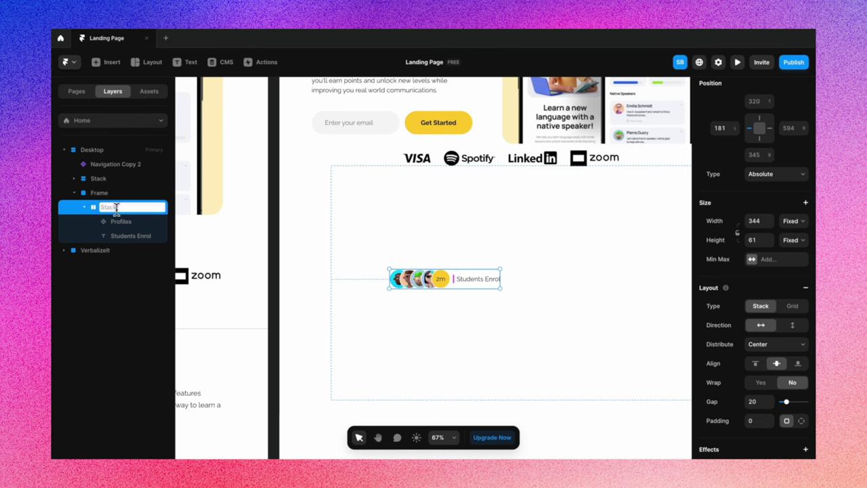
type("Profiles")
key("Return")
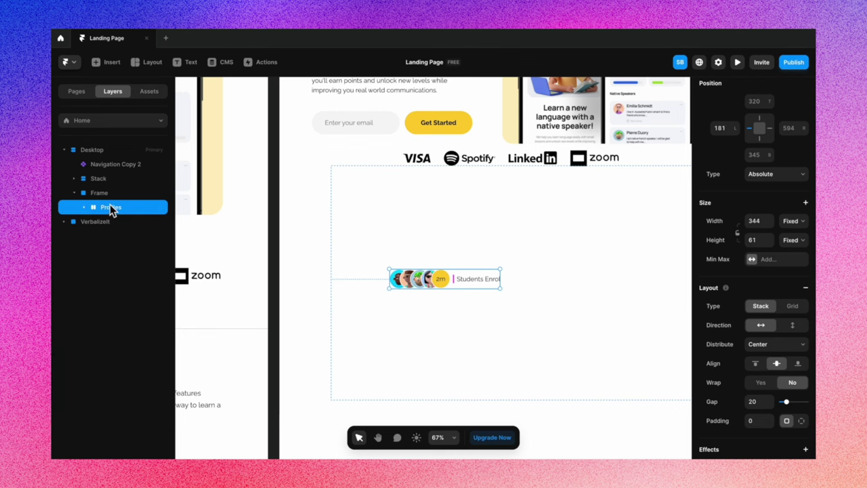
left_click_drag(110, 204, 111, 182)
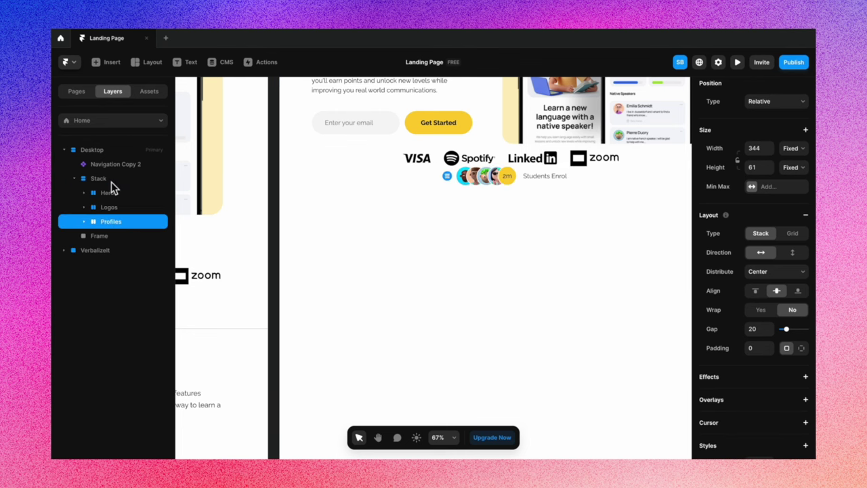
Wrap Logos and Profiles together in a stack and set its direction to horizontal
scroll(508, 168, "up", 3)
left_click(454, 223, "shift")
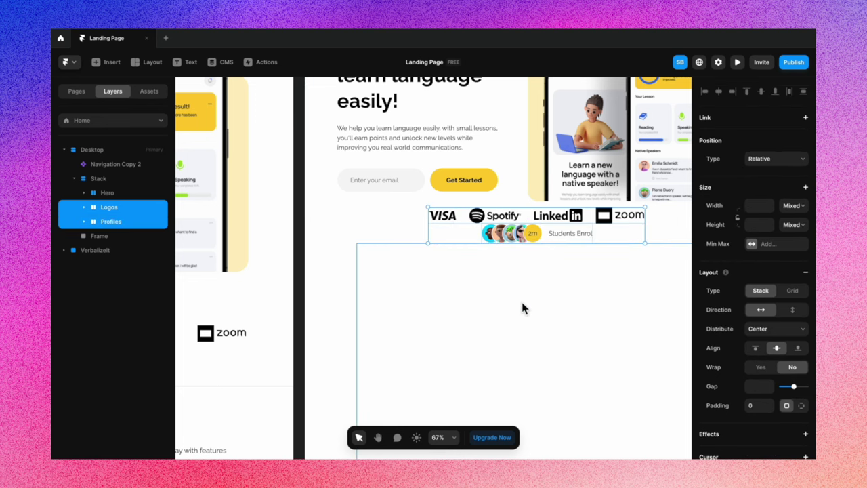
right_click(575, 233)
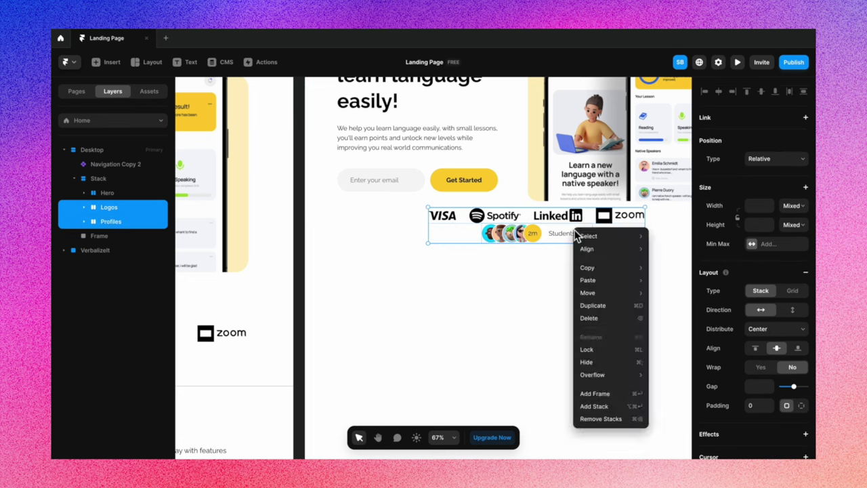
left_click(614, 406)
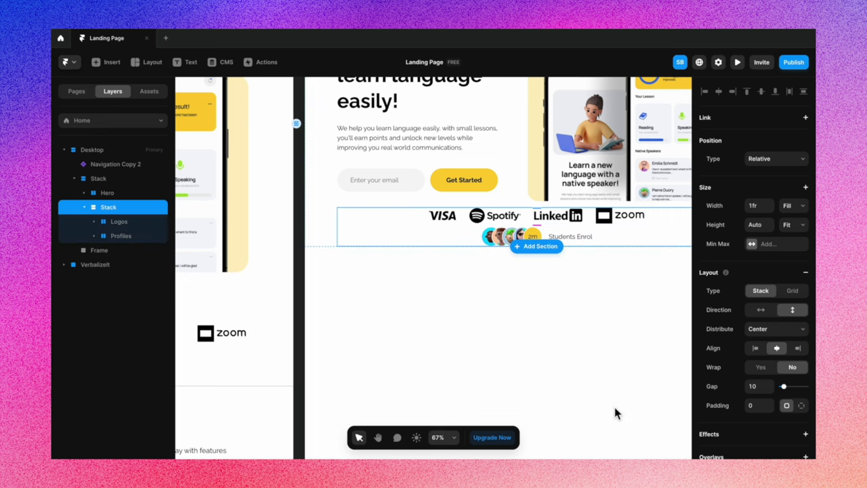
left_click(760, 310)
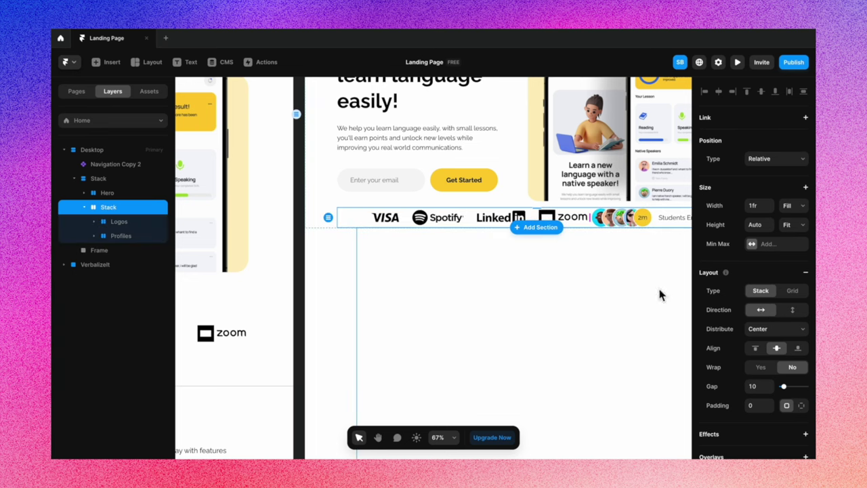
Reorder the row so that Profiles comes before Logos
scroll(580, 279, "up", 2)
scroll(579, 279, "right", 2)
scroll(519, 324, "down", 3)
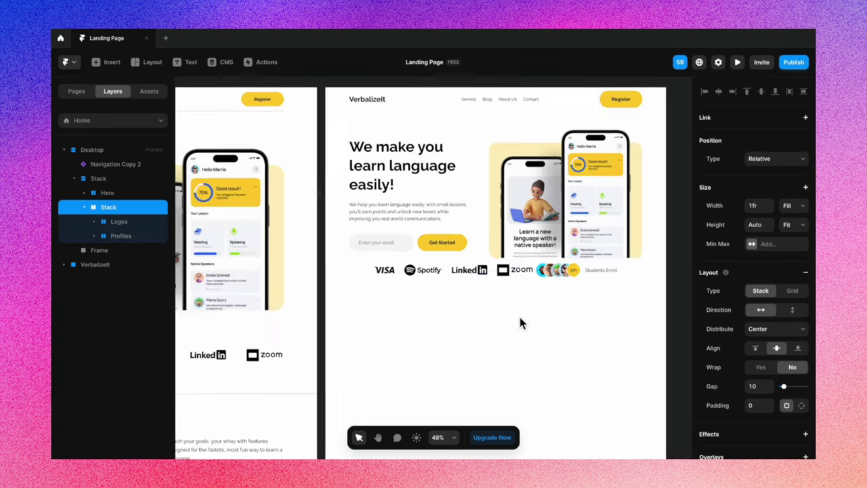
left_click(584, 276)
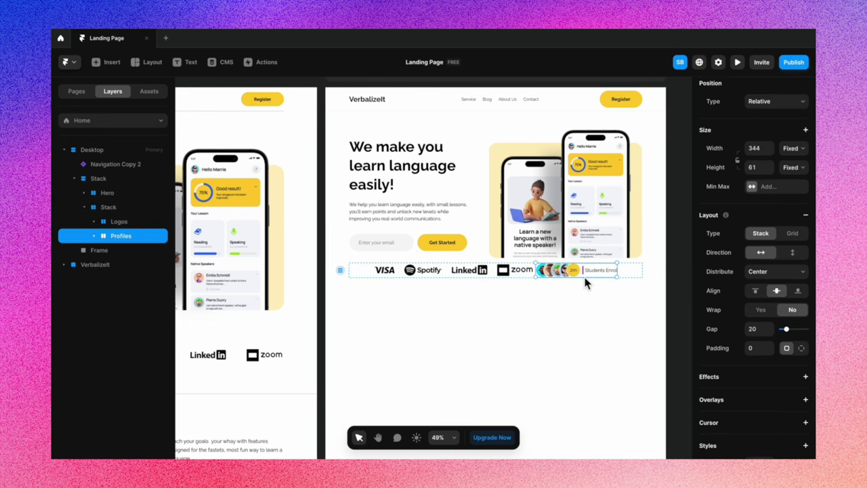
key("Left")
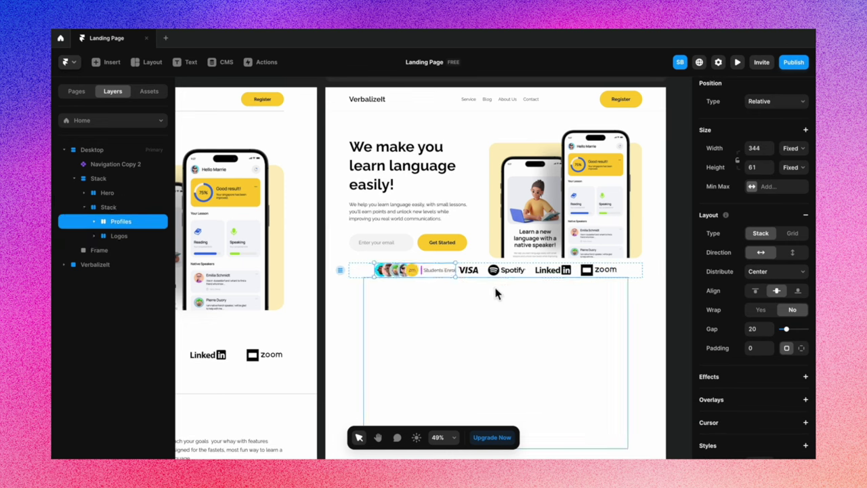
Keep the row stack's width on Fill and try widening its gap to 224
left_click(639, 276)
left_click(797, 206)
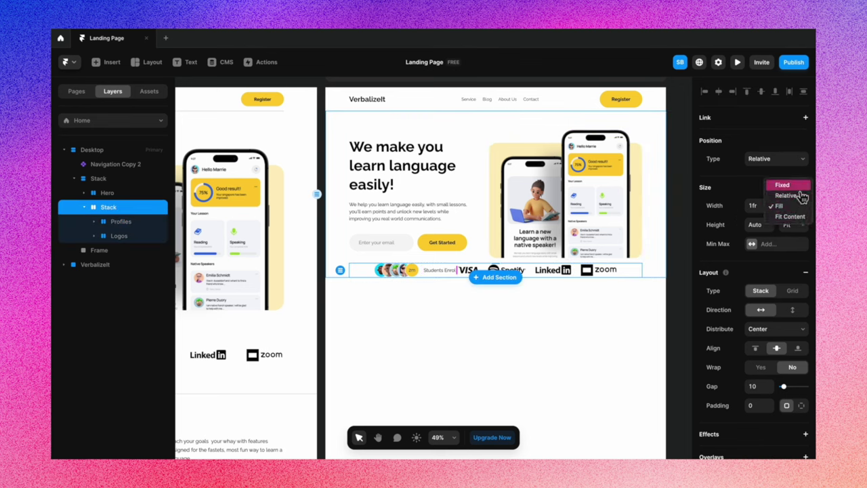
left_click(796, 208)
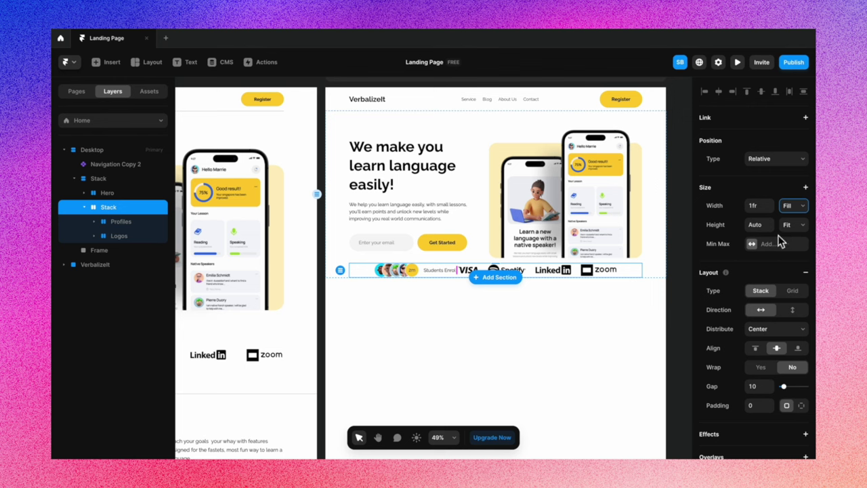
left_click_drag(460, 270, 489, 279)
left_click_drag(488, 279, 514, 279)
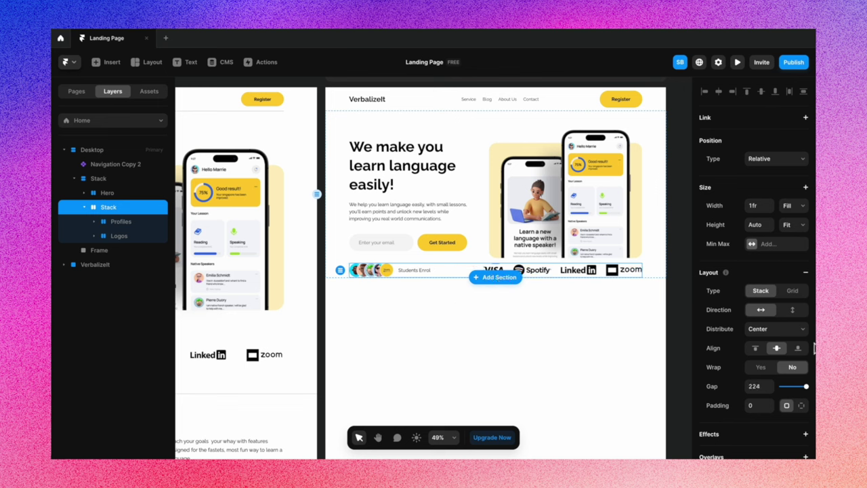
Set the row stack's distribution to Space Between
left_click(792, 331)
left_click(772, 316)
left_click(791, 370)
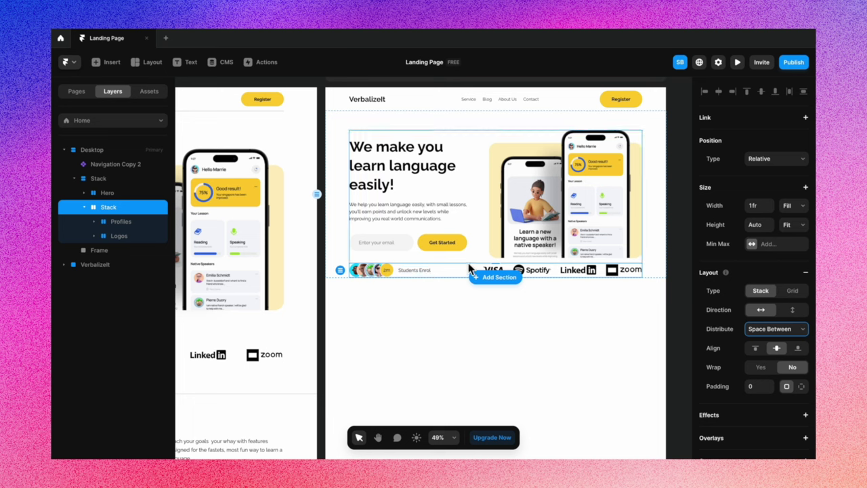
Delete the empty frame below the row and wrap Hero and the Profiles and Logos row in a new stack
left_click(459, 316)
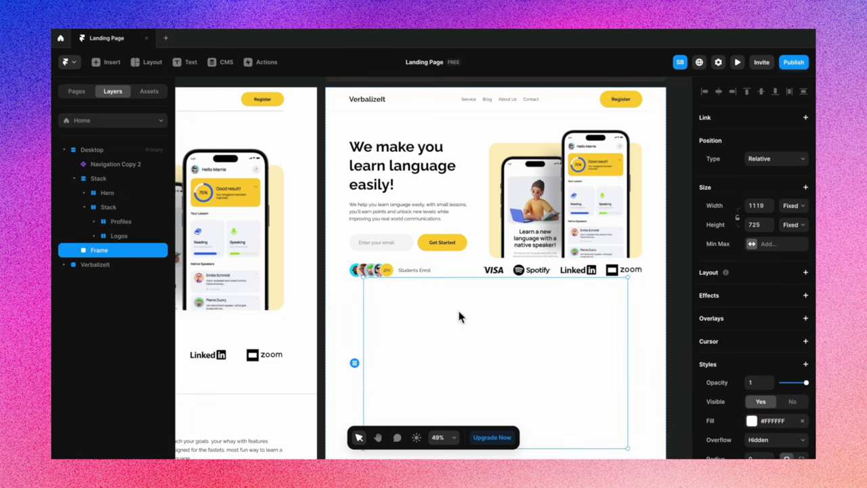
key("Delete")
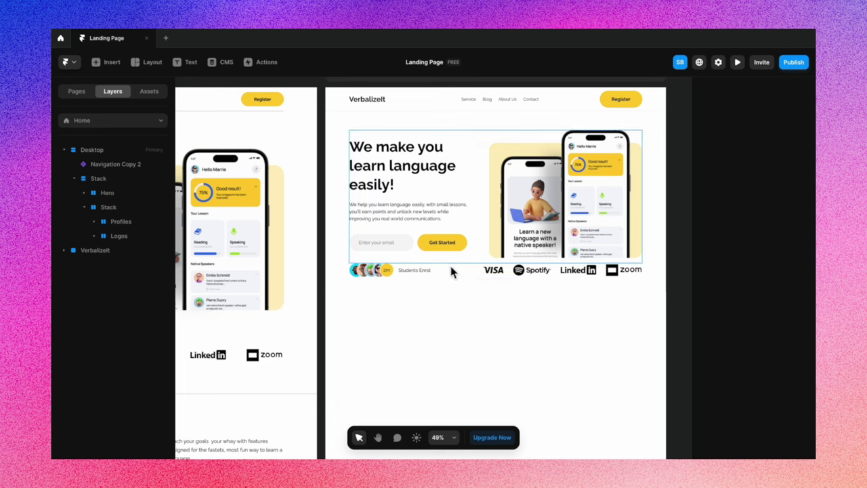
left_click(452, 274)
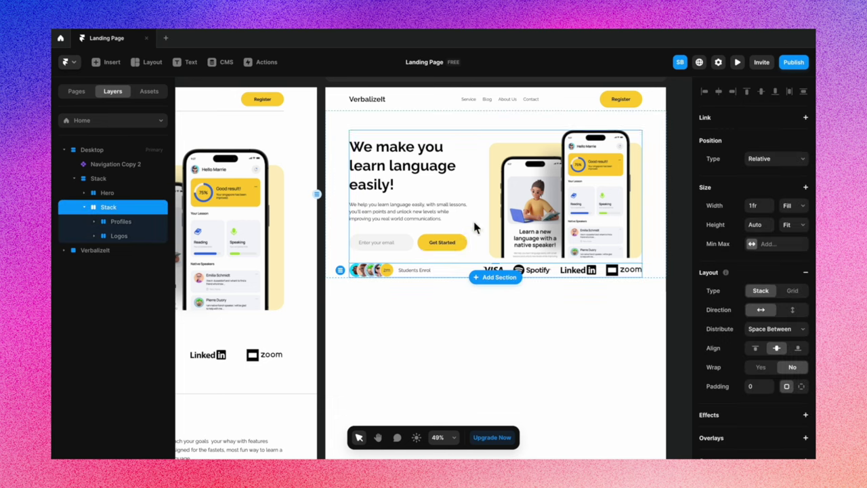
left_click(478, 249, "shift")
right_click(478, 249)
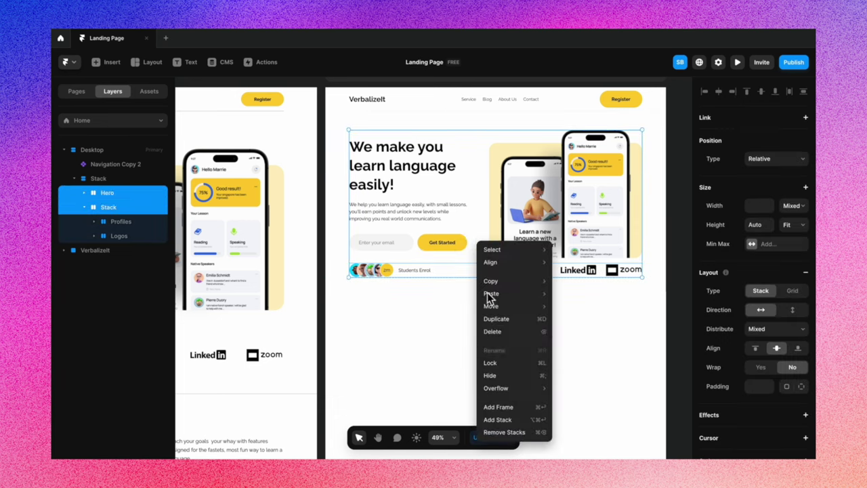
left_click(507, 421)
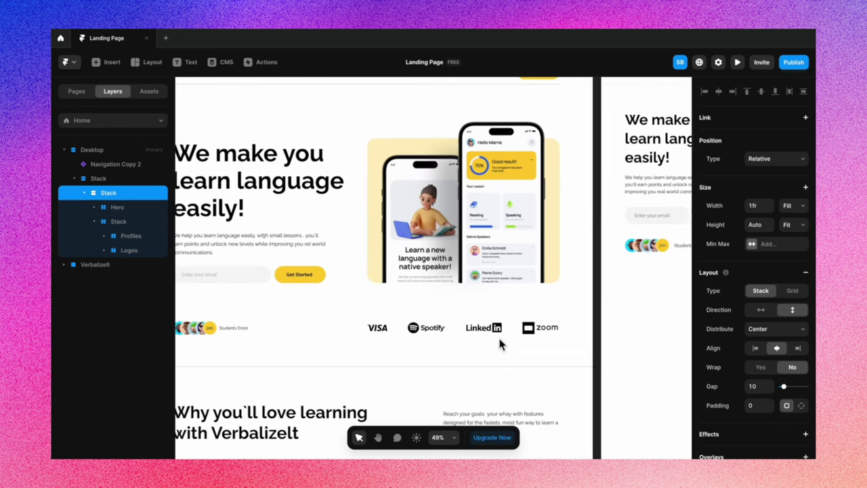
Compare the student profiles row in the VerbalizeIt reference design with the same row on the Desktop page
scroll(224, 288, "down", 2)
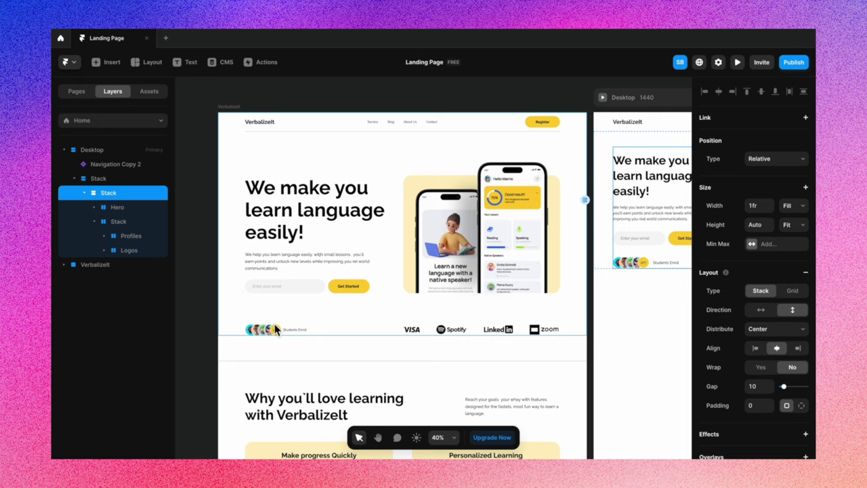
scroll(274, 329, "right", 5)
mouse_move(572, 257)
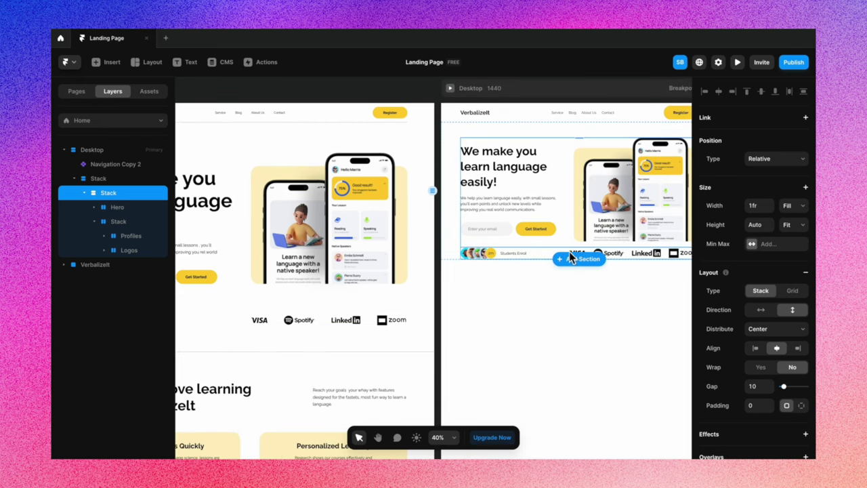
scroll(449, 323, "left", 6)
left_click(350, 305)
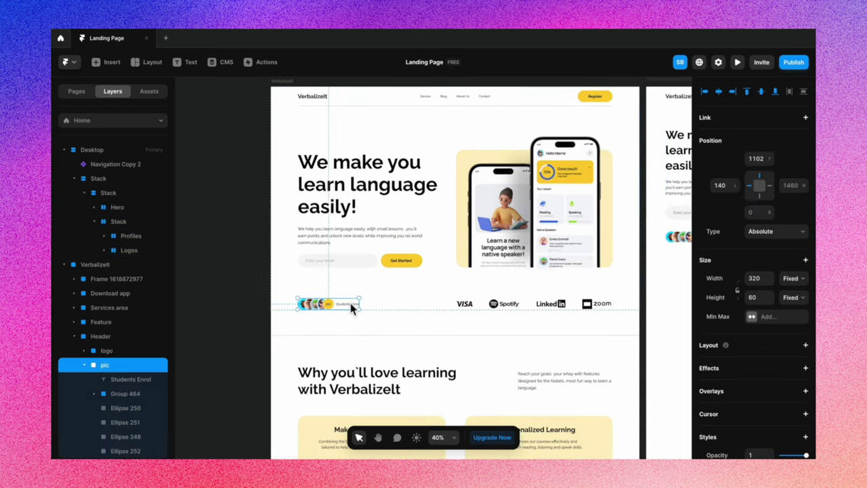
scroll(396, 319, "right", 9)
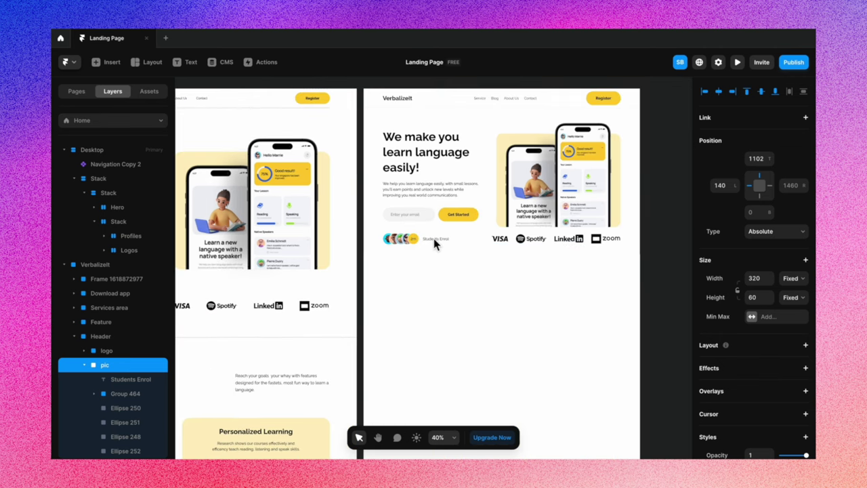
left_click(414, 237)
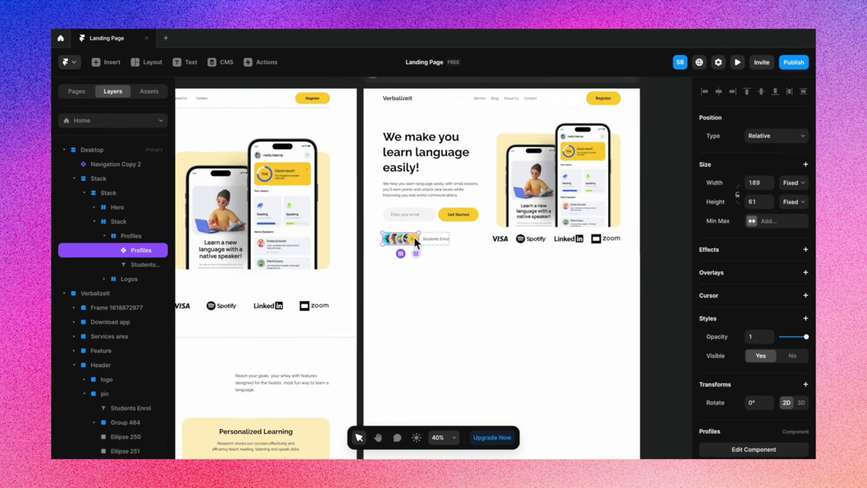
Wrap Hero and the Profiles and Logos row on the Desktop page together in a new vertical stack
left_click(484, 242)
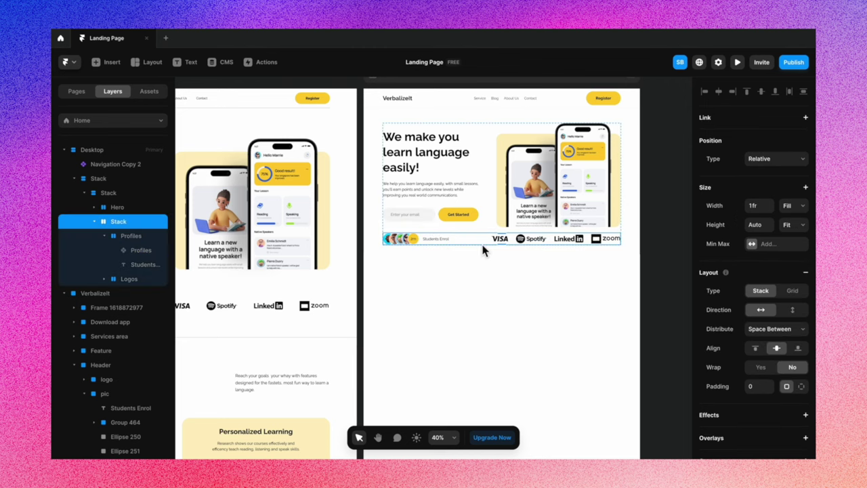
left_click(491, 207, "shift")
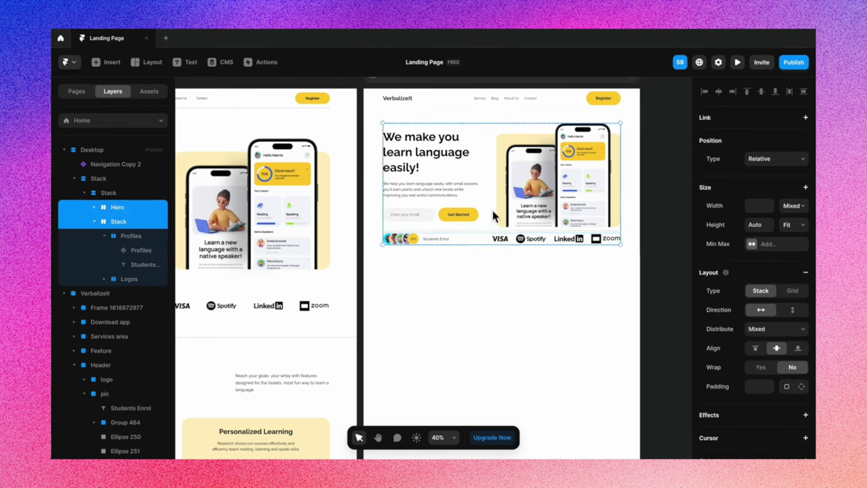
right_click(491, 207)
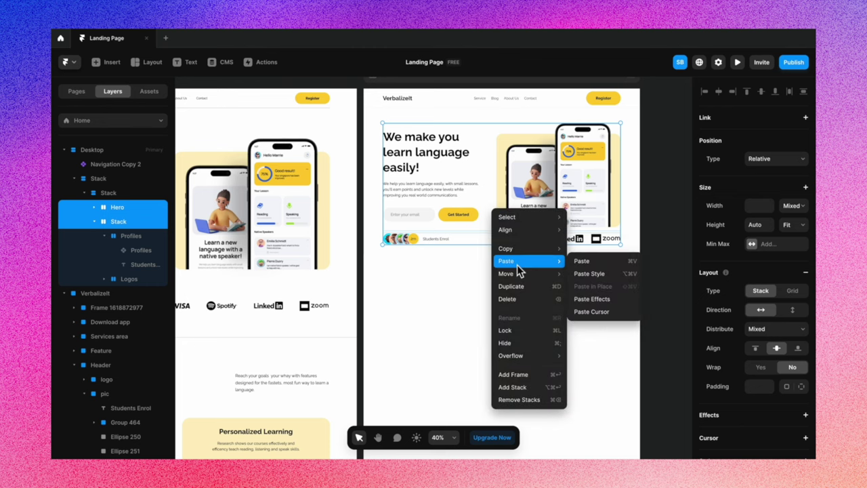
left_click(512, 387)
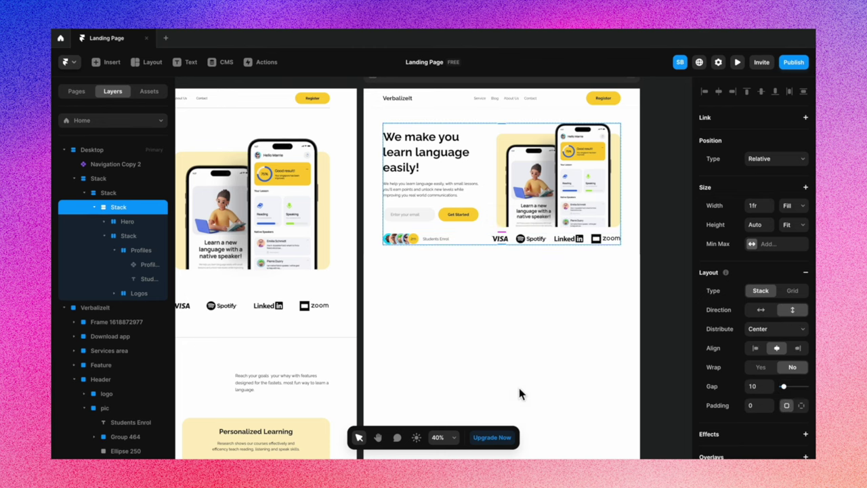
Widen the new stack's gap between Hero and the Profiles and Logos row to 137
left_click_drag(505, 235, 506, 264)
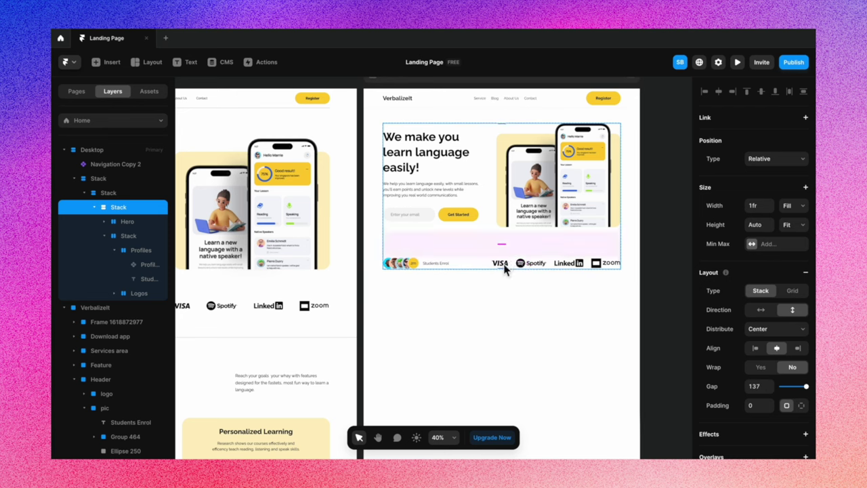
scroll(492, 345, "left", 5)
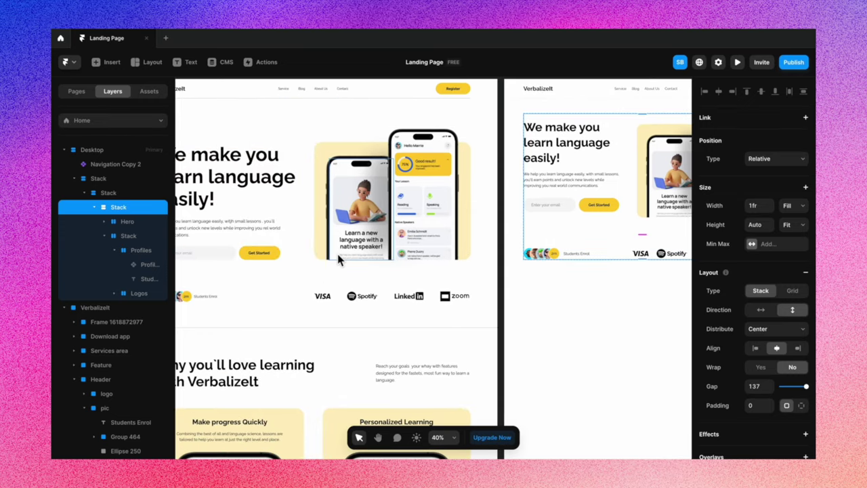
scroll(393, 312, "right", 5)
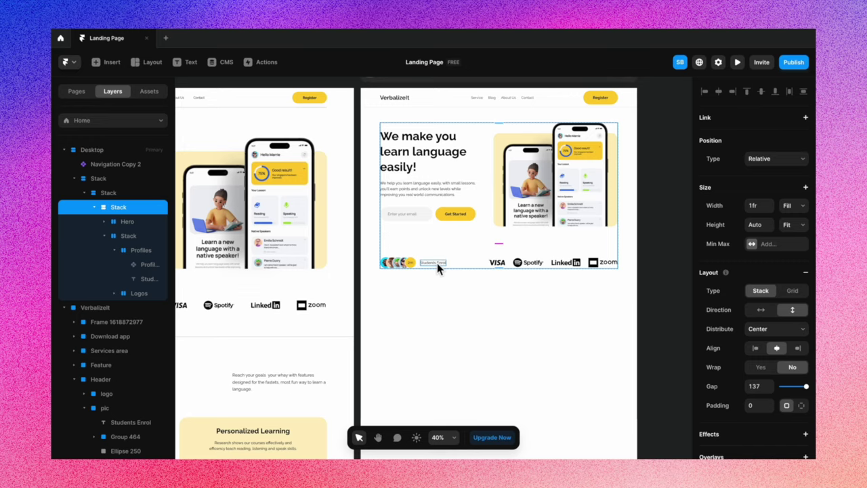
key("Escape")
Draw a horizontal path about 1442 wide across the Desktop page below the profiles and logos, then leave graphic editing
scroll(437, 263, "down", 3)
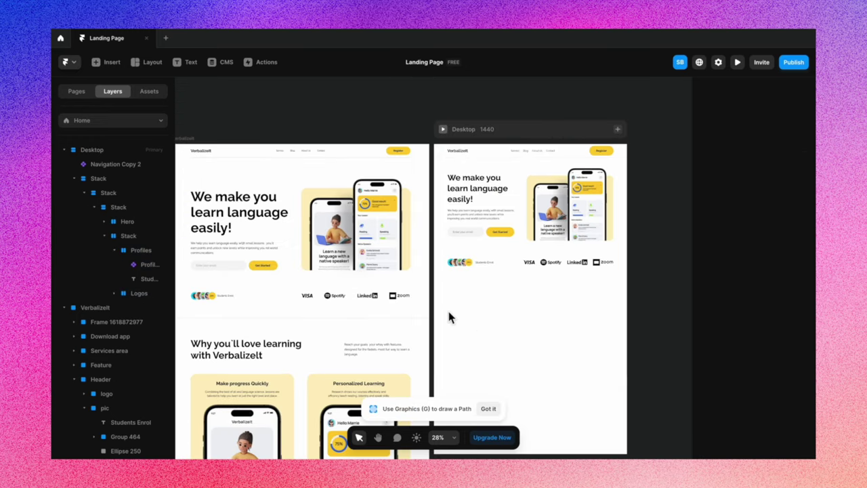
key("g")
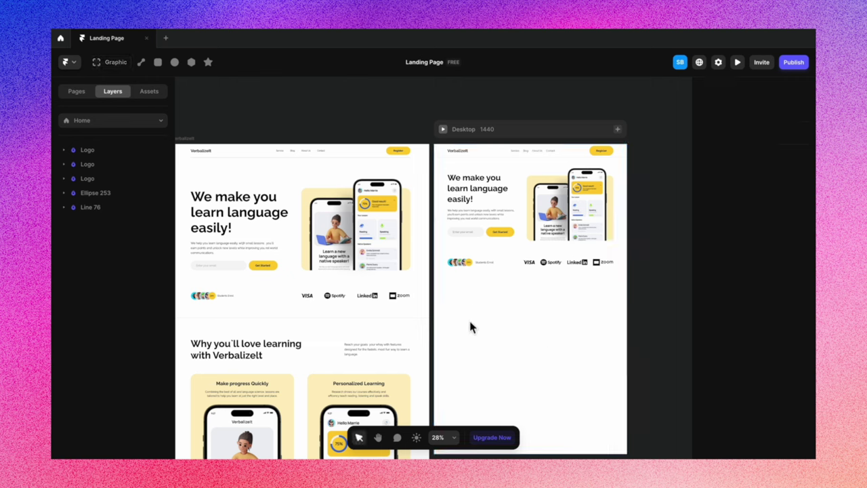
left_click(141, 63)
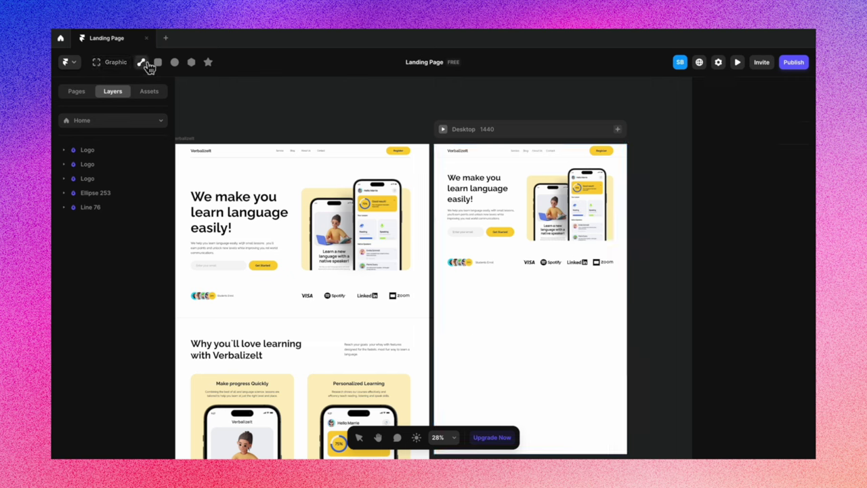
left_click(433, 306)
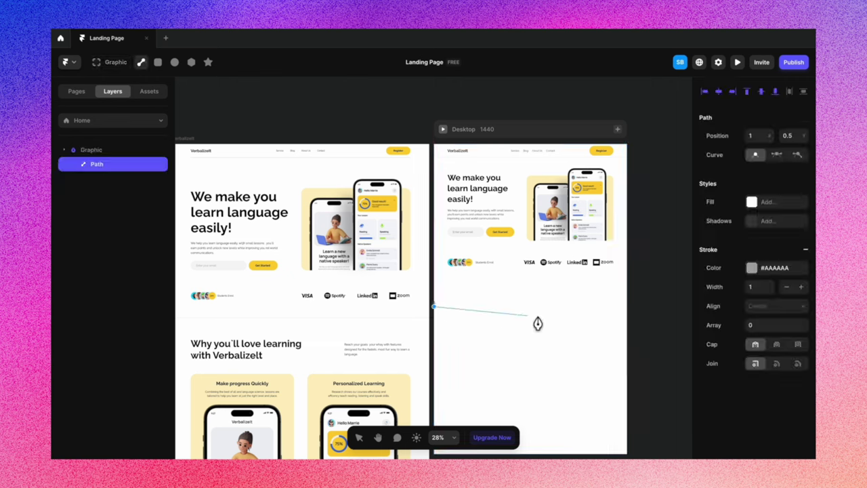
left_click(627, 309)
key("Escape")
key("Escape")
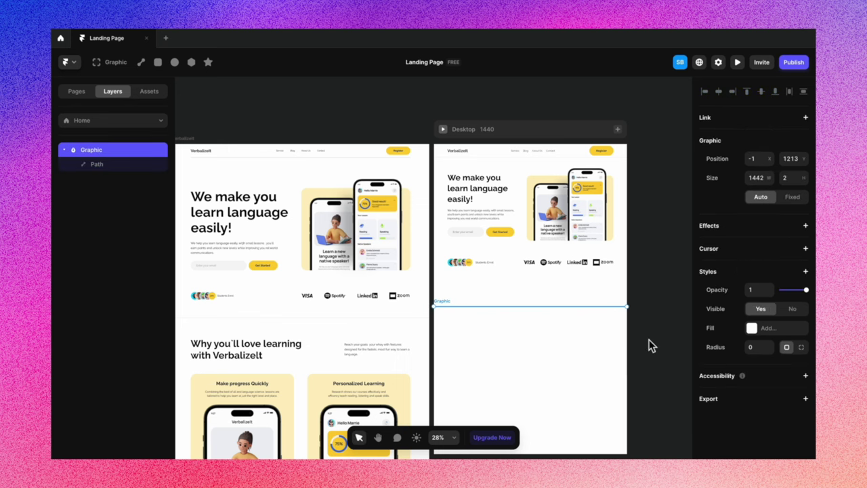
left_click(649, 335)
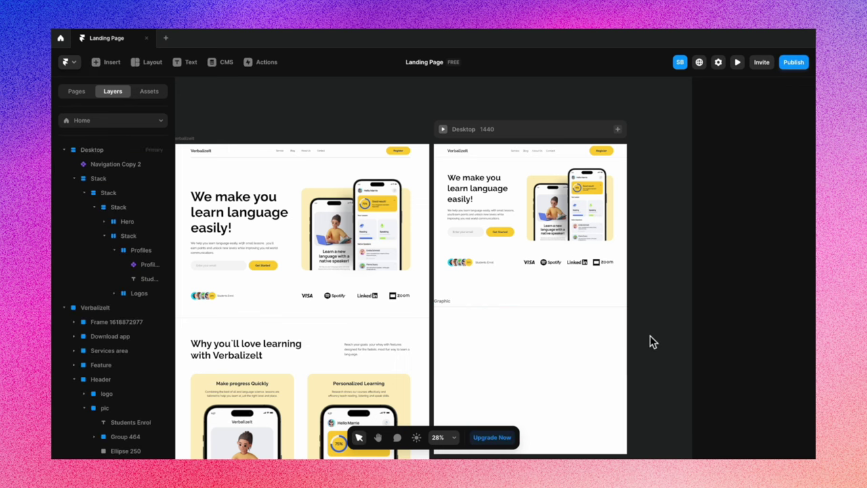
Move the divider line graphic into the Desktop page's layout, directly below the hero section
left_click(550, 308)
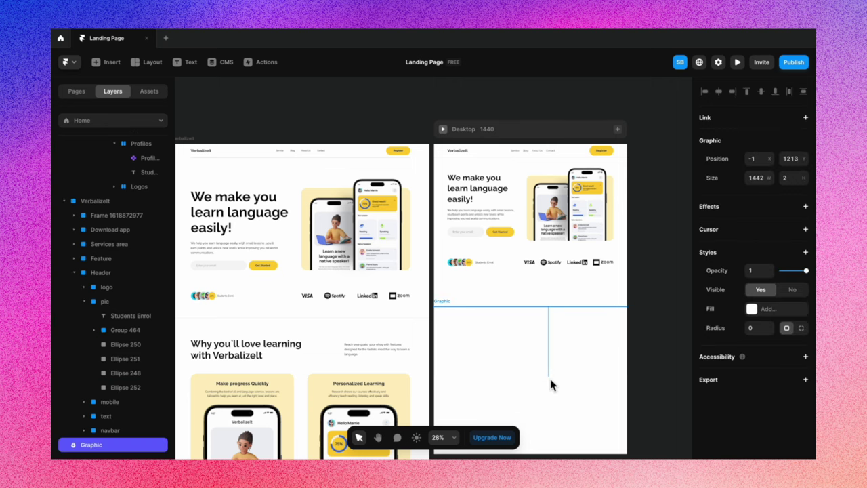
left_click_drag(466, 366, 463, 353)
left_click(646, 322)
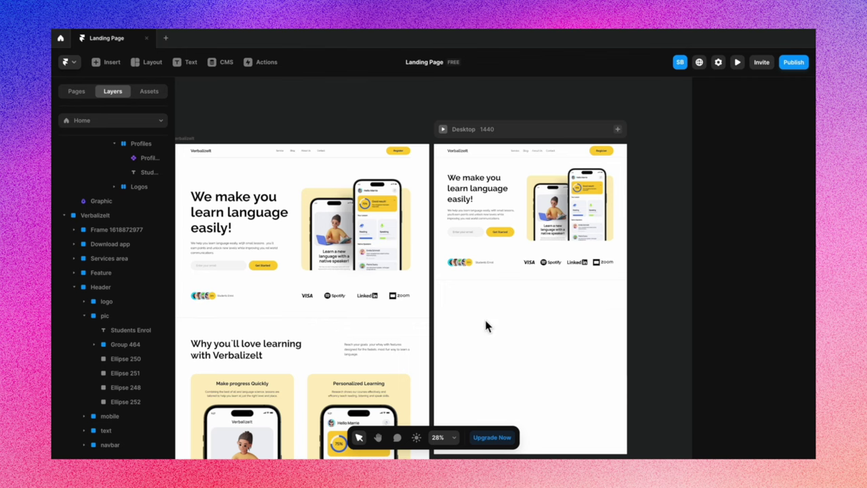
Draw a frame about 941 by 785 on the Desktop page below the divider line
scroll(485, 320, "up", 5)
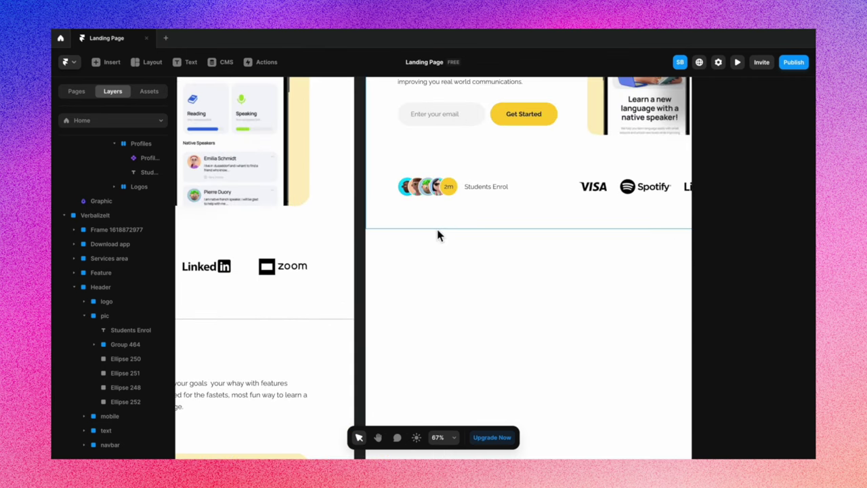
scroll(476, 374, "down", 5)
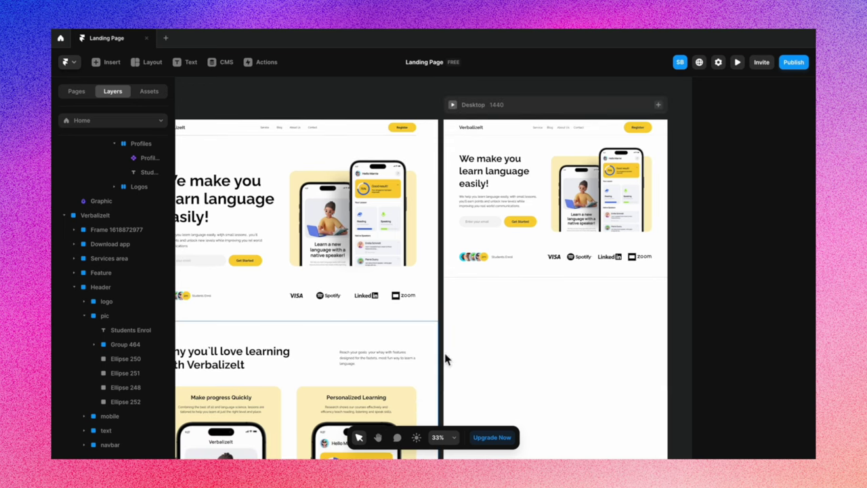
scroll(493, 354, "down", 2)
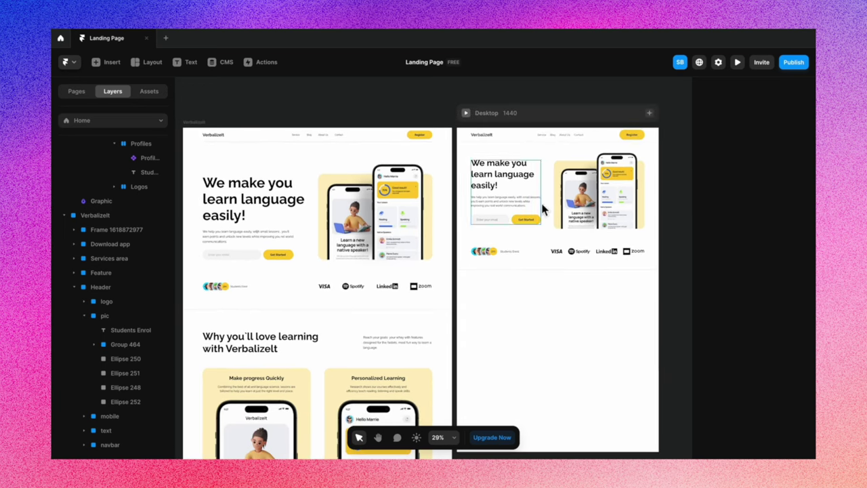
scroll(528, 324, "down", 3)
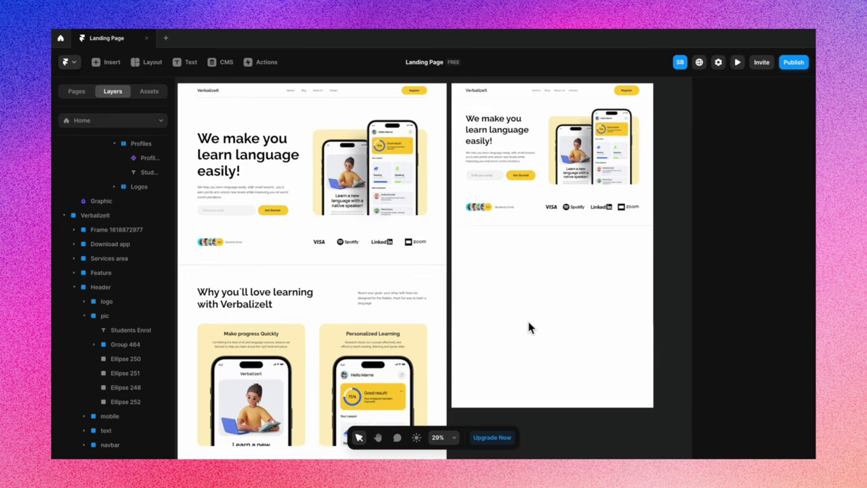
scroll(529, 327, "up", 1)
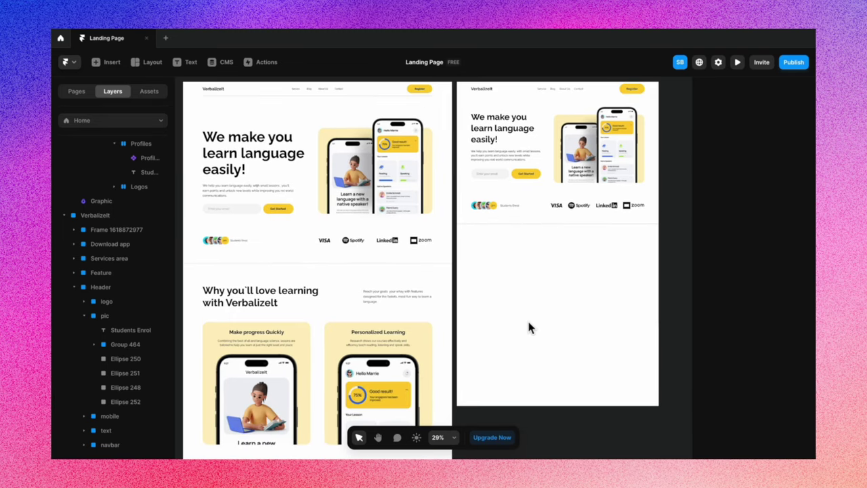
scroll(433, 335, "down", 1)
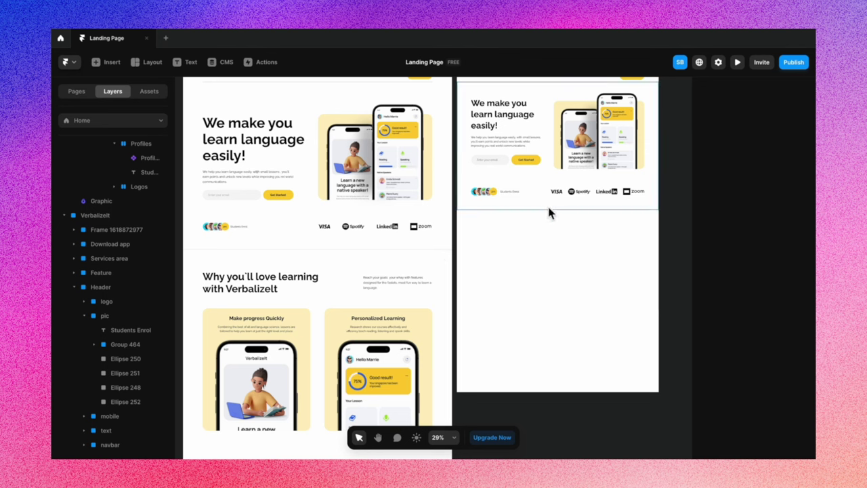
key("f")
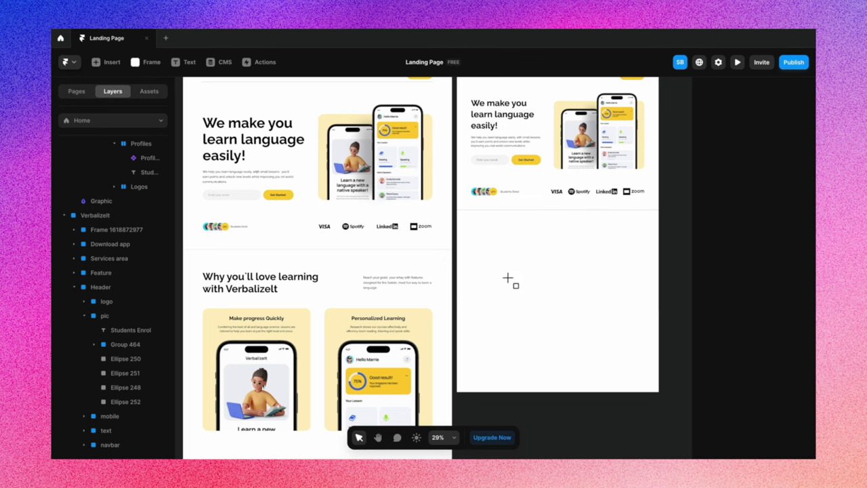
mouse_move(472, 238)
left_mouse_down()
mouse_move(602, 350)
mouse_move(593, 352)
left_mouse_up()
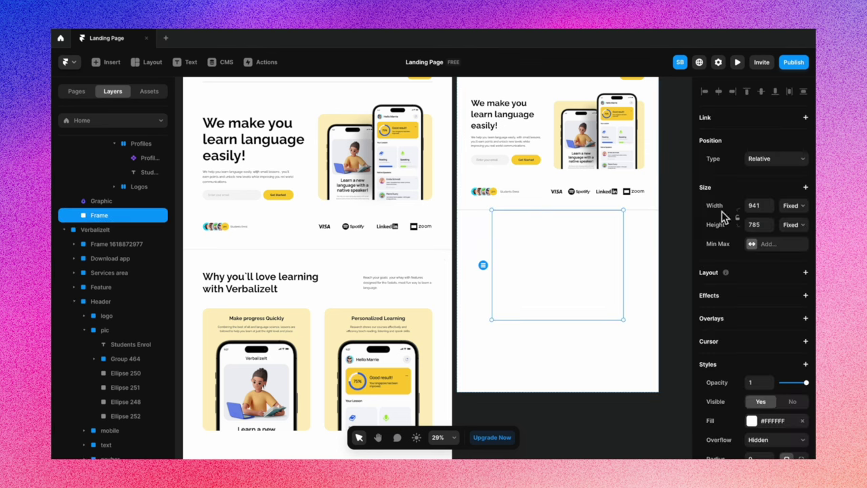
Set the new frame's width to Fill and check the hero section stack's size and padding settings
left_click(797, 207)
key("Escape")
left_click(656, 167)
scroll(772, 169, "up", 1)
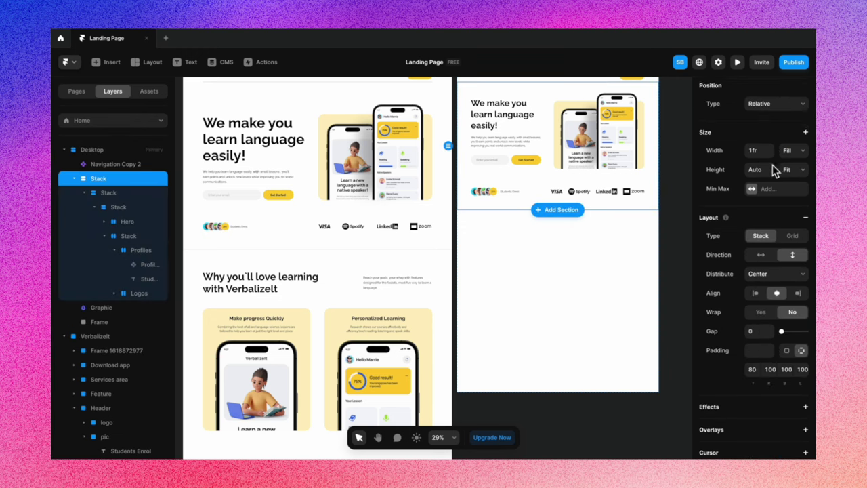
left_click(600, 260)
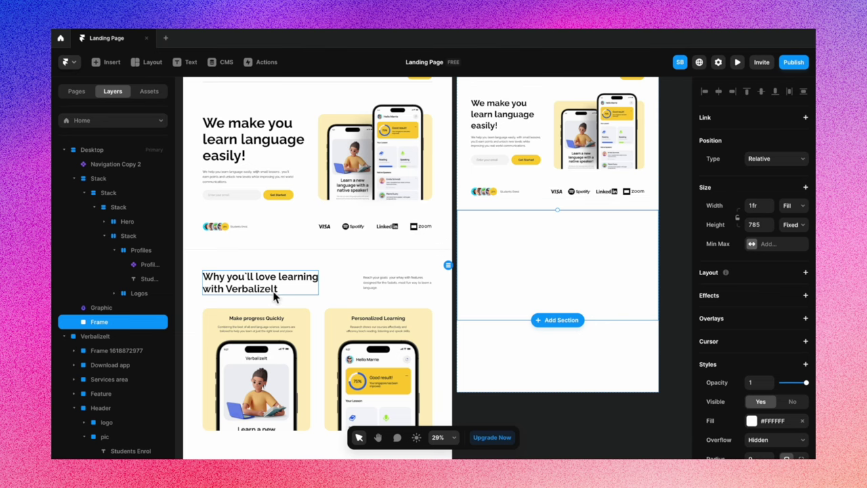
Copy the heading "Why you'll love learning with VerbalizeIt" and the "Reach your goals" paragraph from the reference design into the new frame, side by side
left_click_drag(282, 284, 496, 253)
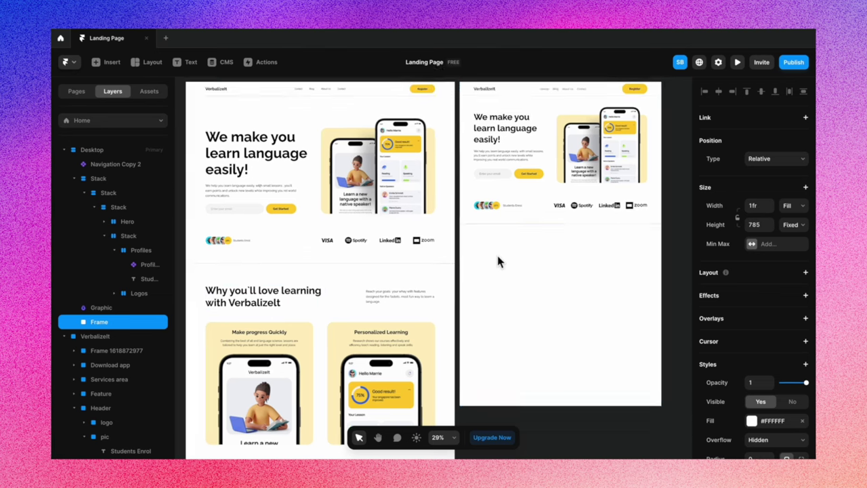
left_click(643, 306)
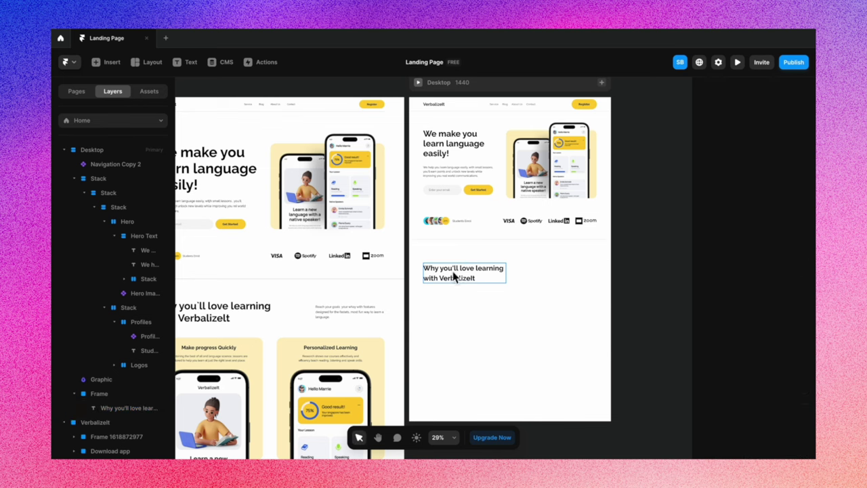
left_click(349, 313)
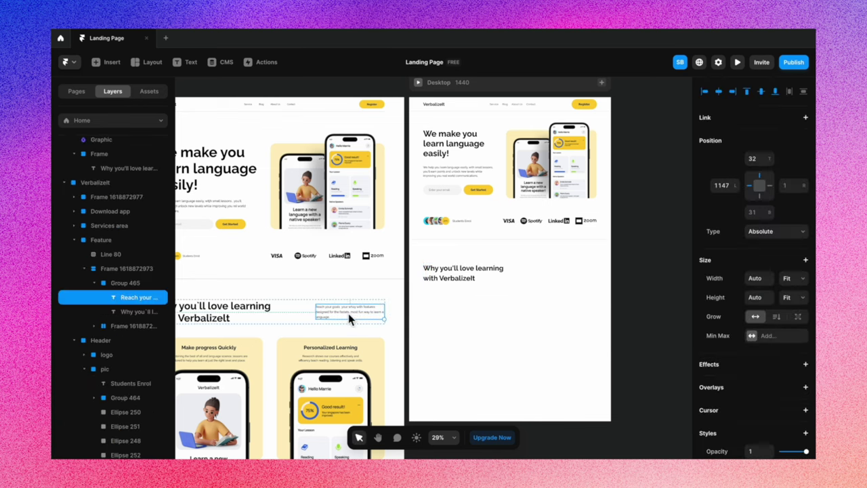
key("super+c")
left_click(499, 306)
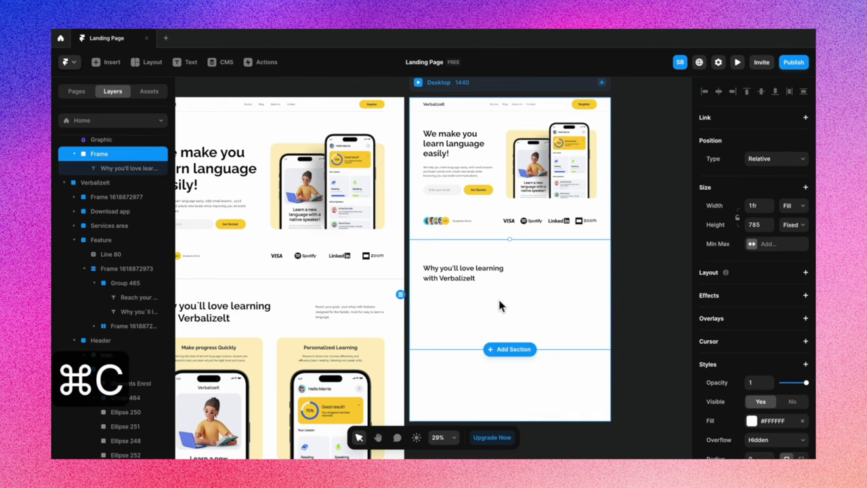
key("super+v")
scroll(632, 291, "up", 2)
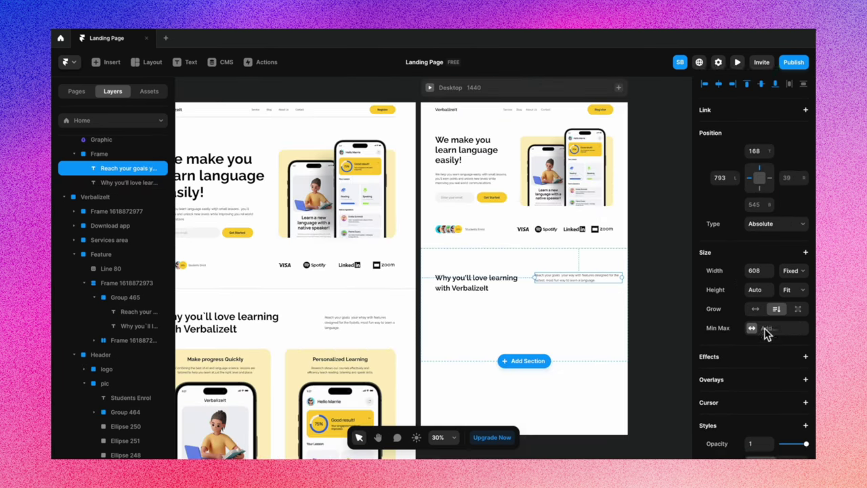
Apply the Body 2 text style to the "Reach your goals" paragraph and narrow it until the text wraps onto three lines
scroll(745, 329, "down", 5)
left_click(752, 360)
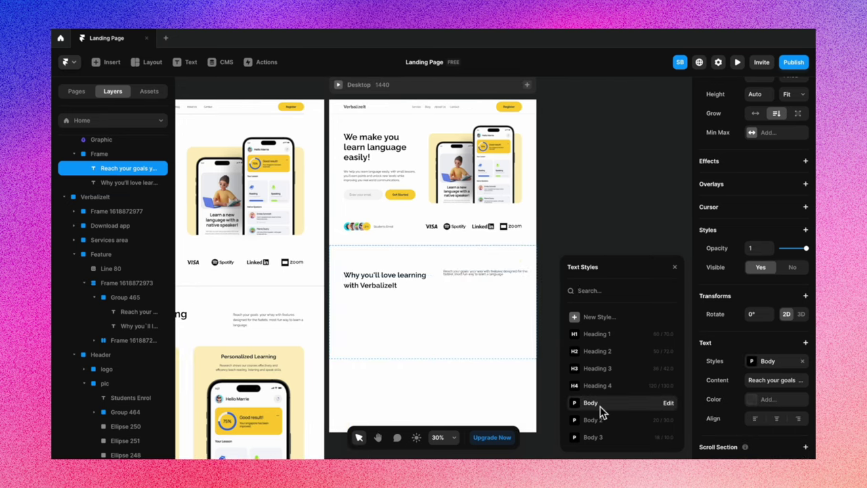
left_click(597, 415)
left_click(551, 328)
scroll(550, 328, "left", 3)
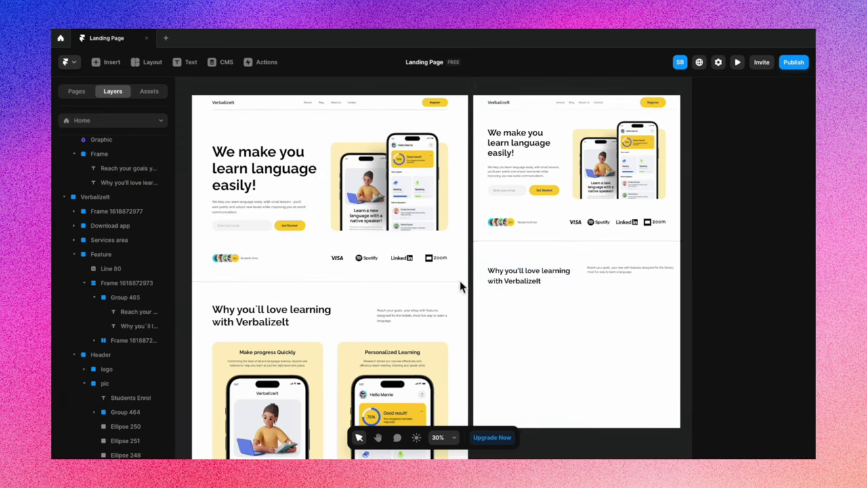
left_click(675, 271)
left_click_drag(676, 270, 653, 272)
scroll(669, 309, "right", 2)
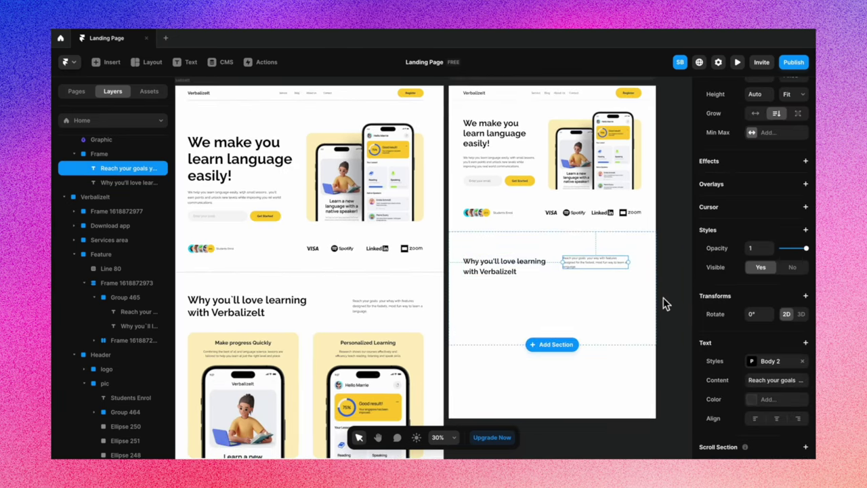
Group the "Why you'll love learning" heading and the "Reach your goals" paragraph into a stack
left_click(515, 266)
left_click(514, 266)
left_click(592, 266, "shift")
right_click(592, 264)
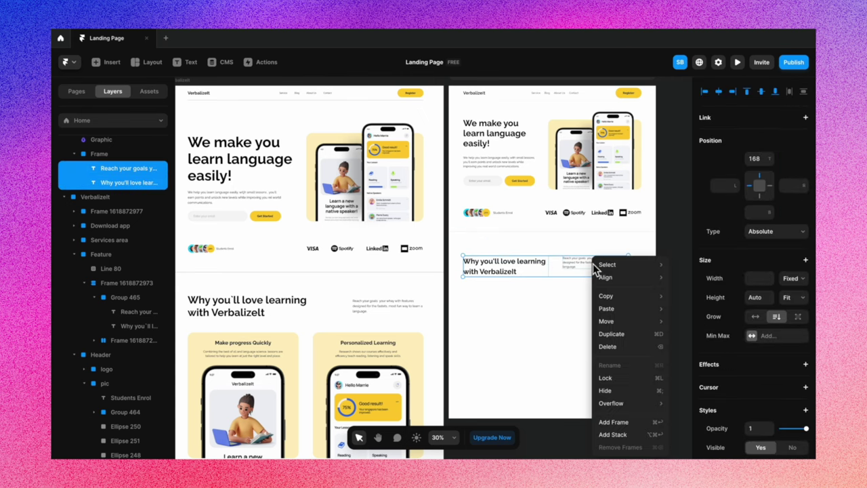
left_click(626, 434)
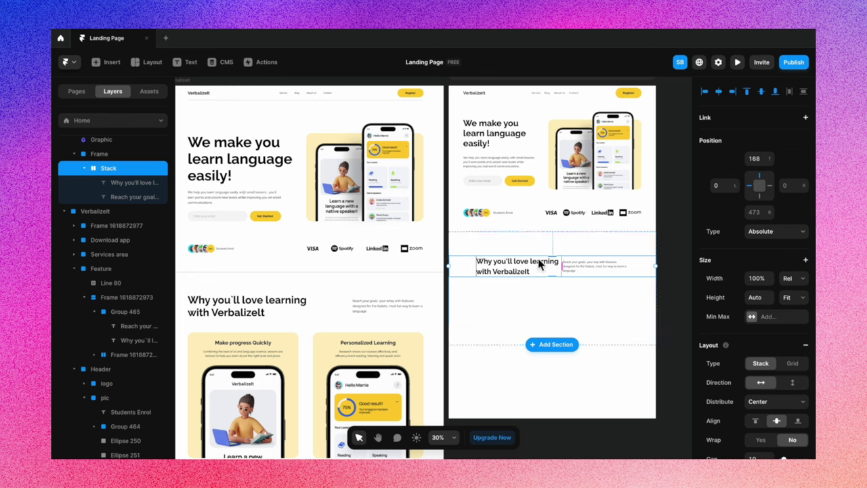
Give the new heading stack a fixed width of 1240
scroll(803, 188, "down", 3)
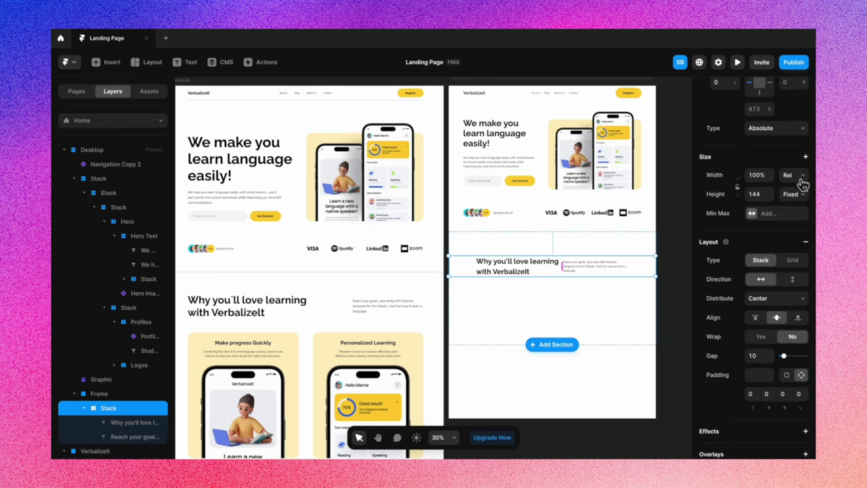
left_click(792, 178)
left_click(777, 182)
left_click(758, 176)
type("1240")
key("Return")
left_click(677, 259)
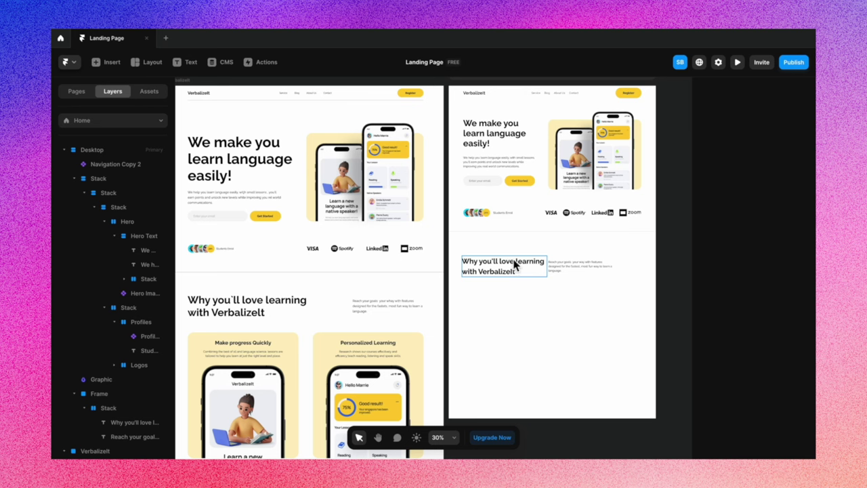
Set the heading stack's gap to 120 and its distribution to Space Between
left_click(561, 266)
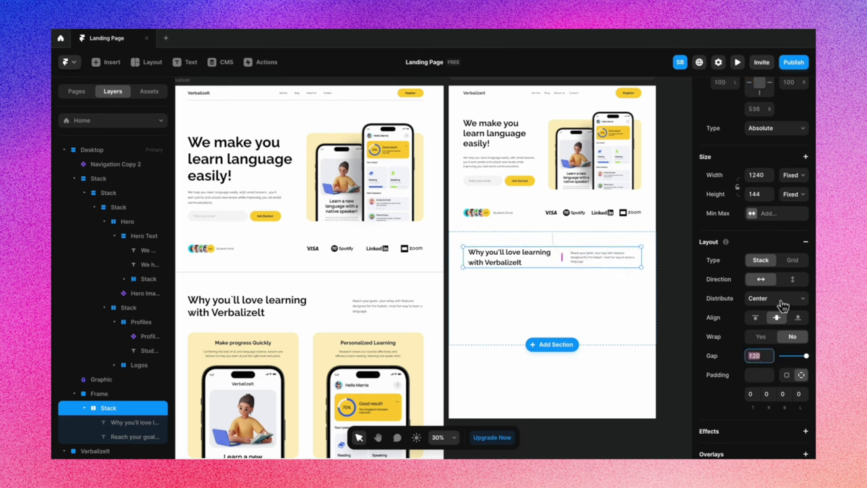
left_click(777, 299)
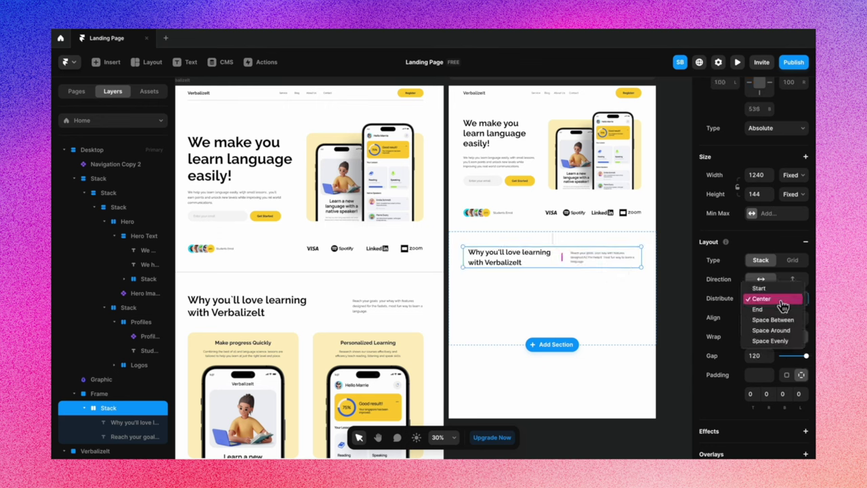
left_click(789, 328)
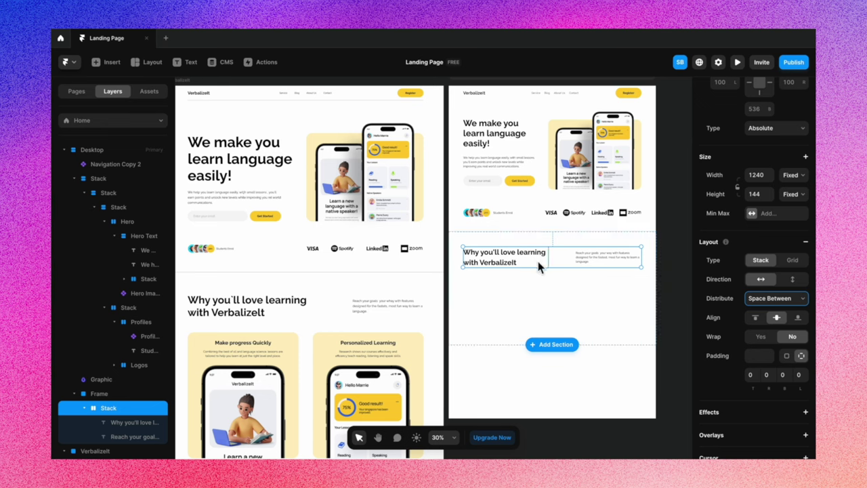
Extend the "Why you'll love learning" section frame downward to a height of about 1176
scroll(516, 304, "right", 2)
scroll(518, 305, "down", 2)
scroll(518, 305, "left", 3)
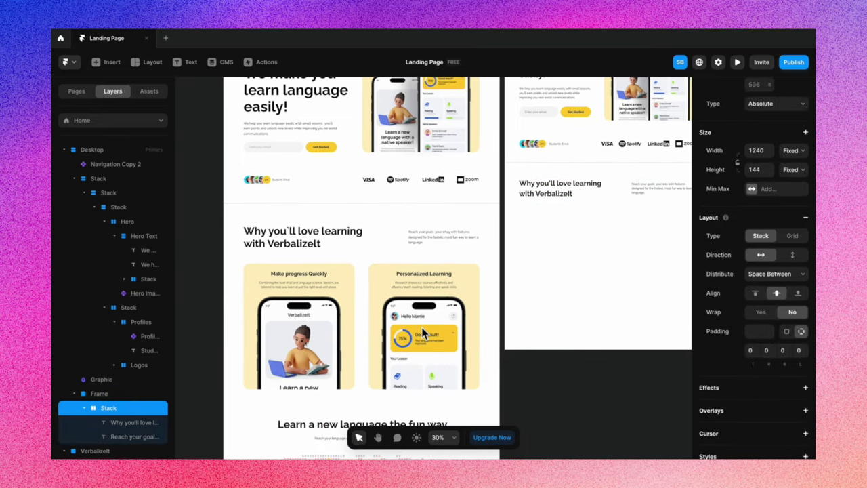
scroll(355, 296, "right", 2)
scroll(355, 296, "down", 1)
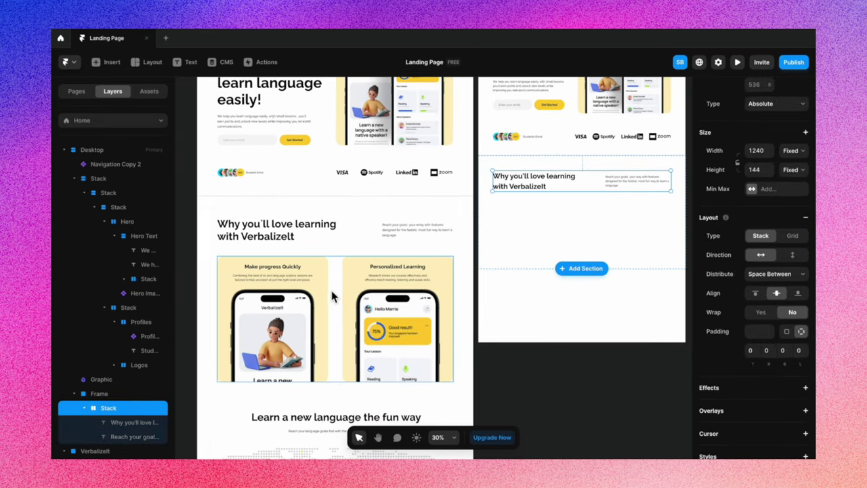
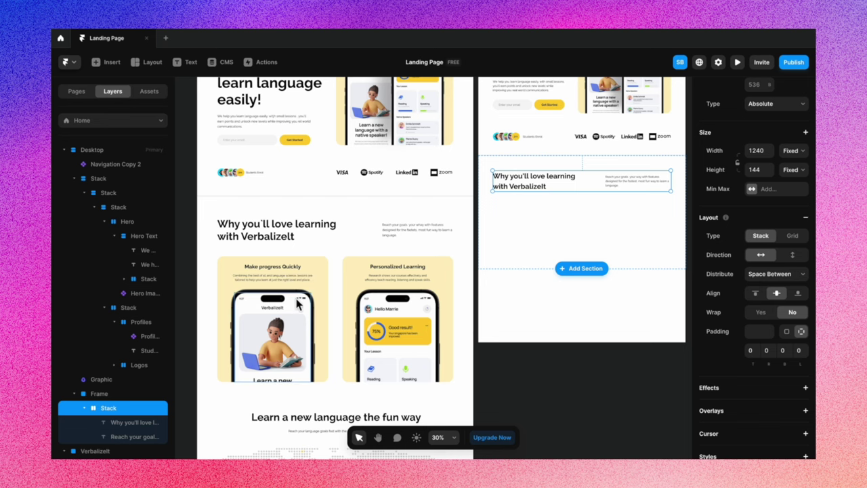
scroll(566, 231, "right", 2)
left_click(566, 231)
left_click_drag(613, 278, 609, 339)
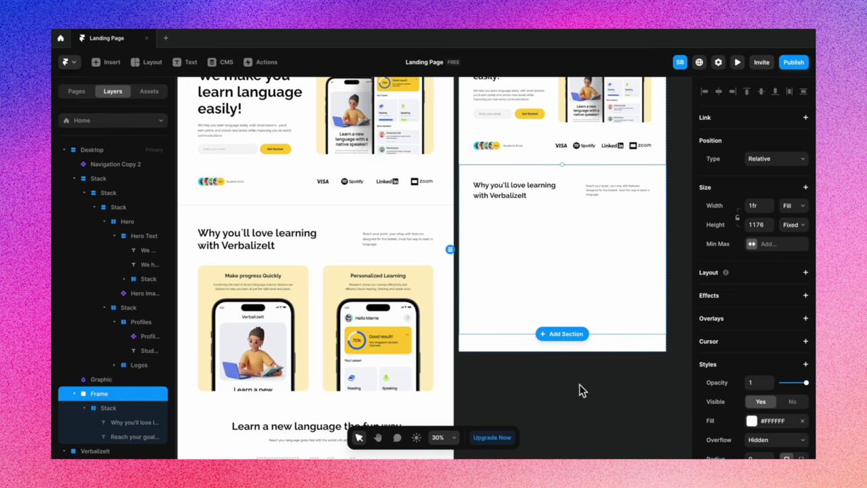
left_click(581, 393)
scroll(579, 392, "up", 2)
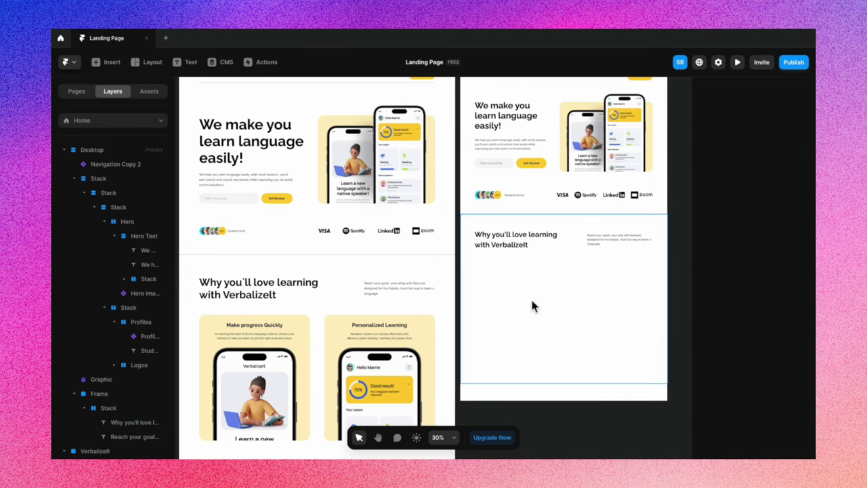
Add the text "Make progress Quickly" below the section heading and apply the Heading 3 style
scroll(535, 301, "down", 1)
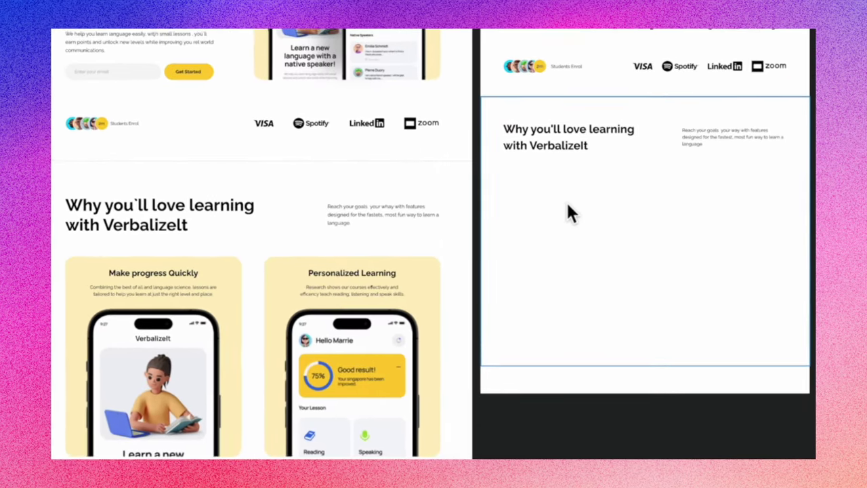
left_click(512, 247)
type("Make progress")
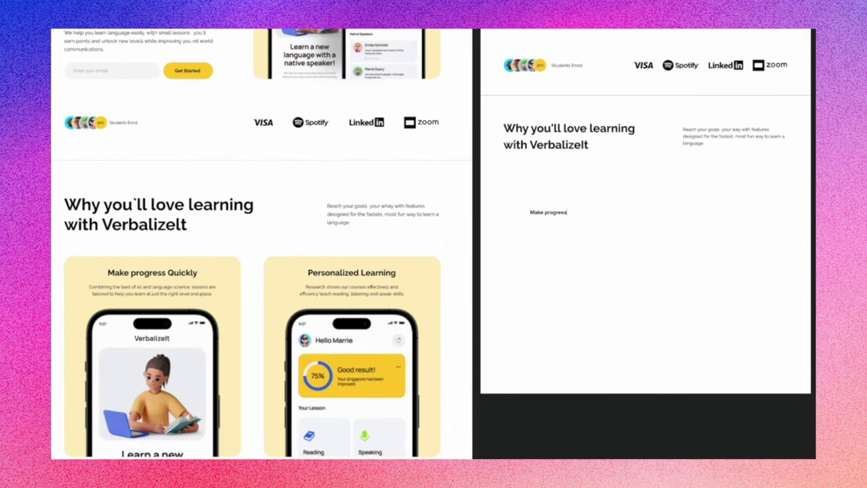
type(" Quickly")
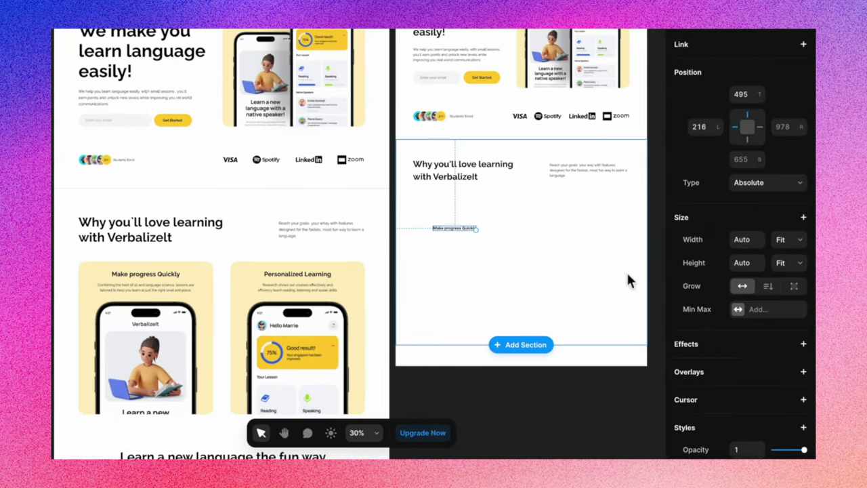
scroll(737, 356, "down", 5)
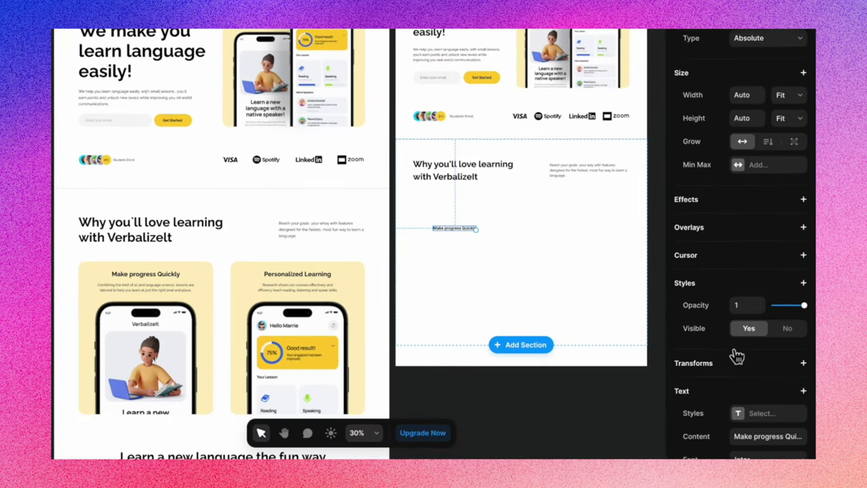
left_click(743, 298)
left_click(550, 348)
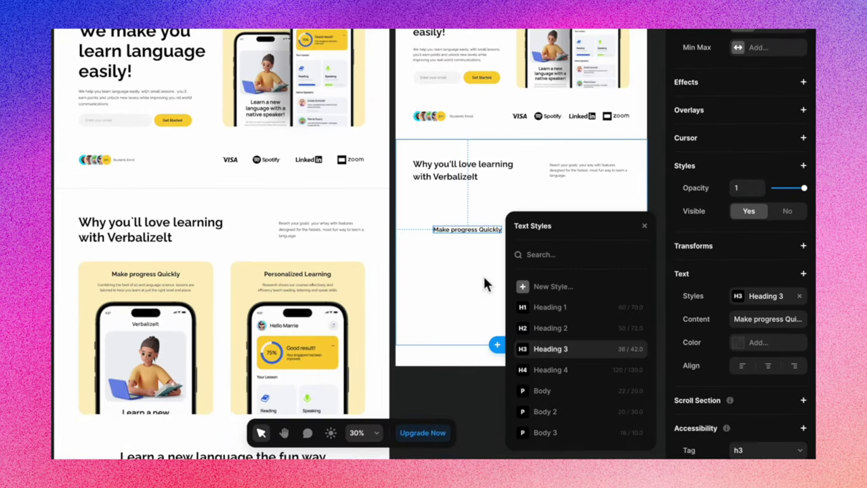
Add the reference card's "Combining the best of all and language science" description below "Make progress Quickly" and style it as Body 2
scroll(482, 274, "down", 2)
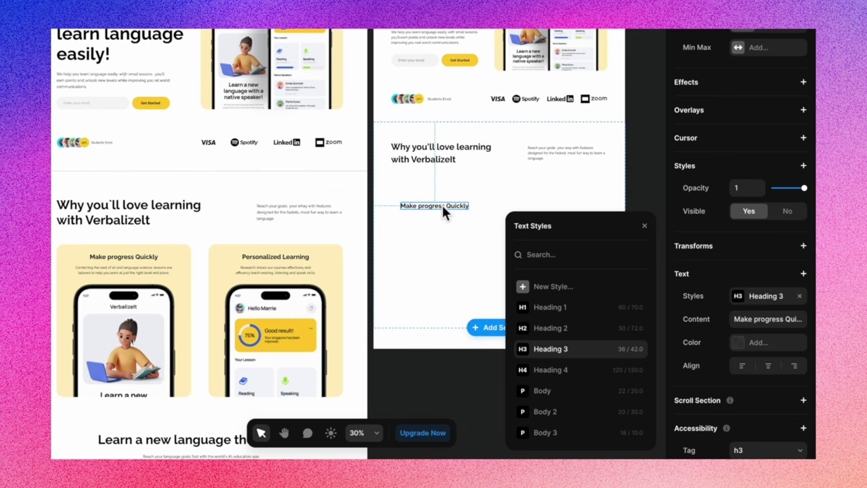
left_click(417, 232)
left_click(417, 232)
type("Combining t")
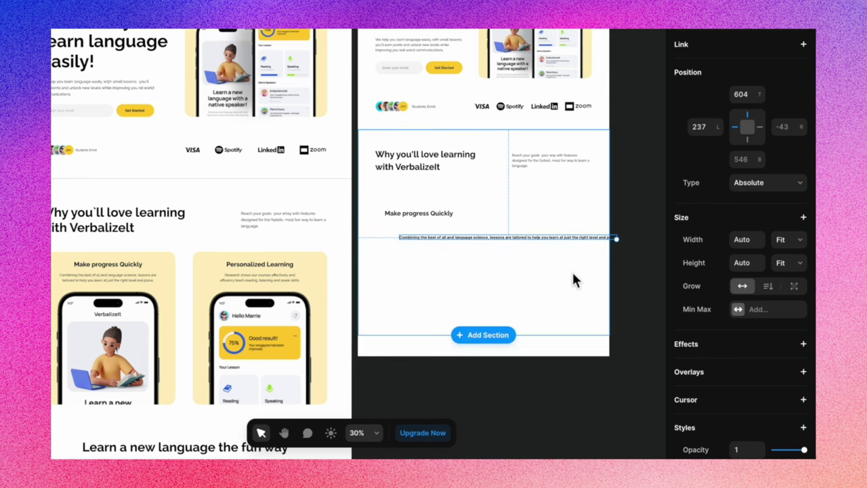
scroll(754, 360, "down", 5)
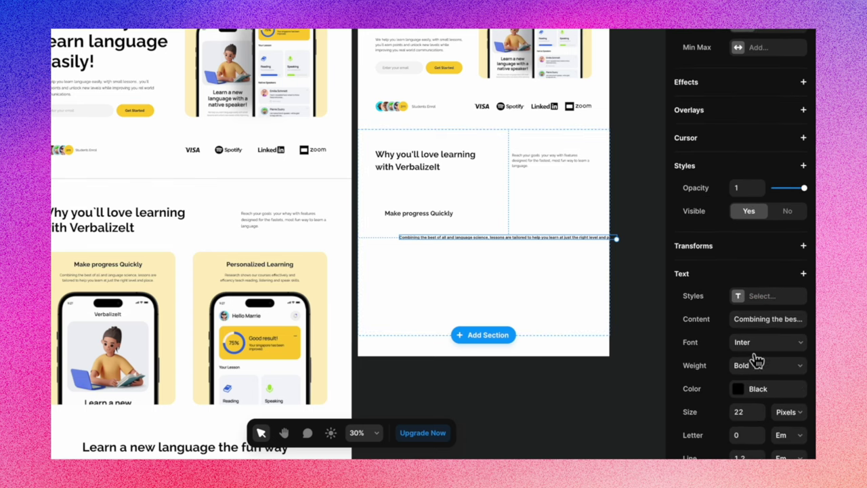
left_click(759, 297)
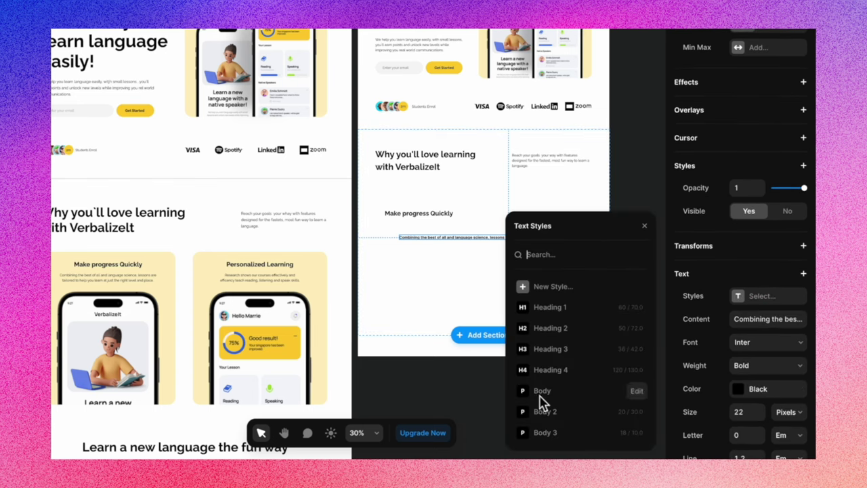
left_click(546, 432)
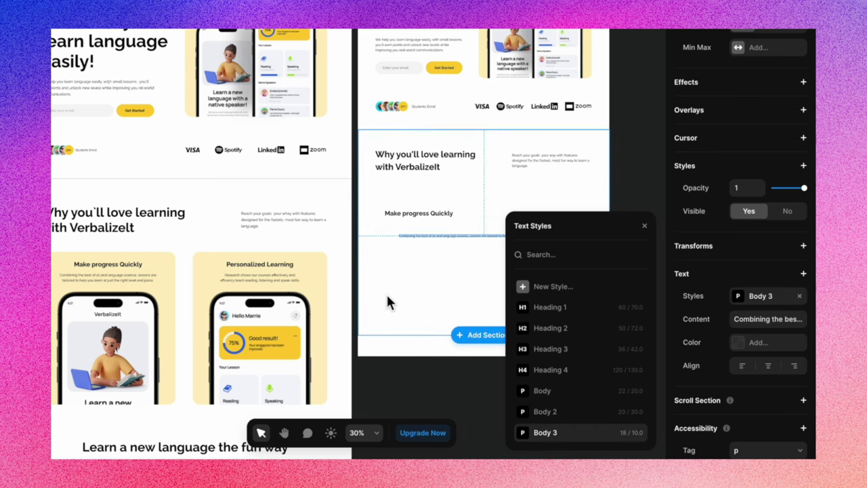
scroll(386, 295, "right", 3)
left_click(548, 413)
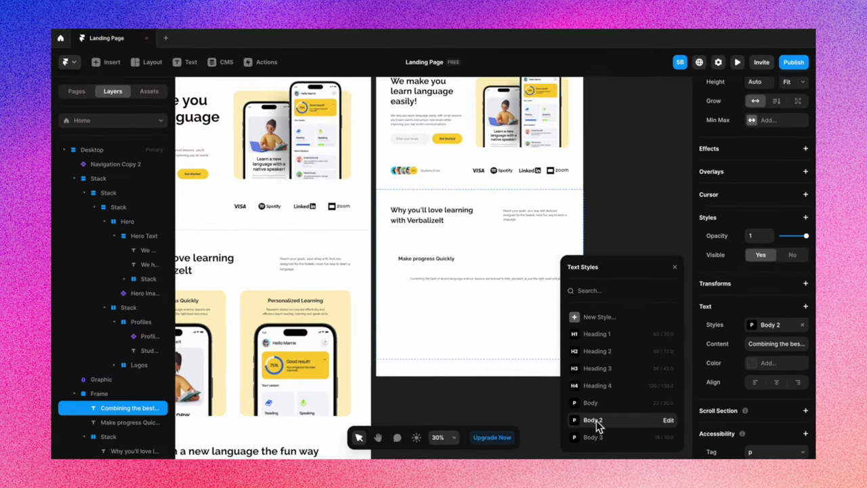
left_click(424, 403)
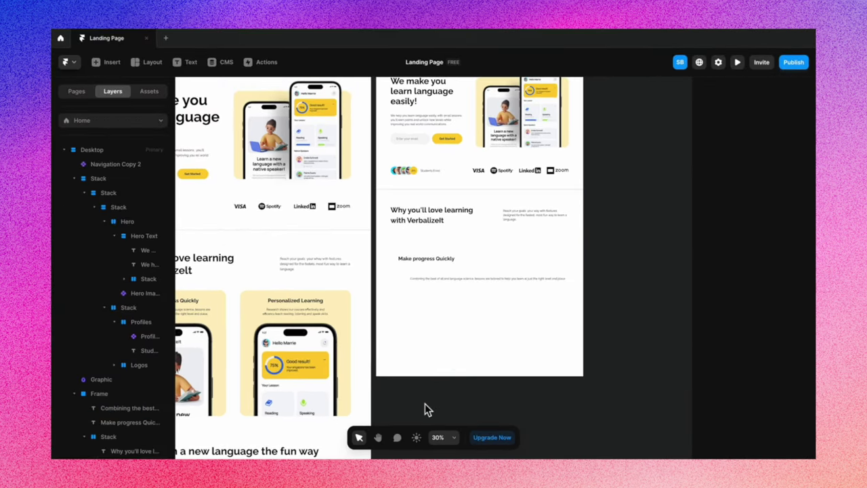
Give the card description a fixed width, narrow it to two centred lines, and align it beneath the "Make progress Quickly" heading
left_click(524, 279)
scroll(719, 236, "up", 3)
left_click(787, 237)
left_click(786, 201)
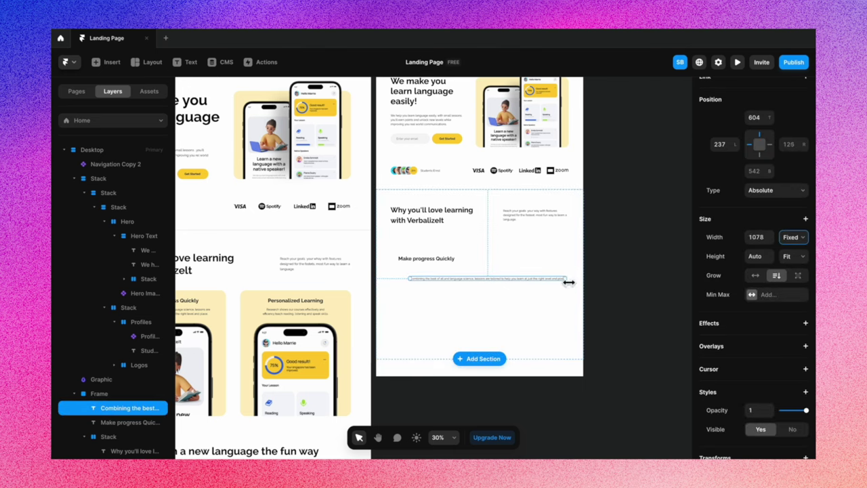
scroll(434, 270, "left", 3)
scroll(757, 384, "down", 3)
left_click_drag(535, 291, 580, 278)
scroll(525, 274, "right", 1)
left_click(512, 264, "shift")
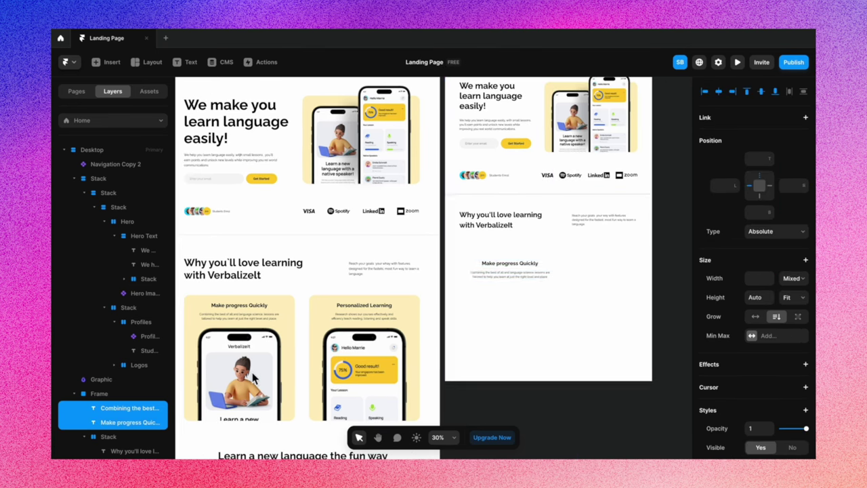
Place the Image 1 component in the section directly below the "Make progress Quickly" description
left_click(149, 91)
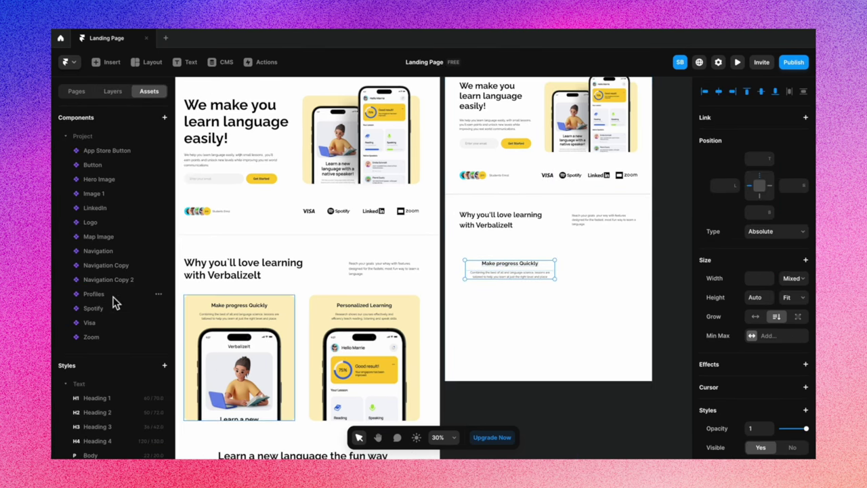
left_click_drag(104, 198, 500, 326)
scroll(563, 311, "right", 2)
scroll(563, 310, "down", 1)
Set the placed component's image resolution to Full and replace its picture with Group 461.png from the Desktop folder
left_click(759, 374)
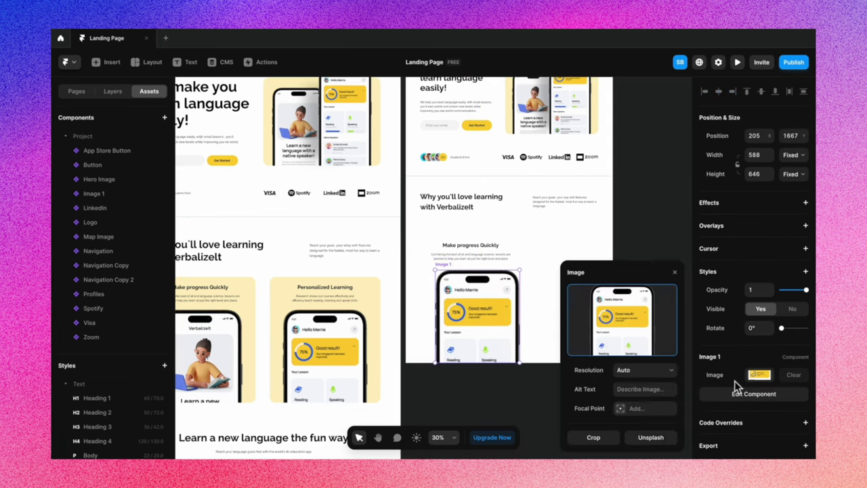
left_click(639, 378)
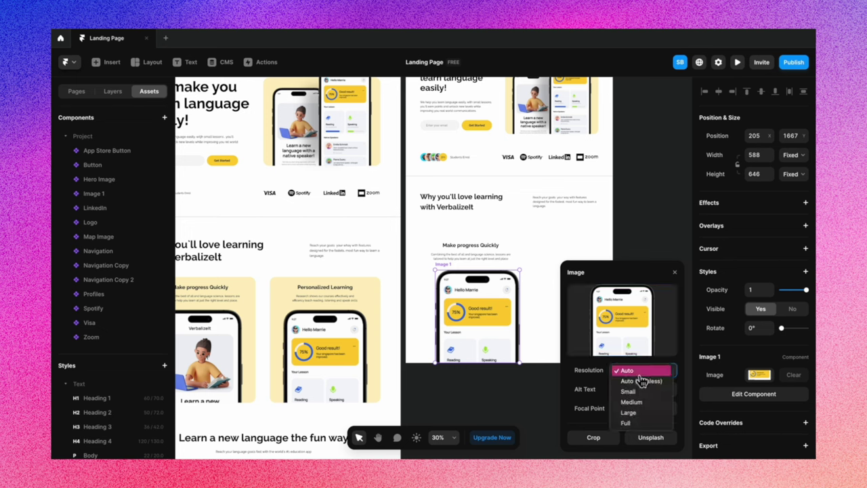
left_click(650, 424)
left_click(637, 341)
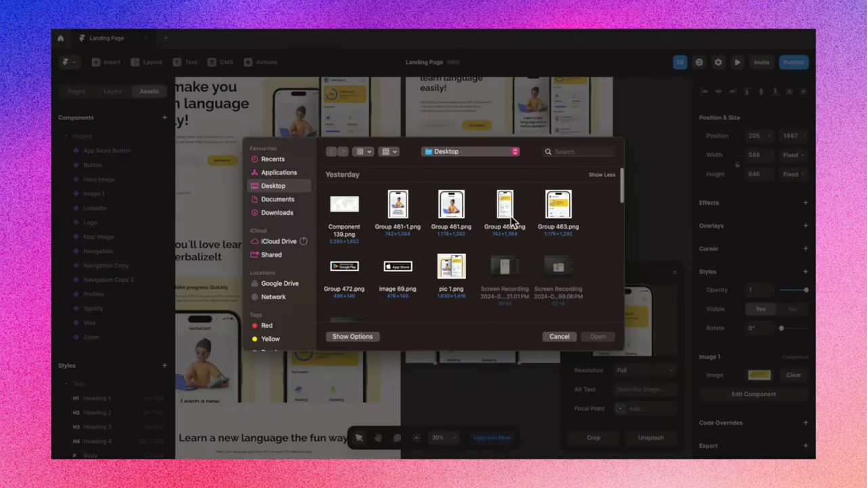
left_click(443, 222)
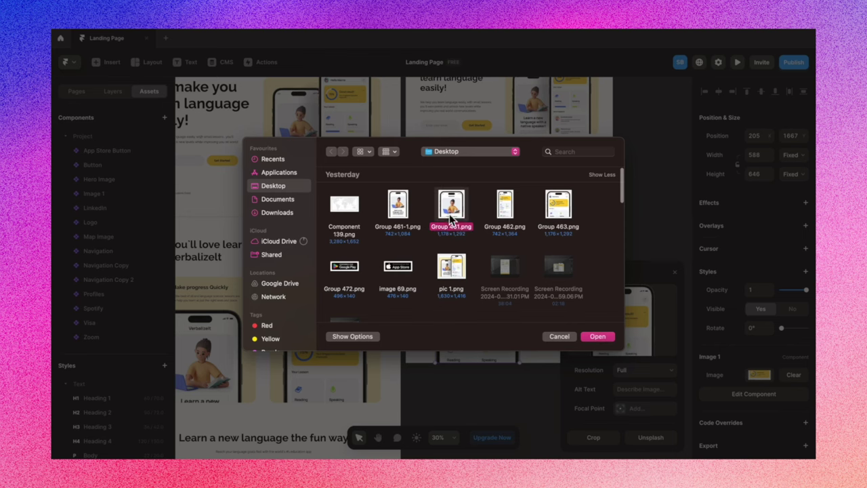
left_click(613, 336)
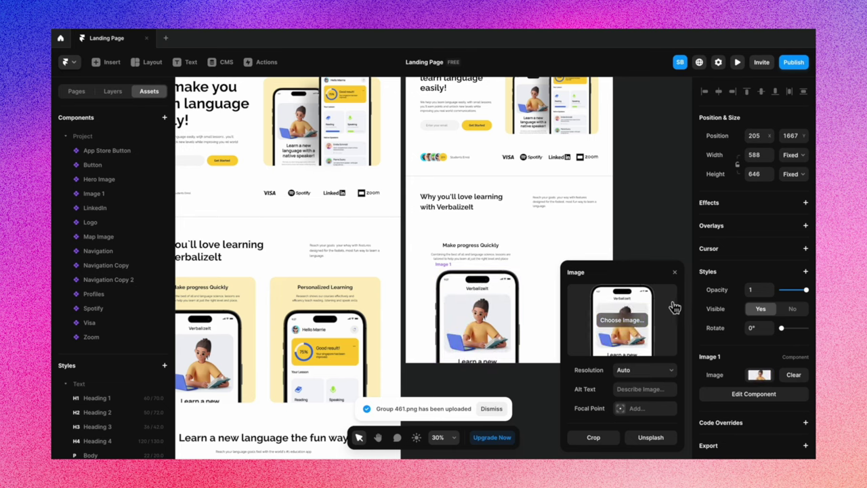
Wrap the new section's "Make progress Quickly" heading, description and phone image together in a vertical stack
left_click(674, 272)
left_click(645, 311)
scroll(646, 312, "left", 2)
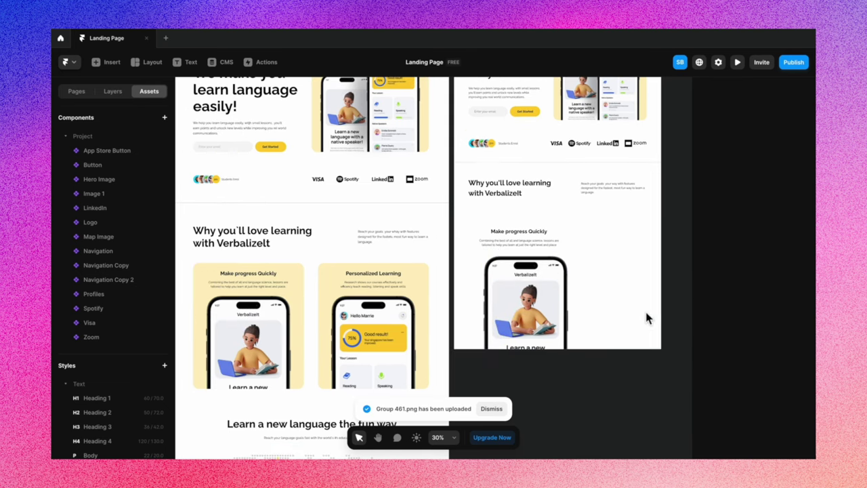
left_click(494, 301)
scroll(494, 301, "left", 2)
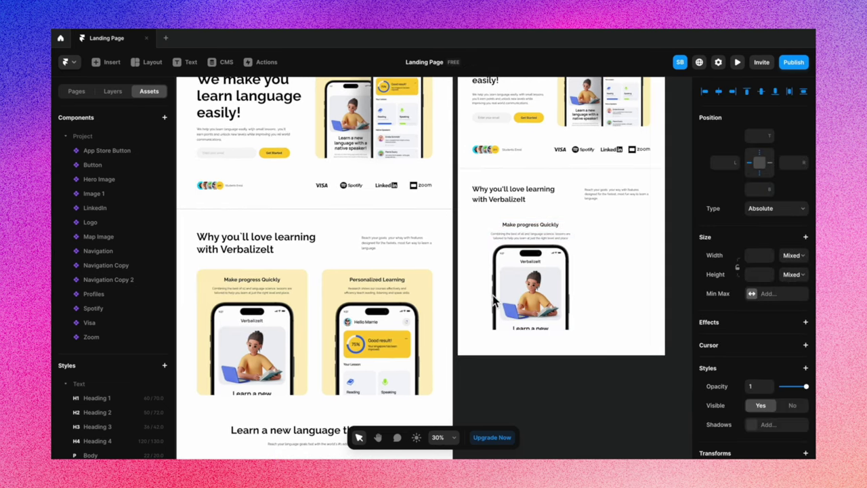
right_click(538, 293)
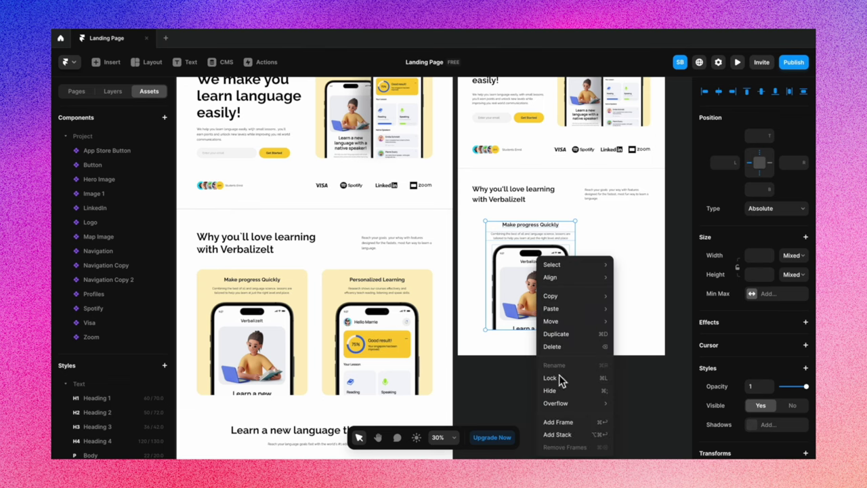
left_click(563, 433)
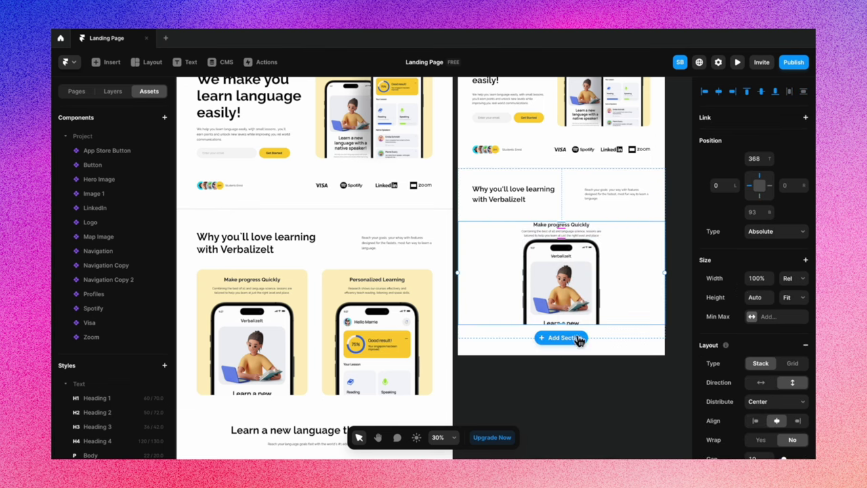
scroll(586, 313, "right", 2)
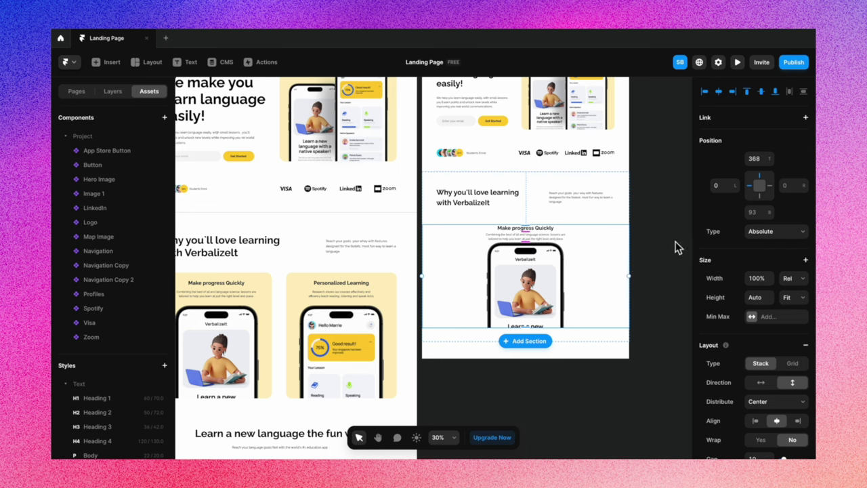
Give the card stack a fixed width and narrow it to about 821
left_click(792, 279)
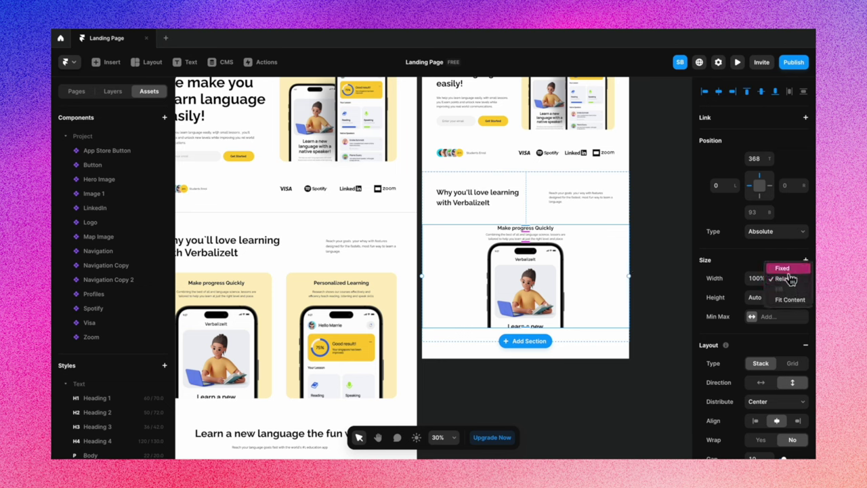
left_click(785, 269)
left_click_drag(631, 283, 544, 286)
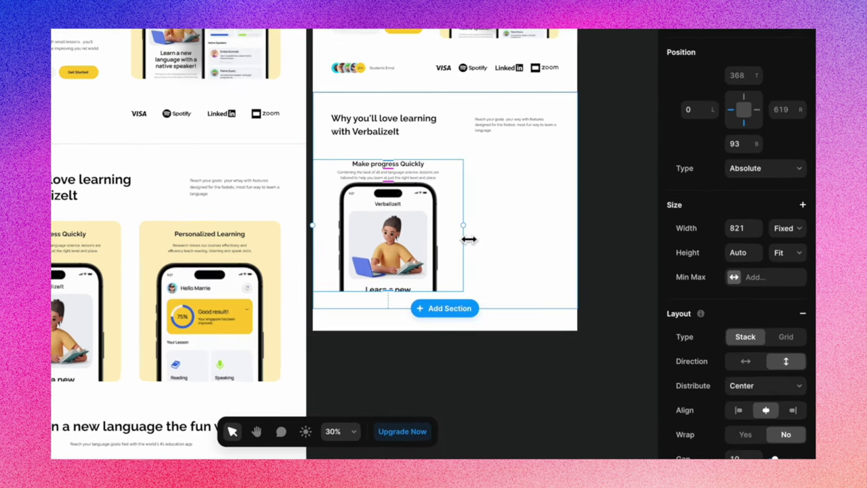
Check the reference card's styling and give the new card stack the same corner radius of 40
left_click(173, 242)
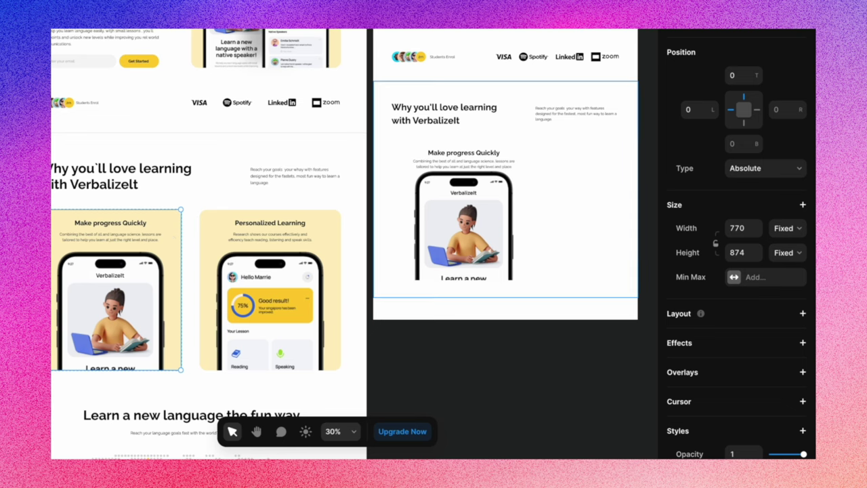
scroll(793, 287, "down", 5)
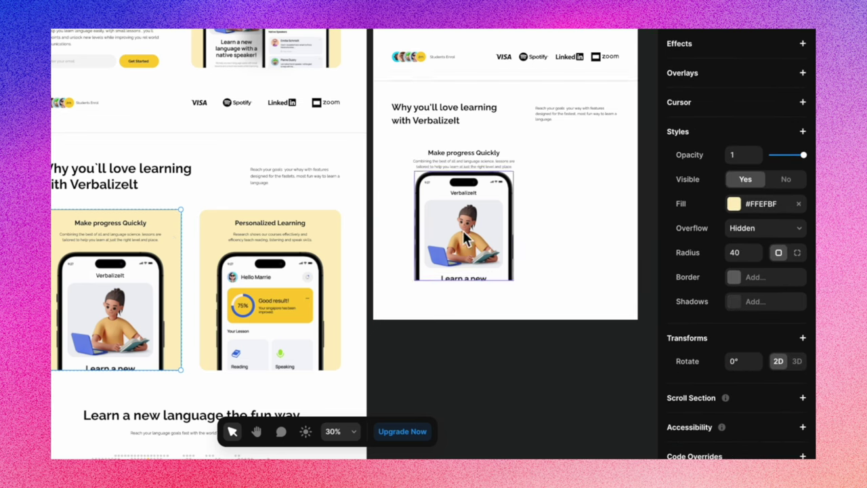
left_click(527, 191)
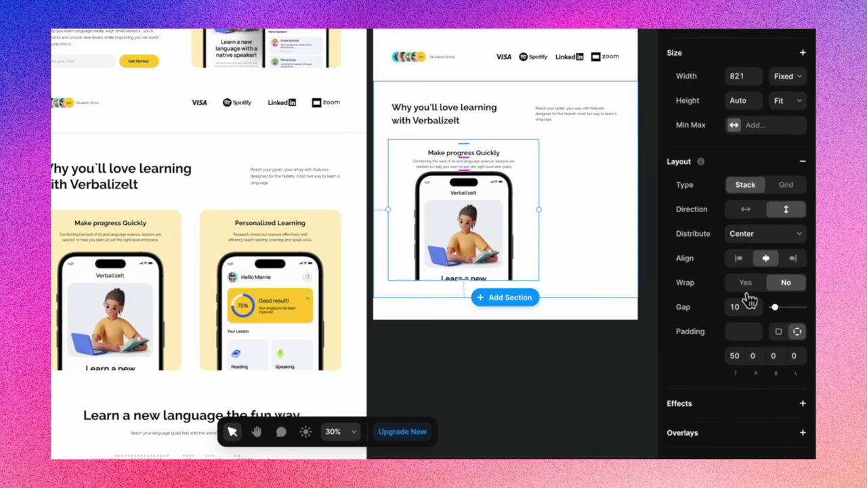
scroll(748, 300, "down", 5)
left_click(742, 331)
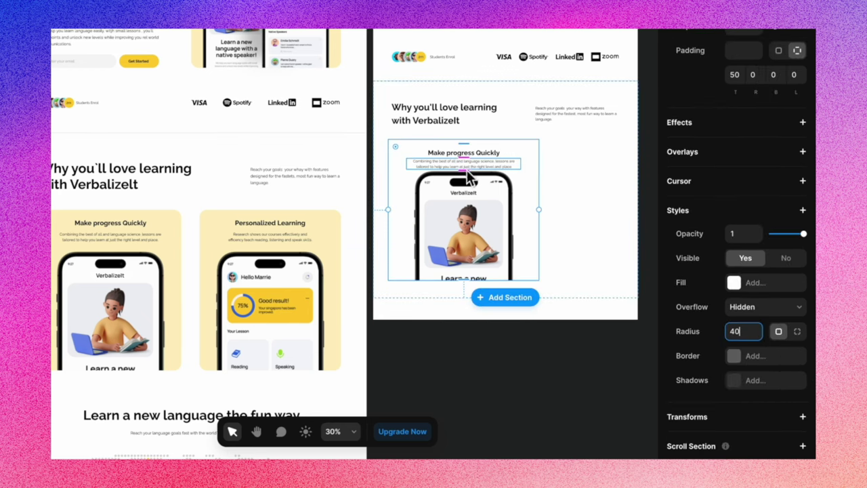
Group the card's heading and description in their own vertical stack with a gap of 26
left_click(133, 235)
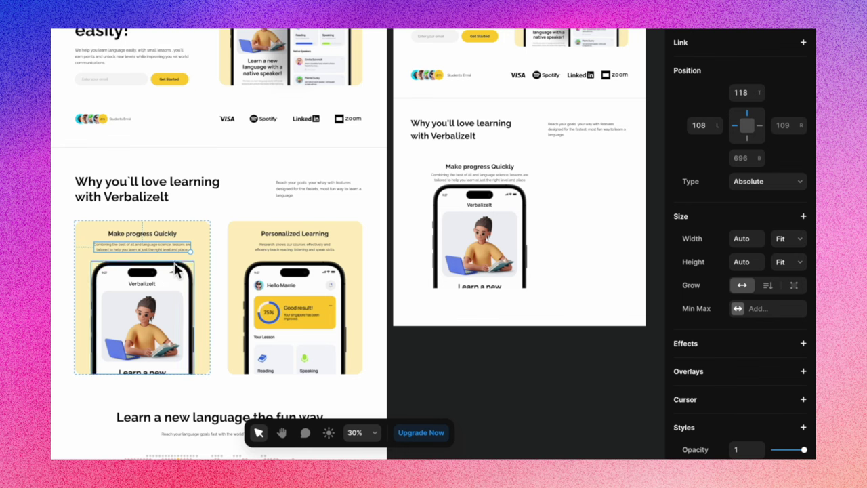
left_click(501, 178)
left_click(172, 247)
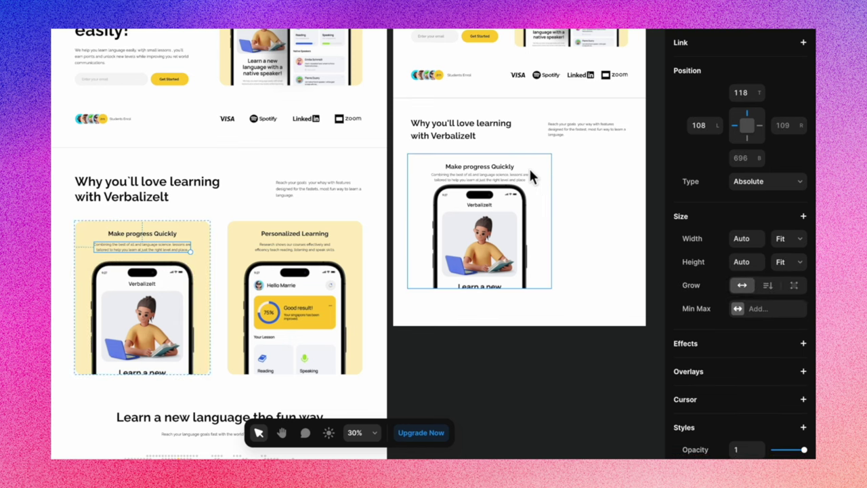
left_click(501, 177)
left_click(511, 167, "shift")
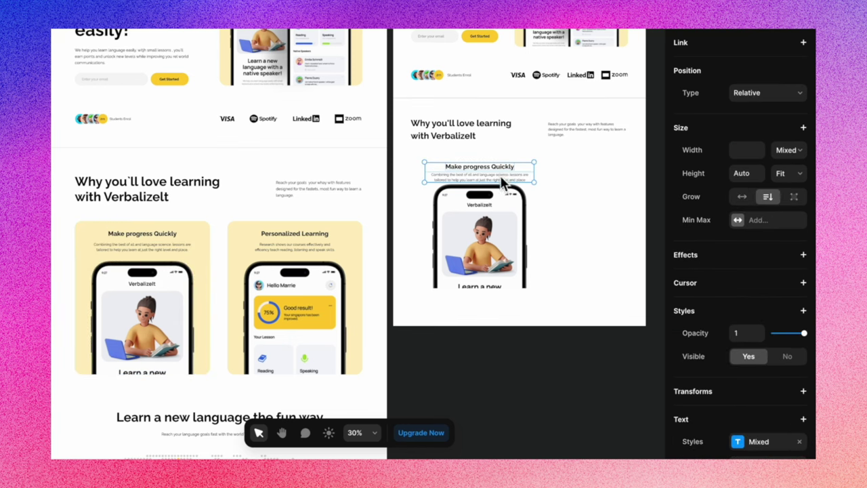
right_click(502, 180)
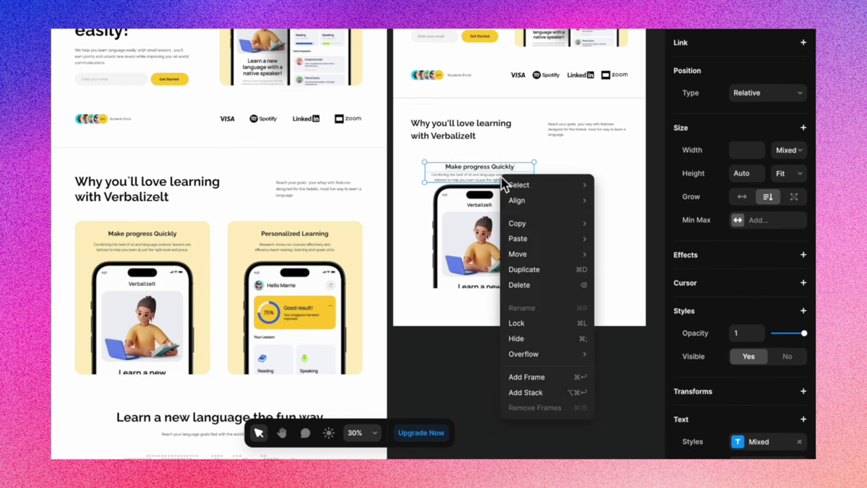
left_click(540, 392)
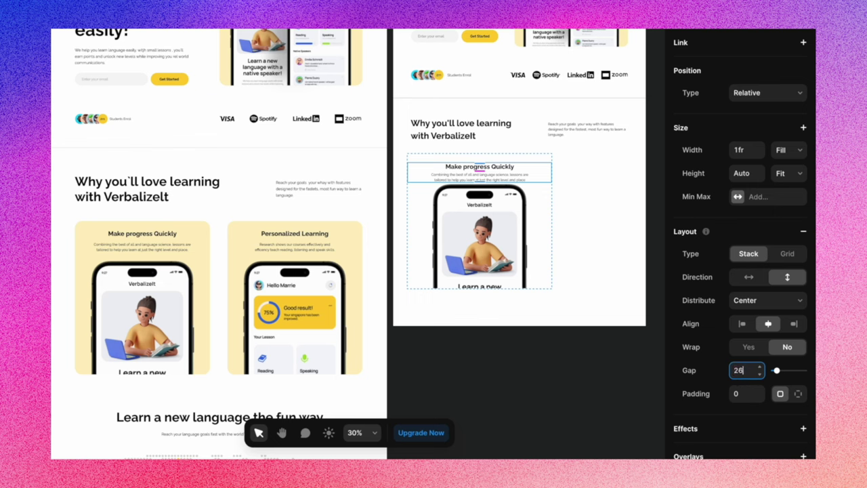
type("26")
key("Return")
Set the card stack's gap to 50 and fill the card with the Light Yellow colour style
scroll(752, 213, "down", 3)
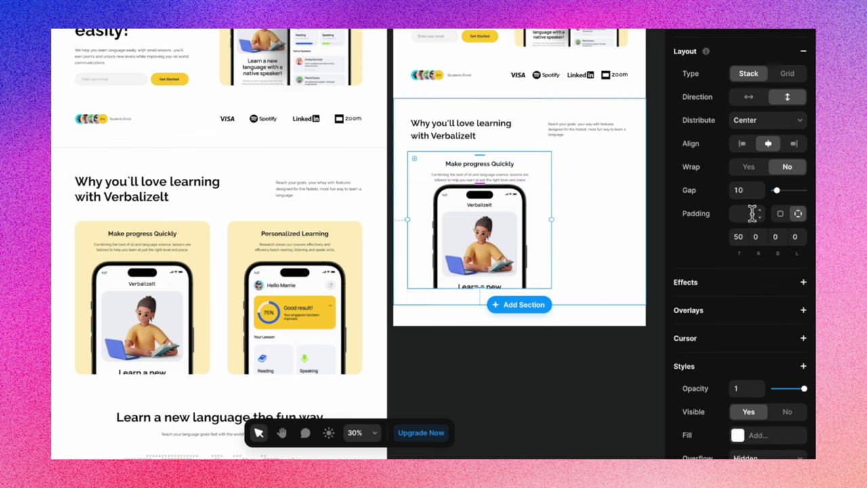
type("50")
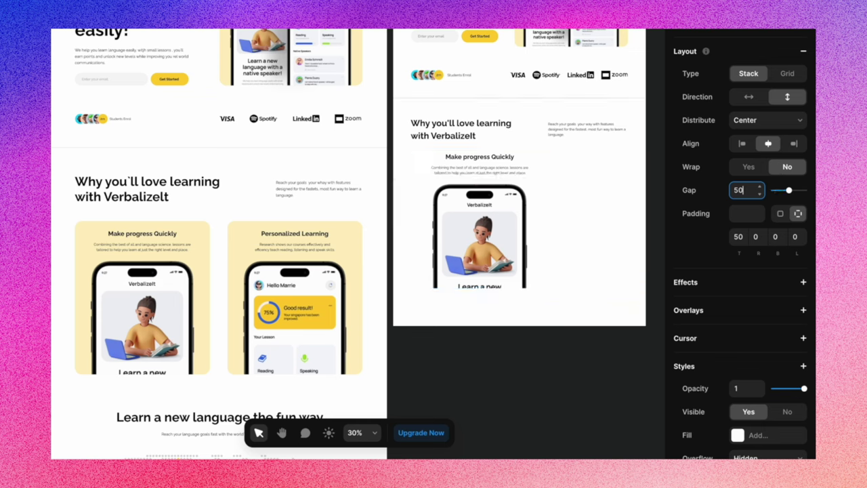
left_click(573, 203)
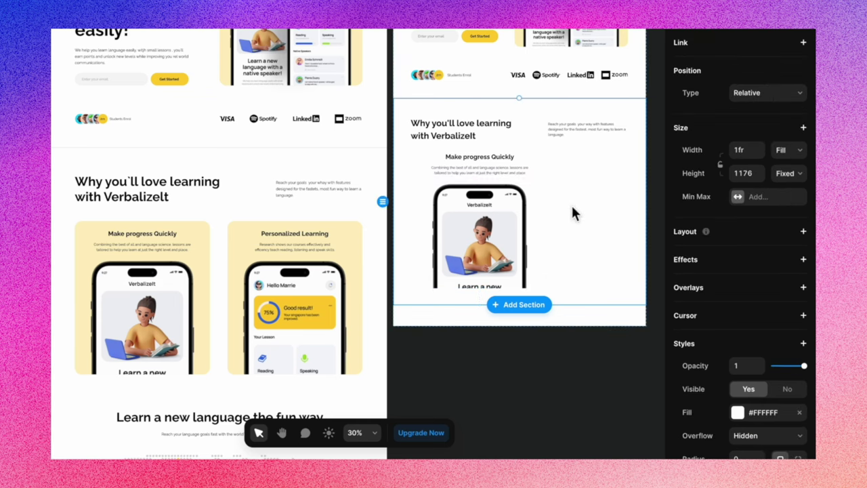
left_click(546, 206)
scroll(725, 342, "down", 2)
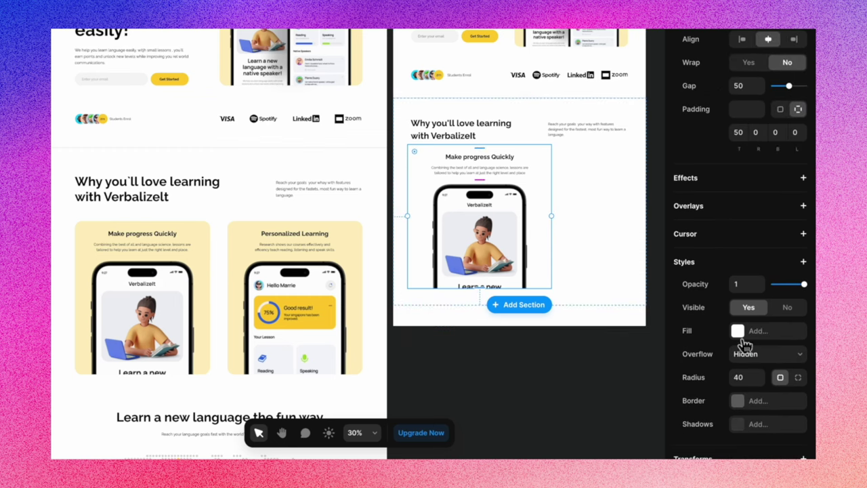
left_click(741, 331)
left_click(562, 356)
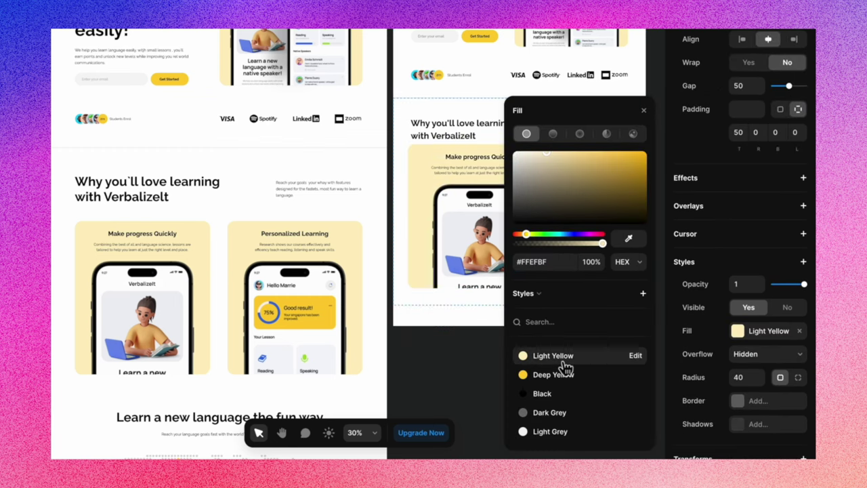
left_click(464, 384)
scroll(492, 407, "up", 1)
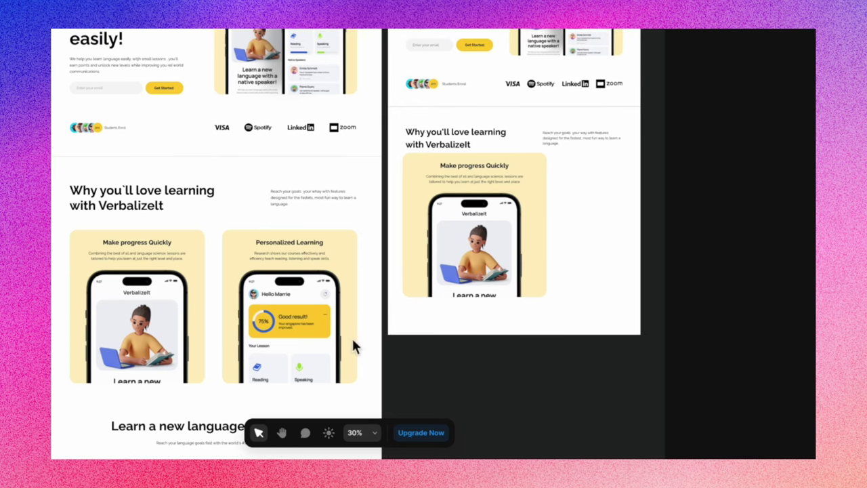
Narrow the yellow card to about 692 wide and place a duplicate of it beside the original, level with it
left_click(535, 271)
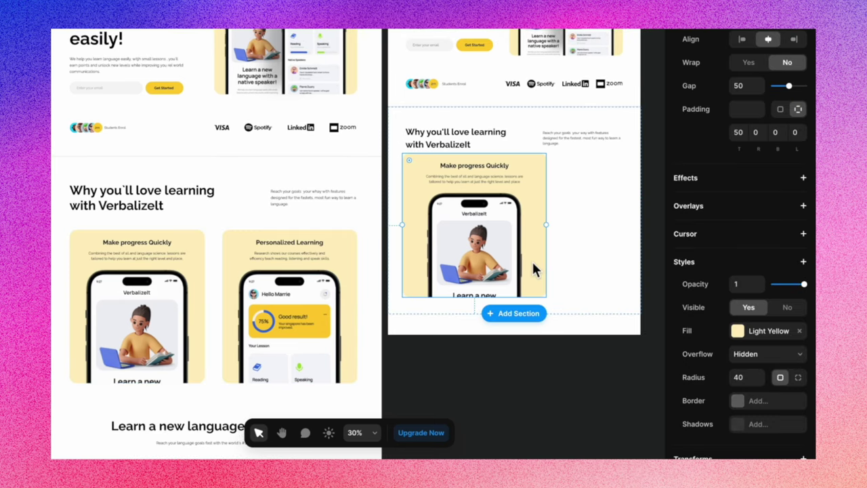
left_click_drag(548, 232, 528, 242)
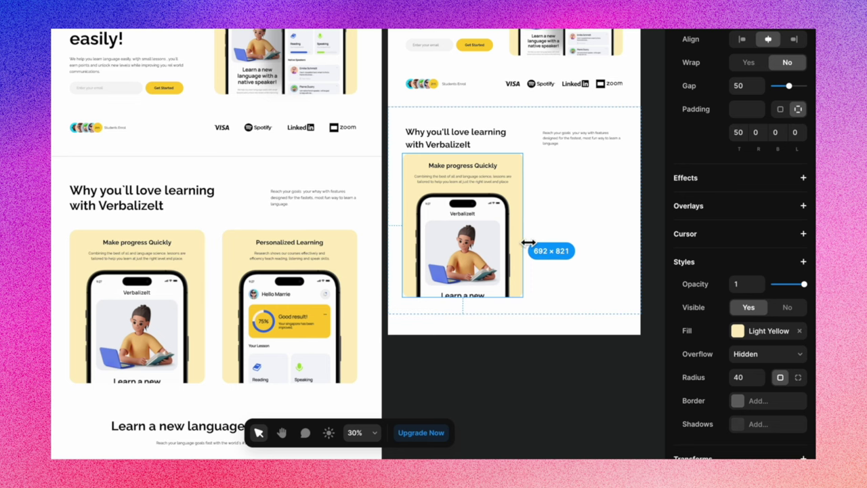
left_click_drag(528, 243, 528, 243)
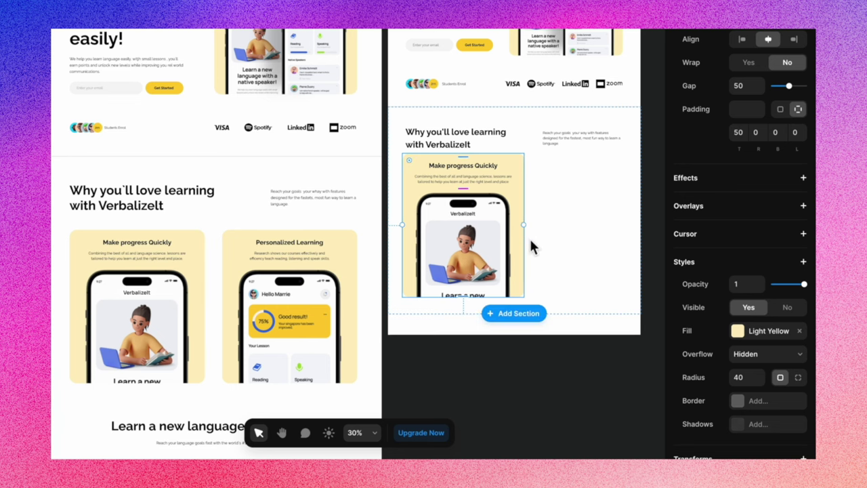
left_click(519, 364)
scroll(518, 366, "right", 2)
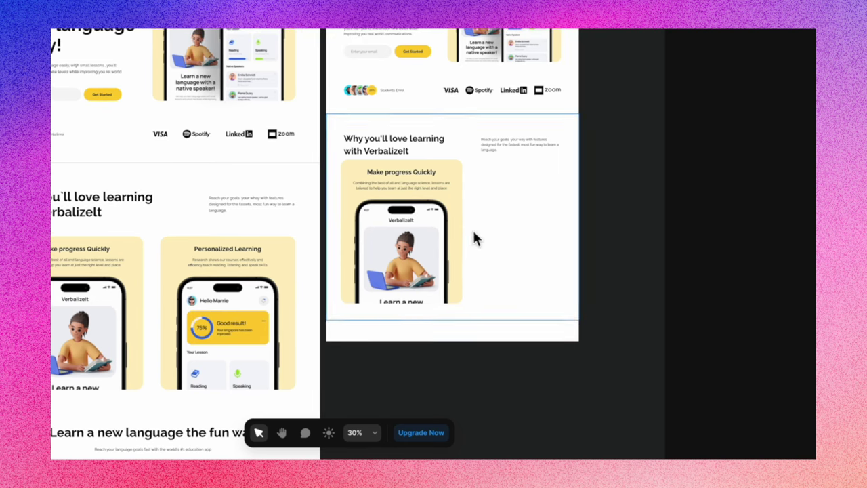
left_click(457, 241)
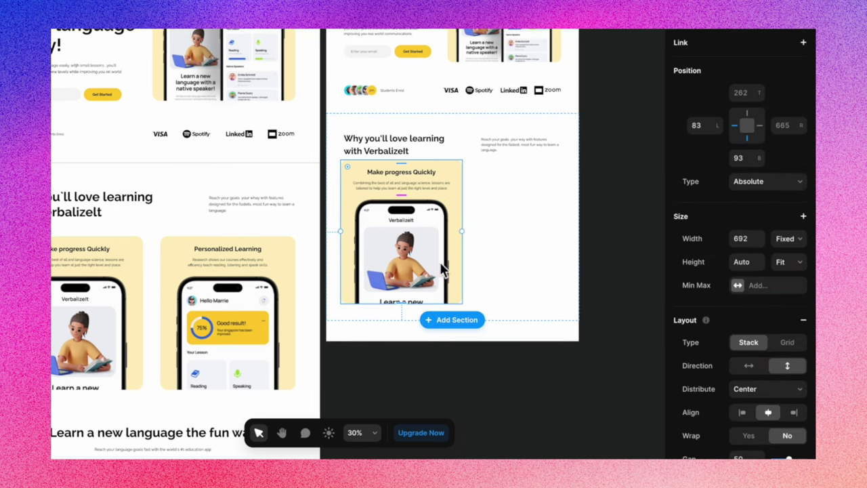
left_click_drag(417, 256, 540, 252)
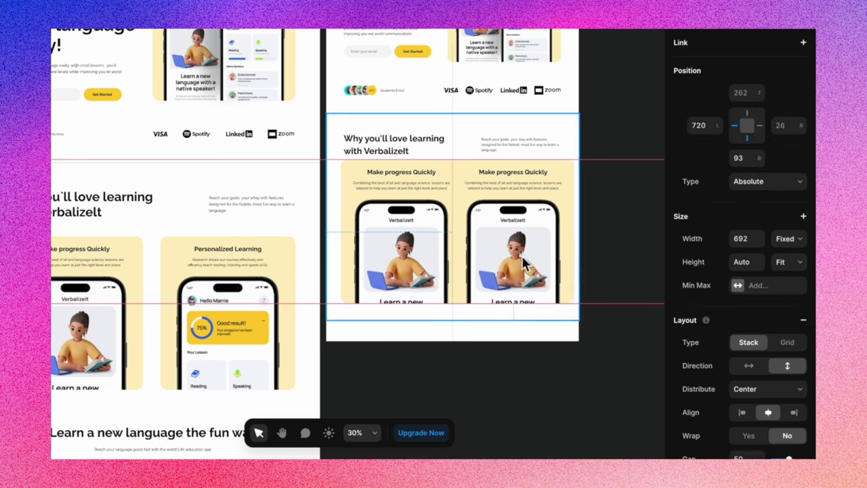
Shrink the first card's phone image proportionally and narrow its description so that it wraps to three centred lines
left_click(354, 198)
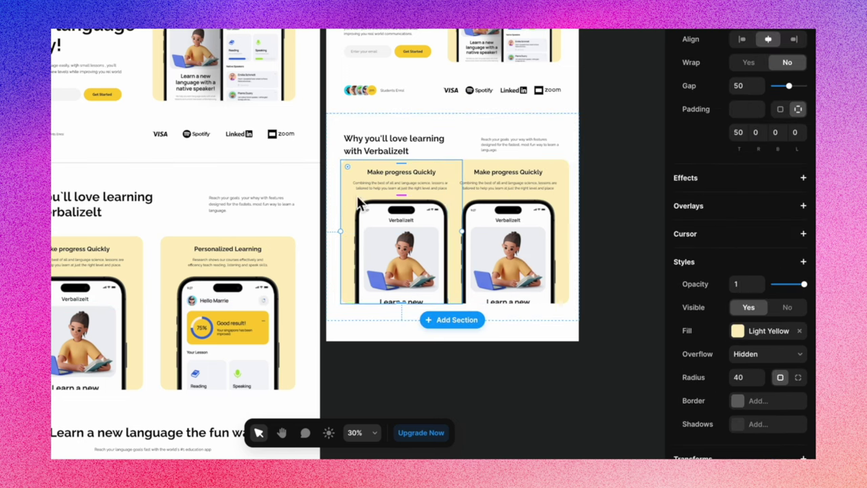
left_click(392, 274)
left_click_drag(450, 306, 441, 297)
left_click(431, 210)
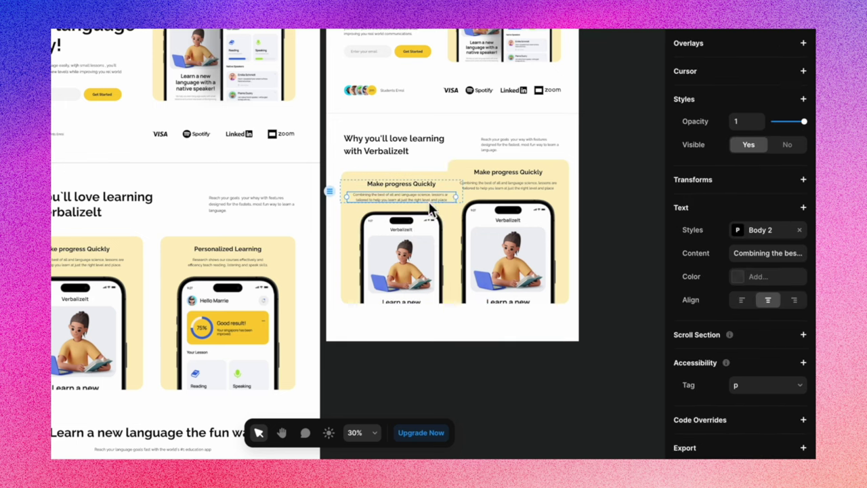
left_click_drag(462, 201, 440, 202)
Replace the second card's phone image with the reference card's "Hello Marrie" phone component, sized to match the first card's image
left_click(452, 224)
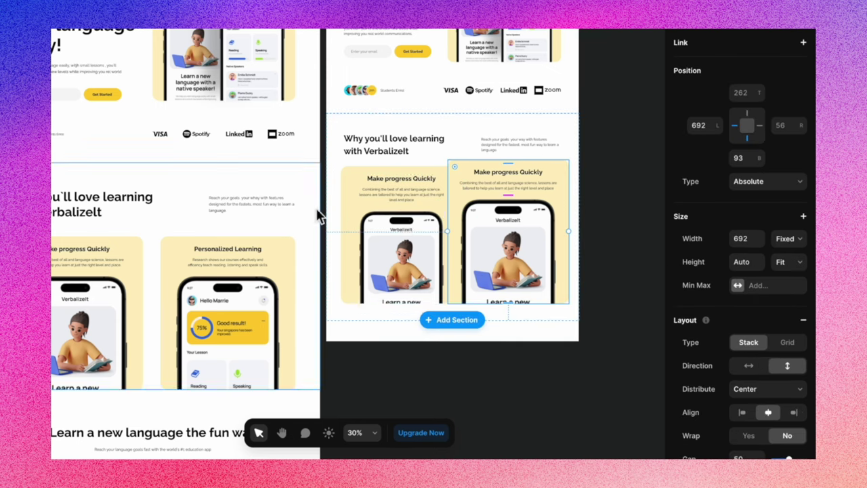
scroll(452, 224, "up", 2)
left_click(509, 280)
scroll(741, 362, "down", 3)
key("ctrl+v")
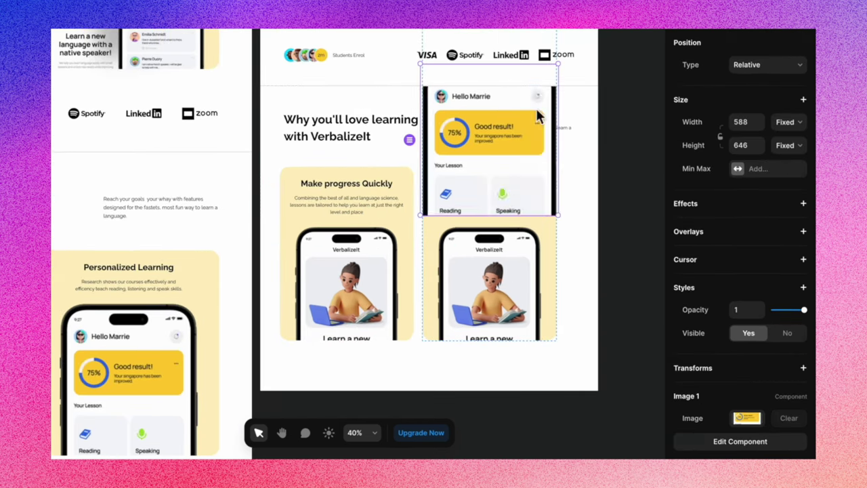
left_click(367, 282)
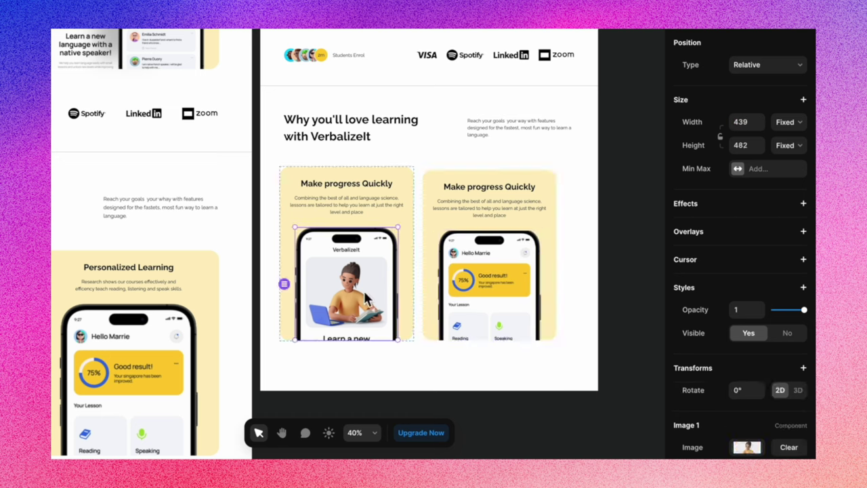
left_click(504, 360)
scroll(424, 292, "down", 2)
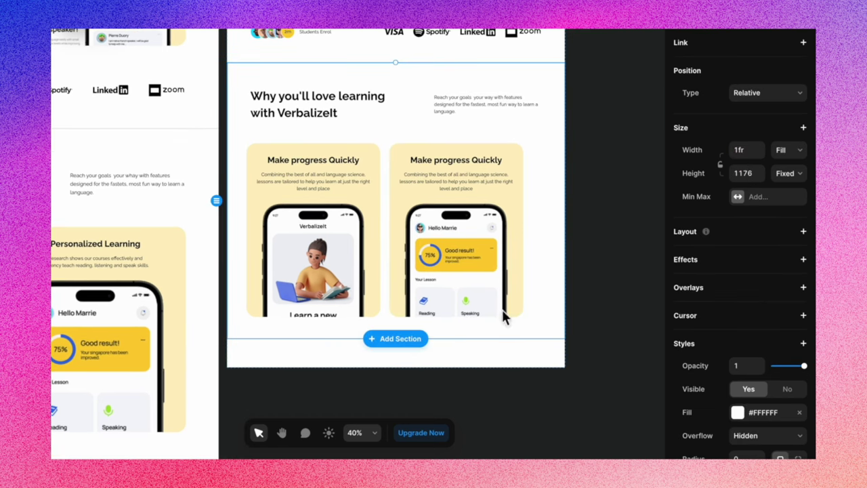
Change the second yellow card's heading to "Personalised Heading"
scroll(203, 230, "left", 3)
left_click(510, 148)
left_click_drag(553, 153, 429, 155)
type("Personalised He")
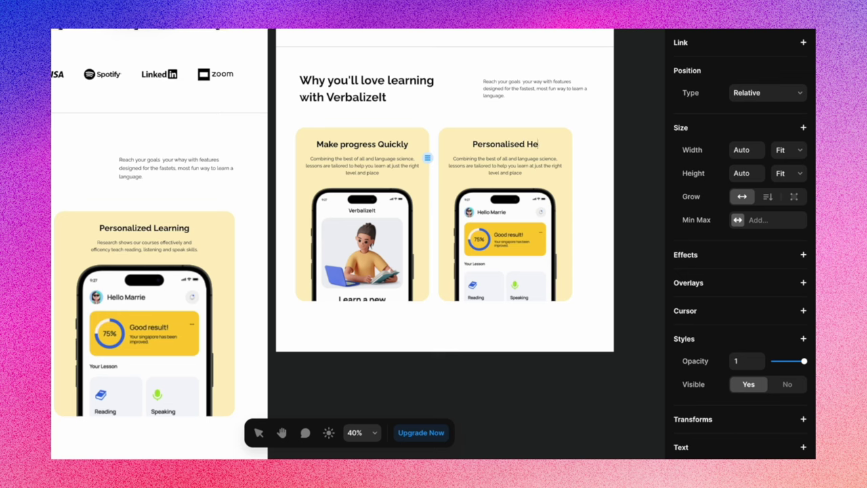
type("ading")
scroll(583, 197, "up", 1)
scroll(582, 197, "right", 2)
left_click(586, 252)
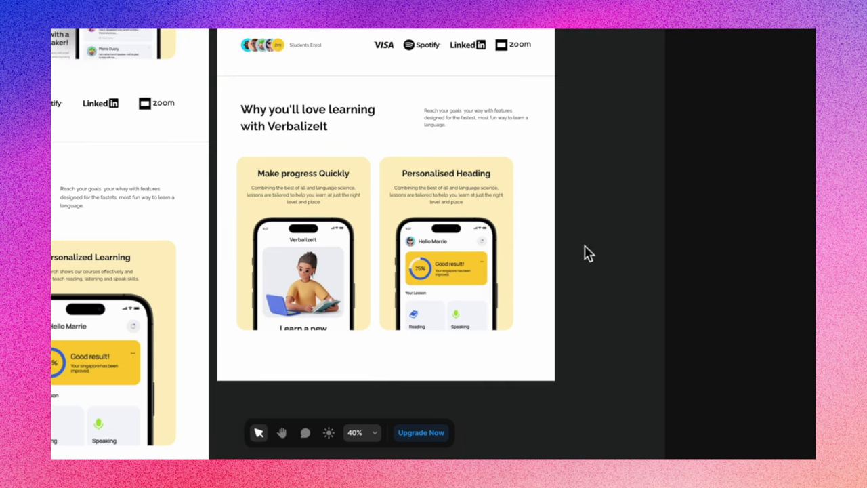
Wrap the two yellow cards together in a horizontal stack and set that stack's width to Fixed
left_click(515, 227)
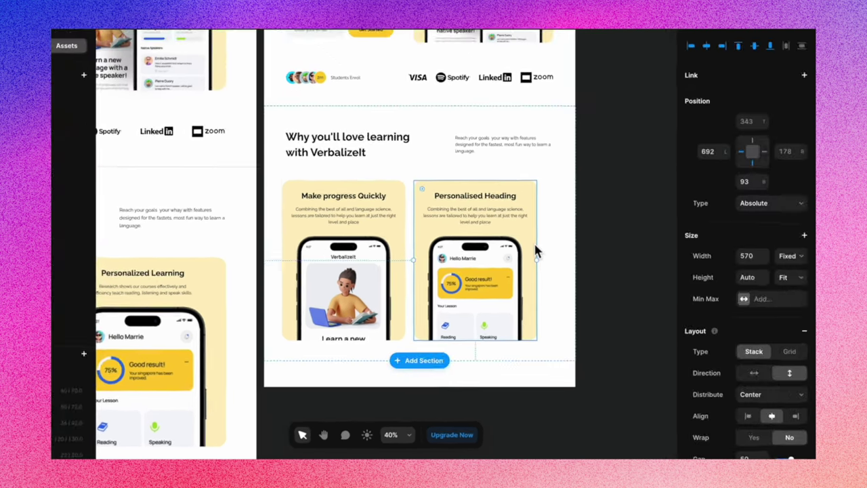
left_click(400, 235)
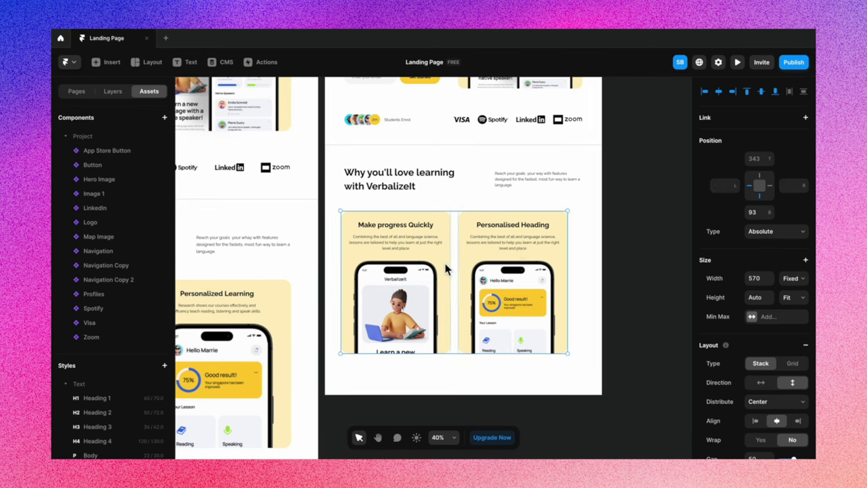
right_click(400, 235)
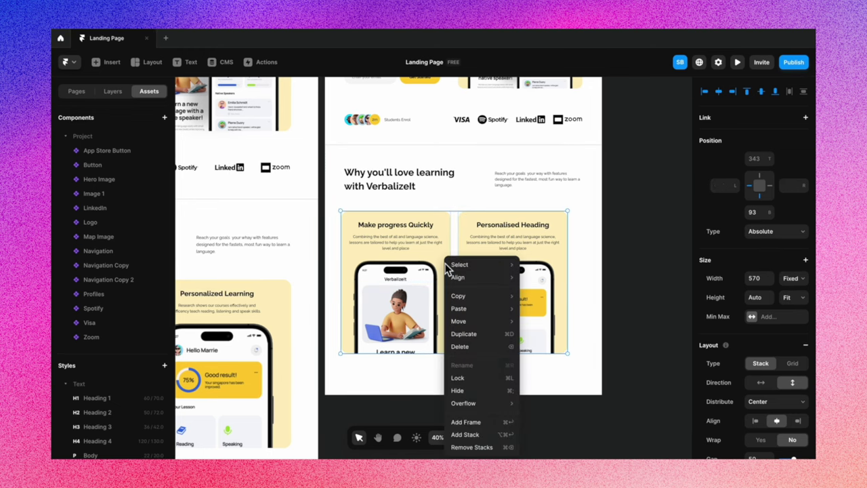
left_click(477, 434)
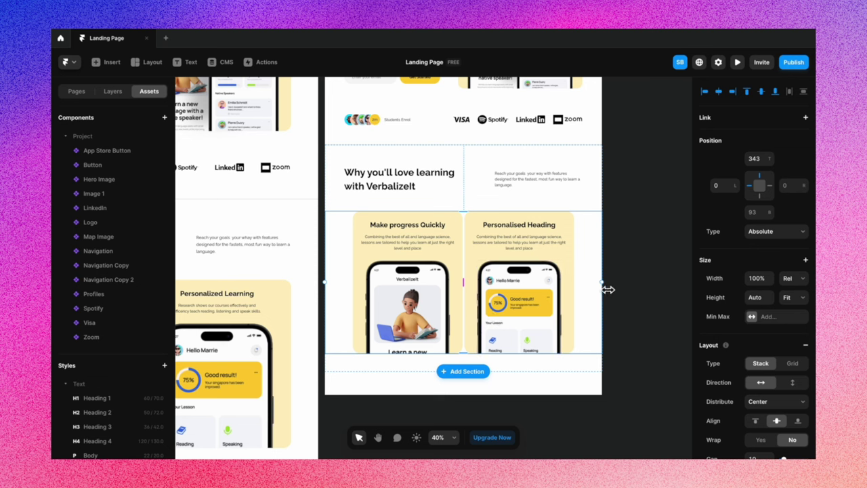
left_click(799, 285)
left_click(799, 269)
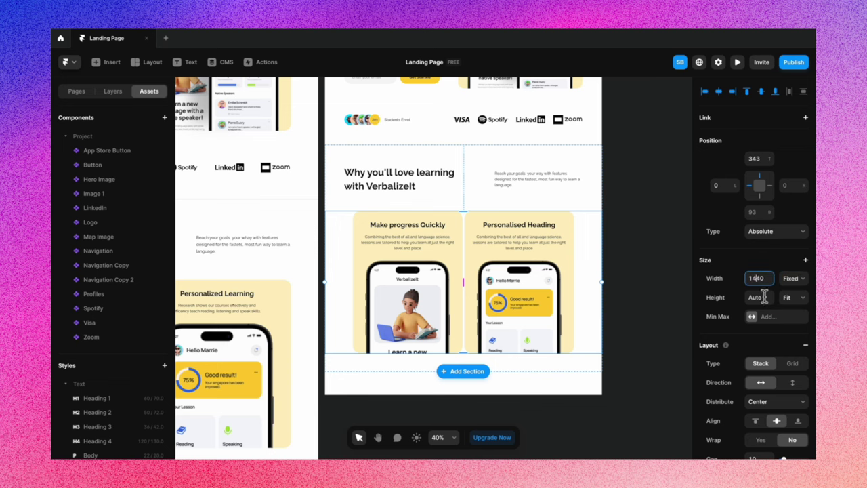
key("Return")
Name the section's heading stack "Text Frame" and the card stack "Image Frame"
left_click(352, 189)
double_click(108, 264)
type("Text Frame")
key("Return")
Wrap Text Frame and Image Frame together in a vertical stack with a gap of 100
left_click(118, 264)
left_click(118, 221, "shift")
right_click(120, 222)
left_click(170, 412)
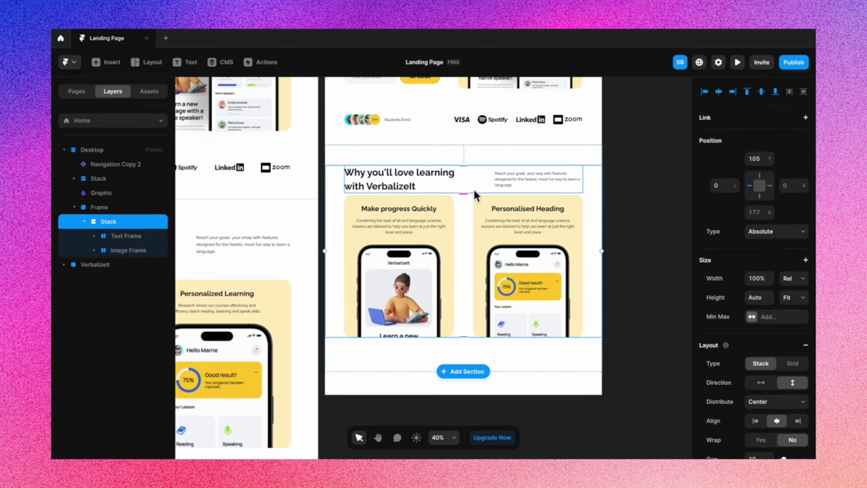
scroll(474, 193, "down", 5)
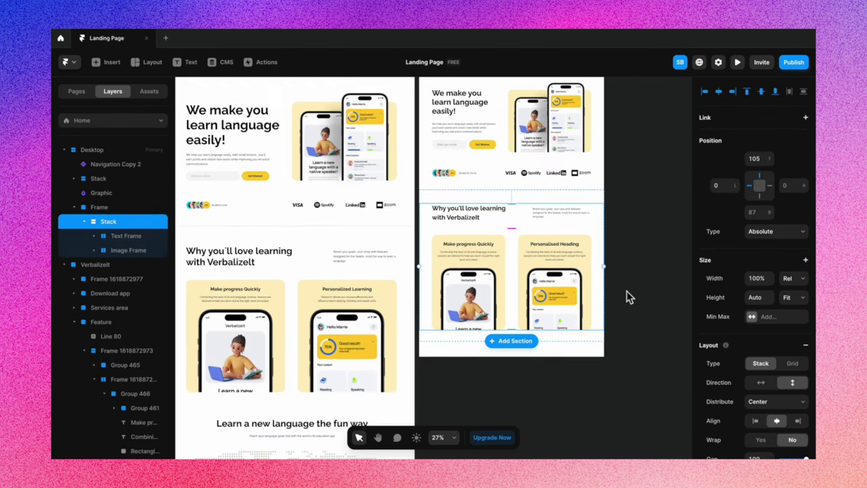
Wrap the learning section's frame in an outer stack and turn the frame itself into a stack
left_click(108, 207)
right_click(115, 207)
left_click(170, 397)
left_click(562, 195)
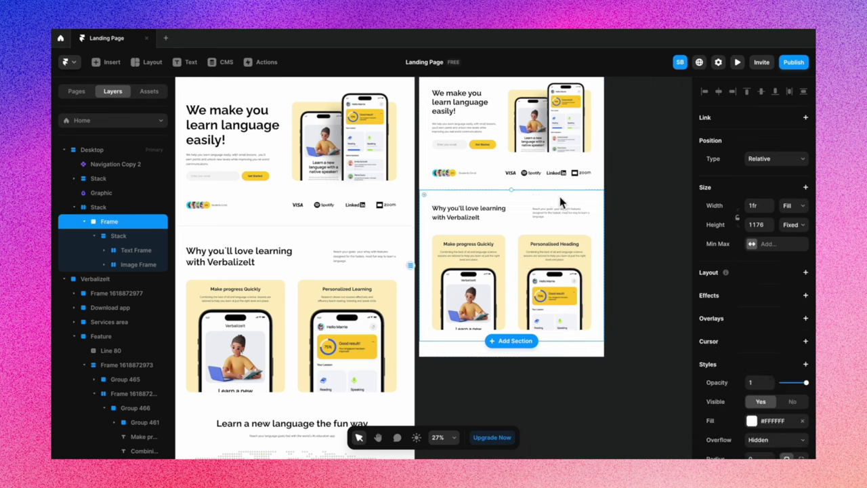
key("ctrl+z")
key("super+z")
key("super+z")
key("super+z")
left_click(609, 392)
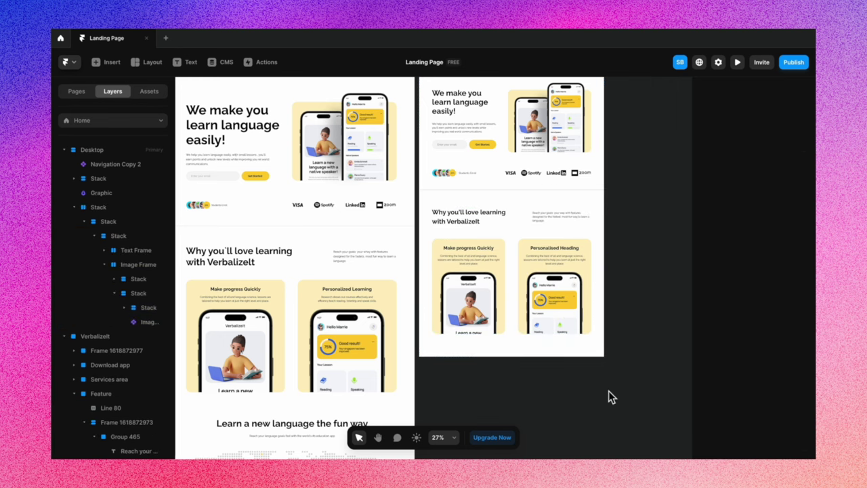
Preview the landing page, check its sections with the viewport widened to 1550, and return to the canvas
scroll(608, 390, "right", 3)
scroll(608, 390, "up", 2)
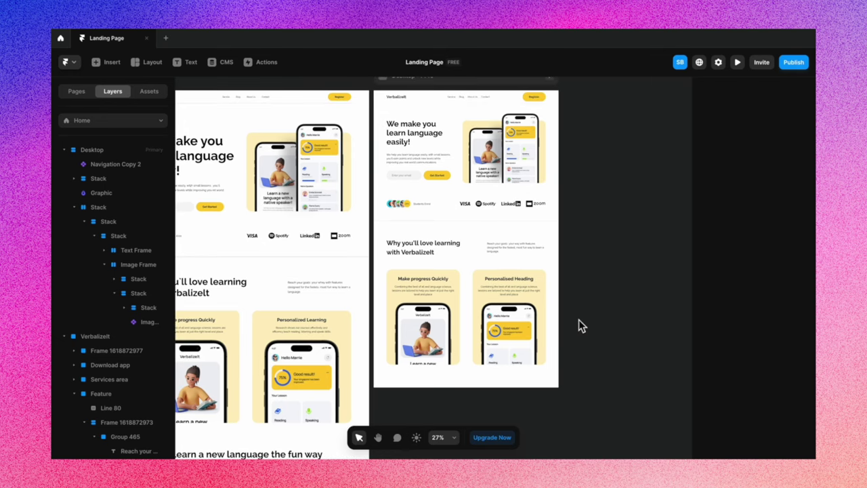
scroll(579, 326, "left", 2)
scroll(578, 324, "down", 2)
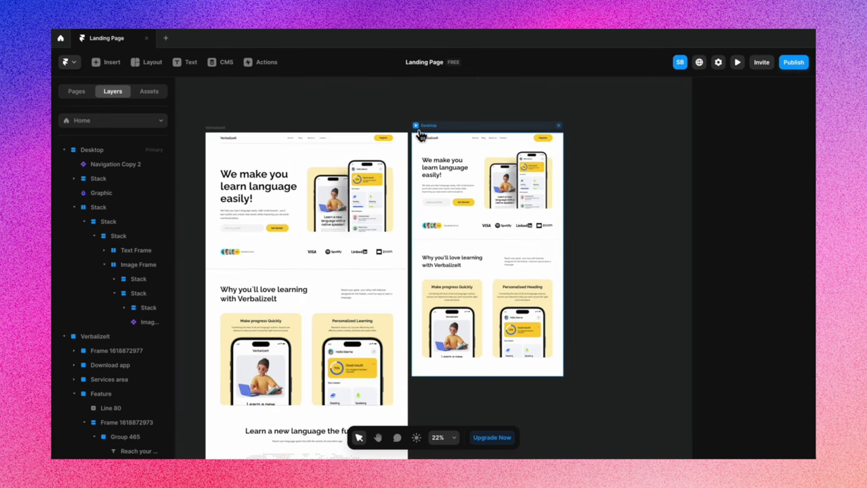
key("super+p")
scroll(618, 404, "down", 5)
scroll(619, 404, "down", 4)
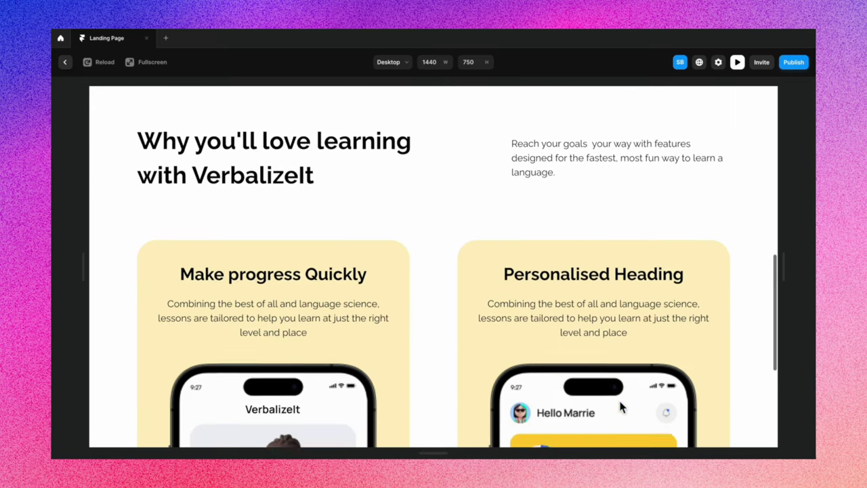
left_click_drag(787, 282, 813, 284)
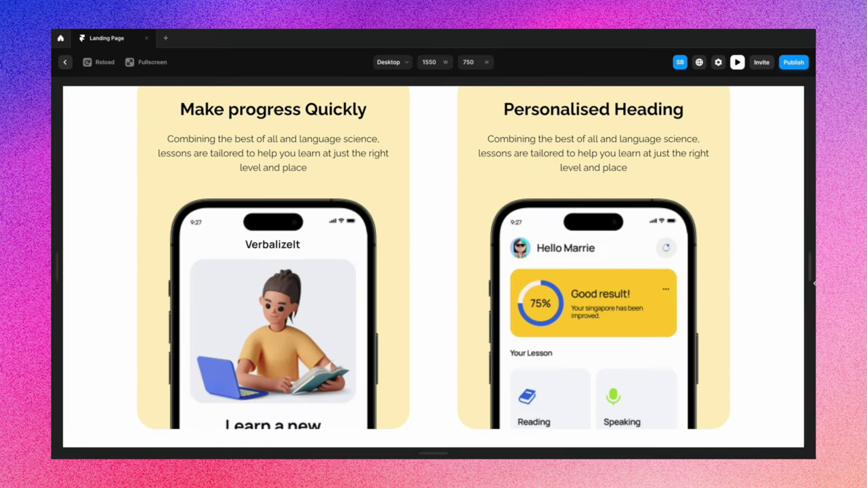
scroll(646, 304, "up", 5)
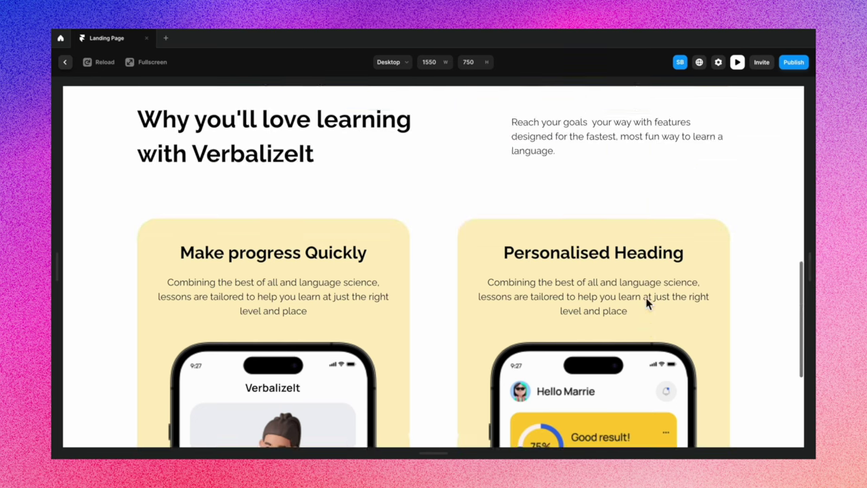
scroll(647, 304, "up", 3)
left_click_drag(810, 278, 814, 303)
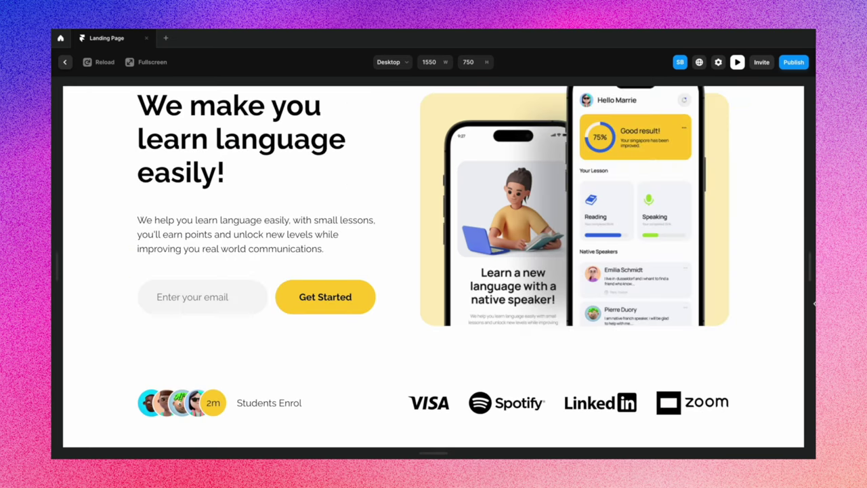
scroll(464, 272, "up", 3)
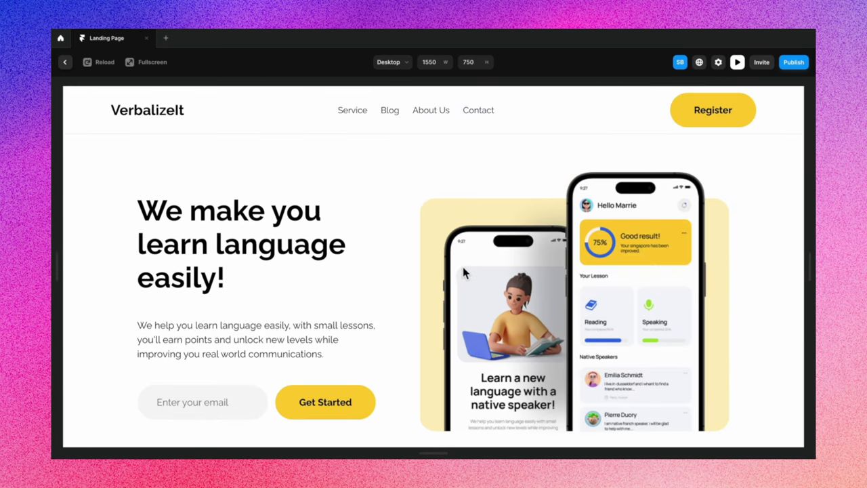
left_click(67, 63)
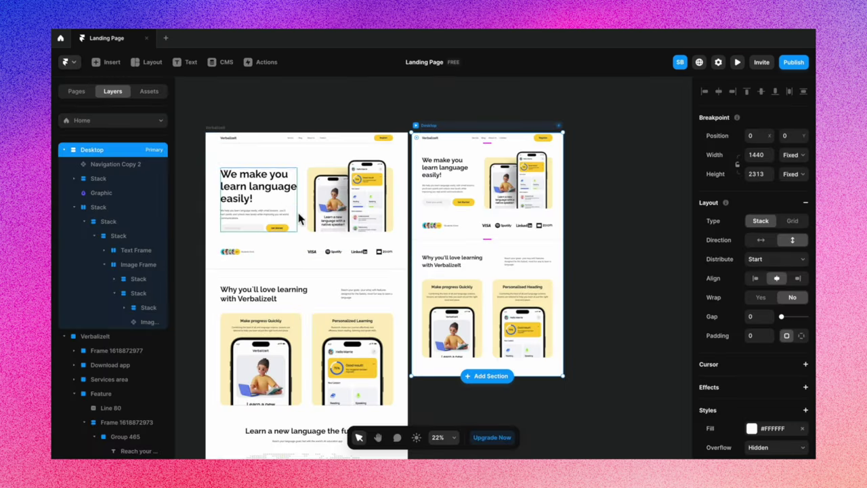
Extend the Desktop breakpoint's height well below the yellow cards to make room for the map section
scroll(541, 291, "down", 6)
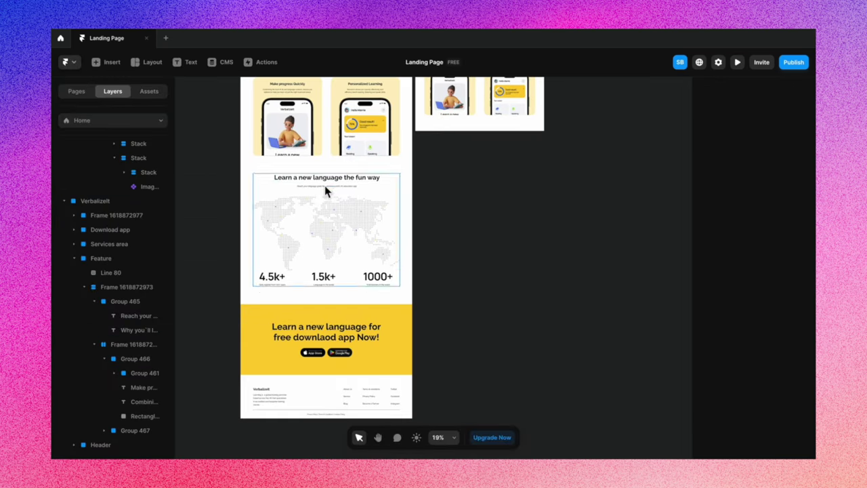
scroll(325, 190, "up", 5)
scroll(463, 244, "up", 2)
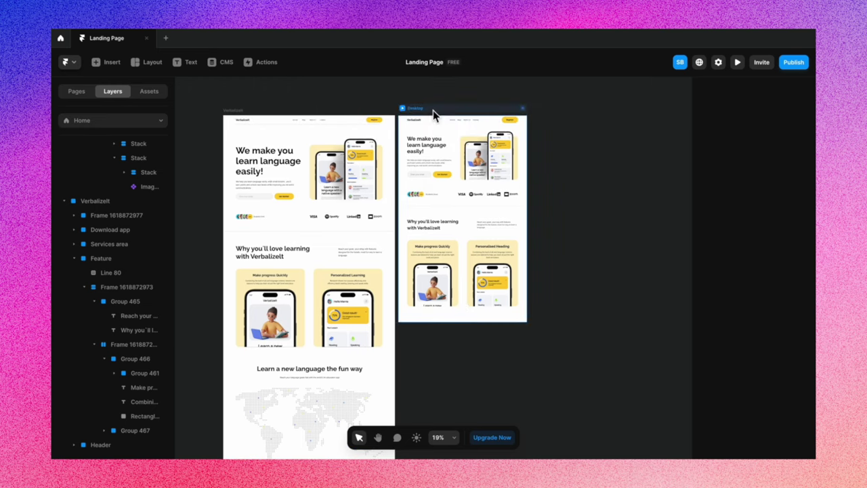
left_click(437, 112)
left_click_drag(481, 328, 487, 420)
scroll(488, 373, "down", 2)
left_click(566, 379)
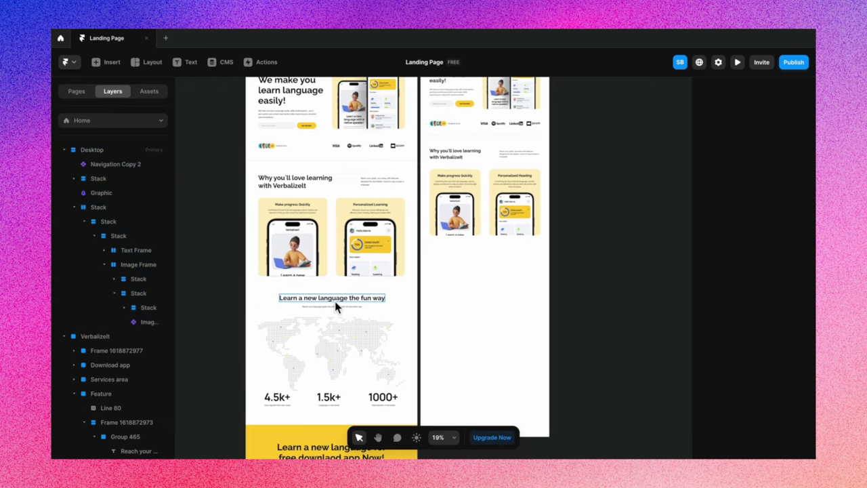
Draw a new frame about 946 tall below the yellow cards and set its width to Fill
left_click(454, 154)
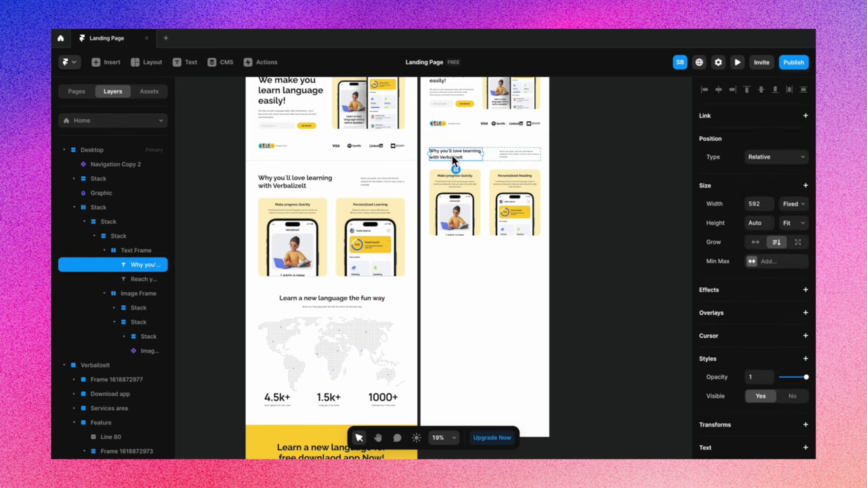
key("super+c")
key("f")
mouse_move(430, 241)
left_mouse_down()
mouse_move(548, 354)
mouse_move(538, 325)
left_mouse_up()
left_click(794, 206)
left_click(786, 216)
key("t")
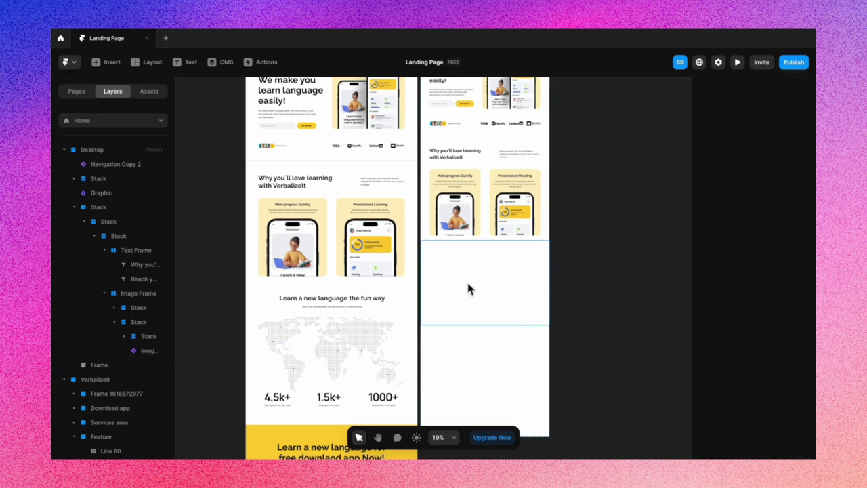
Place a copy of the "Why you'll love learning with VerbalizeIt" heading in the new empty frame
left_click(466, 283)
key("super+v")
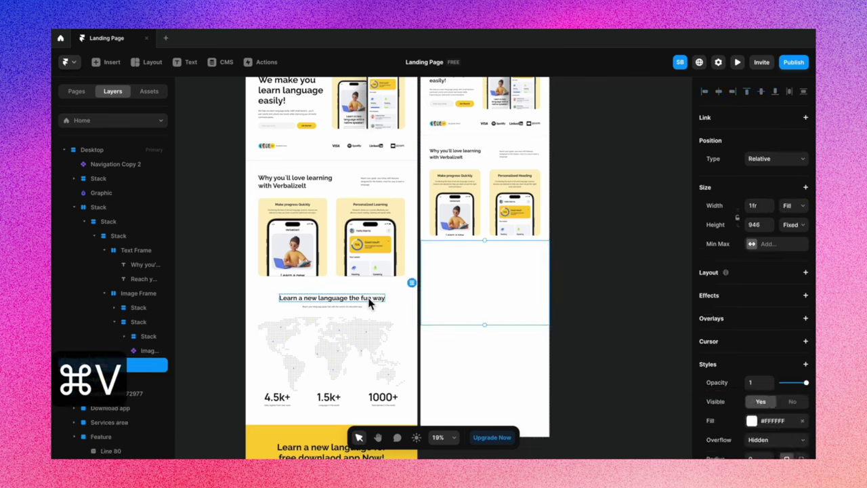
left_click(377, 300)
left_click(450, 149)
key("super+c")
left_click(484, 266)
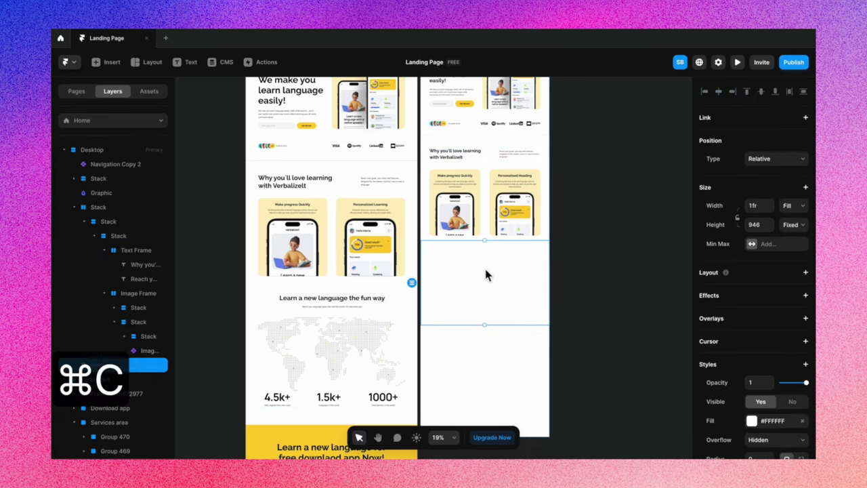
key("super+v")
scroll(741, 387, "down", 5)
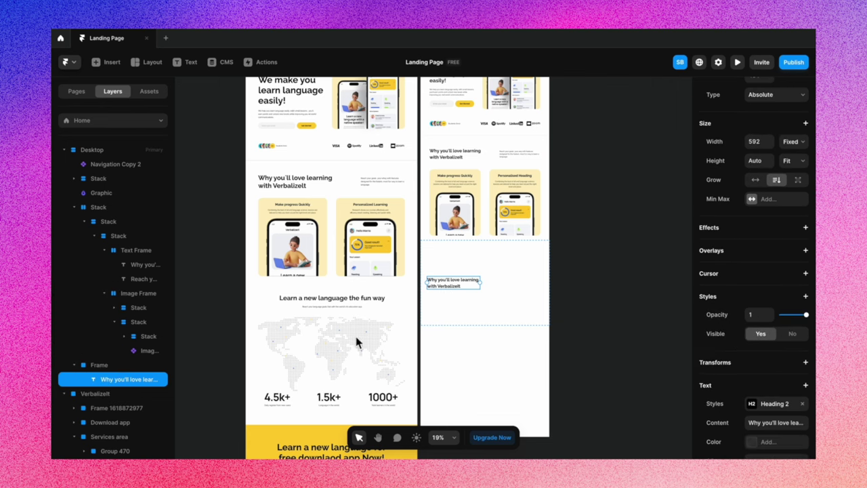
Replace the copied heading's text with the reference design's "Learn a new language the fun way"
left_click(339, 298)
left_click_drag(283, 303, 387, 298)
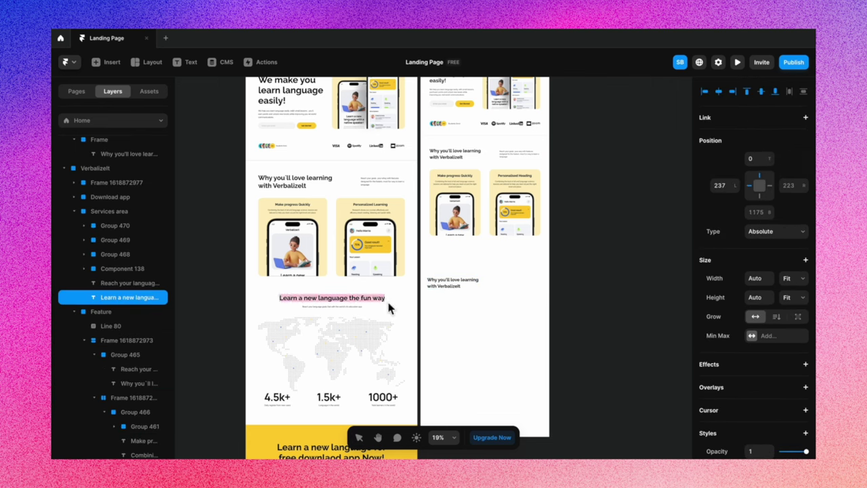
key("super+c")
left_click(453, 287)
double_click(460, 288)
key("super+v")
key("BackSpace")
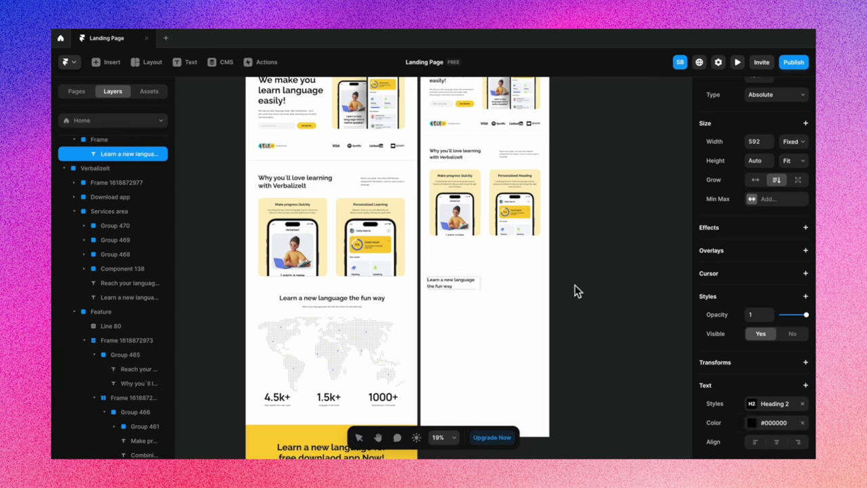
key("Escape")
Set the new heading's width to Fit Content and centre the heading near the frame's upper edge
scroll(750, 300, "up", 2)
left_click(789, 193)
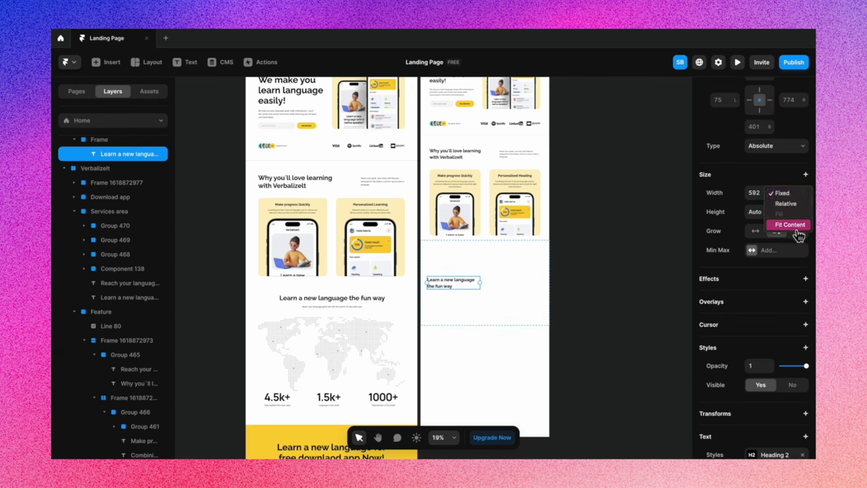
left_click(790, 224)
left_click_drag(468, 288, 497, 255)
Copy the reference line "Reach your language goals fast with the world's #1 education app" into the new frame below the heading
scroll(329, 312, "up", 5)
left_click(300, 324)
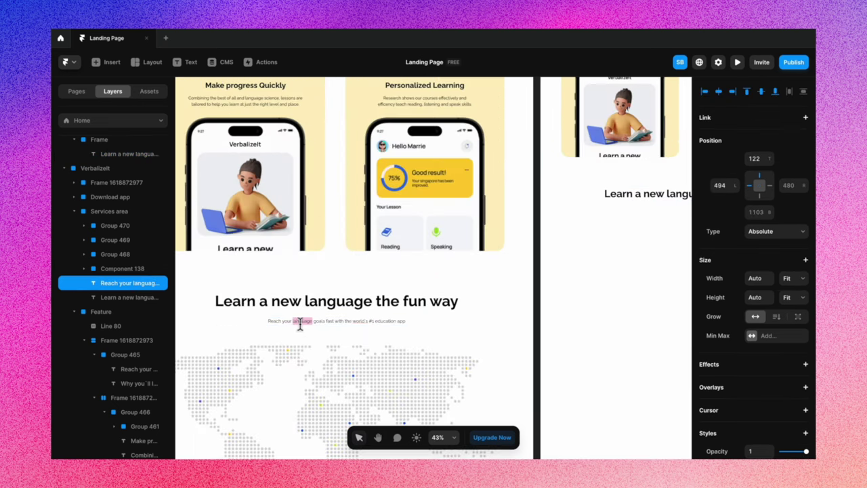
left_click_drag(271, 327, 408, 327)
key("super+c")
scroll(408, 326, "down", 3)
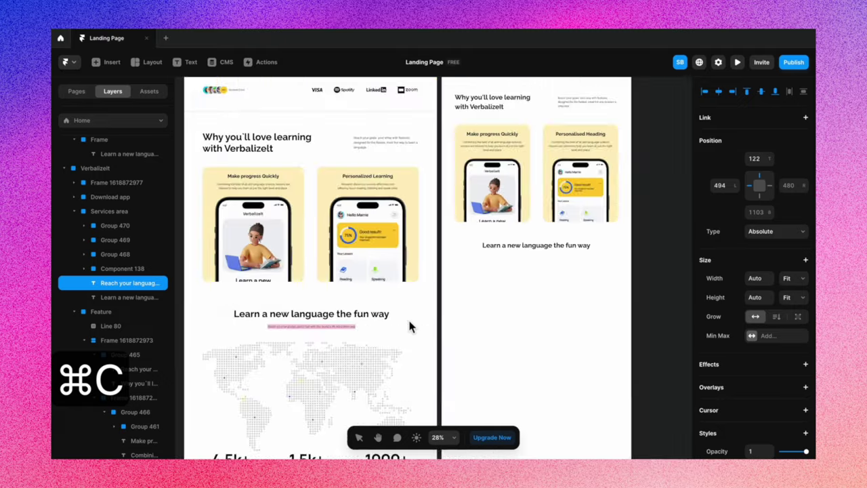
left_click(527, 308)
key("super+v")
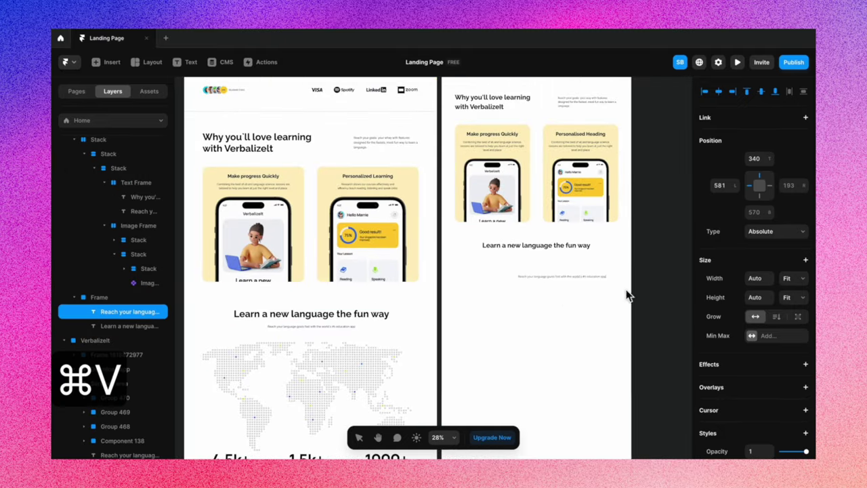
Apply the Body text style to the pasted description line
scroll(718, 359, "down", 5)
left_click(764, 271)
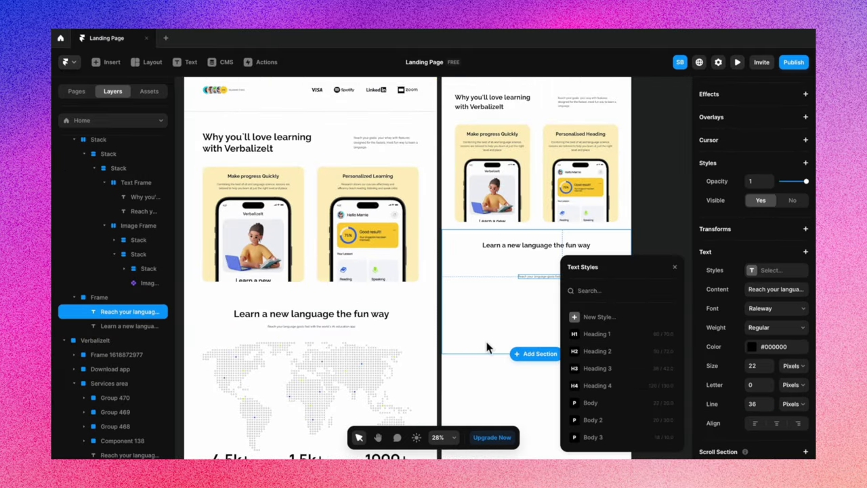
left_click(590, 403)
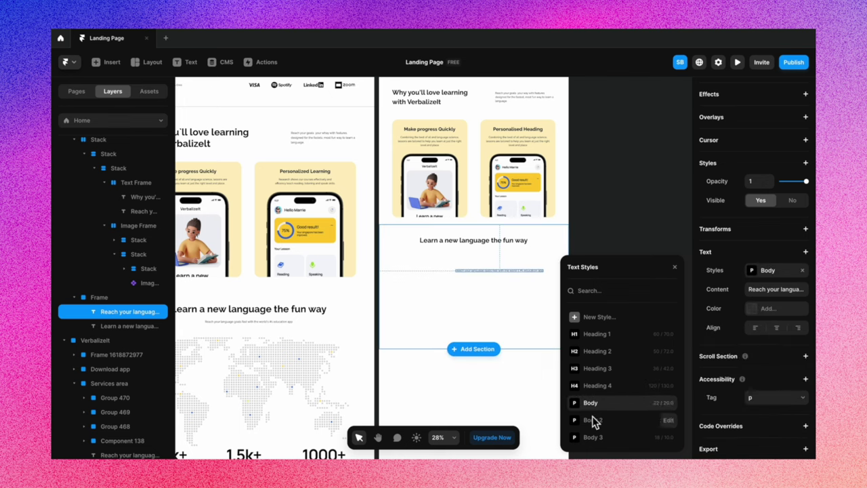
Wrap the new heading and its description line together in a stack
left_click(674, 267)
left_click(609, 282)
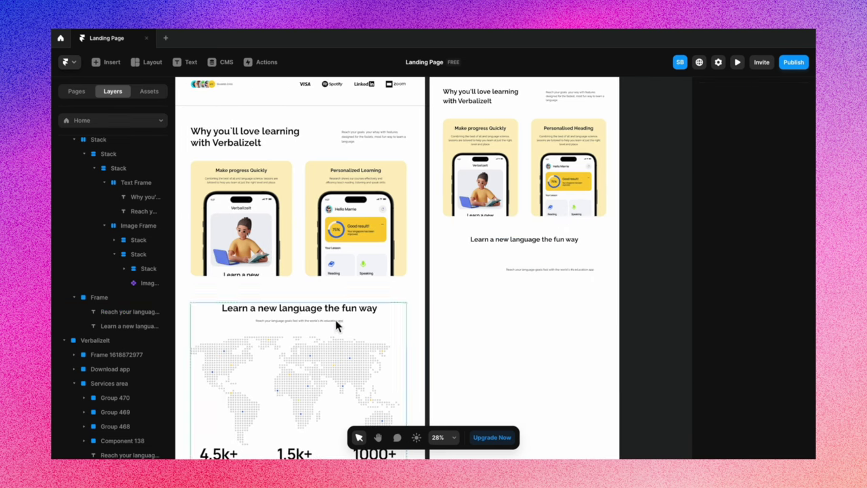
left_click(335, 321)
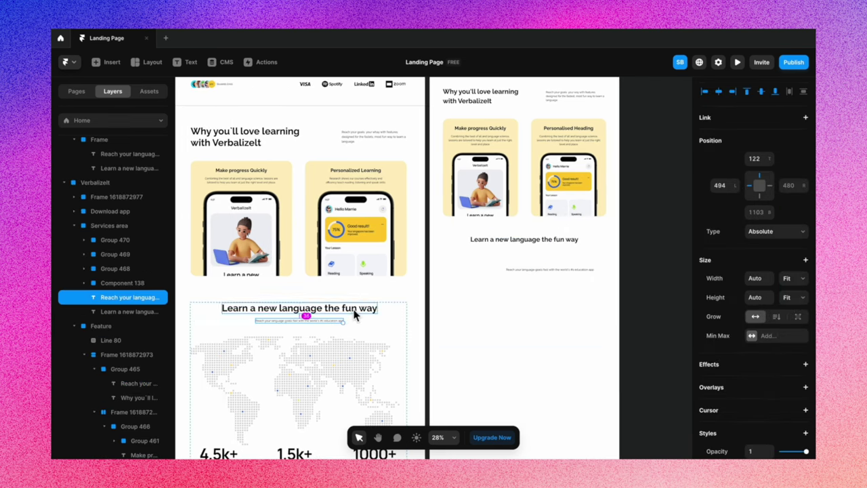
left_click(542, 239, "shift")
right_click(542, 239)
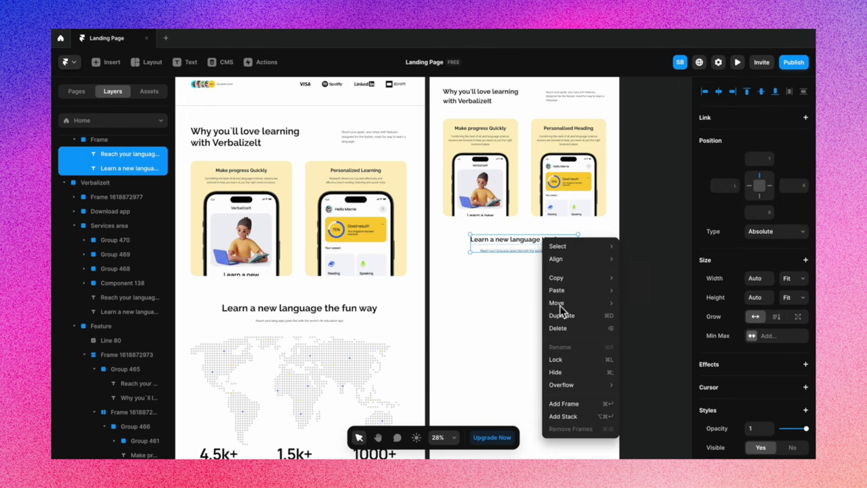
left_click(566, 417)
Set the gap of the heading and description stack to 36
scroll(755, 342, "down", 5)
left_click(752, 339)
type("36")
key("Return")
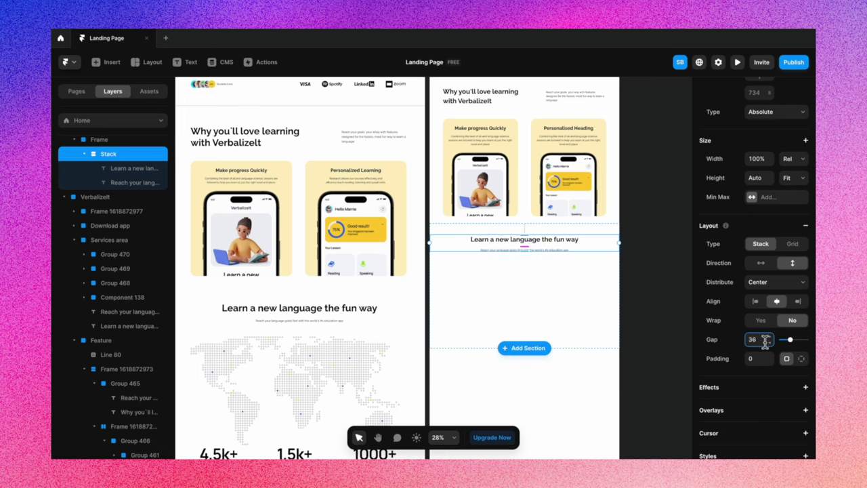
left_click(646, 302)
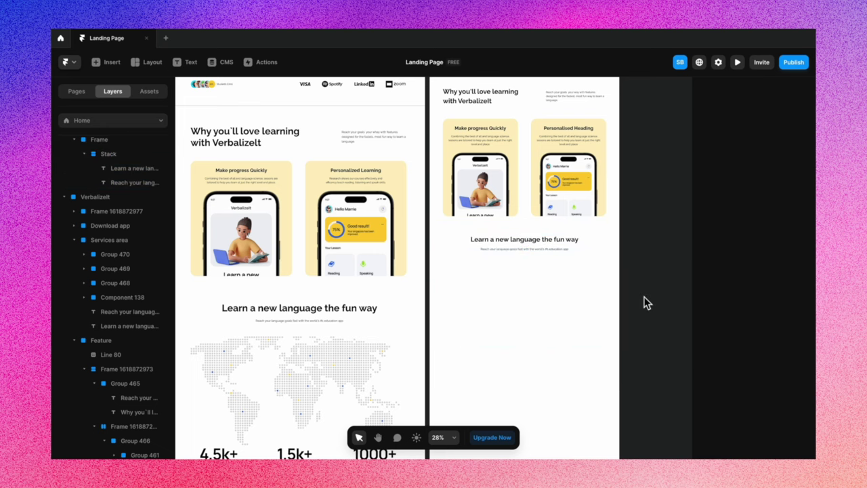
Place the Map Image component from the project assets in the new frame, centred below the description line
scroll(513, 321, "down", 2)
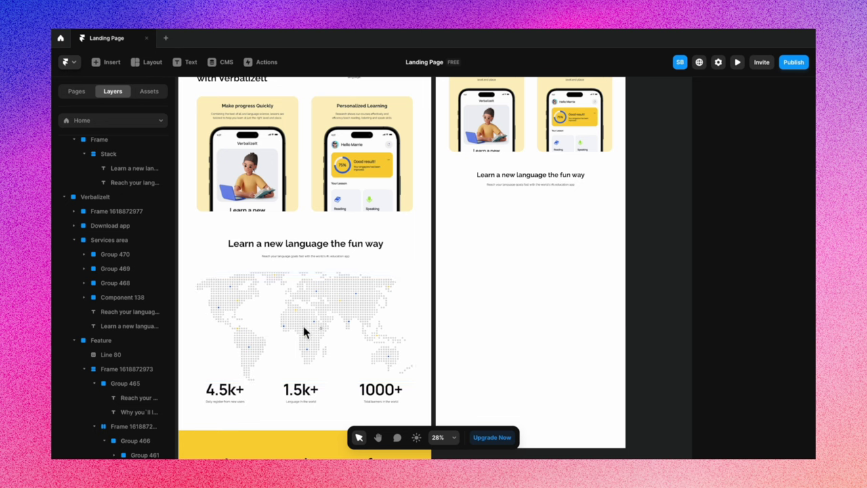
left_click(149, 91)
left_click_drag(101, 239, 522, 228)
scroll(625, 280, "down", 2)
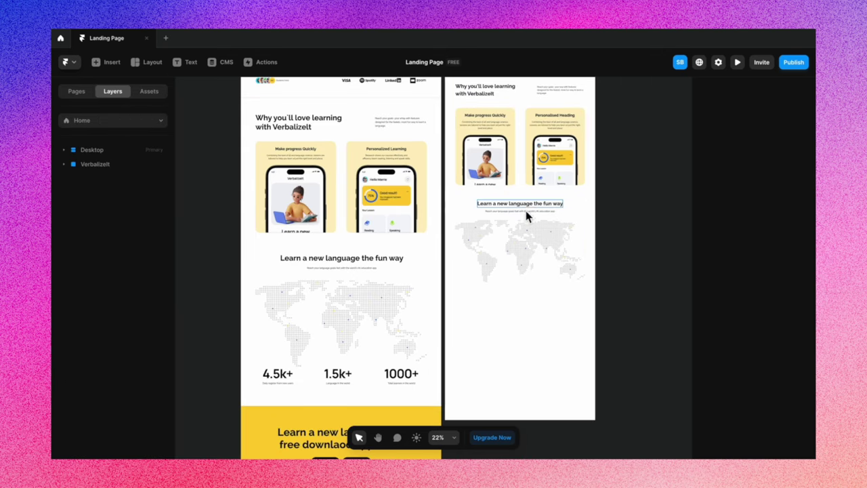
left_click(377, 301)
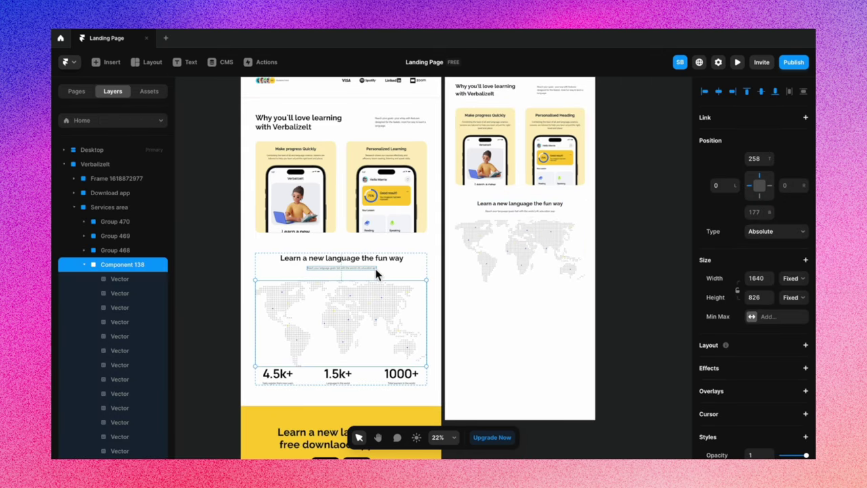
Wrap the heading stack and the map image in a vertical stack with a gap of 100
left_click(575, 211)
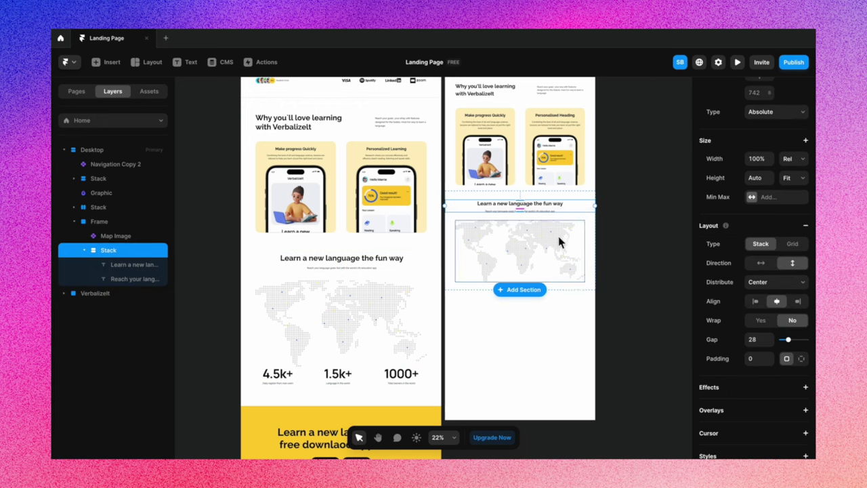
left_click(558, 237, "shift")
right_click(560, 239)
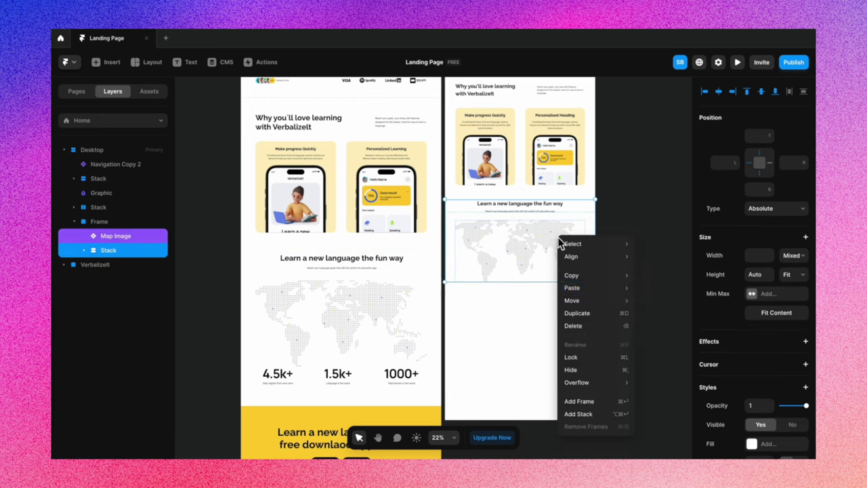
left_click(577, 414)
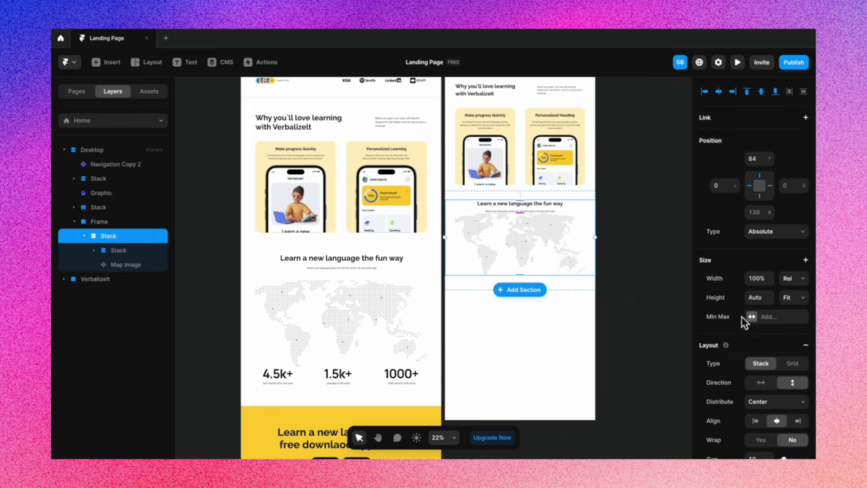
scroll(743, 321, "down", 3)
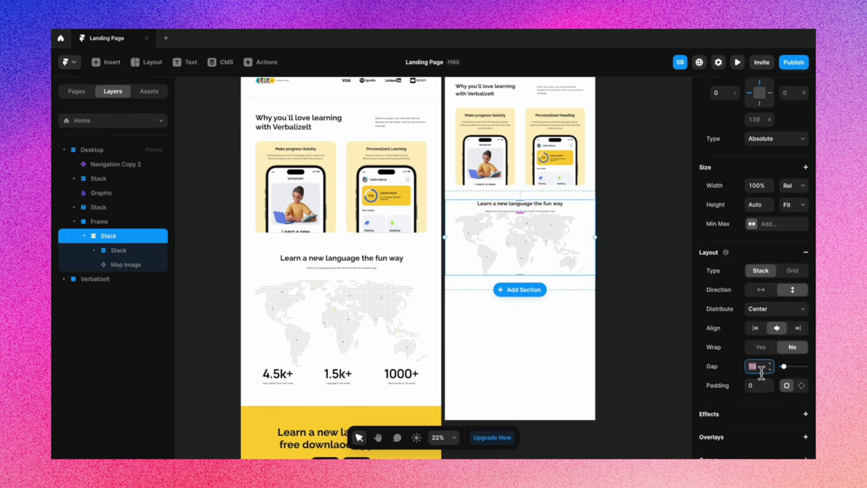
type("100")
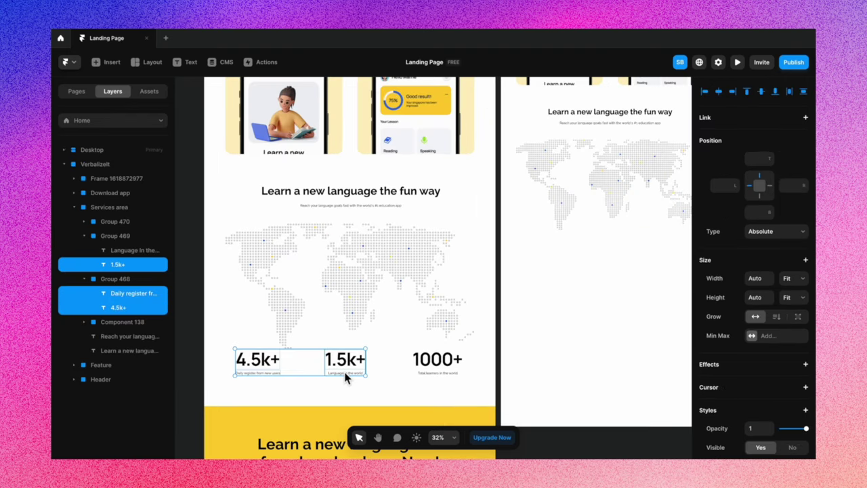
Copy the 4.5k+, 1.5k+ and 1000+ figures with their captions from the reference design and place them below the new map
left_click(350, 375, "shift")
left_click(423, 363, "shift")
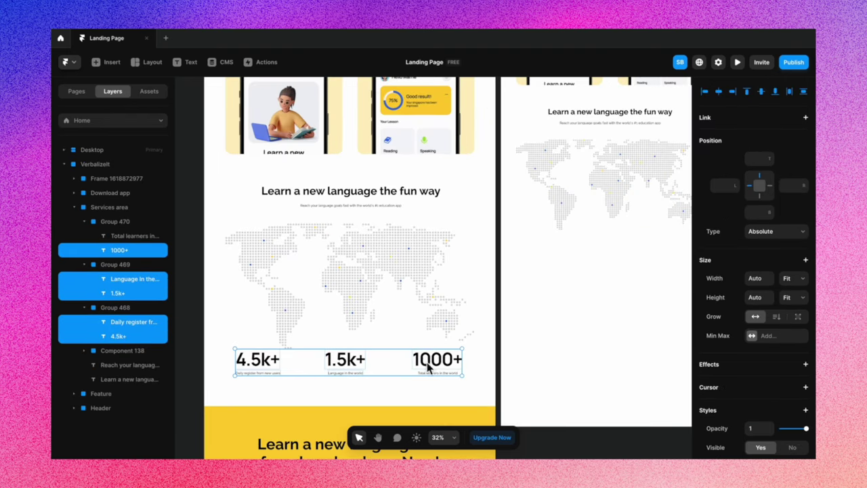
left_click(433, 374, "shift")
key("super+c")
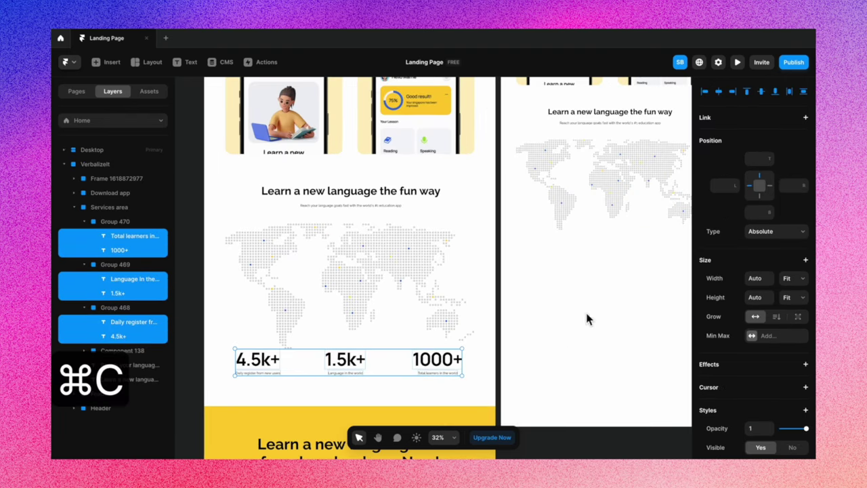
left_click(580, 303)
scroll(580, 302, "right", 3)
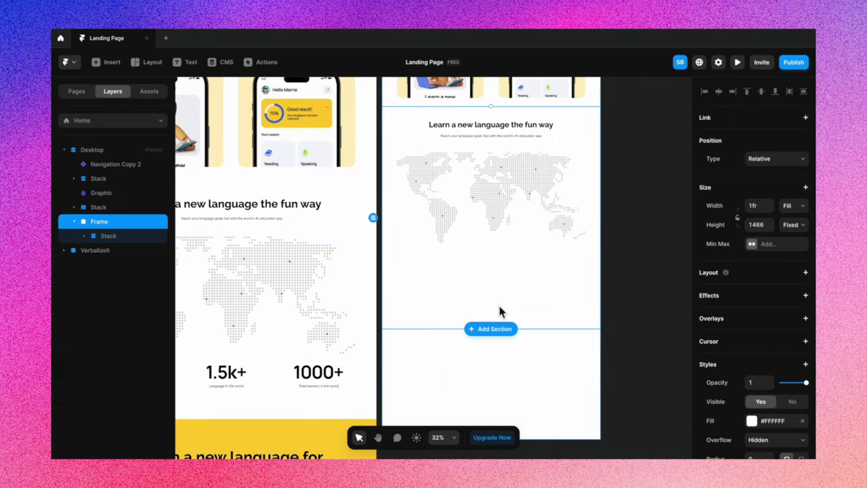
key("super+v")
left_click_drag(494, 125, 498, 277)
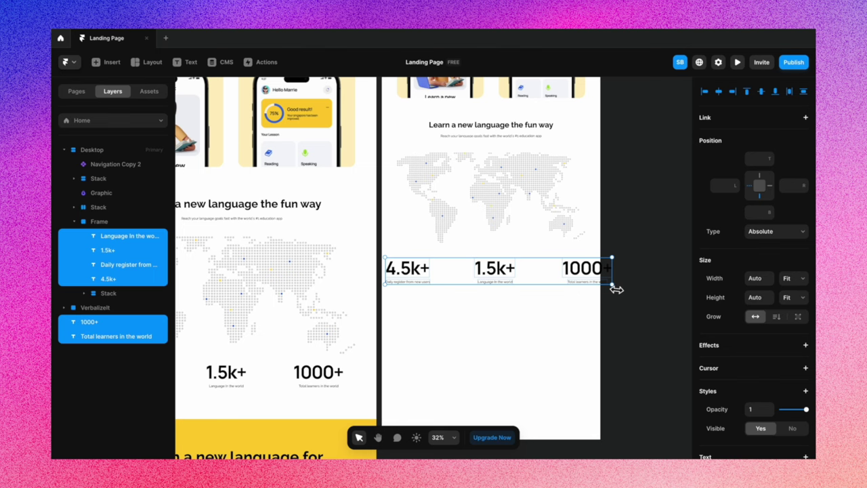
left_click(644, 298)
Move the pasted 4.5k+ figure inward from the frame's edge and apply the Heading 4 text style to it
left_click_drag(406, 270, 423, 272)
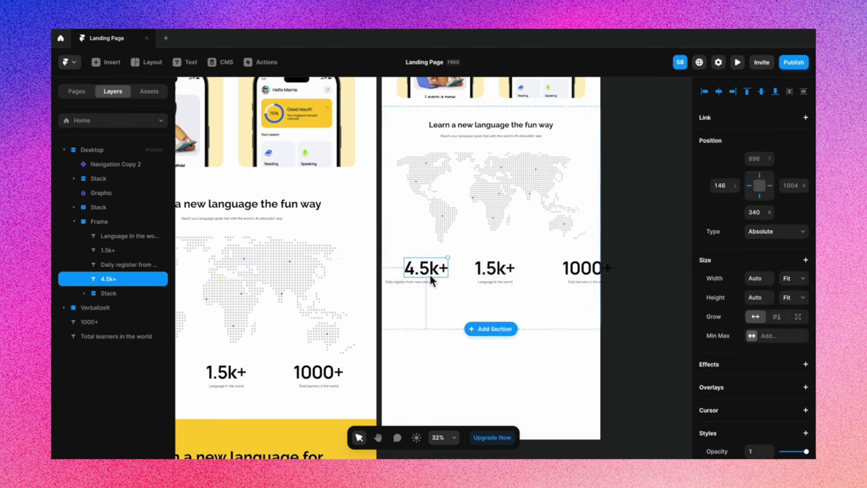
scroll(767, 348, "down", 5)
left_click(776, 225)
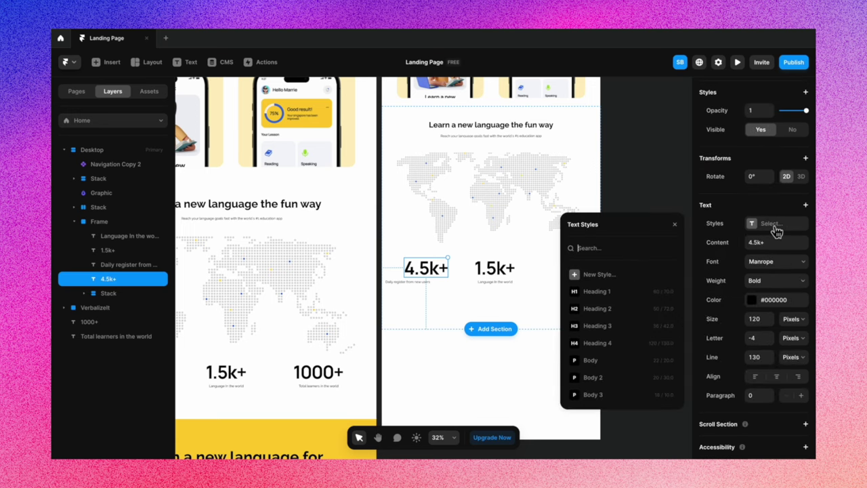
left_click(612, 349)
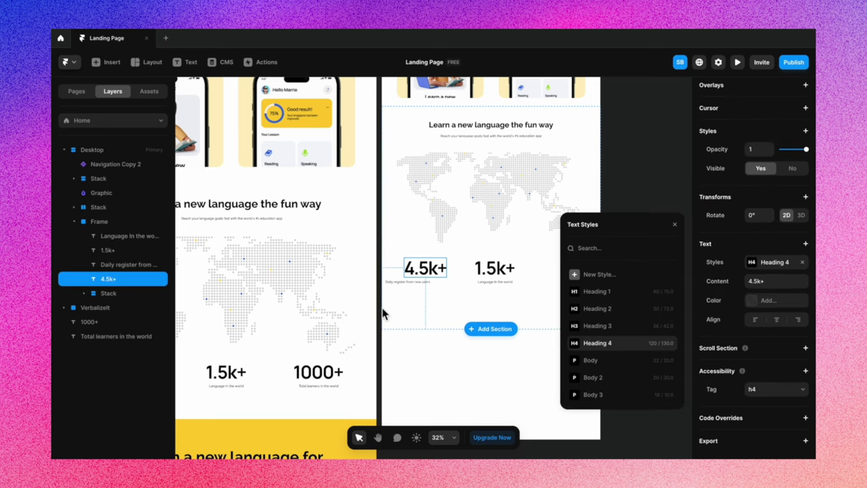
Set the Heading 4 text style's font size to 100
scroll(382, 308, "up", 2)
scroll(382, 311, "right", 3)
scroll(380, 322, "left", 3)
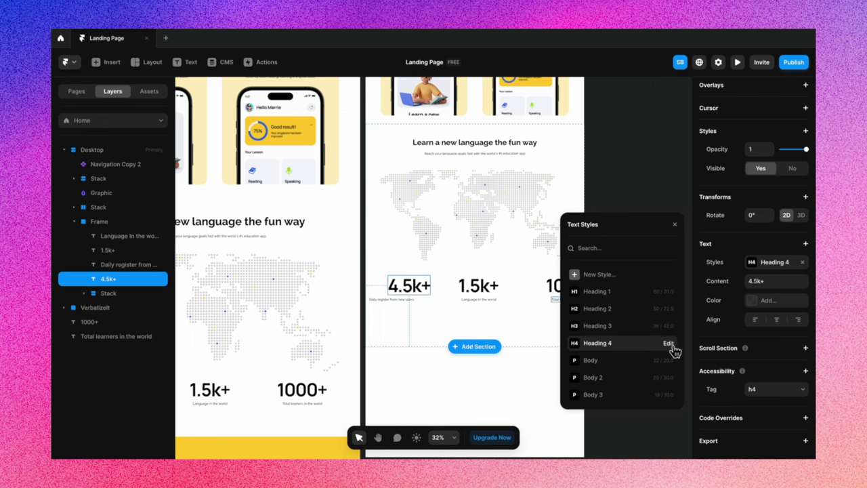
left_click(672, 343)
type("1")
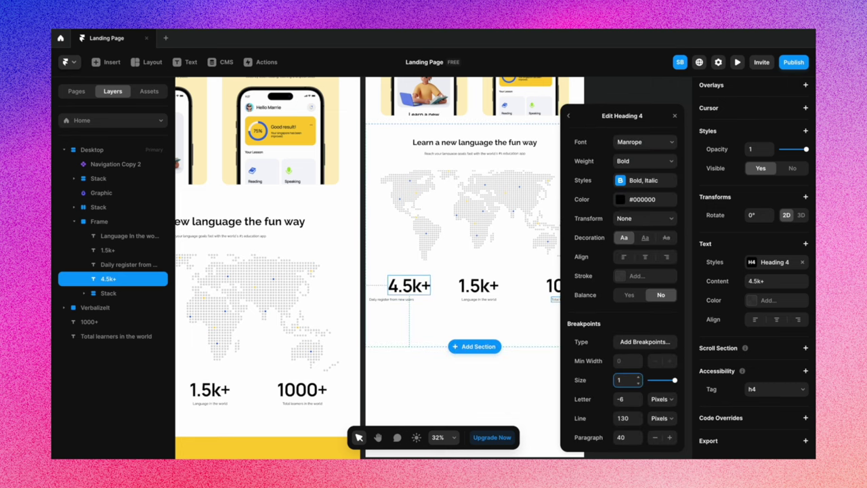
type("00")
scroll(452, 327, "right", 2)
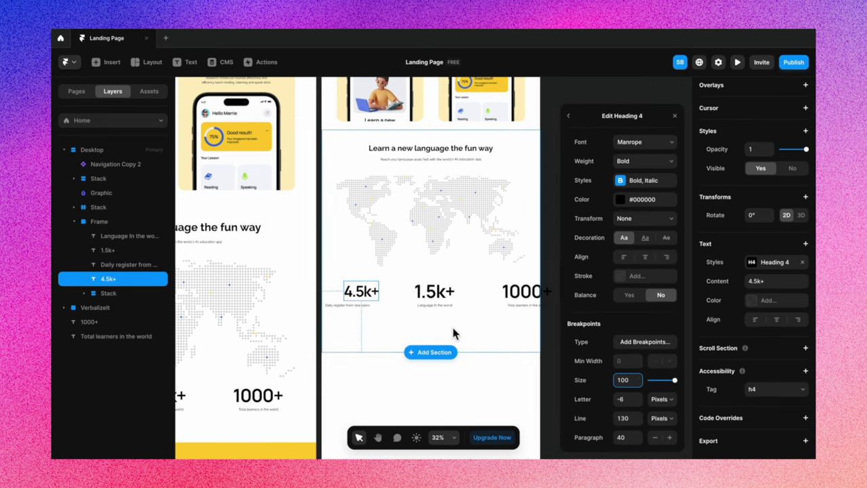
Apply the Body 2 text style to the "Daily register from new users" caption
left_click(348, 306)
scroll(738, 402, "down", 5)
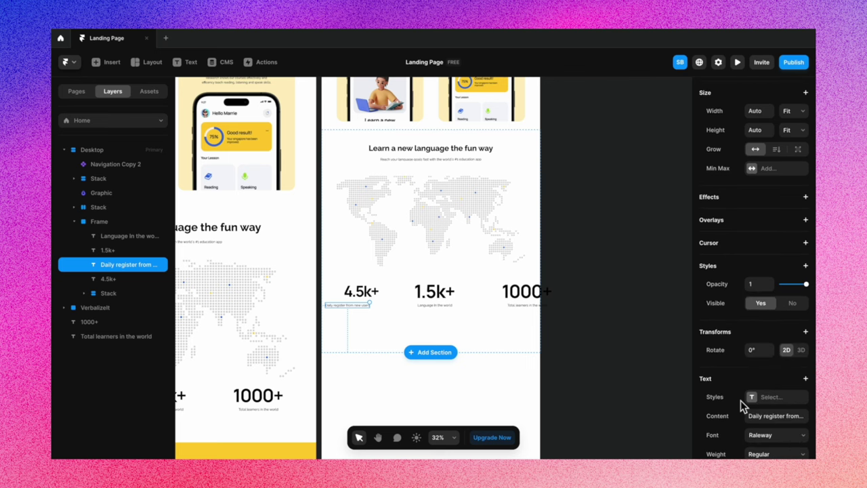
left_click(765, 397)
left_click(601, 404)
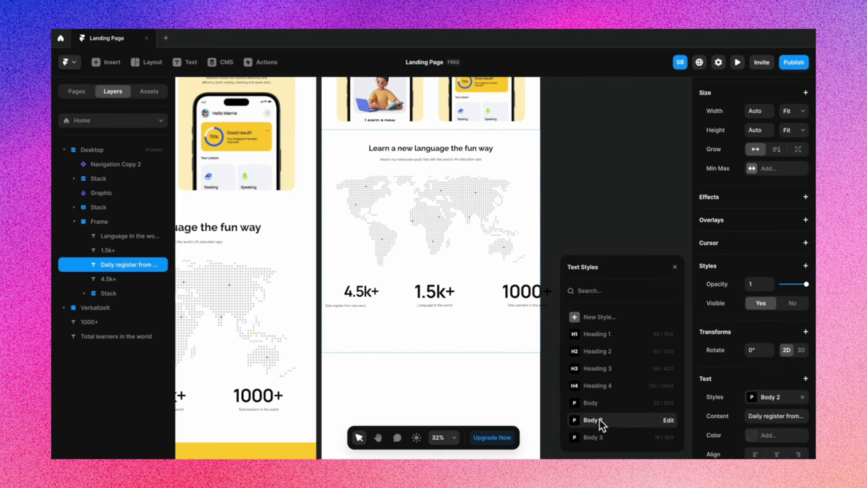
left_click(357, 373)
Wrap the 4.5k+ figure and its caption in a stack and set the stack's width to Fit Content
left_click(348, 306)
left_click(361, 292, "shift")
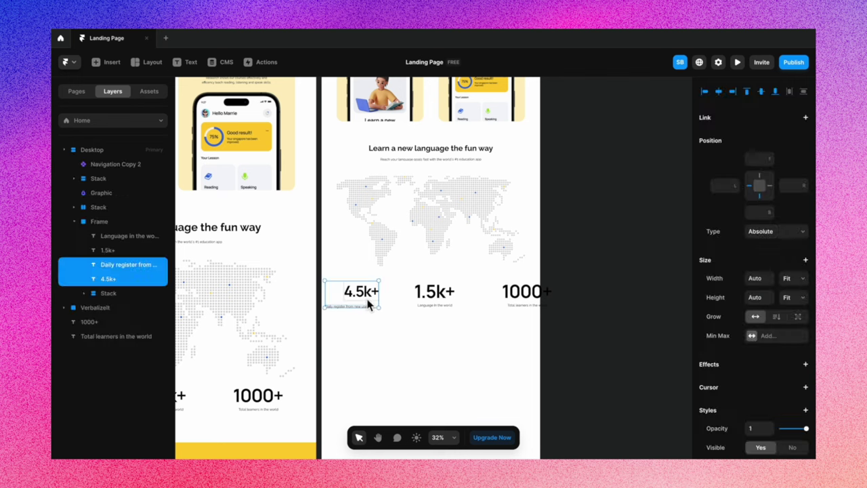
right_click(366, 295)
left_click(396, 434)
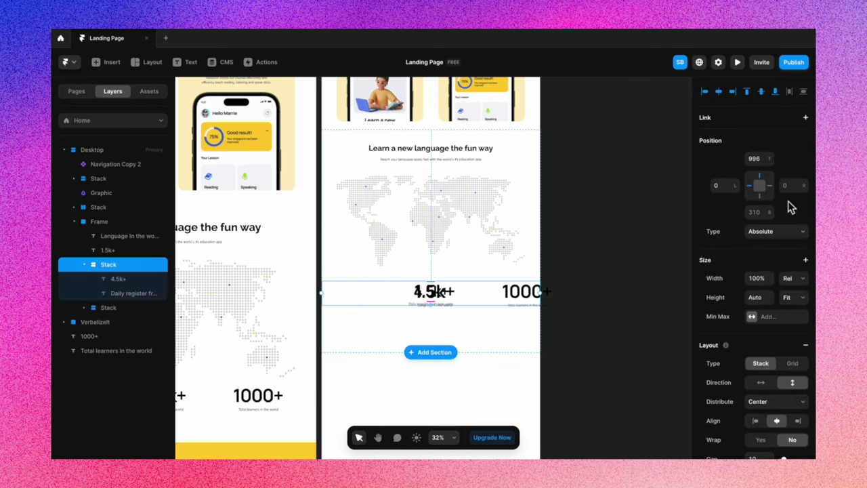
left_click(799, 285)
left_click(792, 300)
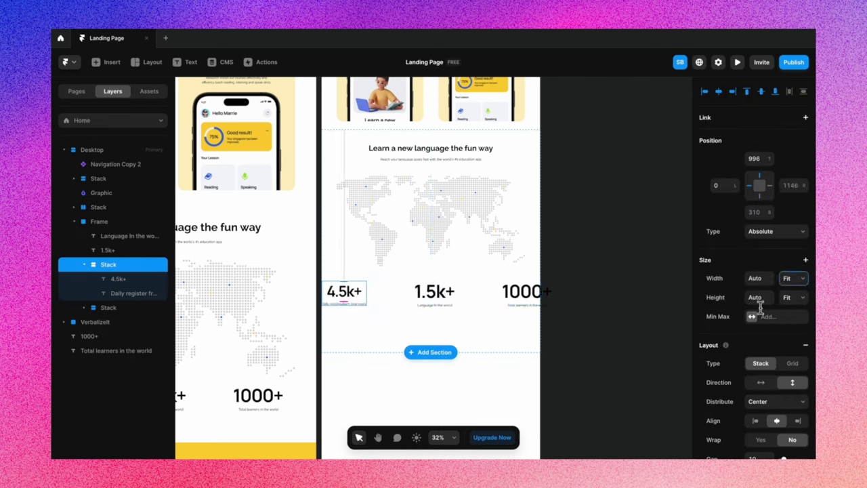
Set the 4.5k+ stack's gap to 16 and move the stack inward, about 126 px from the frame's left edge
scroll(751, 305, "down", 3)
left_click(762, 364)
type("16")
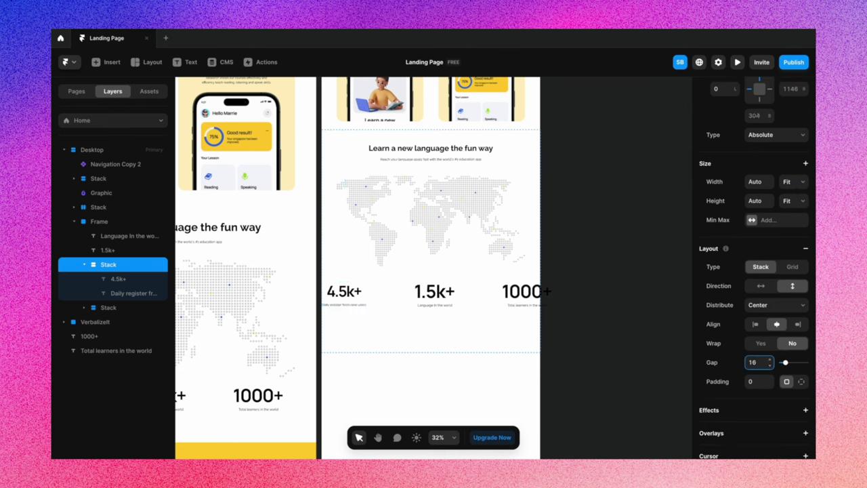
key("Escape")
left_click_drag(367, 294, 385, 298)
scroll(406, 299, "up", 5)
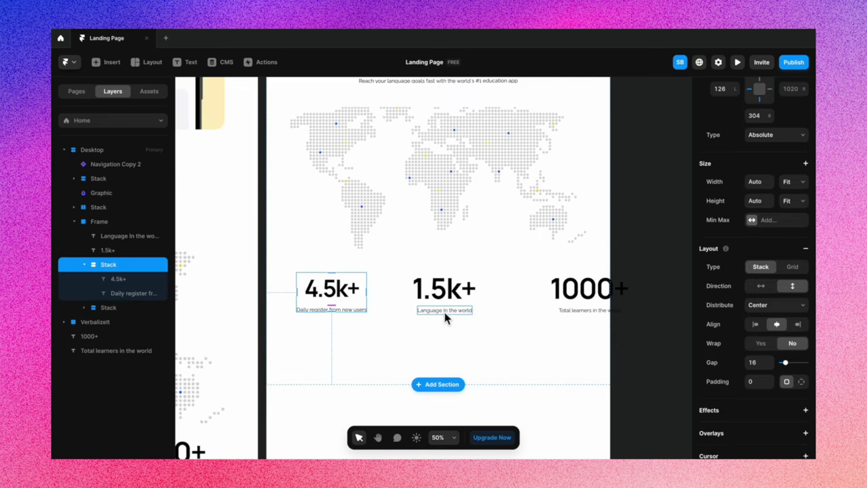
Move the loose 1.5k+ figure and caption lower, then duplicate the 4.5k+ stack and place the copy beside the original
left_click(464, 294)
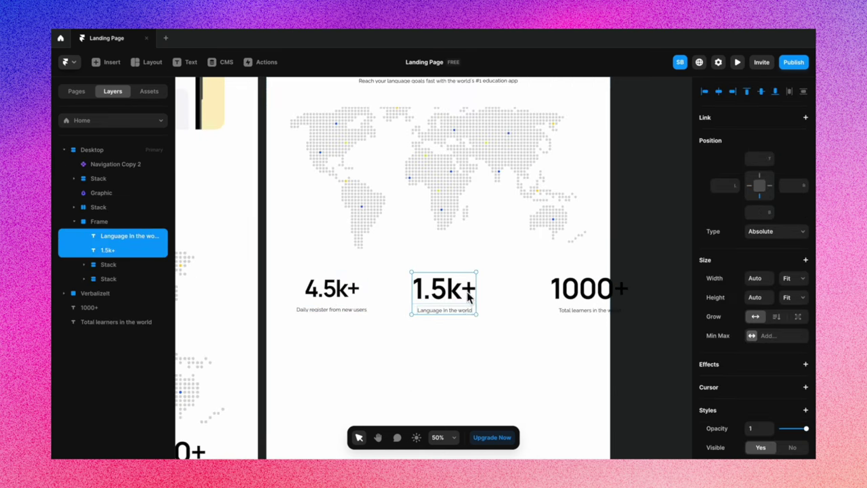
left_click_drag(465, 293, 497, 337)
left_click(362, 287)
key("Escape")
key("super+d")
left_click_drag(365, 290, 457, 307)
Change the duplicated stack's figure to 1.5k+ and its caption to "Language n the world"
double_click(452, 298)
double_click(413, 289)
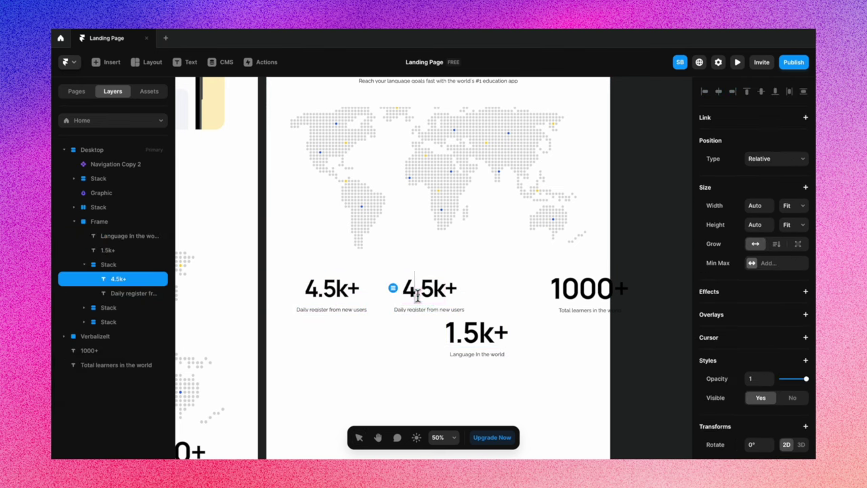
key("BackSpace")
type("1")
left_click(467, 352)
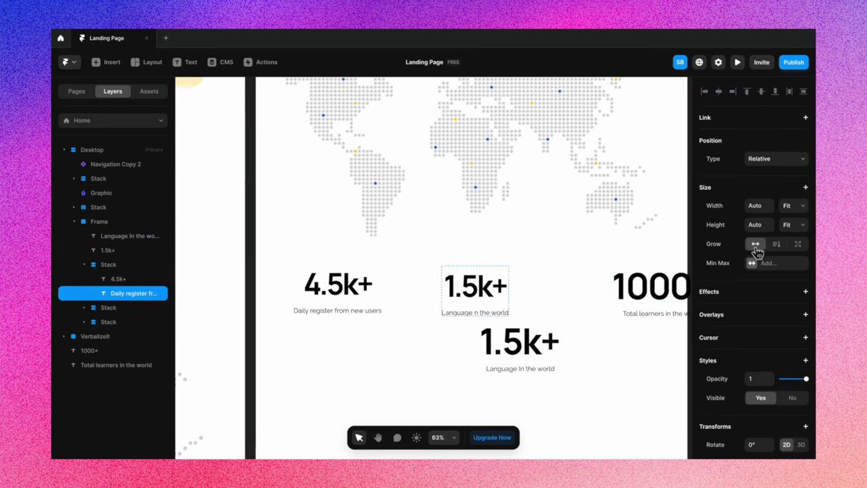
left_click(799, 224)
left_click(782, 191)
left_click(445, 350)
Duplicate the 1.5k+ stack and place the copy to its right
left_click(395, 305)
key("super+d")
left_click_drag(394, 297, 481, 298)
Change the figure in the third statistic stack to 1000+
double_click(481, 292)
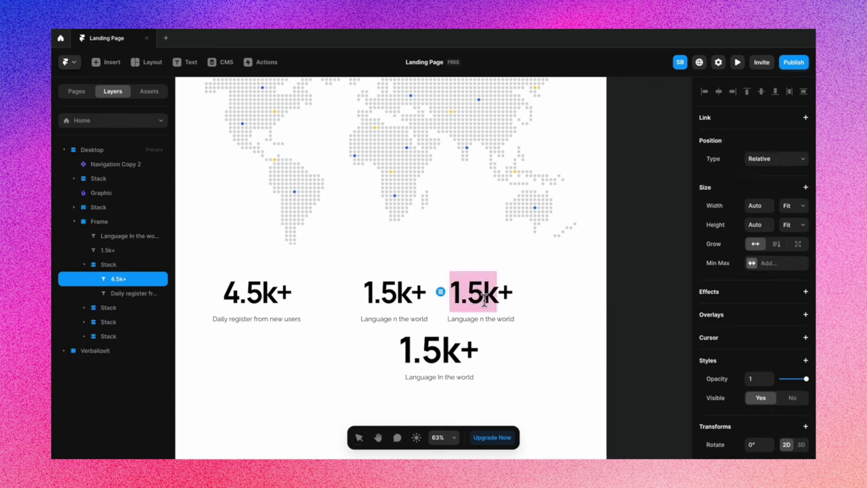
left_click(500, 304)
key("Delete")
key("Delete")
key("Delete")
type("000+")
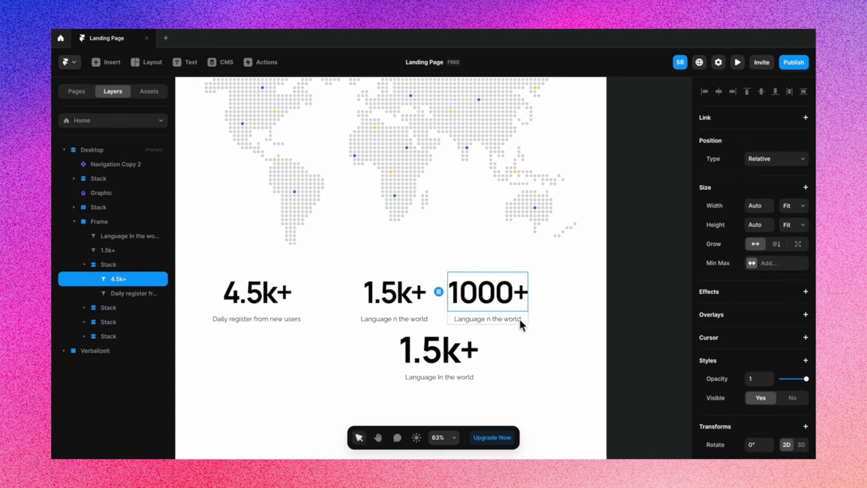
Change the third statistic's caption to "Total learners in the world" and the second's to "Language in the world", removing the loose 1.5k+ figure and caption
double_click(449, 320)
type("Total learners in the world")
left_click(461, 355)
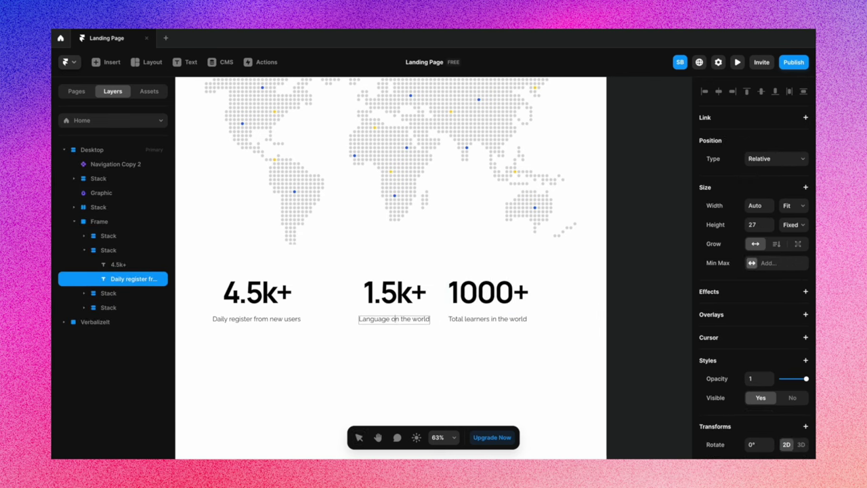
Wrap the three statistic stacks below the map together in one new horizontal stack
left_click(99, 221)
left_click(129, 237)
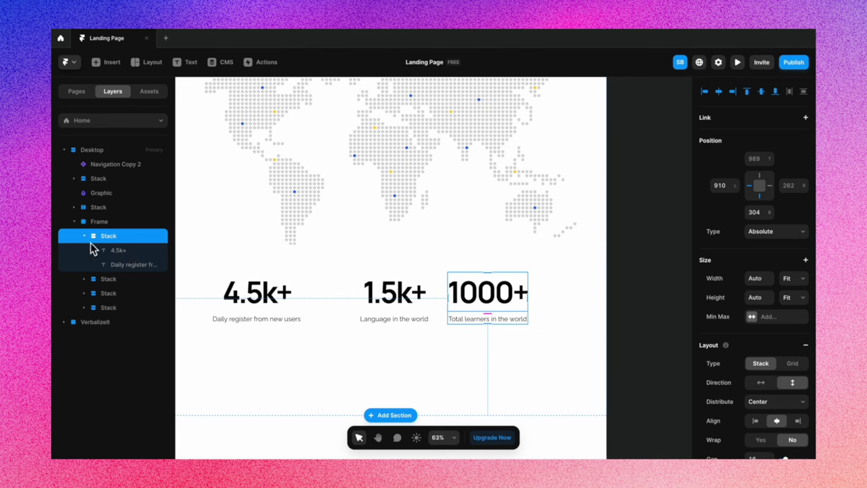
left_click(116, 251, "shift")
left_click(124, 265, "shift")
left_click(123, 278)
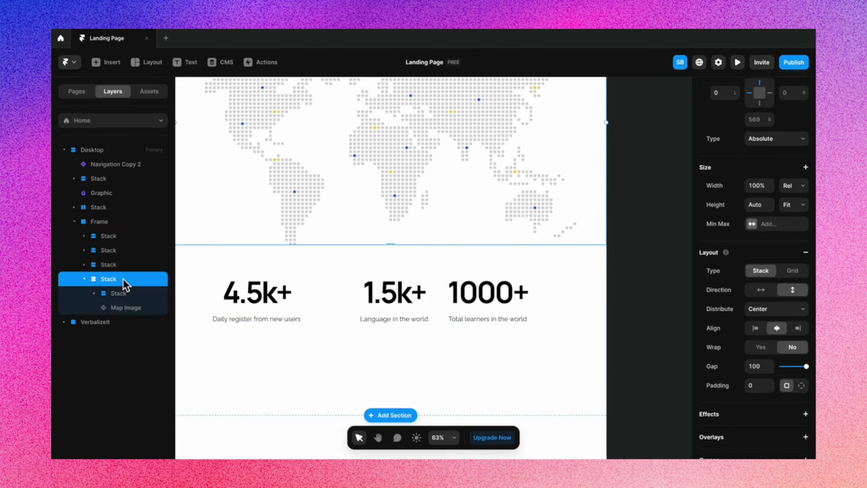
scroll(481, 244, "down", 5)
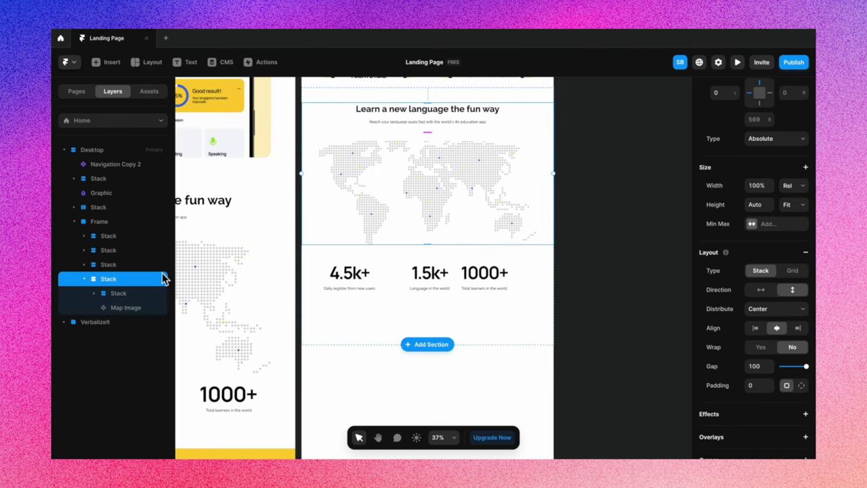
left_click(105, 265)
left_click(124, 237, "shift")
right_click(124, 237)
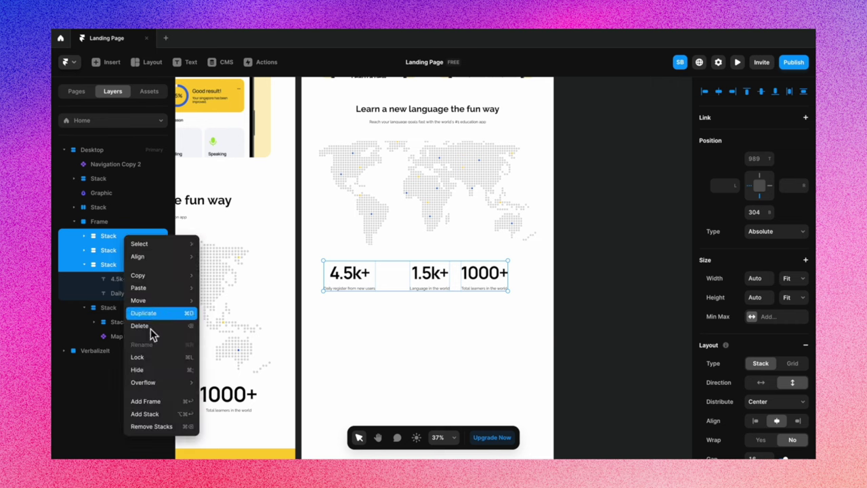
left_click(153, 414)
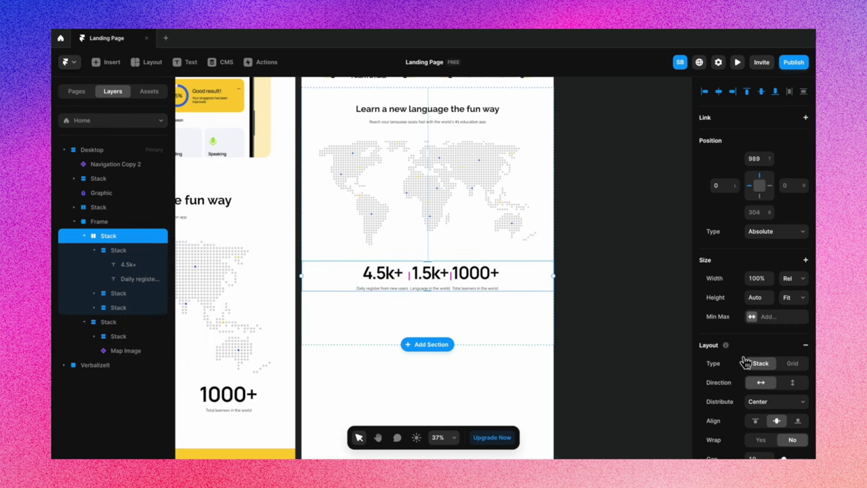
Set the statistics row's distribution to Space Between and give it a fixed width of 1240
scroll(745, 362, "down", 3)
left_click(765, 322)
left_click(778, 346)
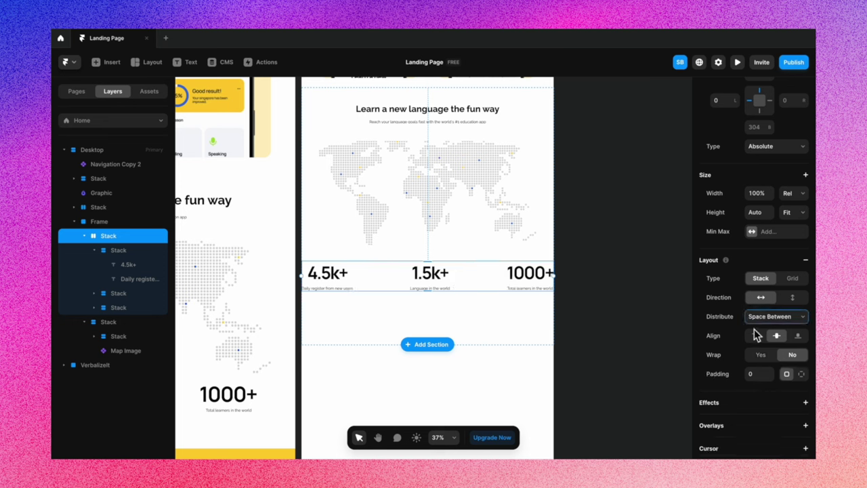
scroll(782, 271, "up", 2)
left_click(789, 253)
left_click(782, 240)
left_click(757, 253)
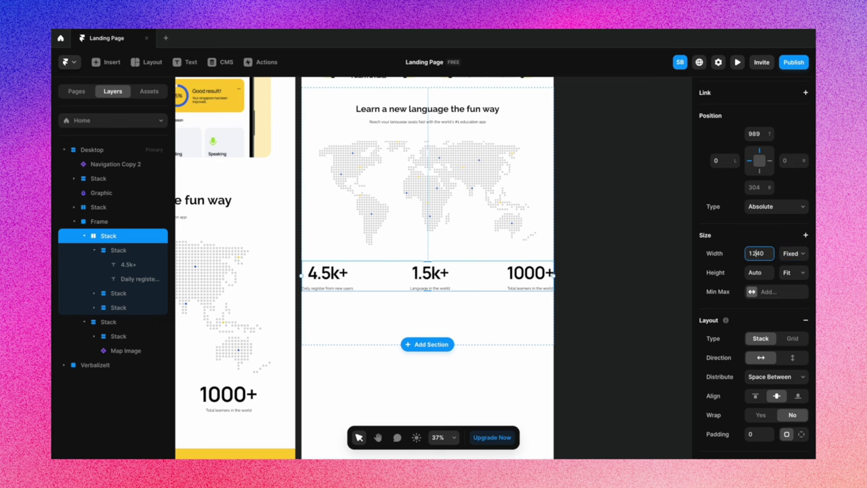
left_click(596, 286)
scroll(452, 291, "up", 1)
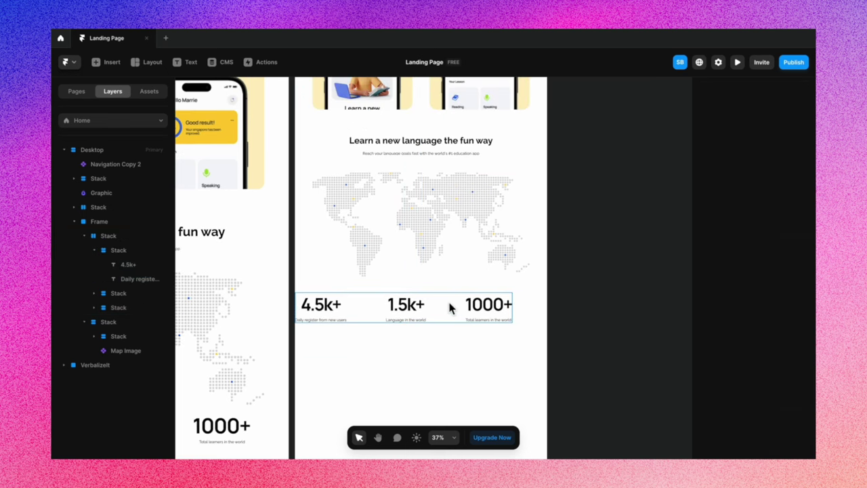
Wrap the statistics row and the heading-and-map stack in a new vertical stack and set its gap to 48
left_click(451, 308)
left_click(504, 158, "shift")
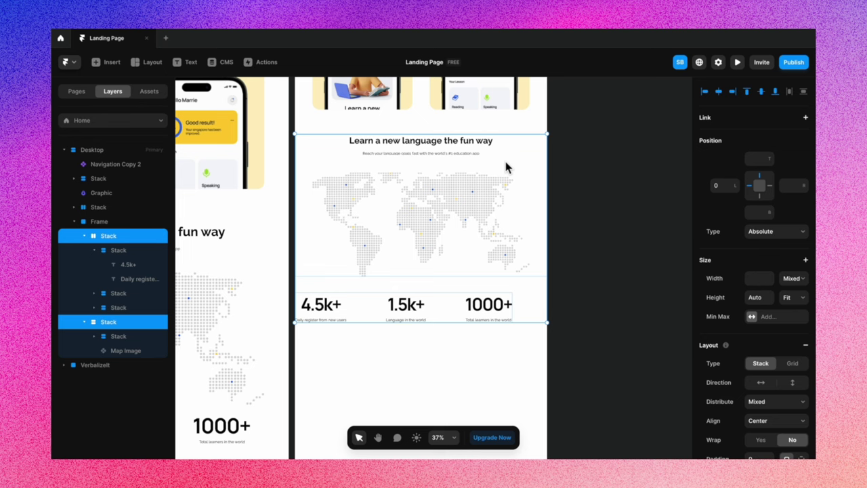
right_click(505, 161)
left_click(540, 335)
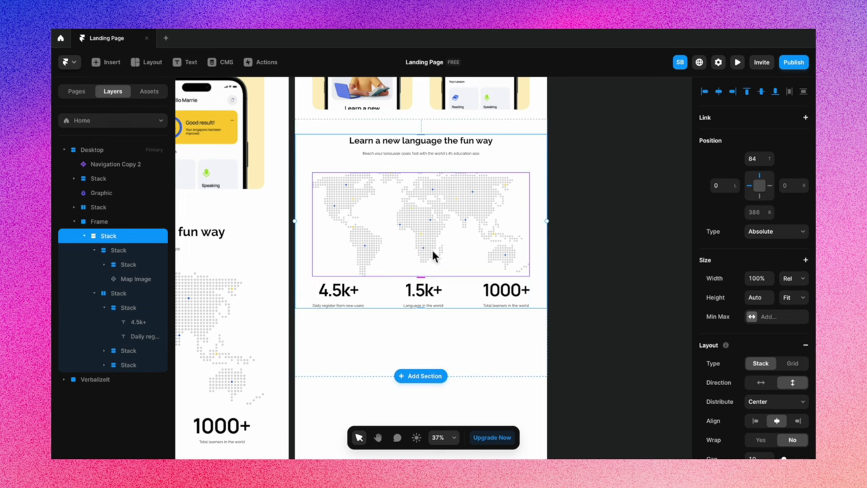
left_click_drag(420, 277, 426, 288)
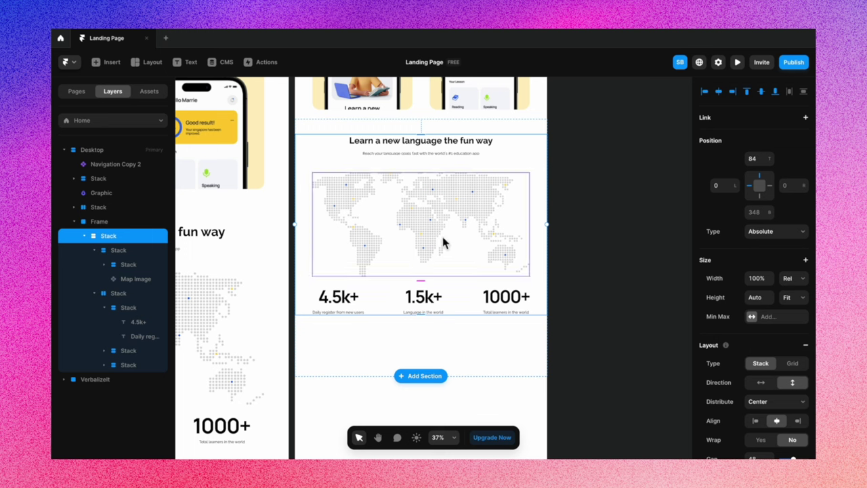
Draw a frame about 1053 × 513 in the empty area below the statistics section
scroll(596, 294, "down", 3, "ctrl")
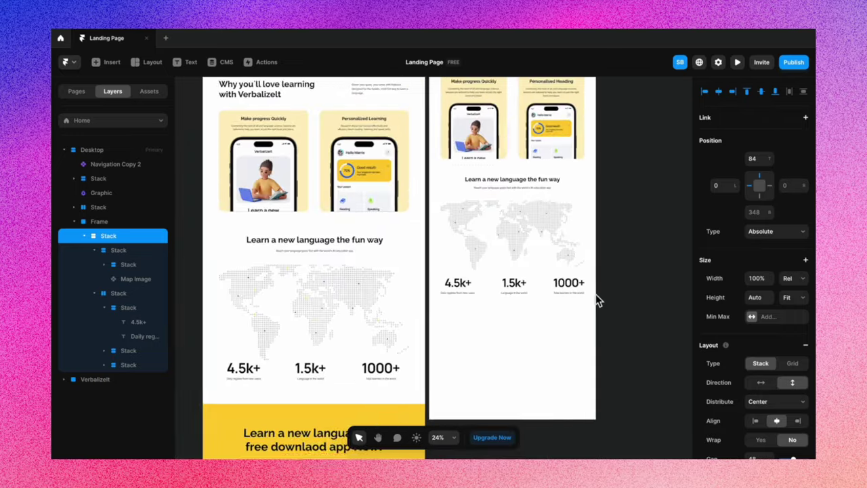
left_click(619, 347)
scroll(619, 347, "down", 4)
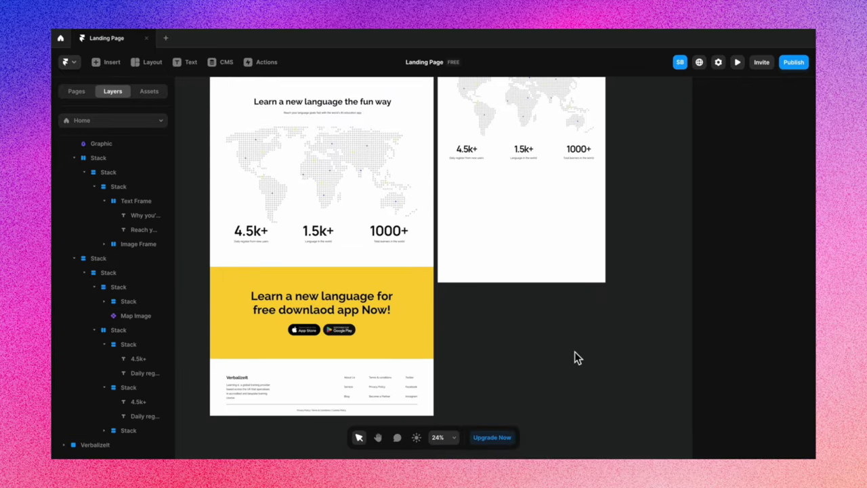
scroll(574, 358, "up", 2)
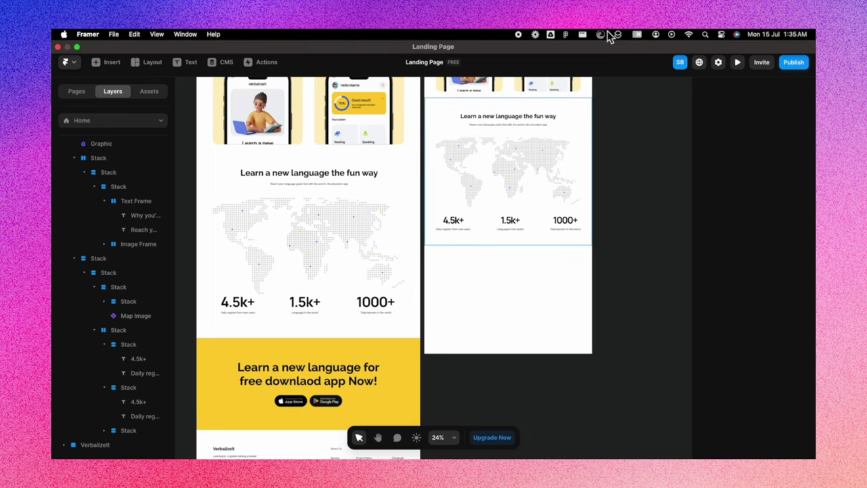
scroll(461, 321, "down", 1)
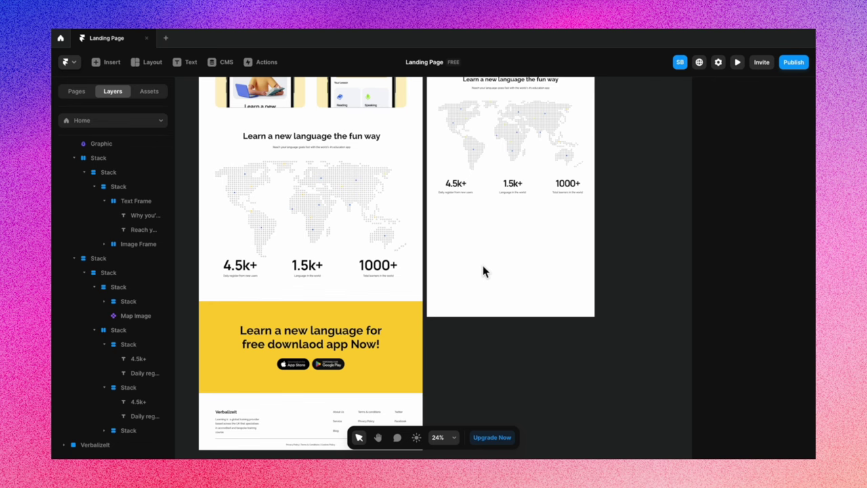
key("f")
left_click_drag(449, 208, 571, 268)
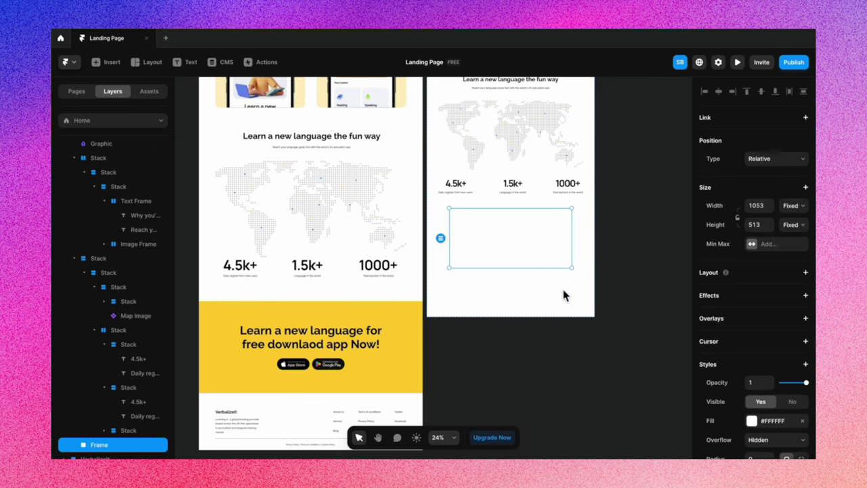
Fill the new frame with the Deep Yellow colour and set its width to Fill
left_click(773, 427)
left_click(622, 391)
key("Escape")
left_click(532, 242)
left_click(792, 205)
left_click(790, 226)
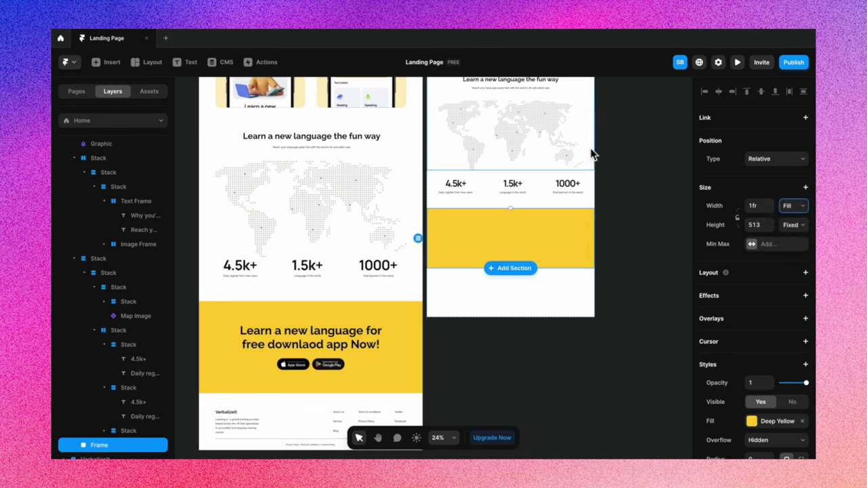
Copy the "Learn a new language for free downlaod app Now!" heading from the reference design into the centre of the yellow frame
left_click(594, 195)
left_click(528, 251)
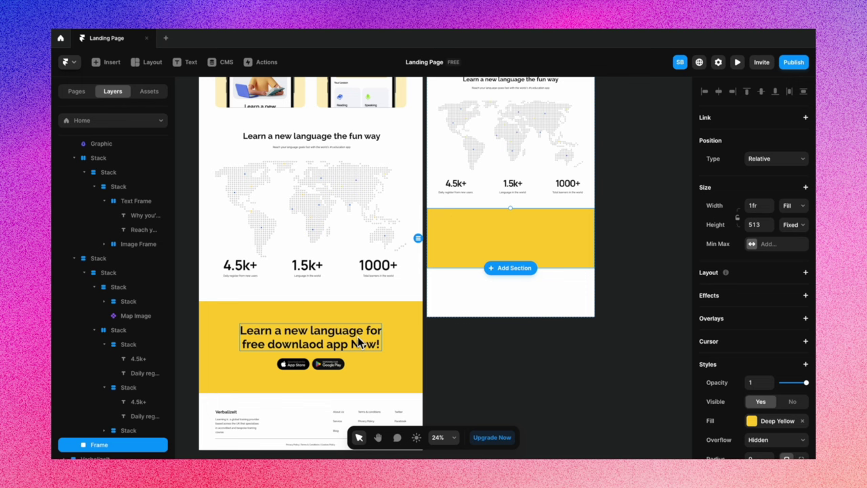
left_click_drag(364, 342, 524, 238)
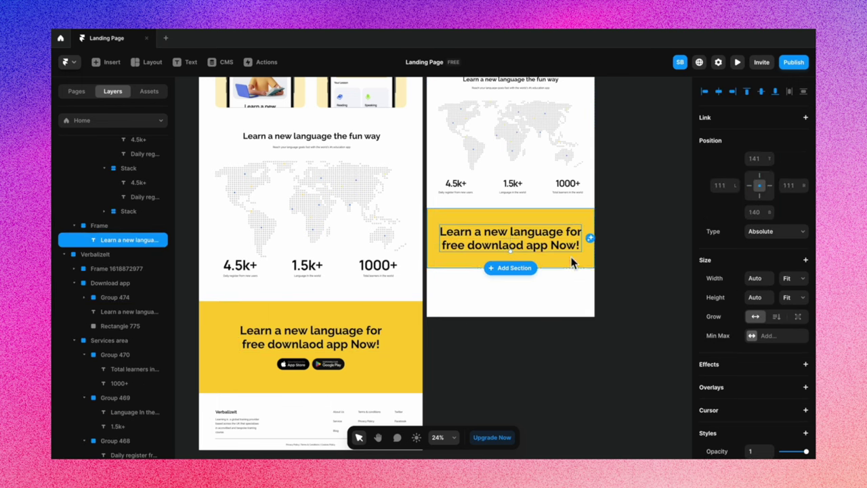
Try the Heading 1 text style on the copied heading and undo it
scroll(762, 327, "down", 3)
scroll(763, 326, "down", 3)
left_click(762, 281)
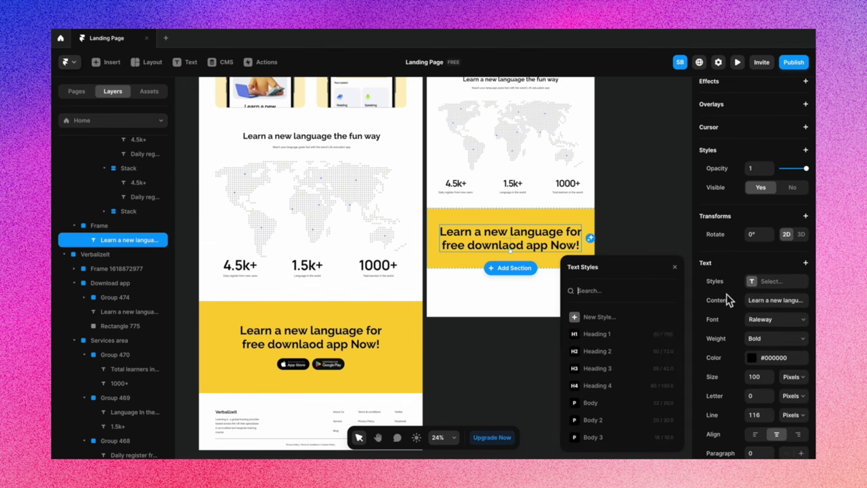
left_click(601, 330)
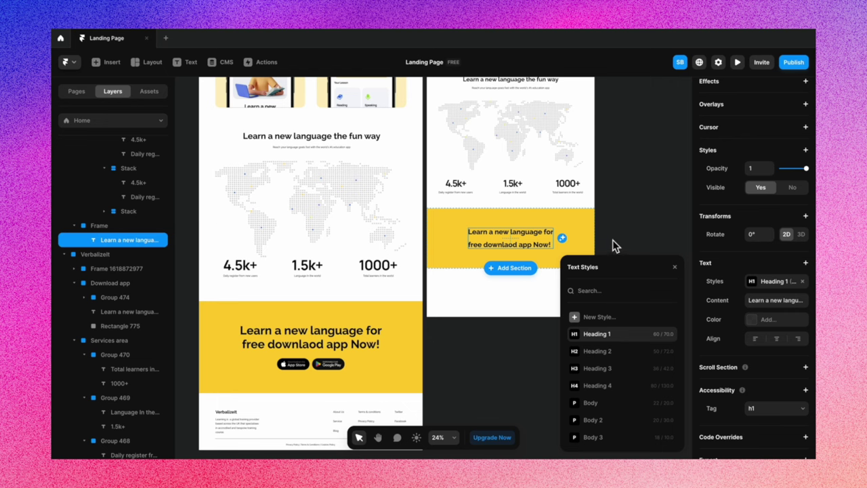
key("ctrl+z")
Create a Heading 5 text style from the copied heading and set its size to 80 and line height to 70 pixels
left_click(597, 317)
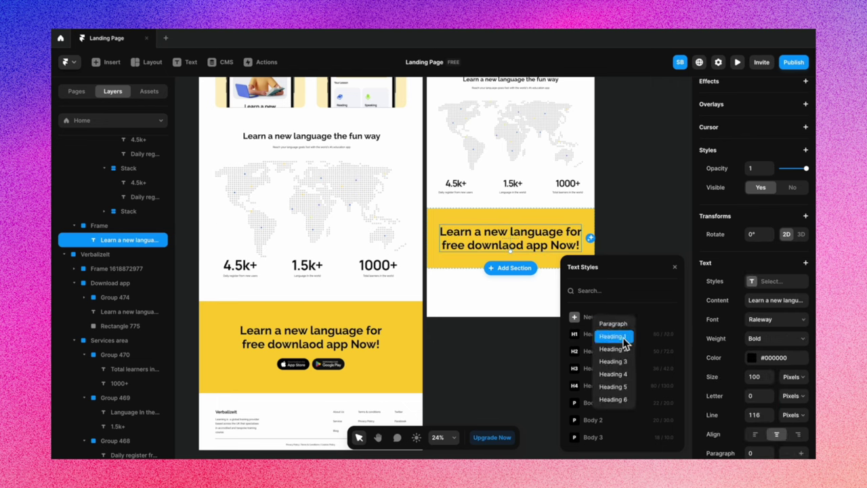
left_click(621, 386)
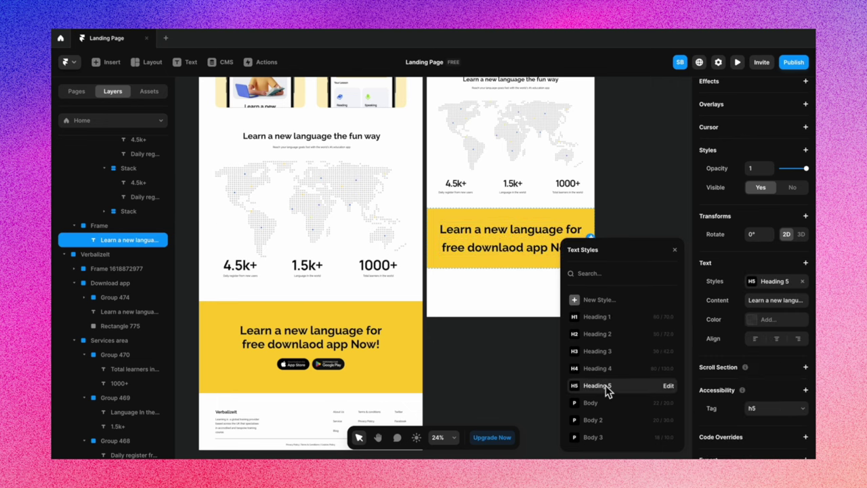
left_click(668, 386)
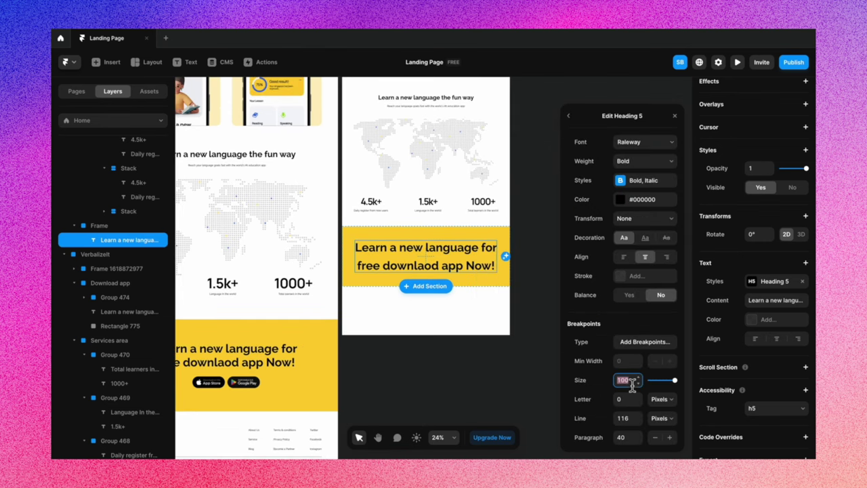
type("80")
left_click(629, 417)
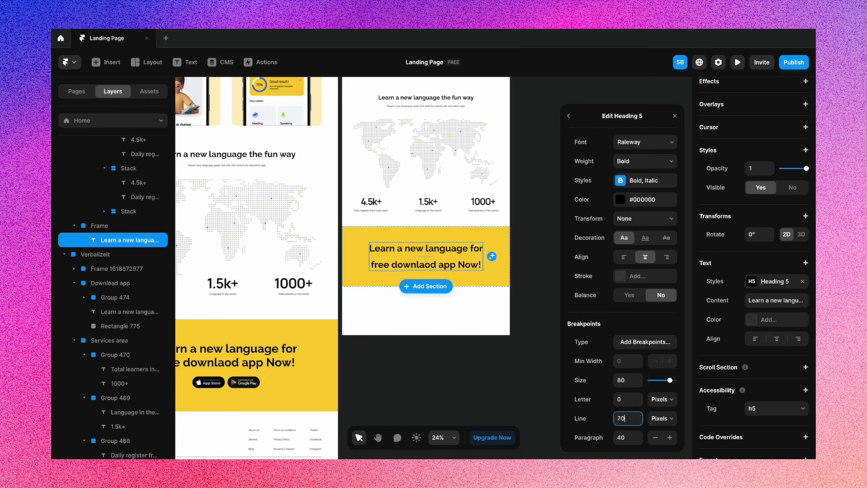
Change the Heading 5 style's size to 90 and its line height to 80 pixels
left_click(627, 380)
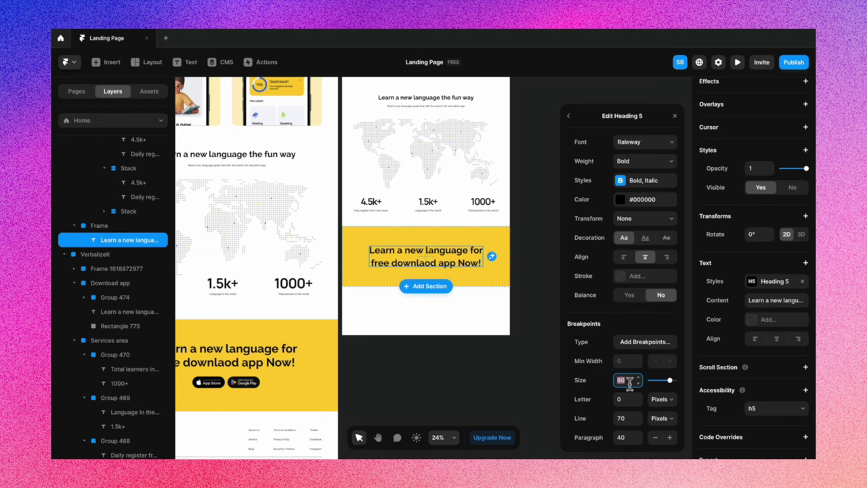
type("90")
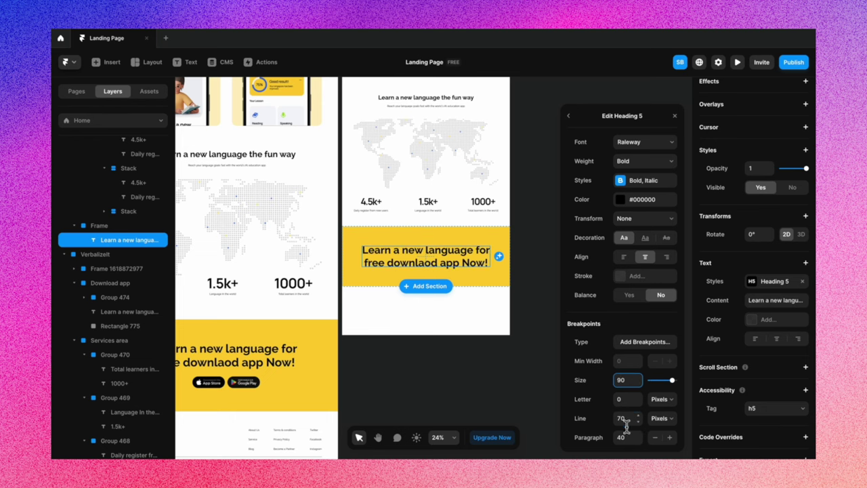
type("80")
scroll(449, 386, "left", 3)
scroll(449, 386, "down", 1)
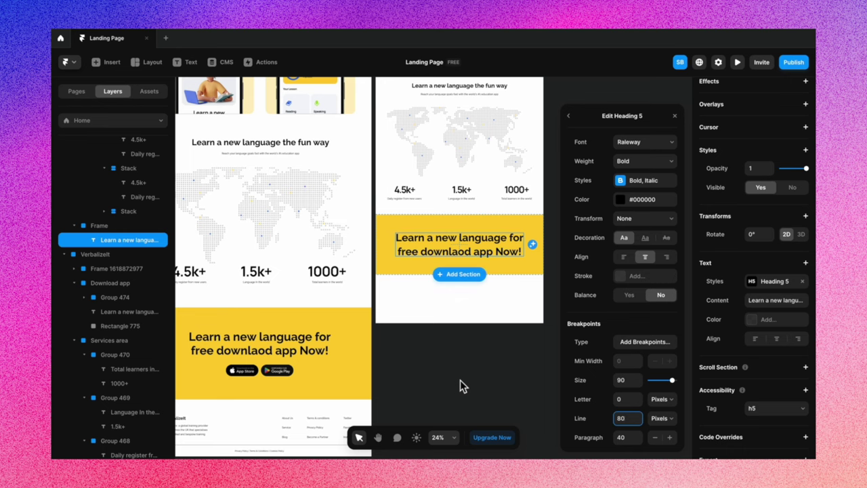
left_click(460, 381)
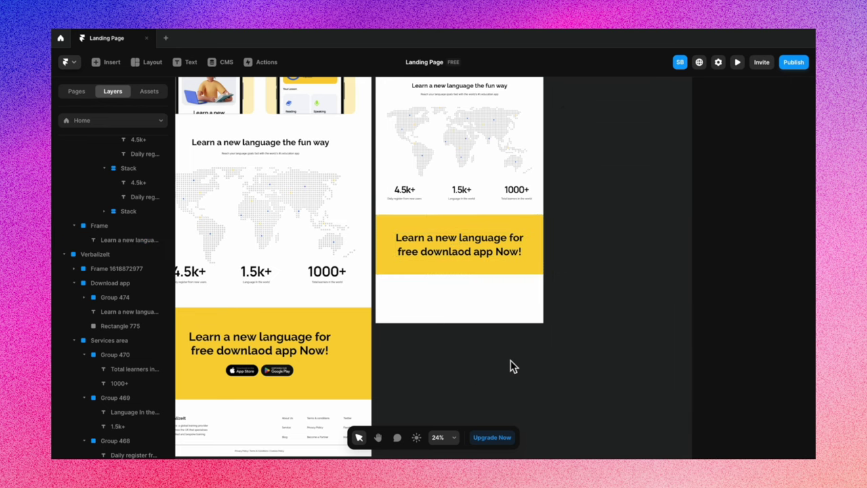
Place an App Store Button component in the yellow frame beneath the heading
scroll(510, 360, "left", 2)
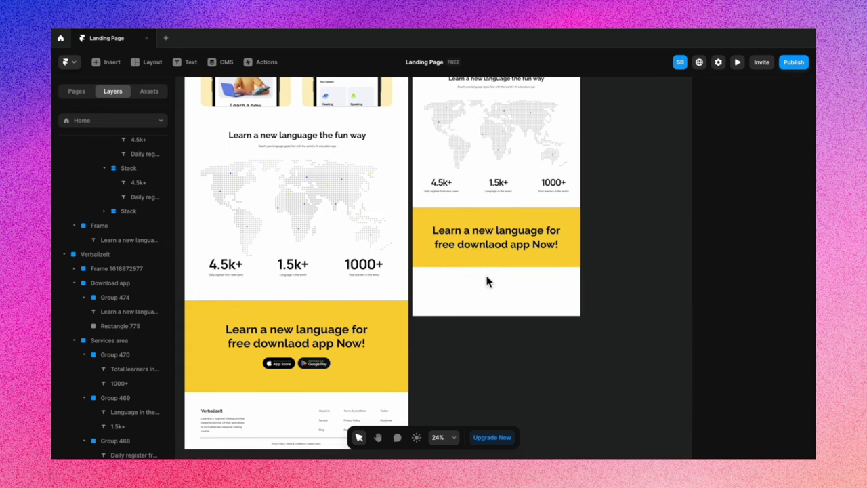
left_click(316, 365)
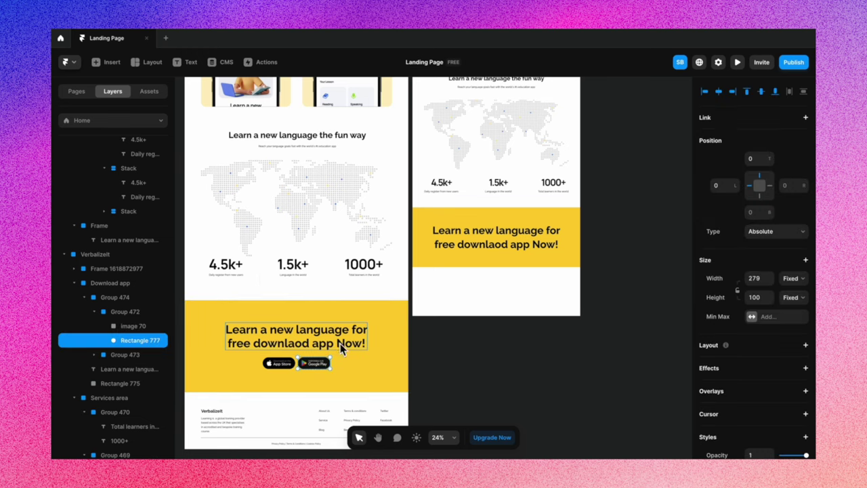
left_click(148, 90)
left_click_drag(120, 153, 474, 256)
scroll(488, 257, "up", 5)
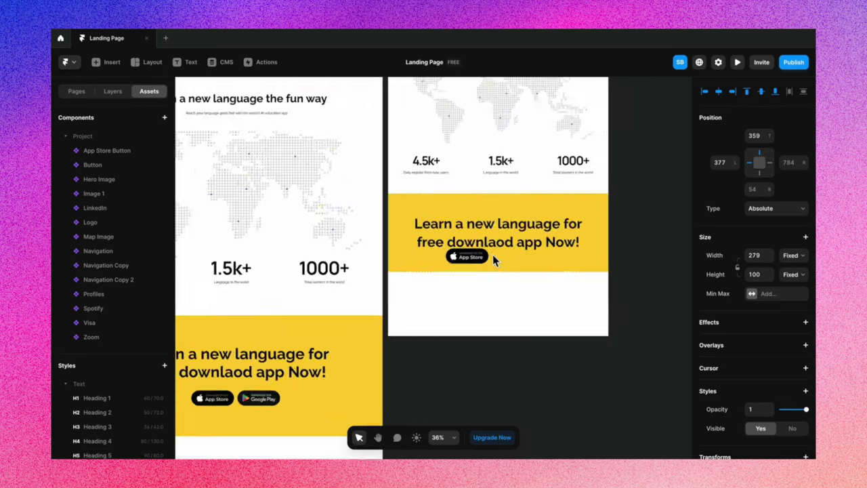
Duplicate the App Store button to its right and replace the copy's image with the Google Play image Group 472.png
left_click_drag(480, 262, 529, 269)
left_click(760, 348)
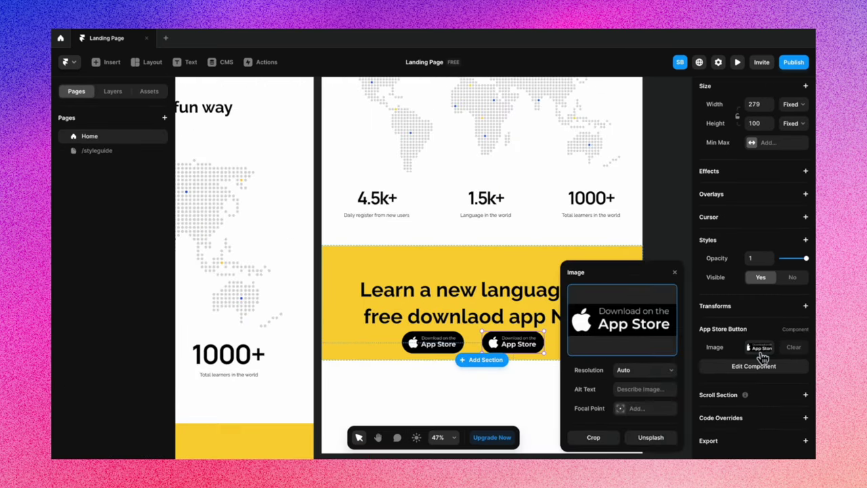
left_click(643, 353)
left_click(344, 287)
left_click(596, 334)
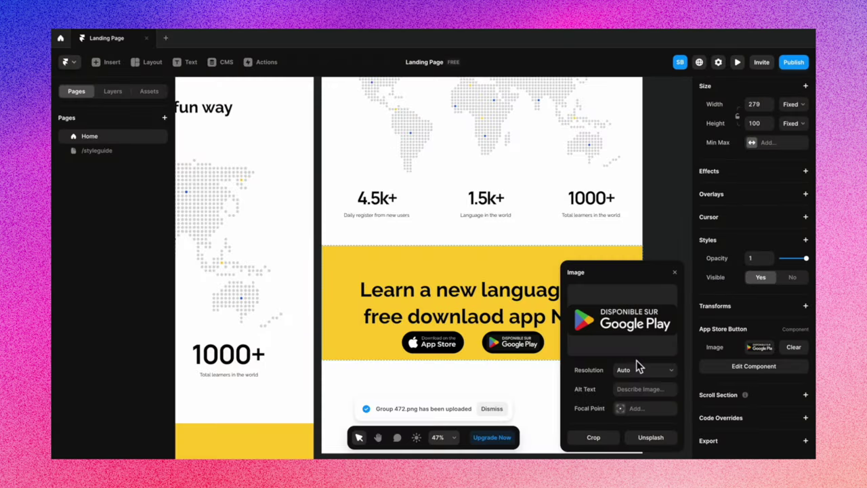
Extend the yellow frame downward and lower both store buttons to leave more space beneath the heading
left_click(677, 278)
left_click(651, 304)
left_click(576, 282)
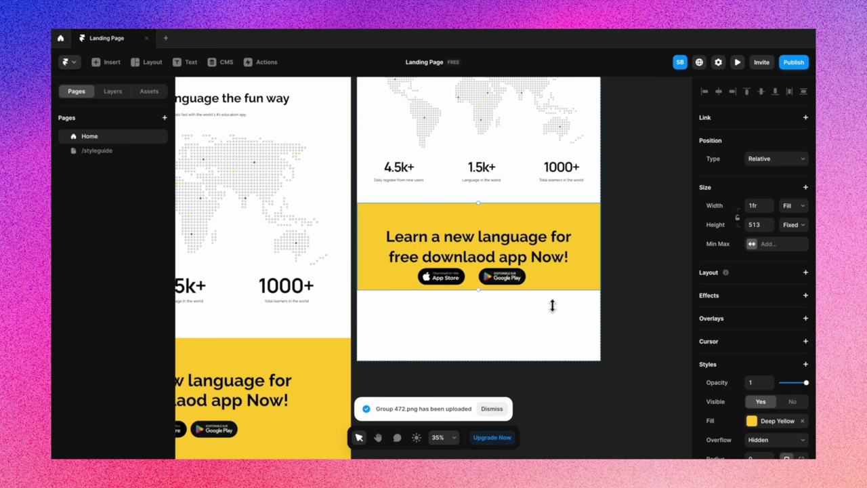
left_click_drag(551, 304, 551, 318)
left_click(547, 268)
scroll(547, 266, "left", 3)
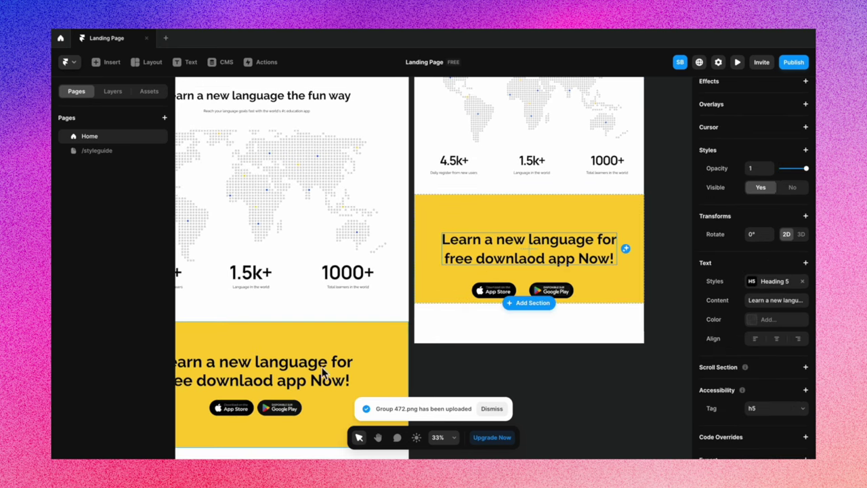
Check the button spacing in the reference design, then wrap the two store buttons in a horizontal stack with a gap of 28
left_click(259, 410)
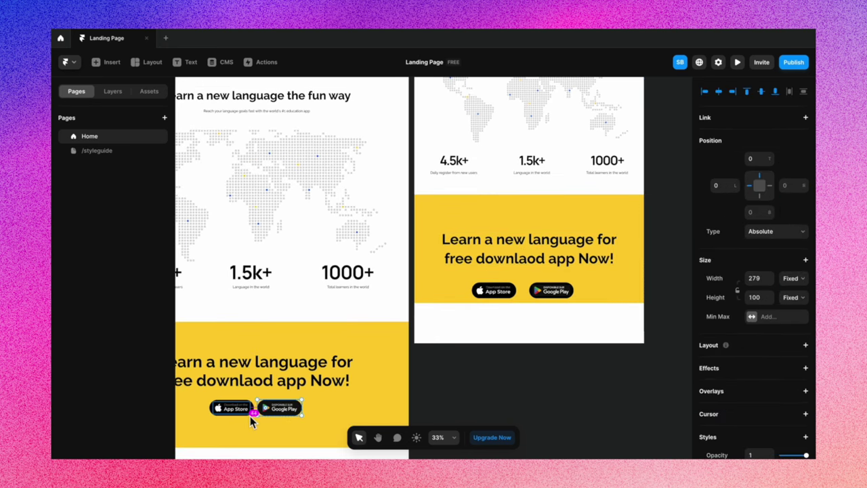
left_click(499, 287)
right_click(559, 293)
left_click(586, 428)
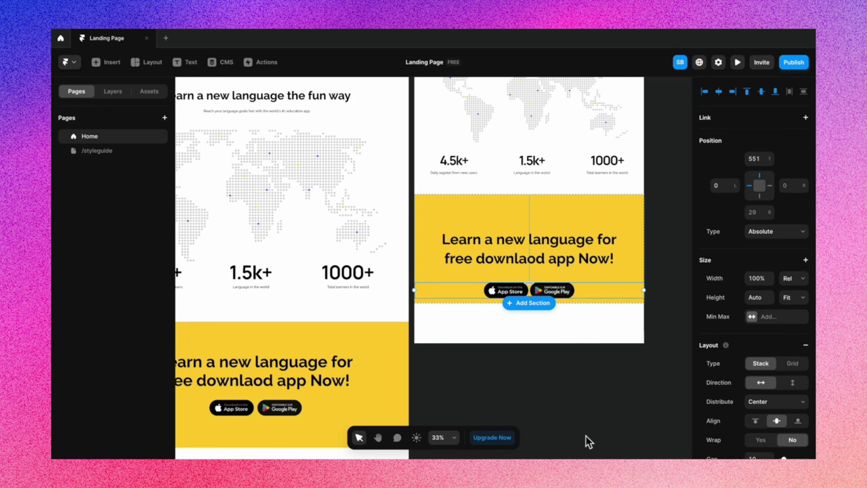
scroll(750, 308, "down", 3)
left_click(758, 325)
type("20")
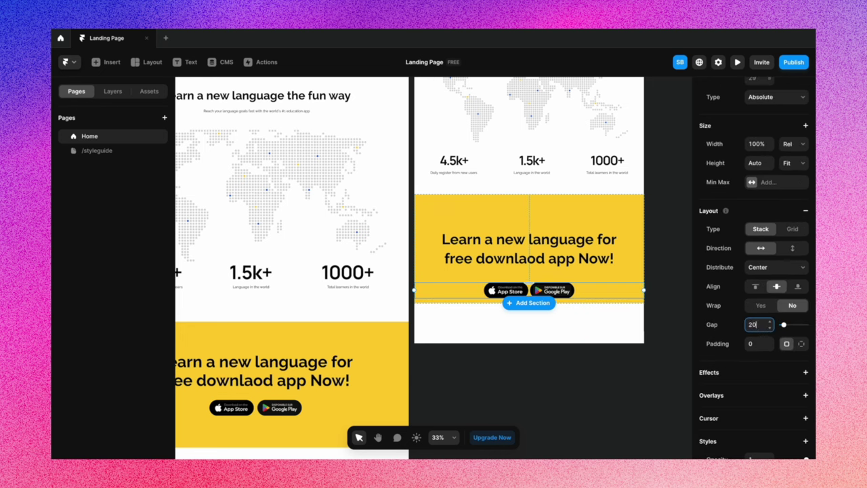
key("BackSpace")
type("8")
left_click(573, 364)
Set the store button stack's width to Fit Content
left_click(586, 293)
left_click(801, 144)
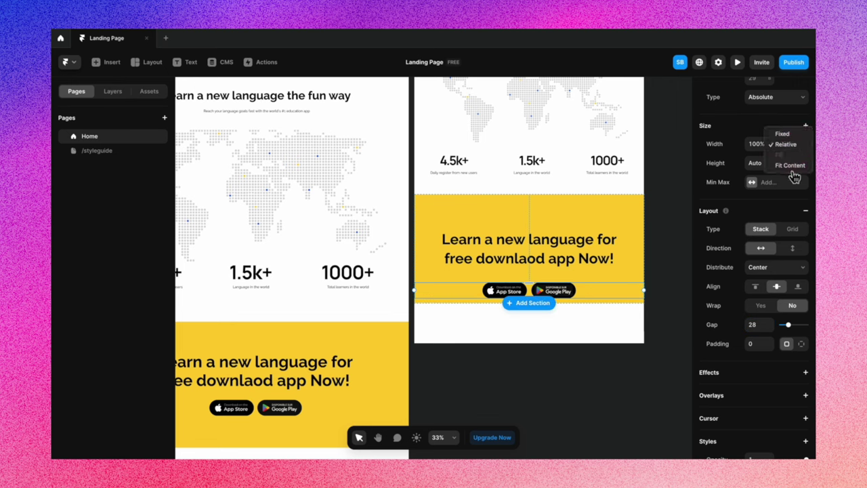
left_click(789, 165)
mouse_move(499, 293)
left_mouse_down()
mouse_move(569, 293)
mouse_move(501, 292)
left_mouse_up()
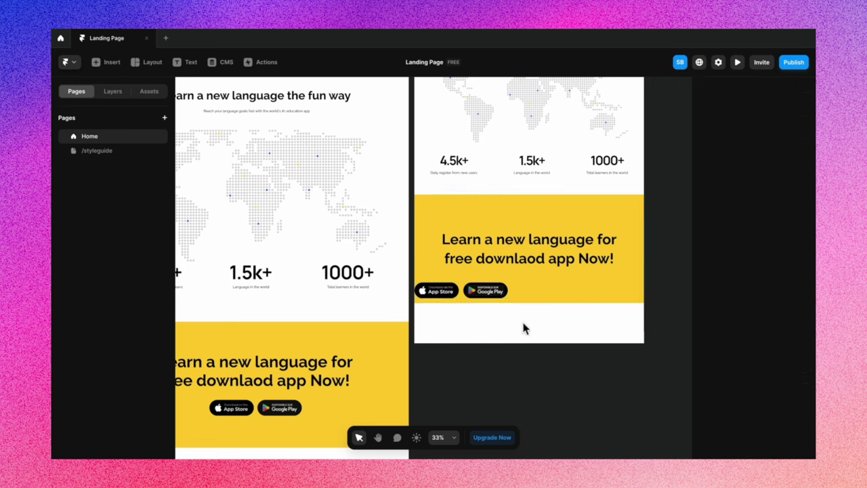
Wrap the yellow section's heading and the store button stack in a vertical stack with a gap of 50
left_click(464, 263)
key("Escape")
right_click(464, 291)
left_click(492, 430)
scroll(763, 326, "down", 3)
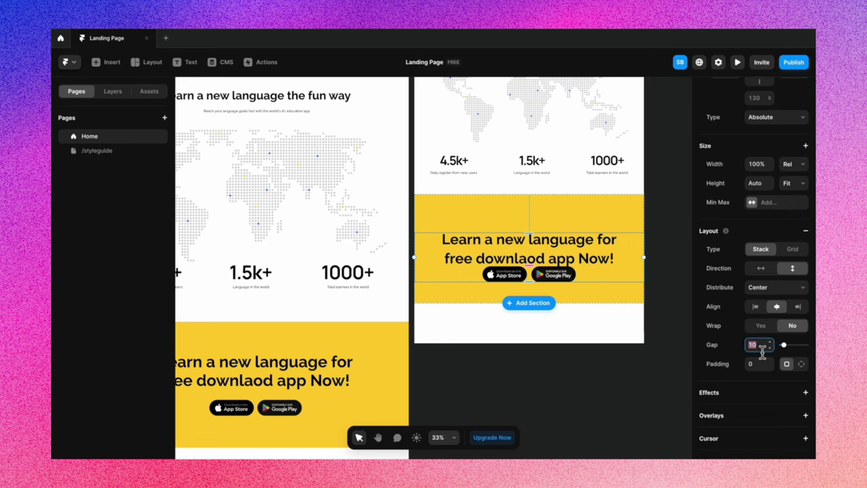
type("50")
left_click(545, 369)
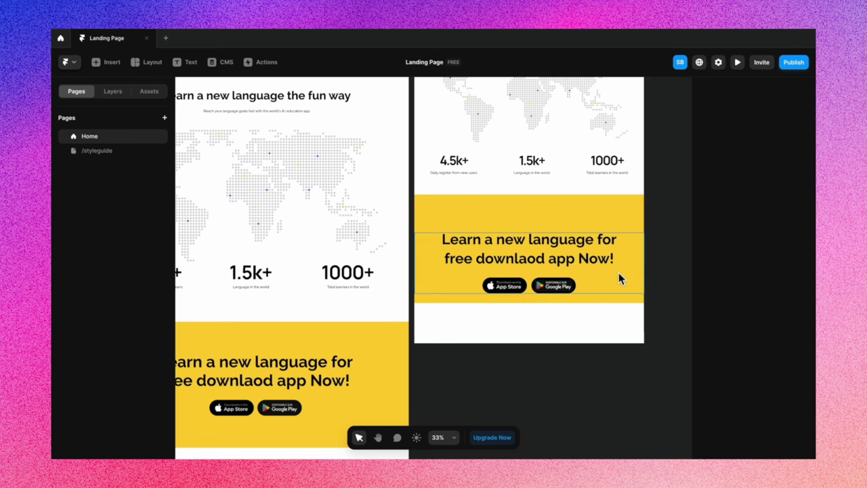
Set the yellow section's height to the reference's 790, then reduce it to 740
left_click(397, 356)
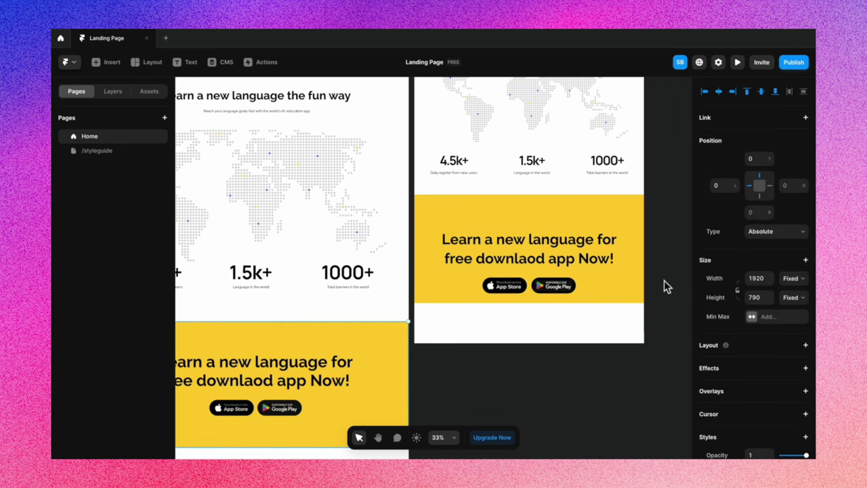
left_click(626, 215)
left_click(791, 224)
left_click(766, 227)
type("790")
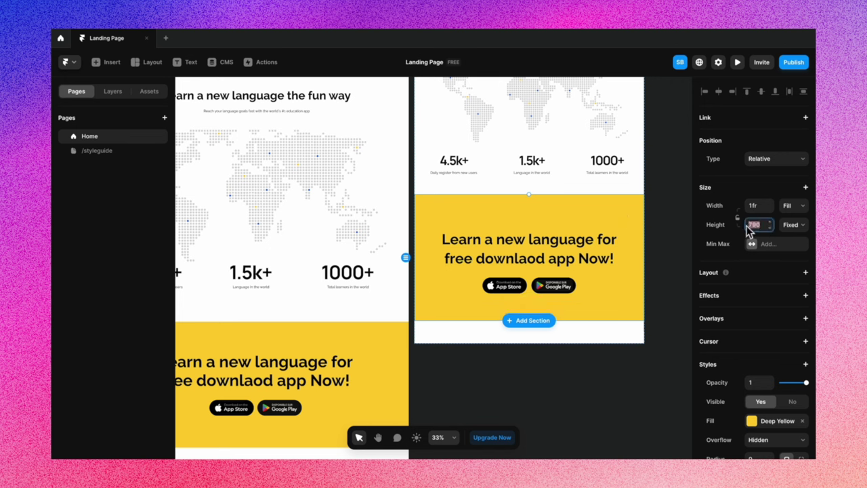
type("740")
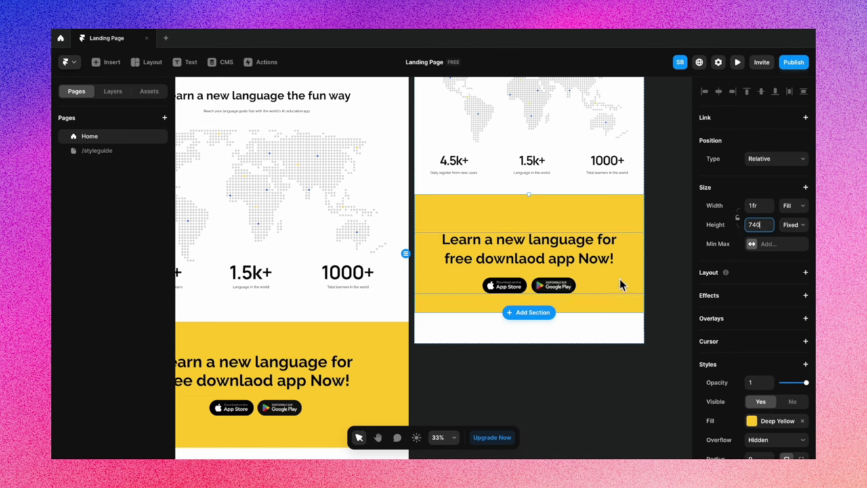
Add a stack layout to the yellow section to centre its heading and store buttons
left_click(805, 272)
left_click(539, 292)
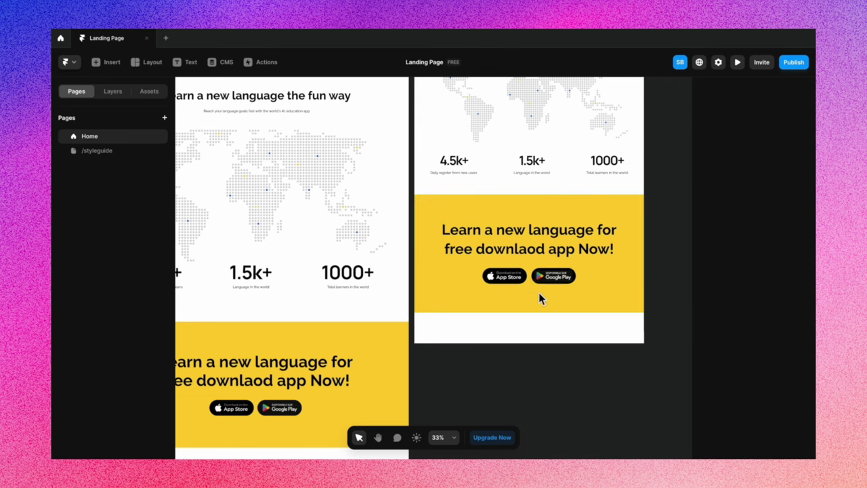
left_click(606, 305)
left_click(805, 272)
left_click(805, 272)
left_click(579, 398)
left_click(619, 264)
Extend the Desktop frame downward beneath the yellow section and review the rebuilt page up to its hero section
left_click(583, 349)
scroll(584, 349, "down", 3)
scroll(642, 282, "down", 4)
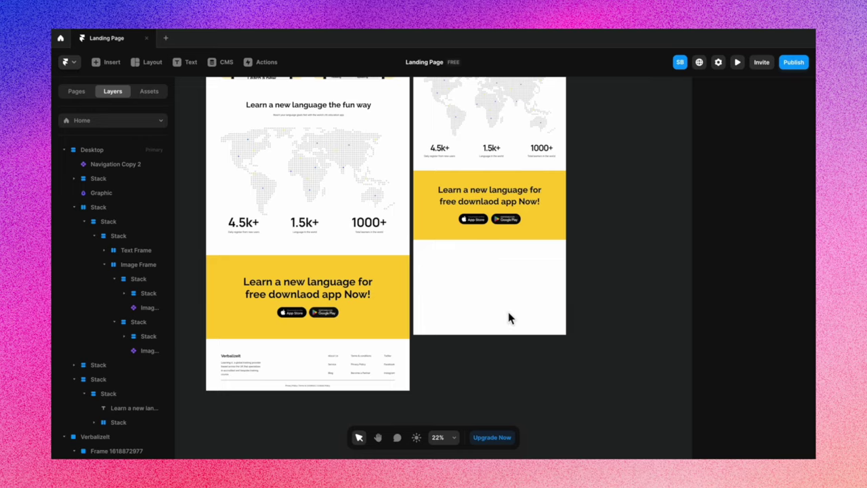
scroll(509, 314, "up", 10)
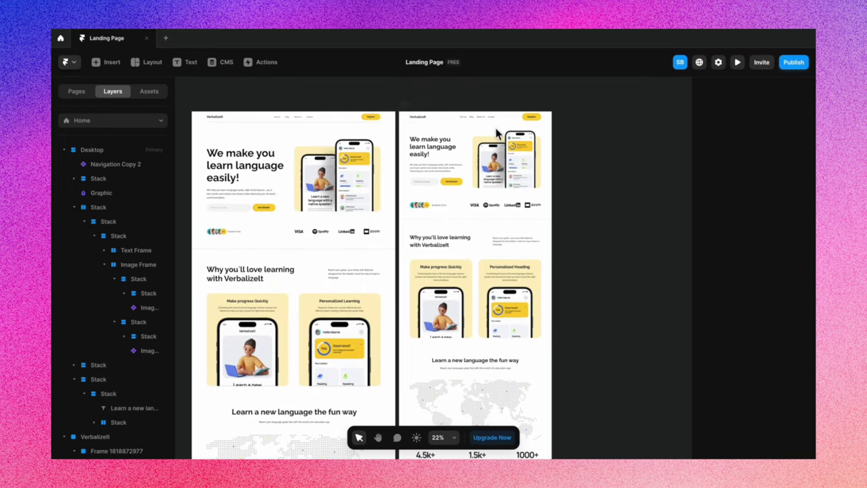
scroll(497, 134, "up", 5)
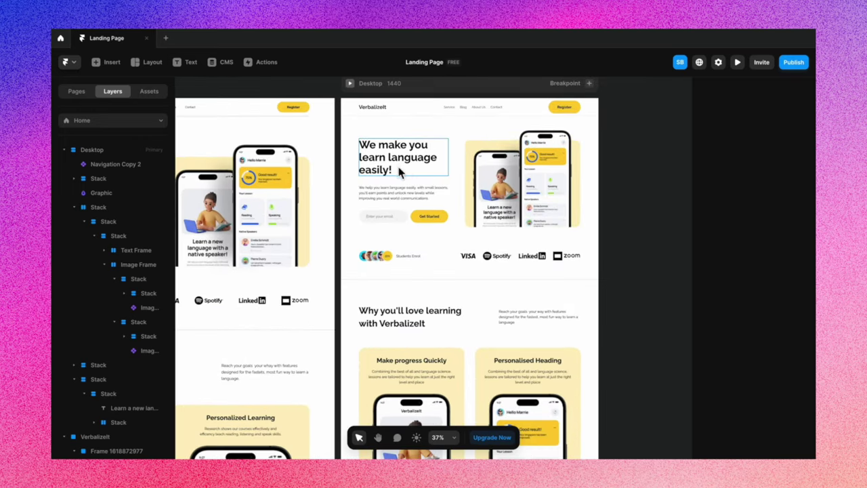
scroll(403, 168, "right", 1)
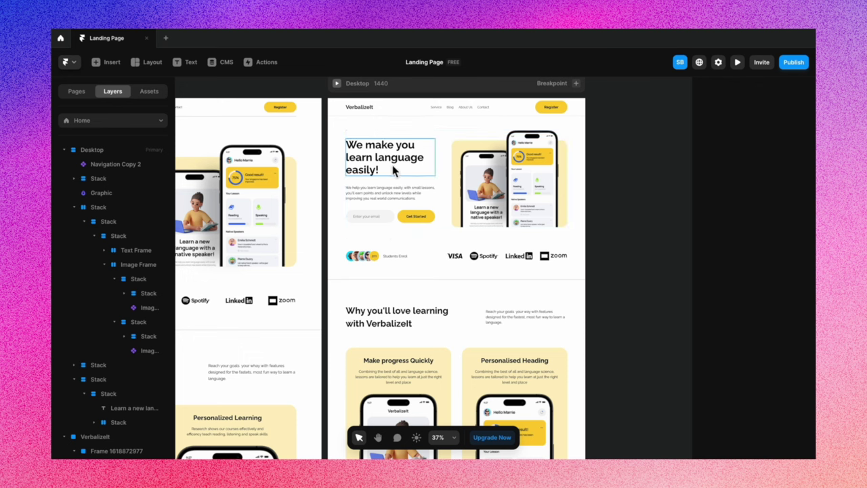
Open the styleguide page and inspect the Heading 1 sample in its Typography section
left_click(160, 93)
left_click(86, 92)
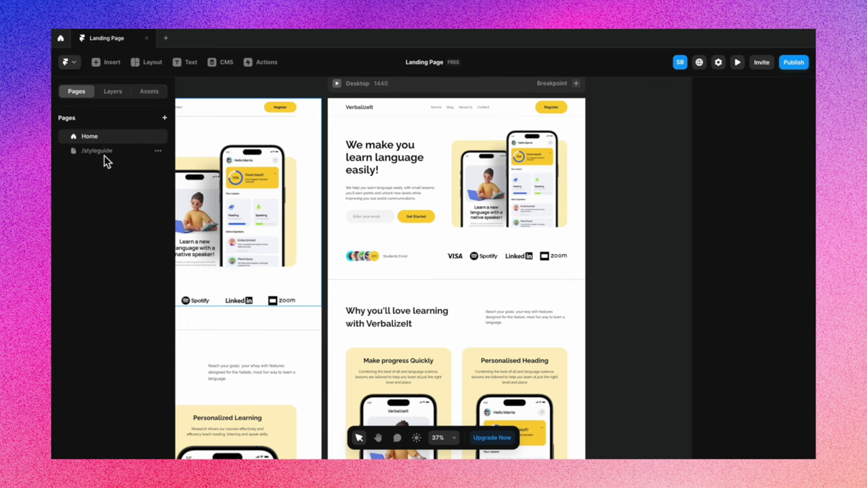
left_click(97, 150)
scroll(331, 222, "up", 2)
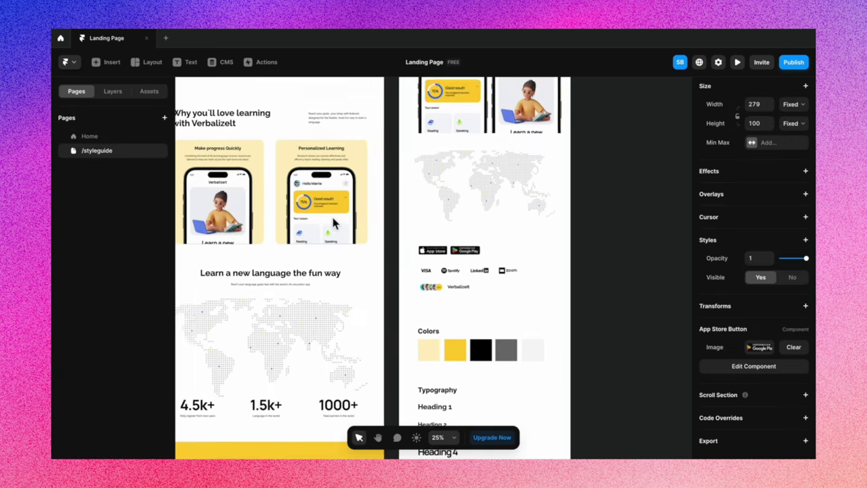
scroll(448, 277, "right", 1)
left_click(410, 318)
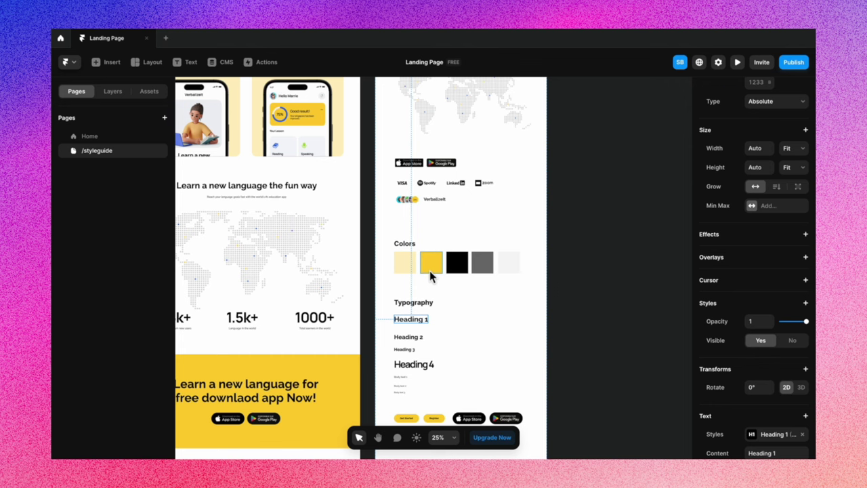
Edit the Deep Yellow color style from its swatch, changing its color to the blue #6370FF
left_click(429, 270)
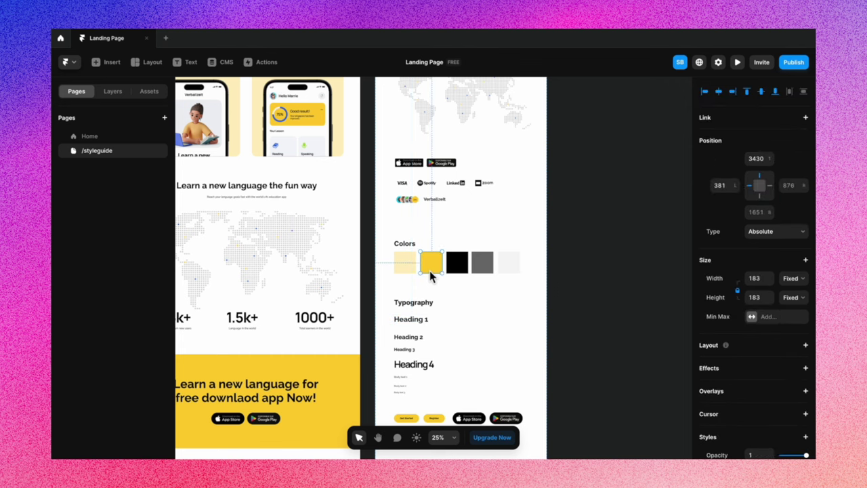
scroll(737, 357, "down", 3)
left_click(754, 352)
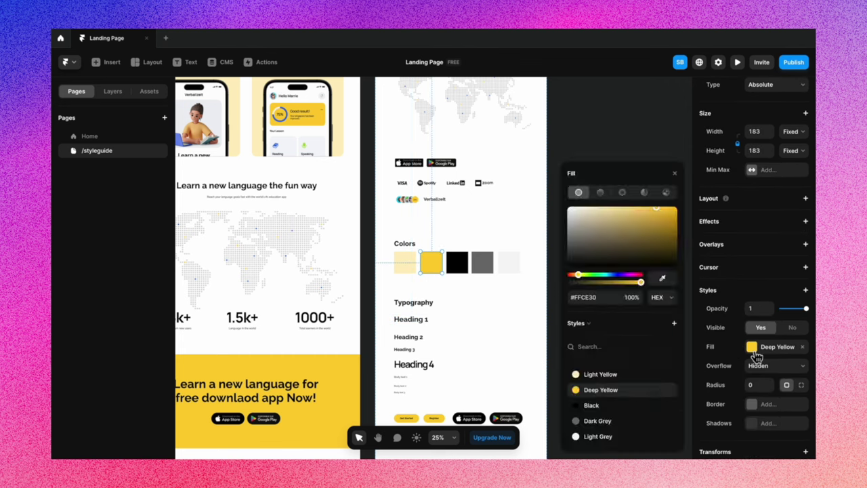
left_click(629, 344)
left_click(615, 291)
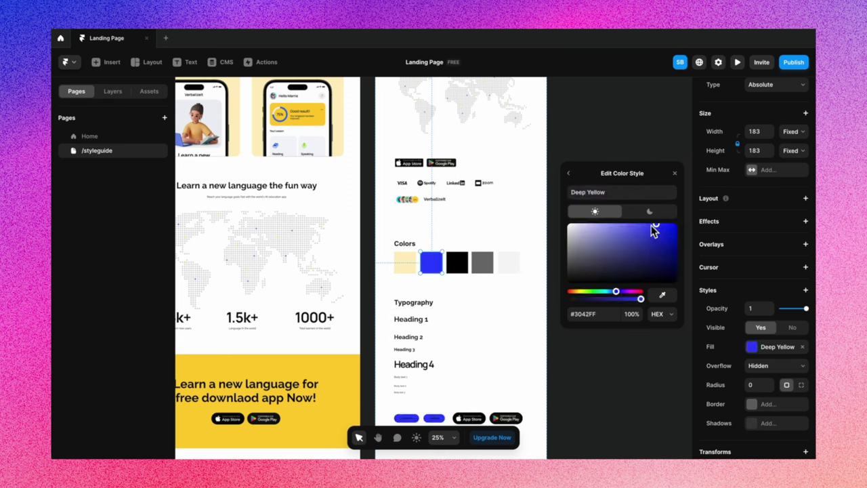
left_click_drag(662, 232, 638, 230)
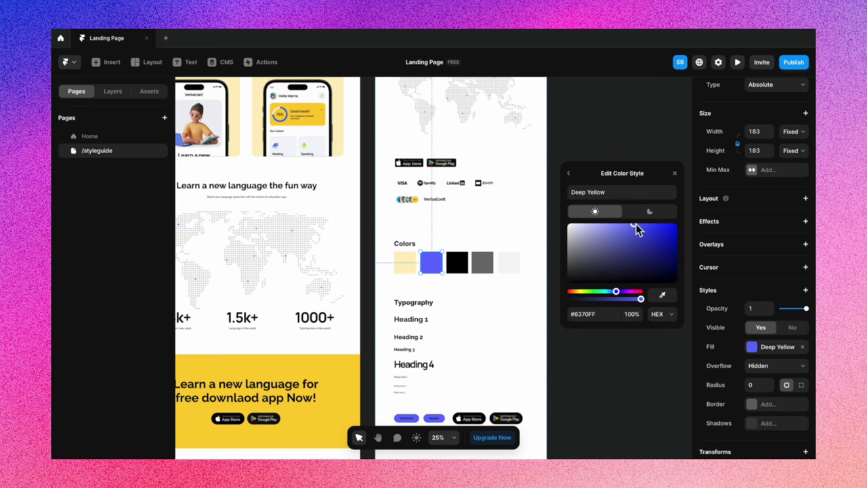
left_click(646, 125)
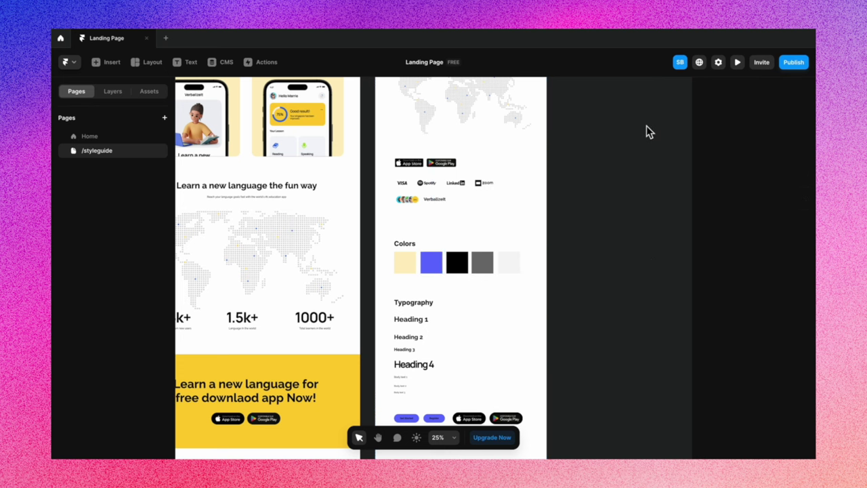
Examine the styleguide buttons and the Home page's buttons and app download section for the changed color style
scroll(560, 327, "down", 3)
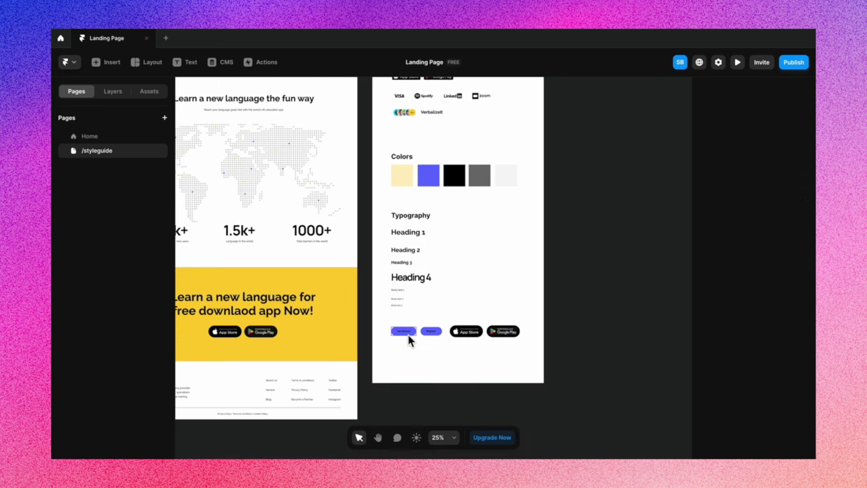
scroll(441, 359, "up", 3)
scroll(451, 246, "up", 4)
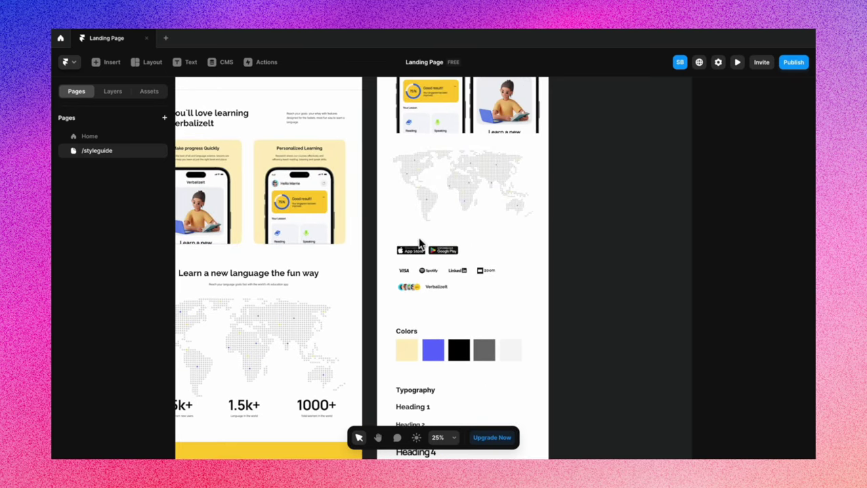
left_click(112, 137)
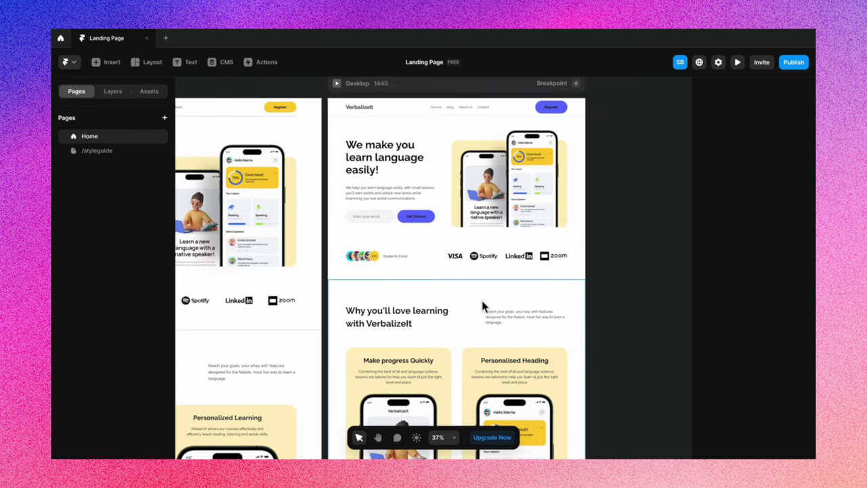
scroll(471, 306, "down", 10)
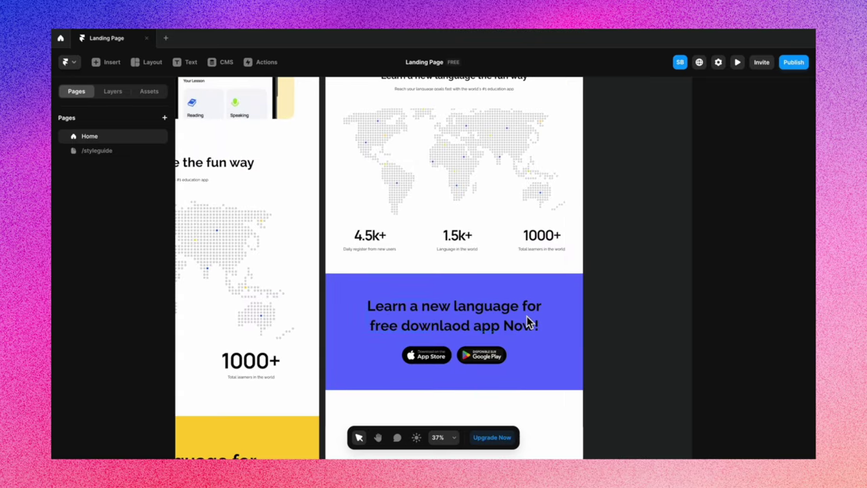
scroll(526, 316, "down", 5)
scroll(551, 201, "up", 3)
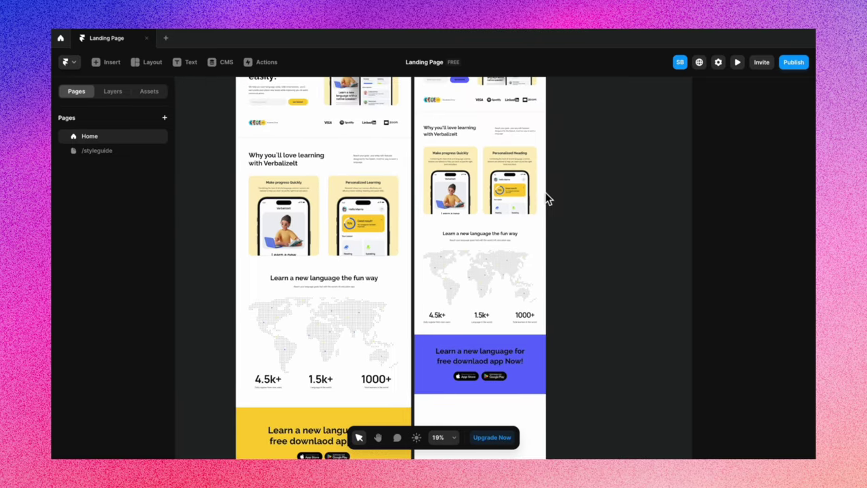
Undo the blue recoloring of the Deep Yellow style and check the styleguide's swatches and buttons
scroll(582, 282, "up", 1)
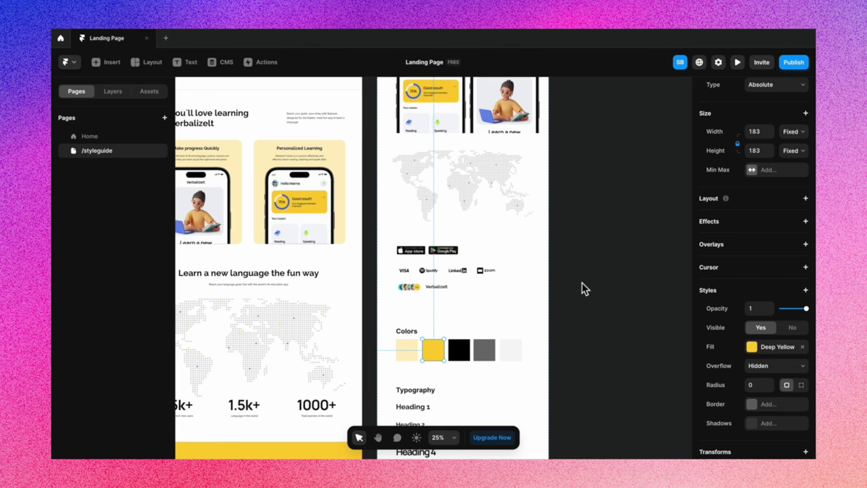
left_click(582, 283)
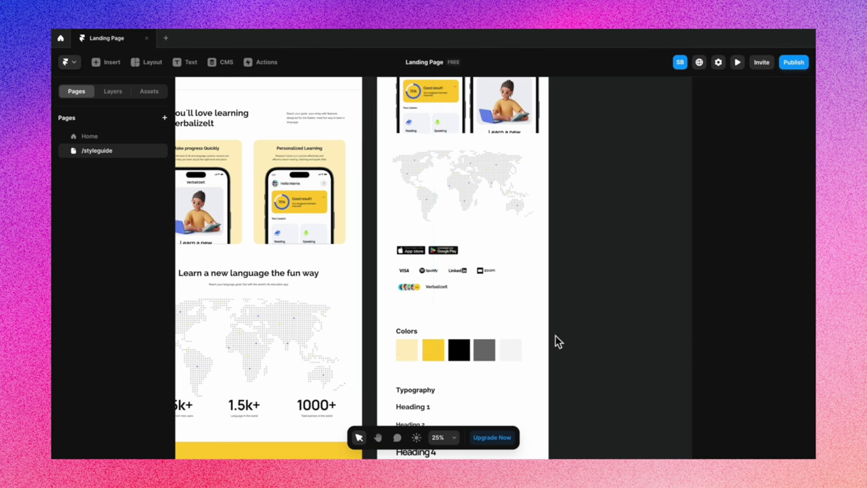
scroll(548, 357, "down", 5)
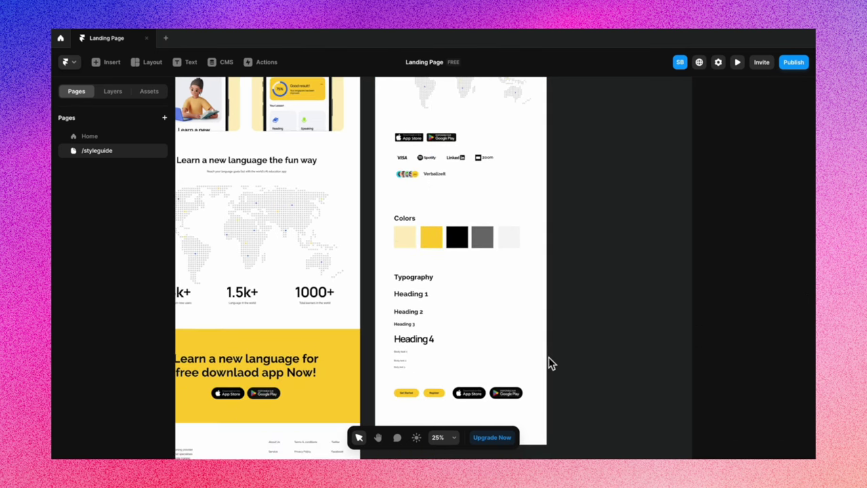
scroll(513, 227, "up", 5)
scroll(513, 226, "up", 5)
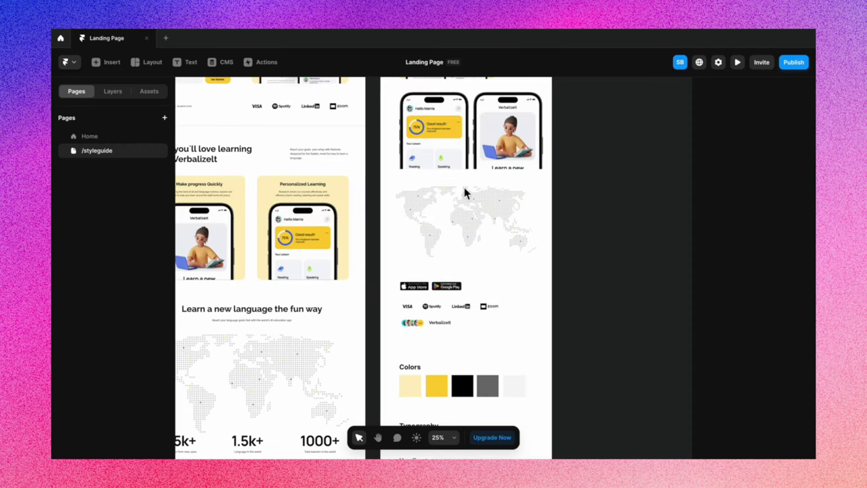